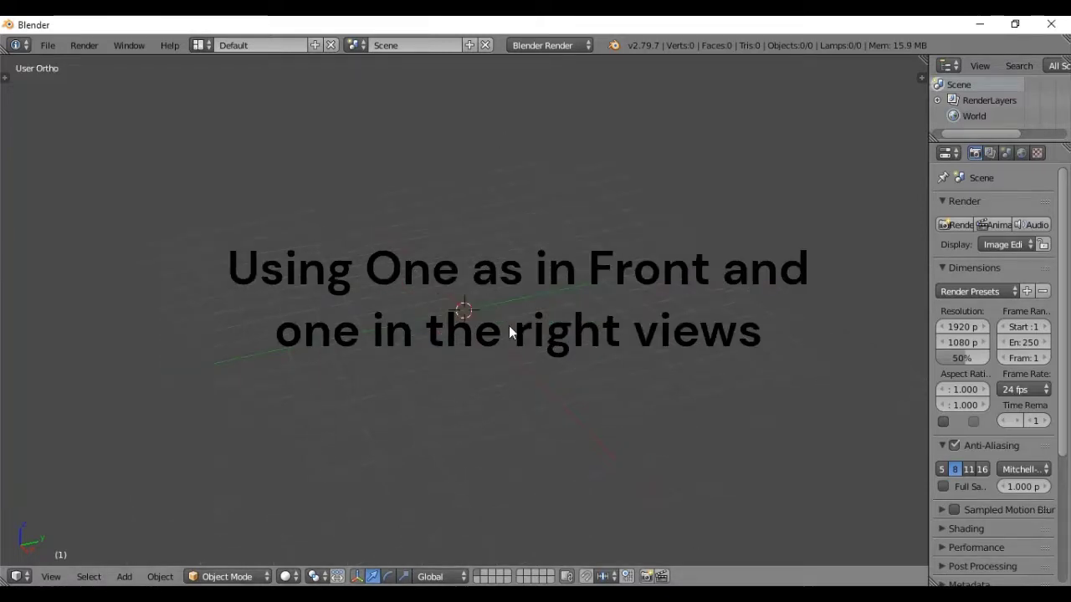
# Switch to Front Ortho and expand the sidebar's Background Images settings for the crewmate reference sheet.
pyautogui.press('KP_1')
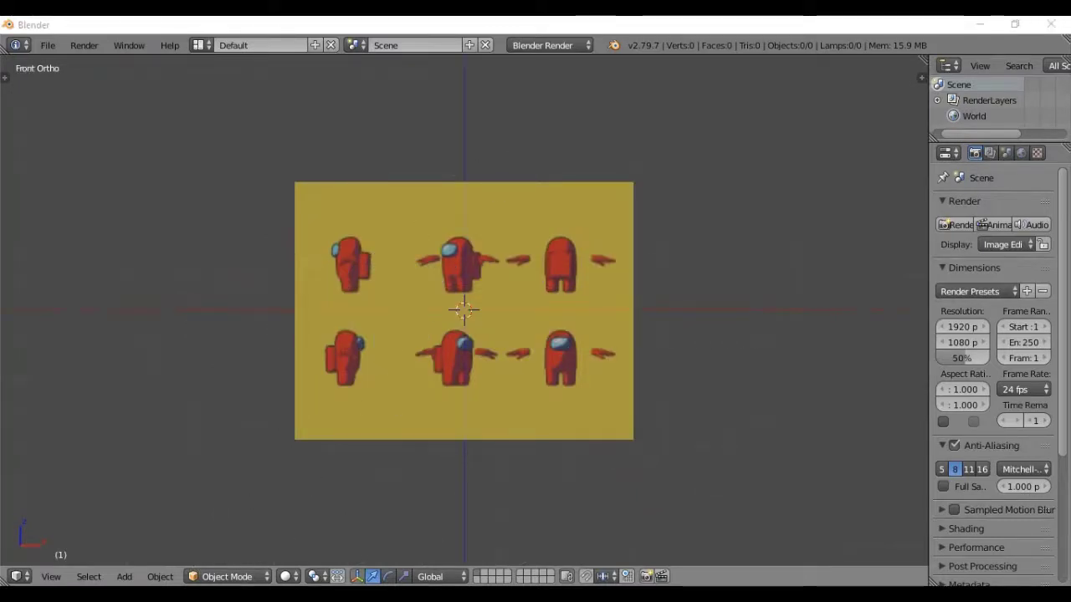
pyautogui.press('n')
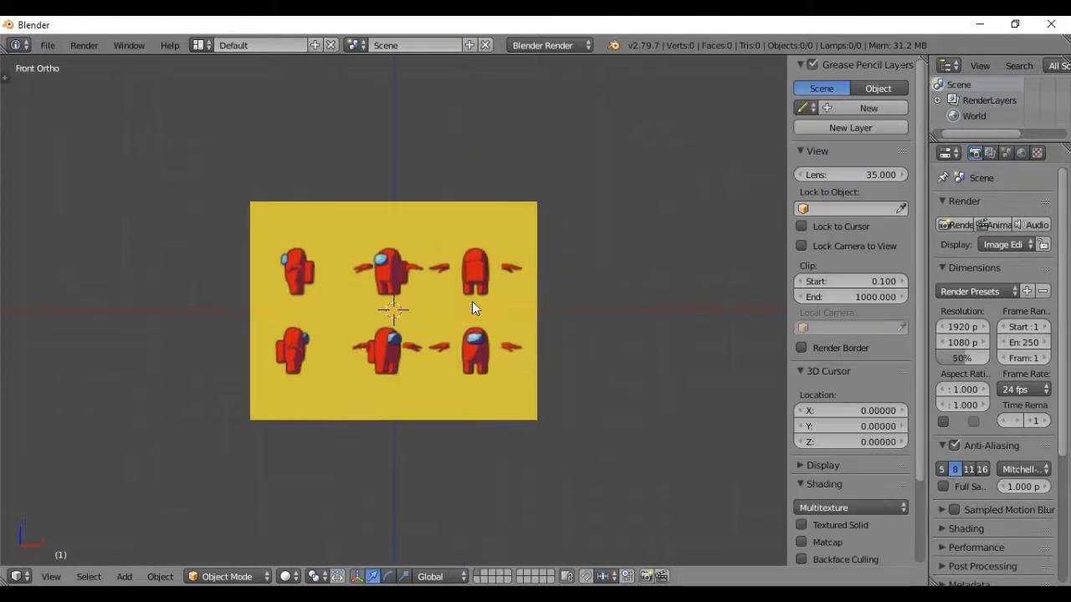
pyautogui.scroll(-3, 921, 205)
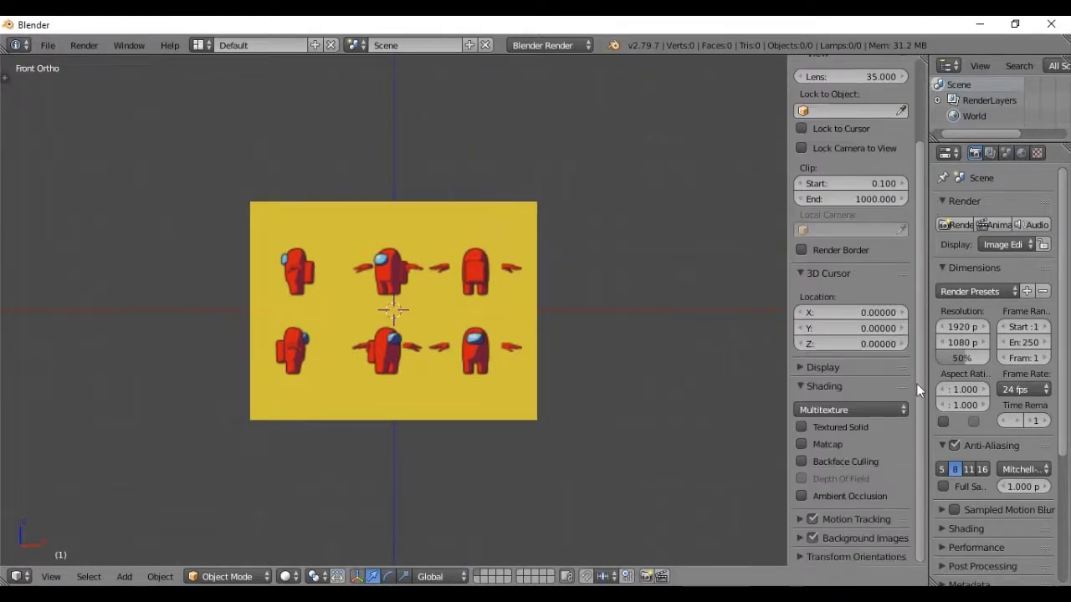
pyautogui.click(795, 538)
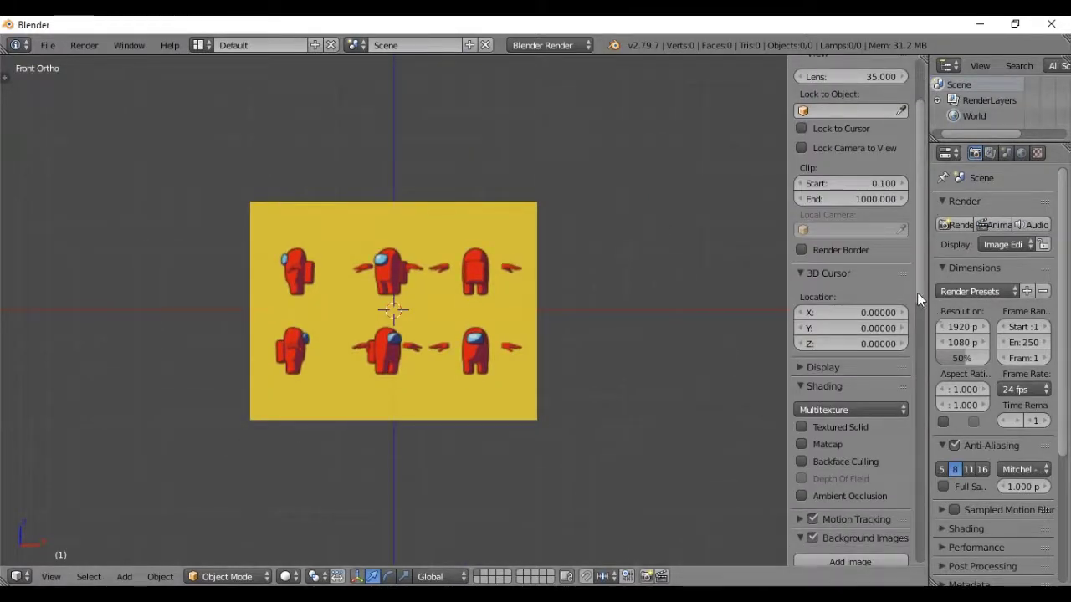
# Hide the second amongus.jpg reference and set the first image's X offset to -2.85.
pyautogui.moveTo(917, 293); pyautogui.dragTo(924, 438)
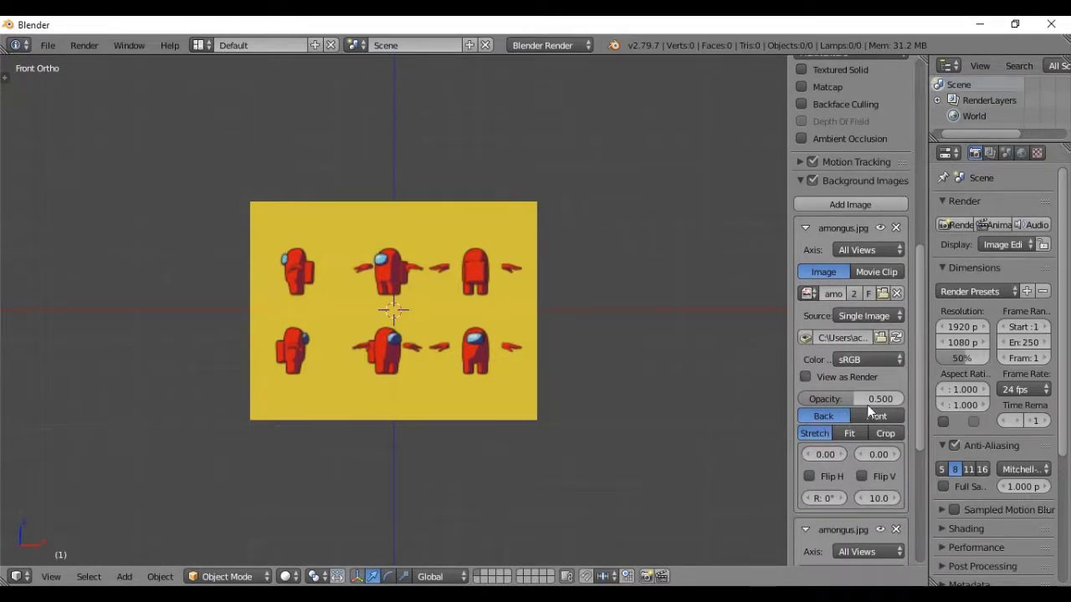
pyautogui.moveTo(818, 451)
pyautogui.mouseDown()
pyautogui.moveTo(753, 455)
pyautogui.moveTo(770, 454)
pyautogui.mouseUp()
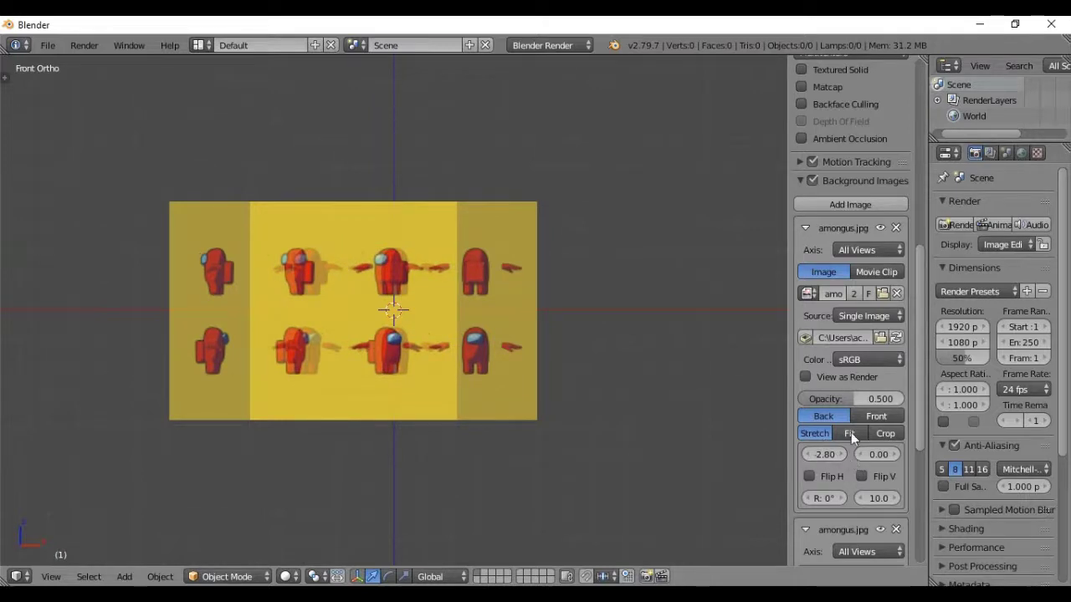
pyautogui.click(880, 530)
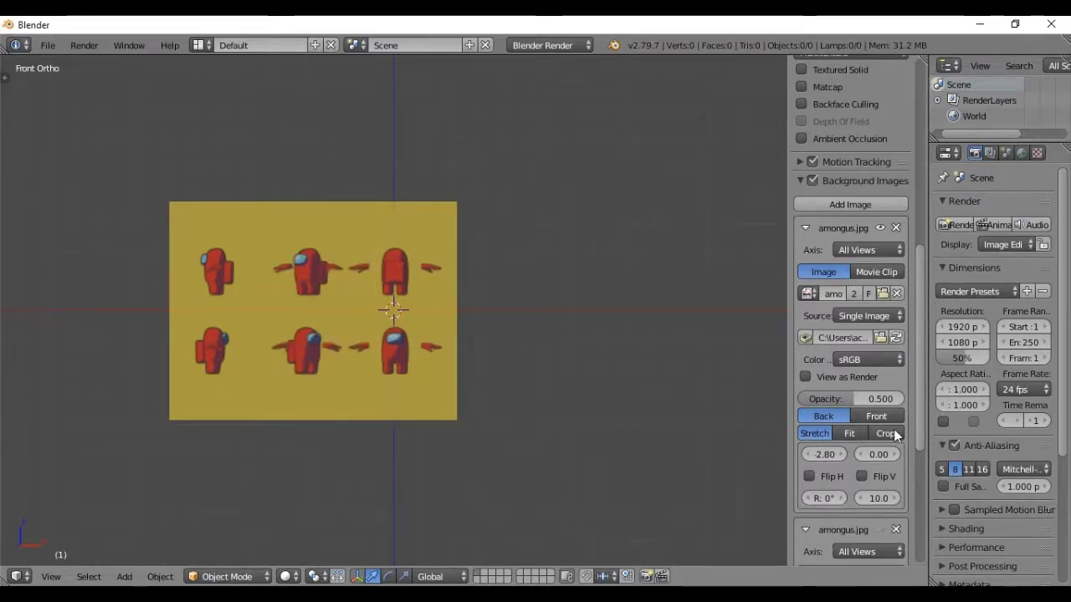
pyautogui.moveTo(881, 457); pyautogui.dragTo(920, 455)
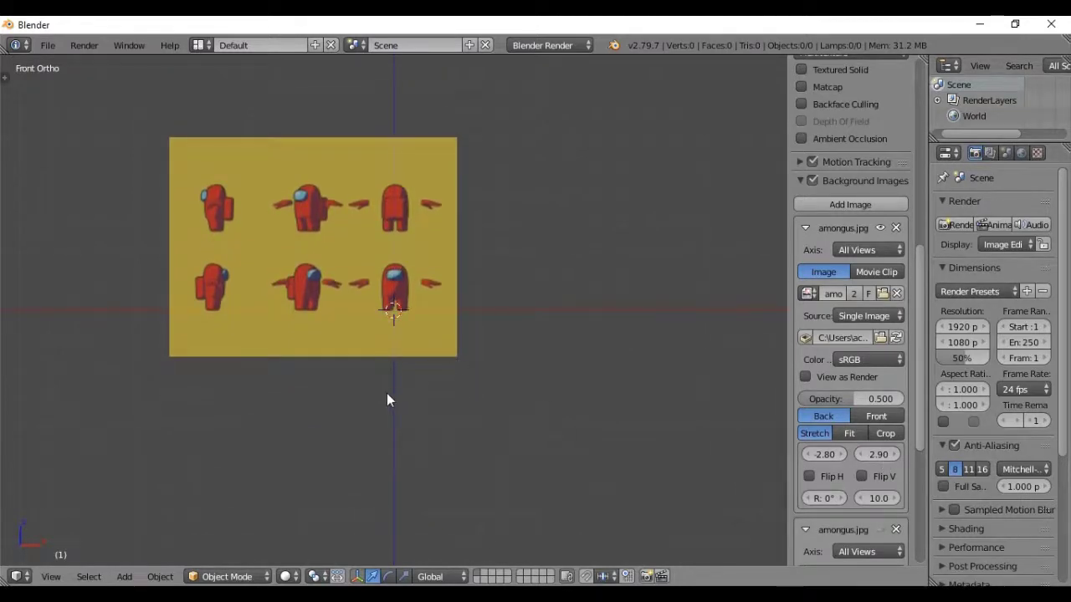
pyautogui.scroll(3, 409, 365)
pyautogui.scroll(4, 465, 302)
pyautogui.scroll(3, 510, 251)
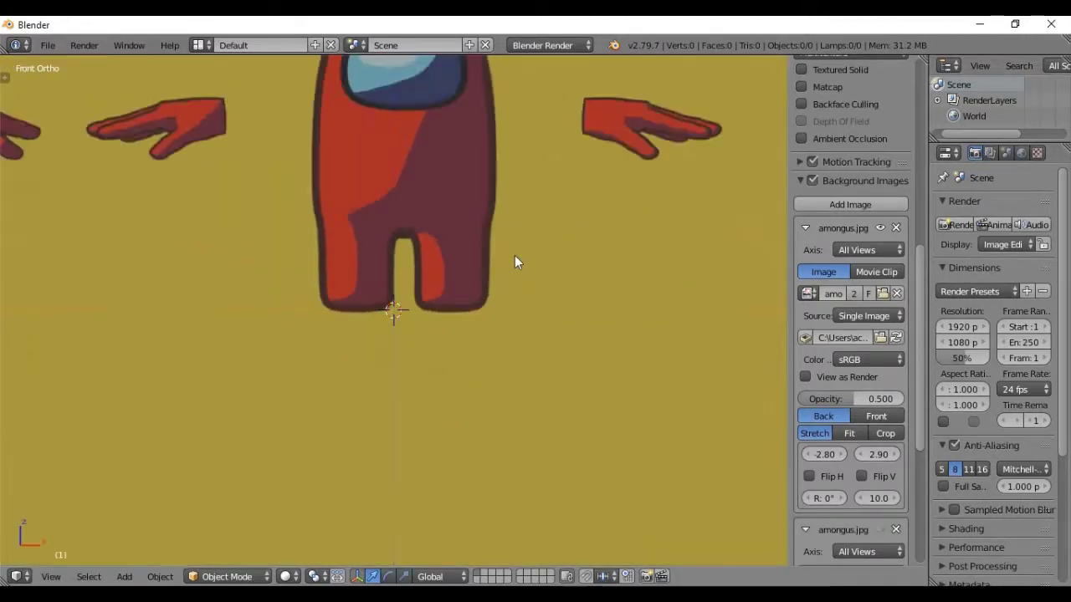
pyautogui.scroll(-2, 513, 258)
pyautogui.click(834, 452)
pyautogui.write('-2.85')
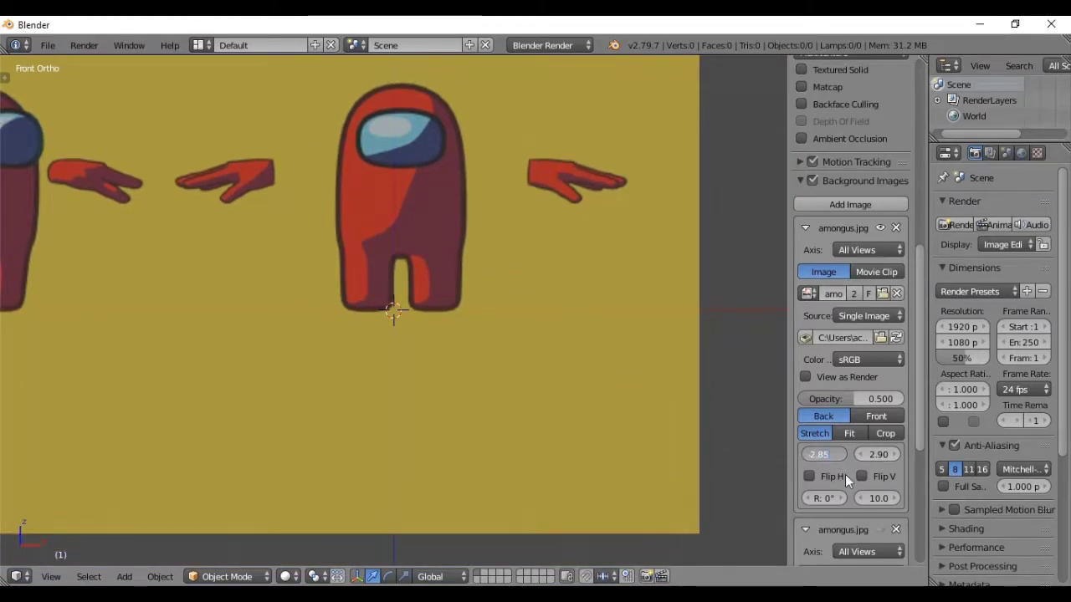
pyautogui.press('Return')
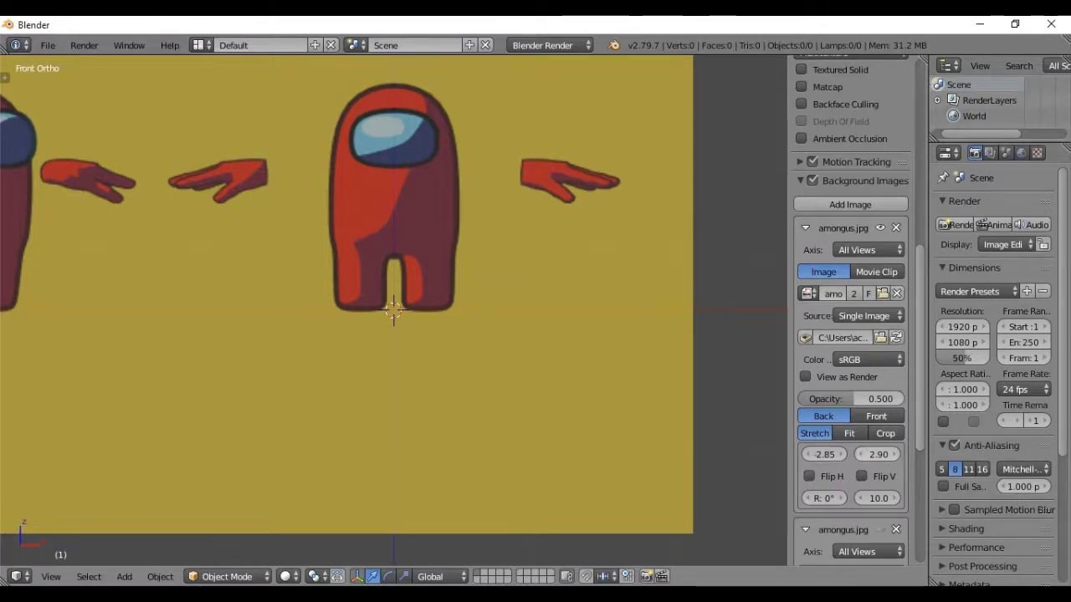
# Set the first reference image's Y offset to 2.90.
pyautogui.click(895, 454)
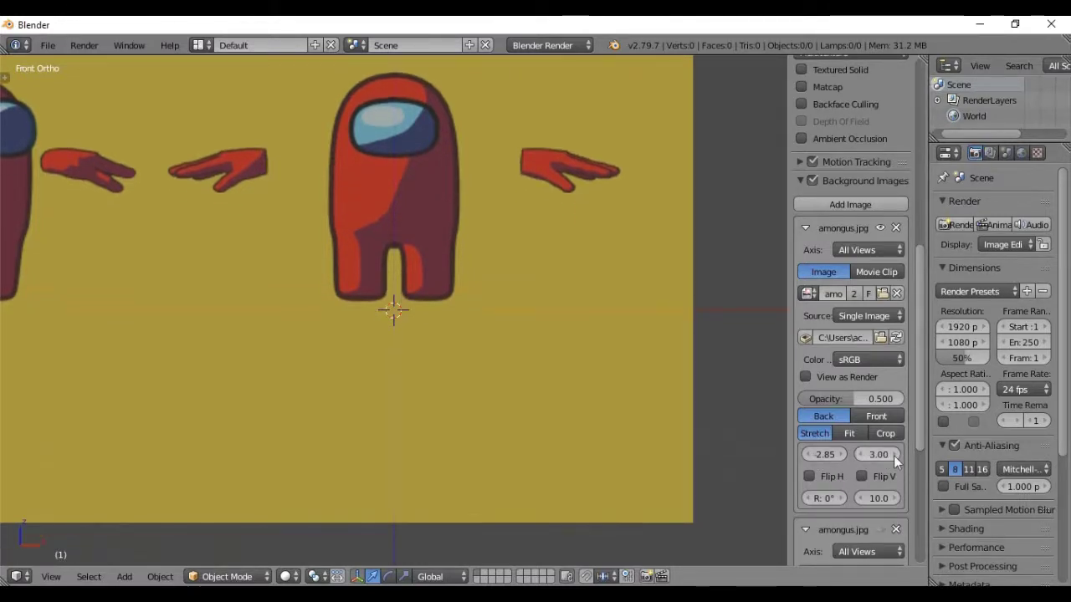
pyautogui.click(894, 454)
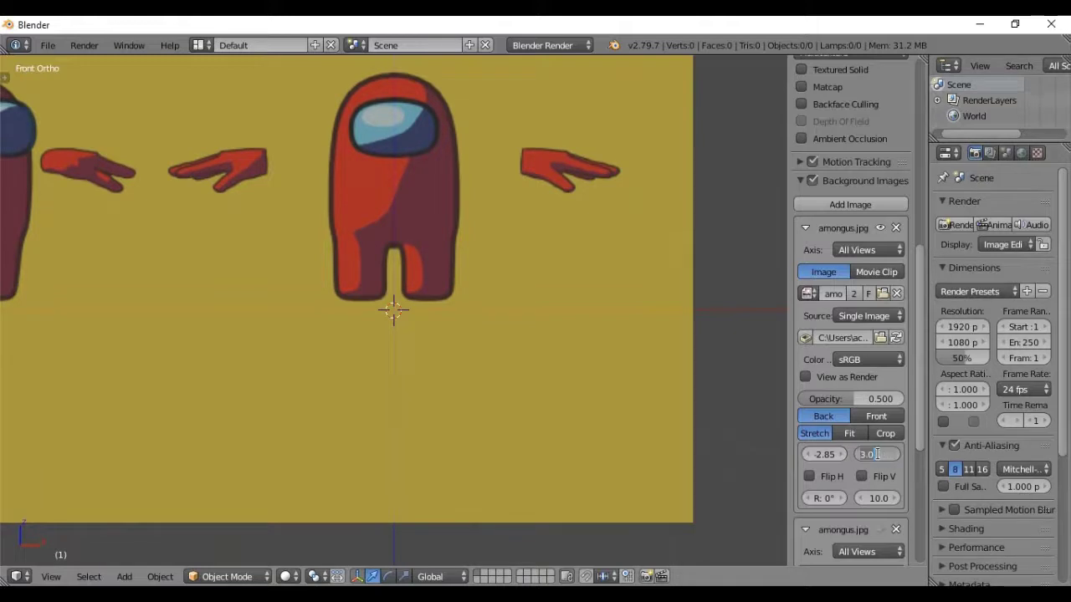
pyautogui.moveTo(877, 455); pyautogui.dragTo(850, 458)
pyautogui.press('Right')
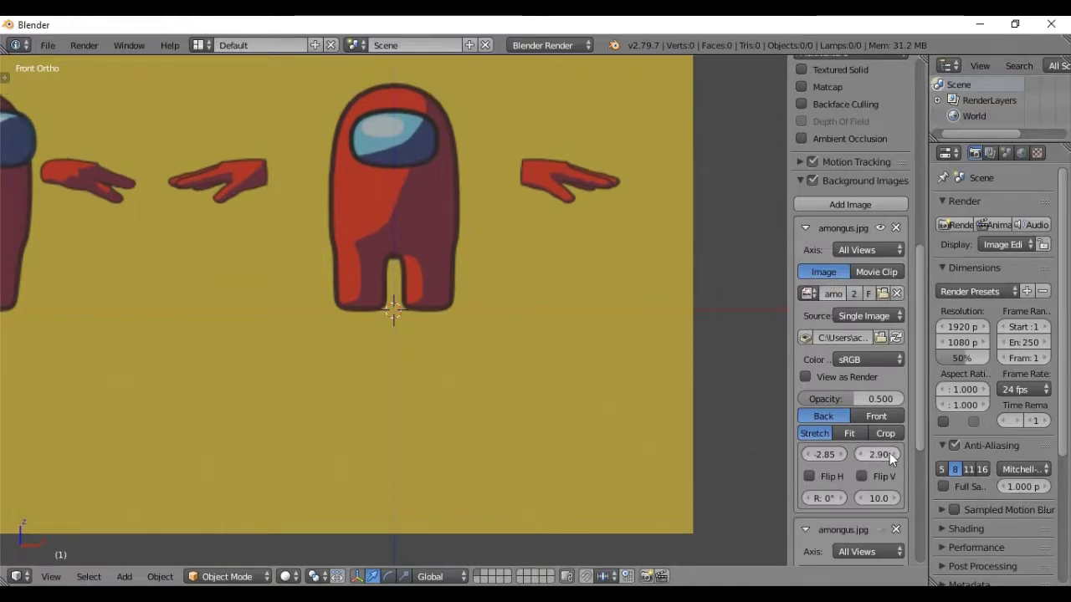
pyautogui.click(862, 455)
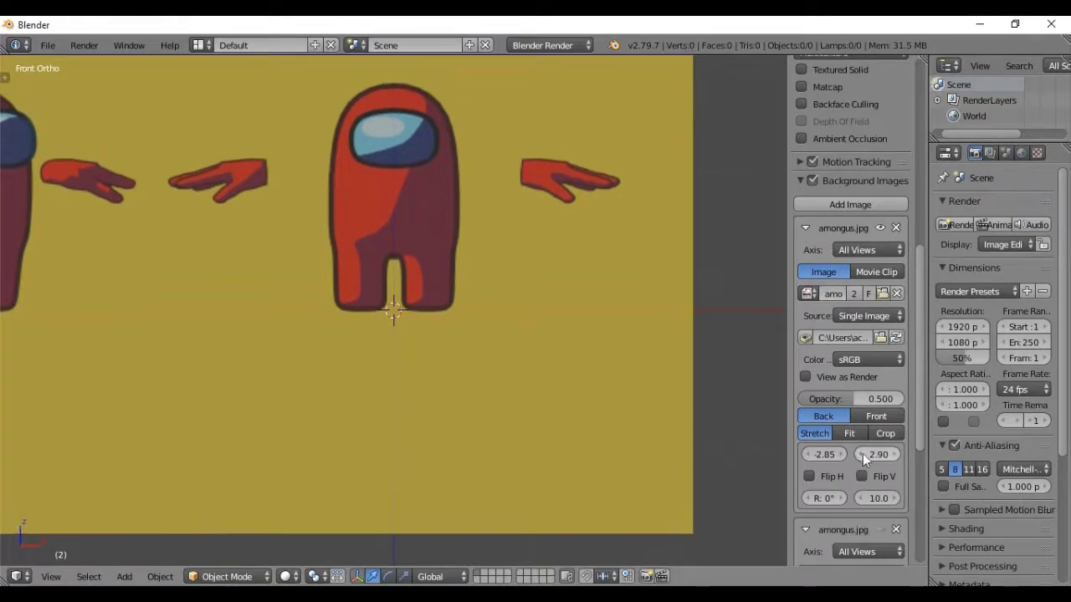
pyautogui.click(878, 455)
pyautogui.write('2.95')
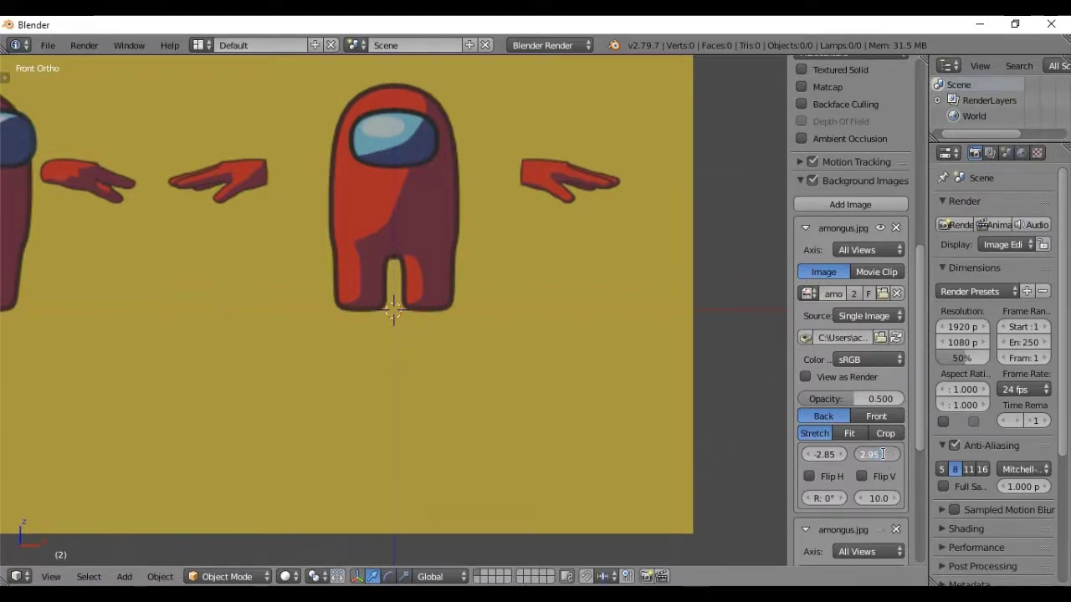
pyautogui.press('Return')
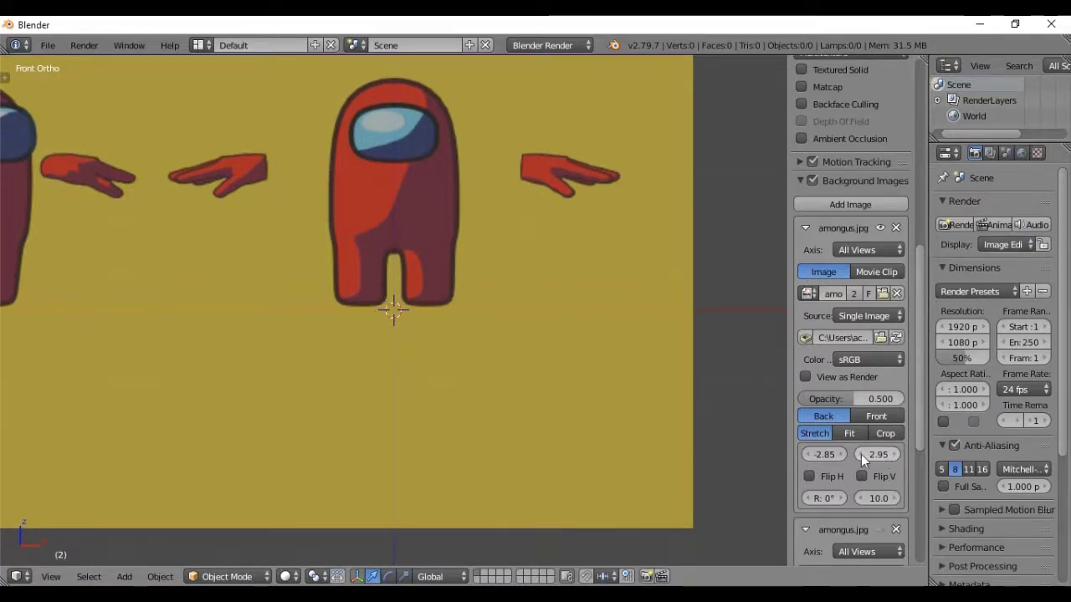
pyautogui.click(861, 454)
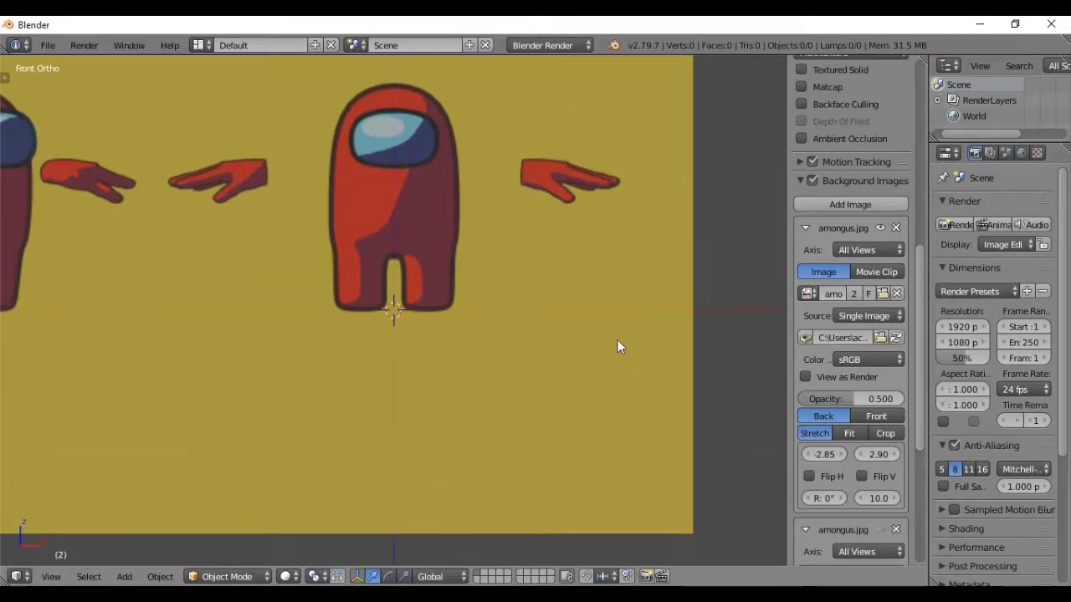
# Collapse the first image panel, show the second reference image, and offset it to X 3.40, Y -0.70.
pyautogui.click(806, 228)
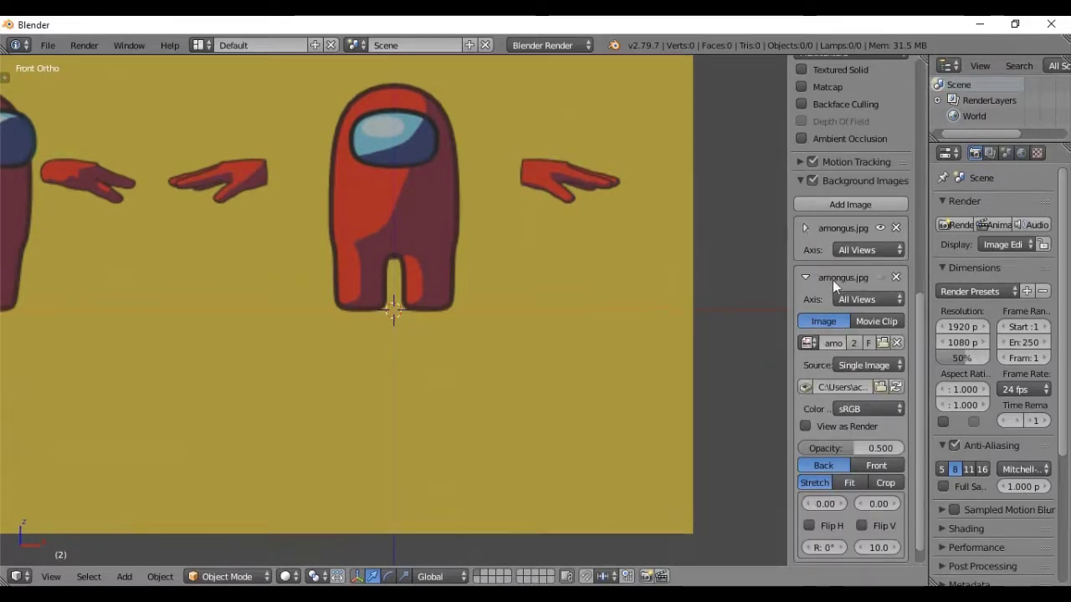
pyautogui.click(882, 277)
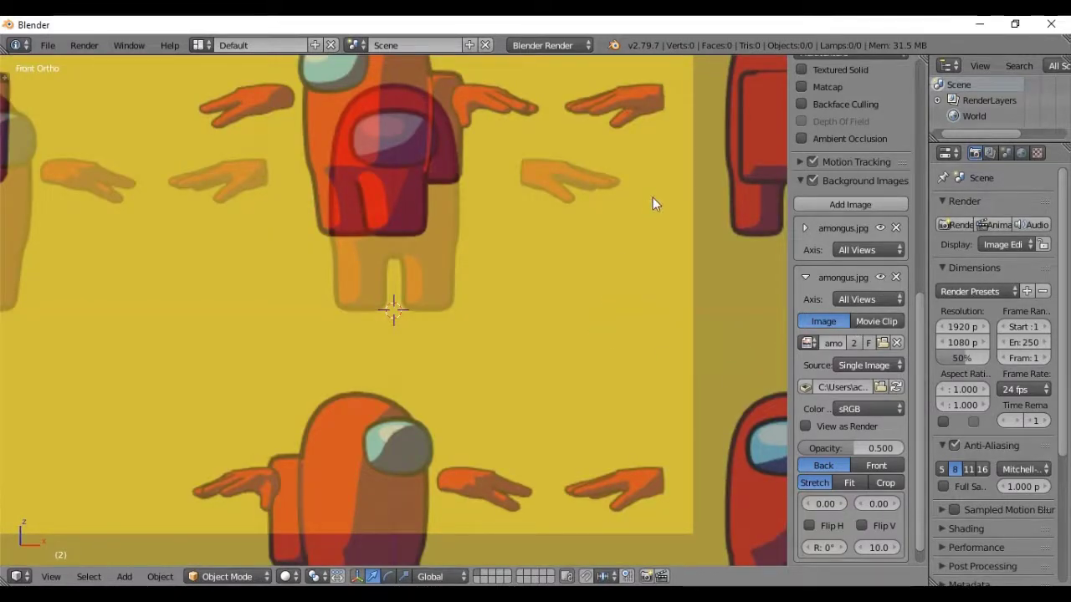
pyautogui.scroll(-2, 645, 205)
pyautogui.scroll(-2, 586, 268)
pyautogui.scroll(-1, 552, 310)
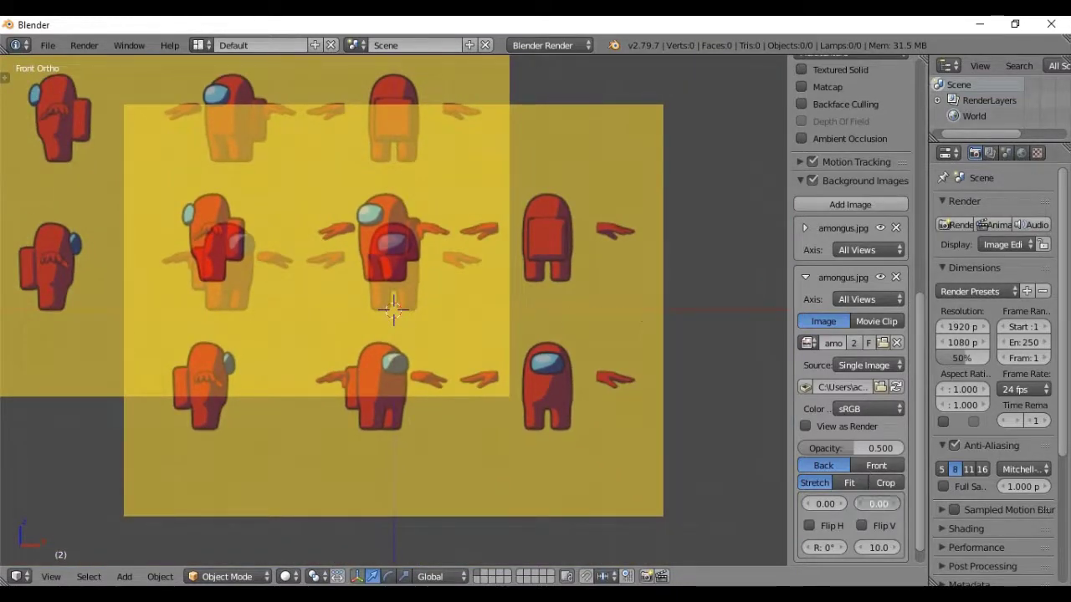
pyautogui.moveTo(878, 503)
pyautogui.mouseDown()
pyautogui.moveTo(900, 504)
pyautogui.moveTo(845, 504)
pyautogui.mouseUp()
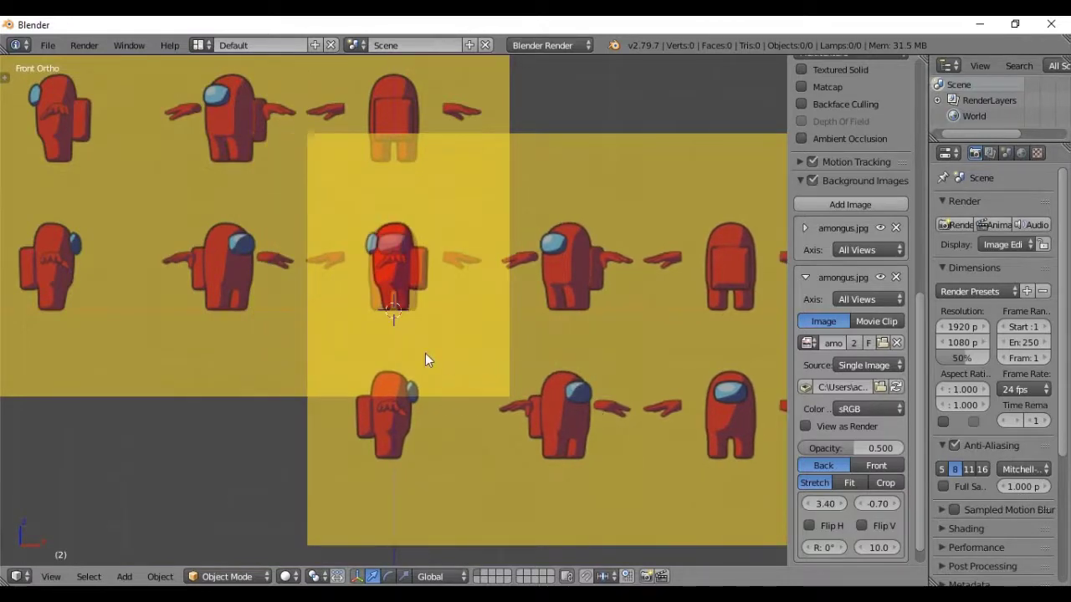
# Centre the view on the overlapping crewmates, collapse the second image panel, and hide the sidebar.
pyautogui.scroll(3, 433, 333)
pyautogui.scroll(2, 479, 273)
pyautogui.keyDown('shift'); pyautogui.moveTo(482, 274); pyautogui.dragTo(496, 319, button='middle'); pyautogui.keyUp('shift')
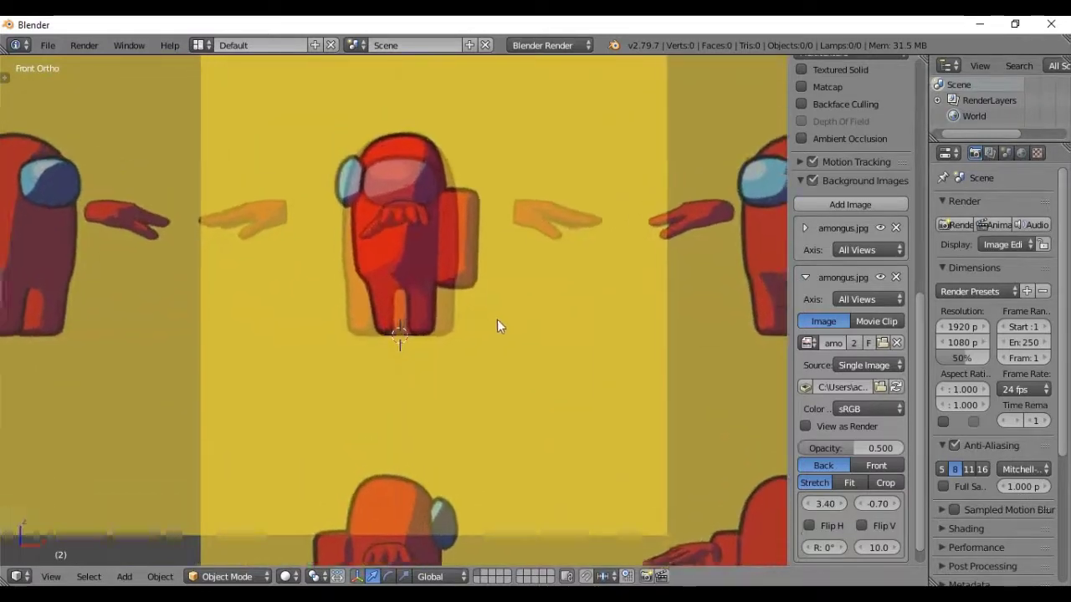
pyautogui.scroll(1, 432, 336)
pyautogui.scroll(1, 465, 288)
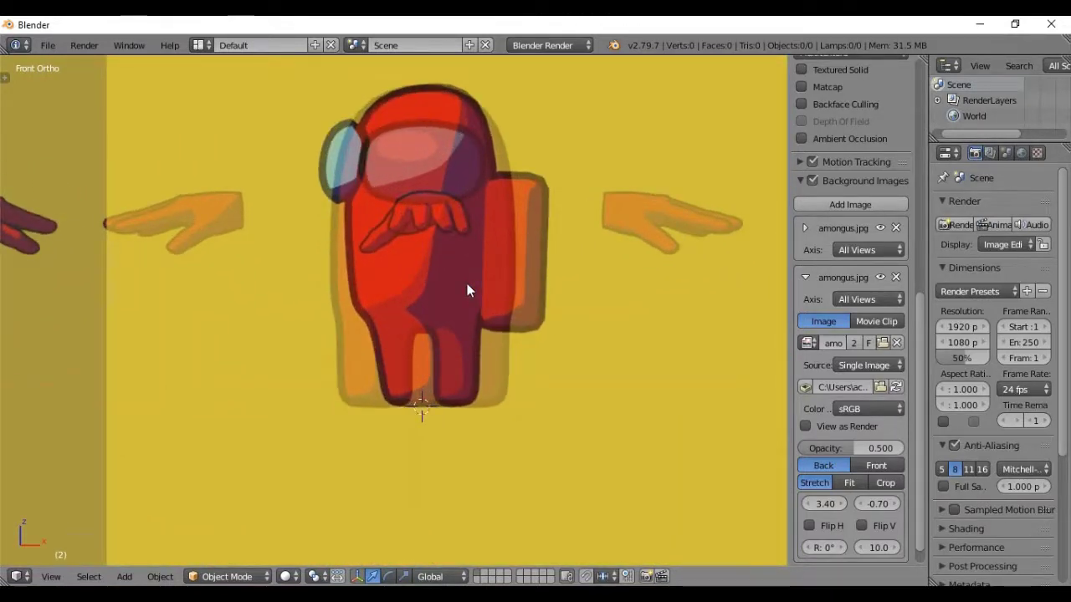
pyautogui.click(805, 276)
pyautogui.press('n')
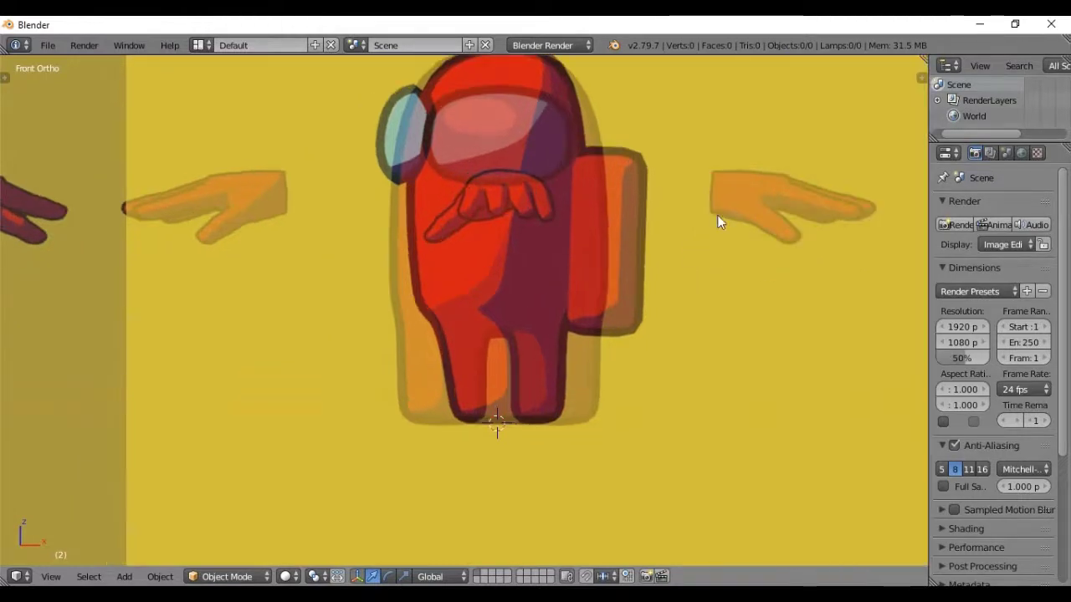
pyautogui.scroll(-3, 672, 252)
# Assign the first reference image to the Front axis and the second to Right.
pyautogui.press('n')
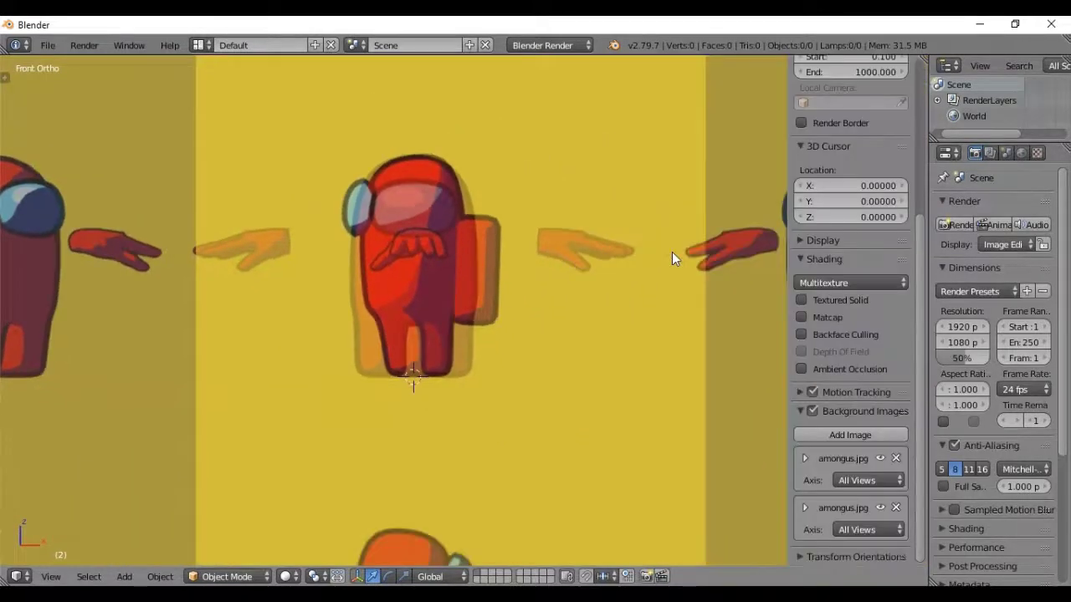
pyautogui.click(896, 480)
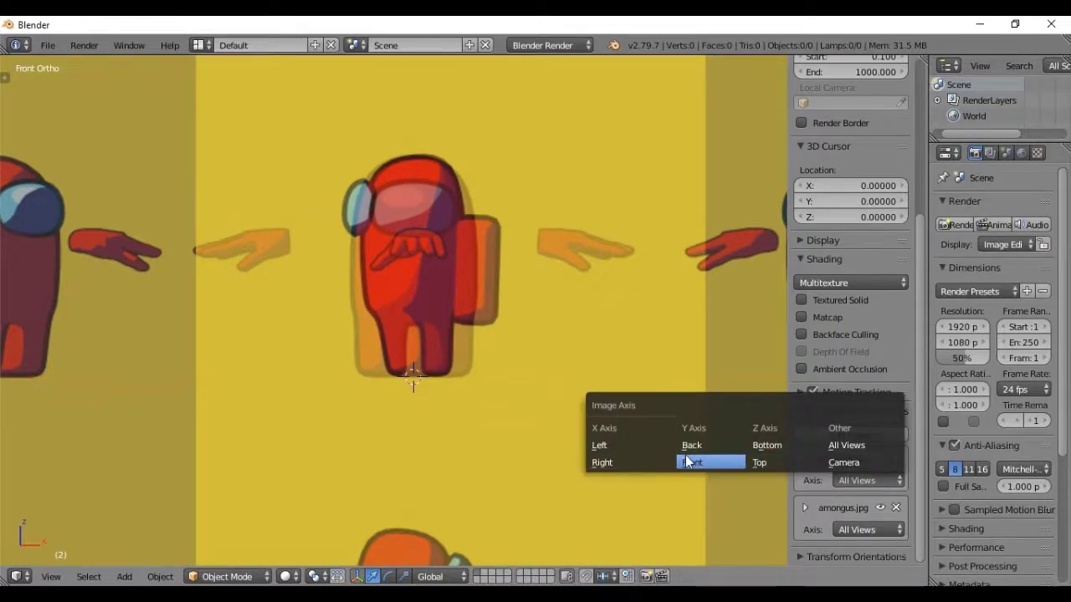
pyautogui.click(700, 463)
pyautogui.click(856, 531)
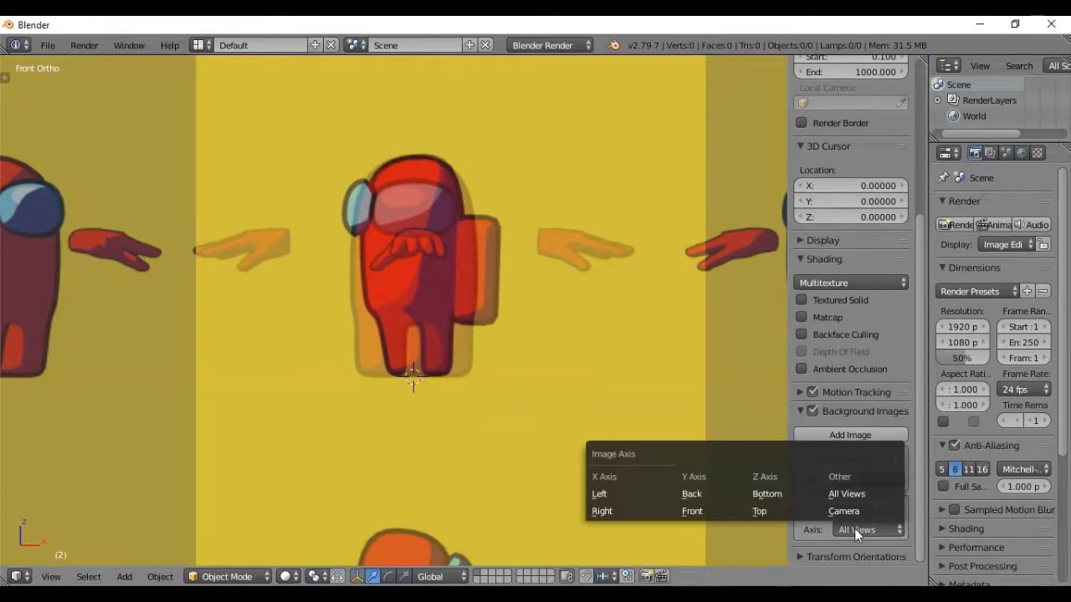
pyautogui.click(635, 508)
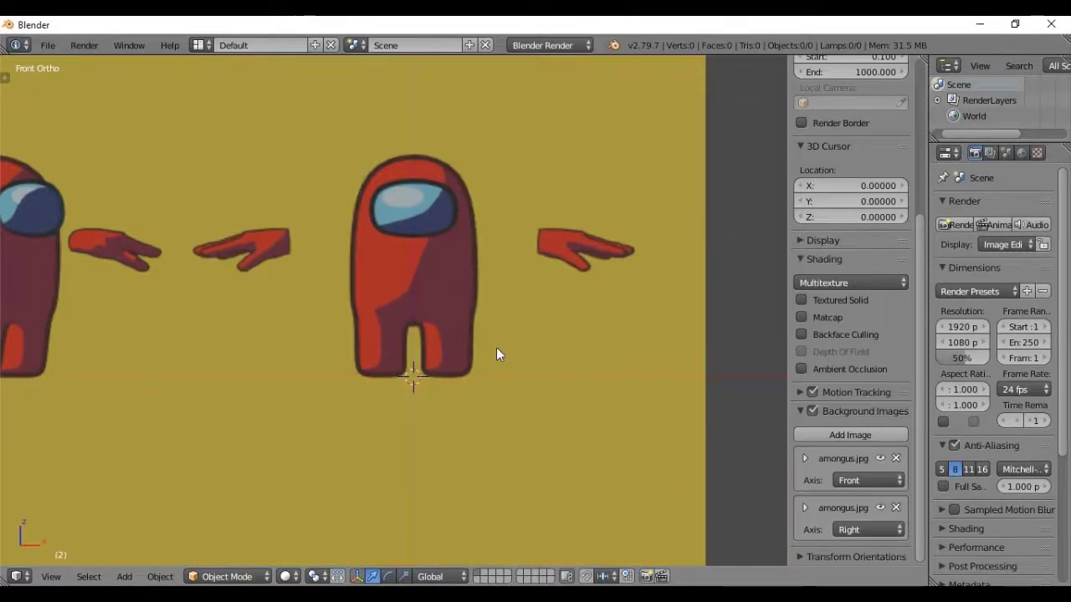
# Toggle between right and front orthographic views to check the references, ending on Front Ortho.
pyautogui.press('KP_3')
pyautogui.press('KP_1')
pyautogui.press('KP_3')
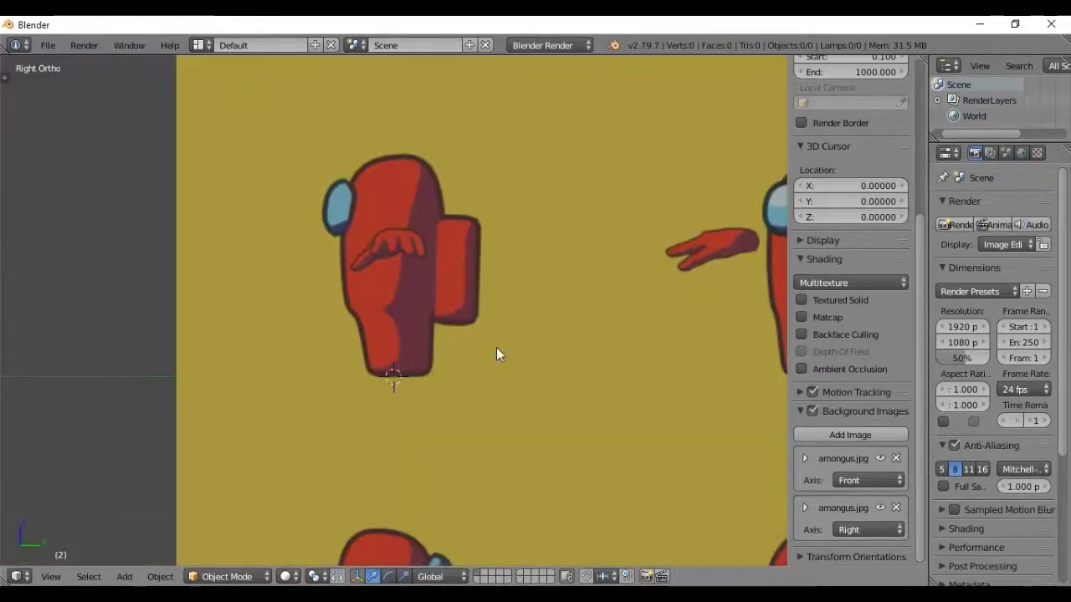
pyautogui.press('KP_1')
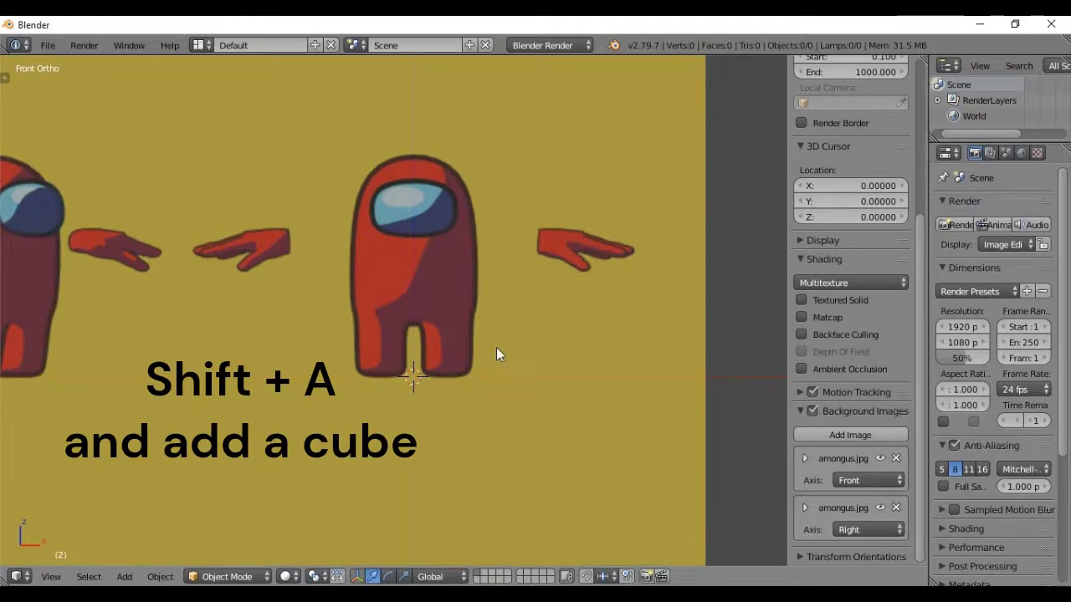
# Add a mesh cube at the origin and display it in wireframe over the front reference.
pyautogui.press('n')
pyautogui.hotkey('shift', 'a')
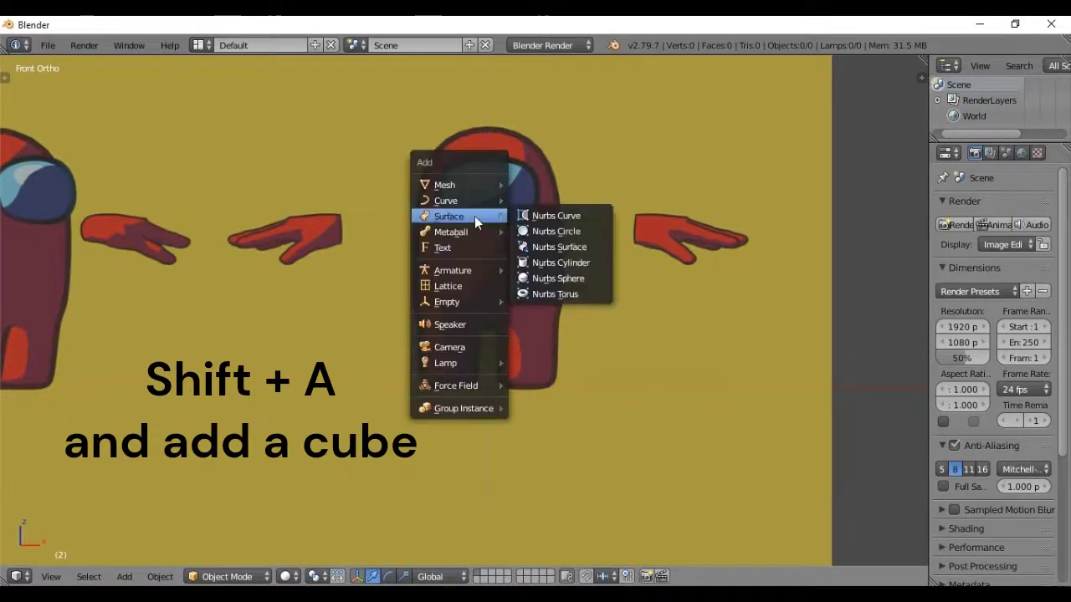
pyautogui.click(532, 200)
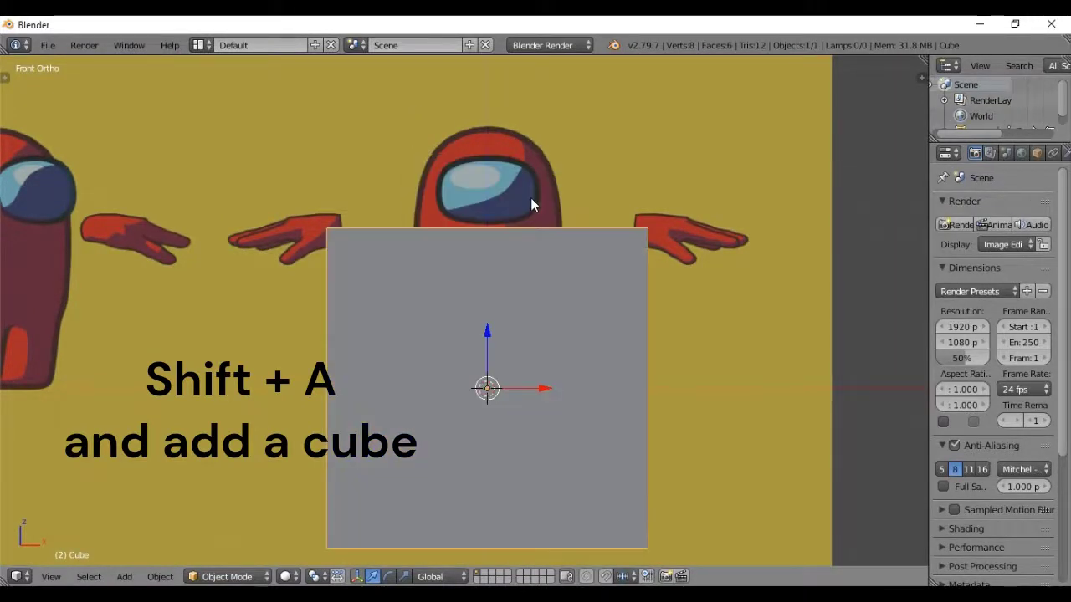
pyautogui.press('z')
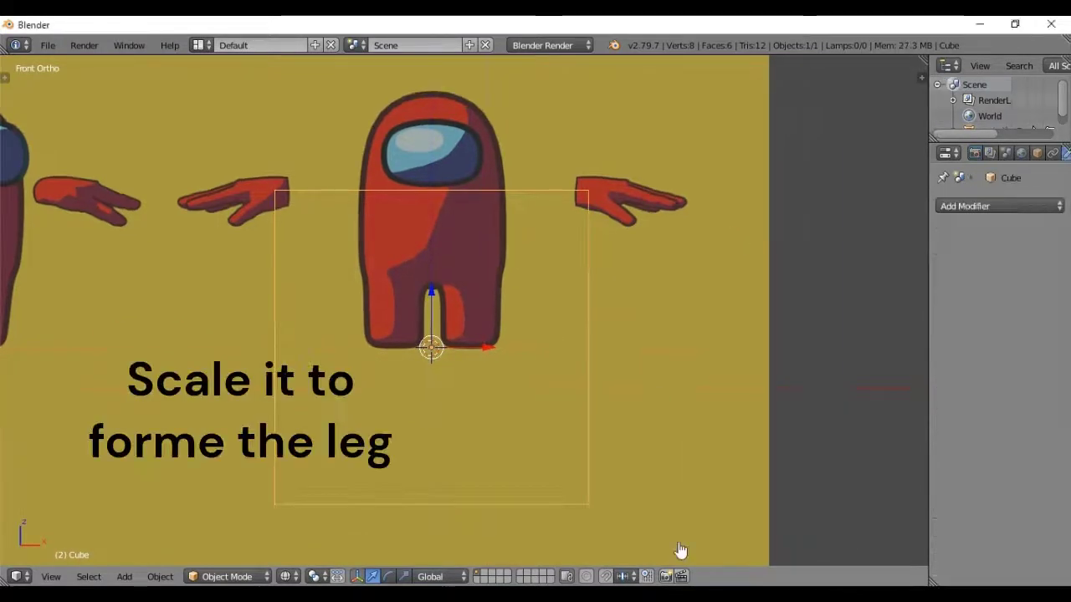
# In Edit Mode with all faces selected and see-through, scale the cube down to a small block.
pyautogui.press('z')
pyautogui.press('Tab')
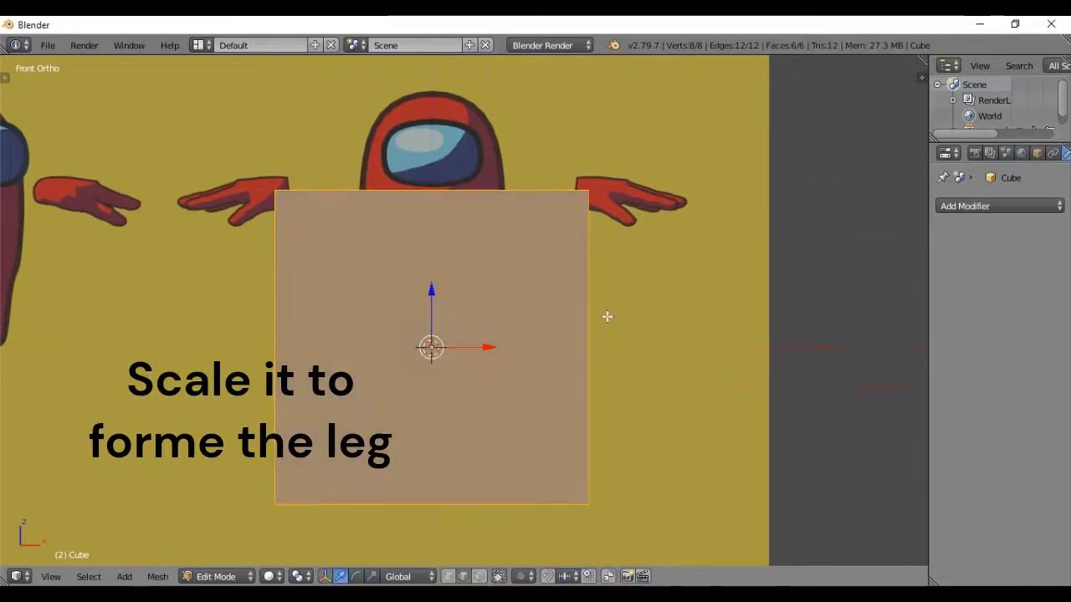
pyautogui.press('z')
pyautogui.press('s')
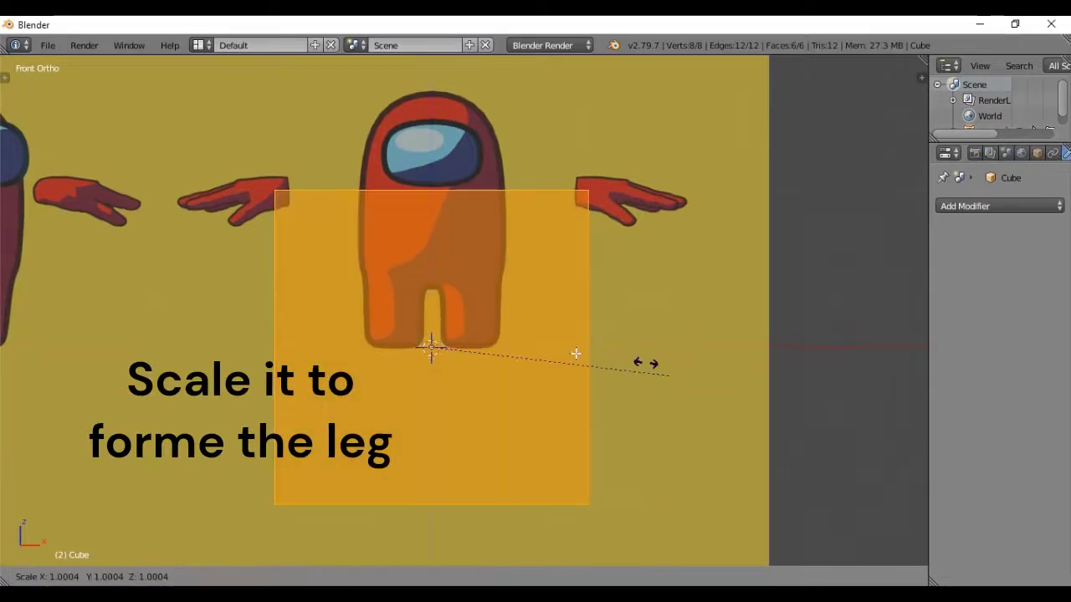
pyautogui.click(484, 349)
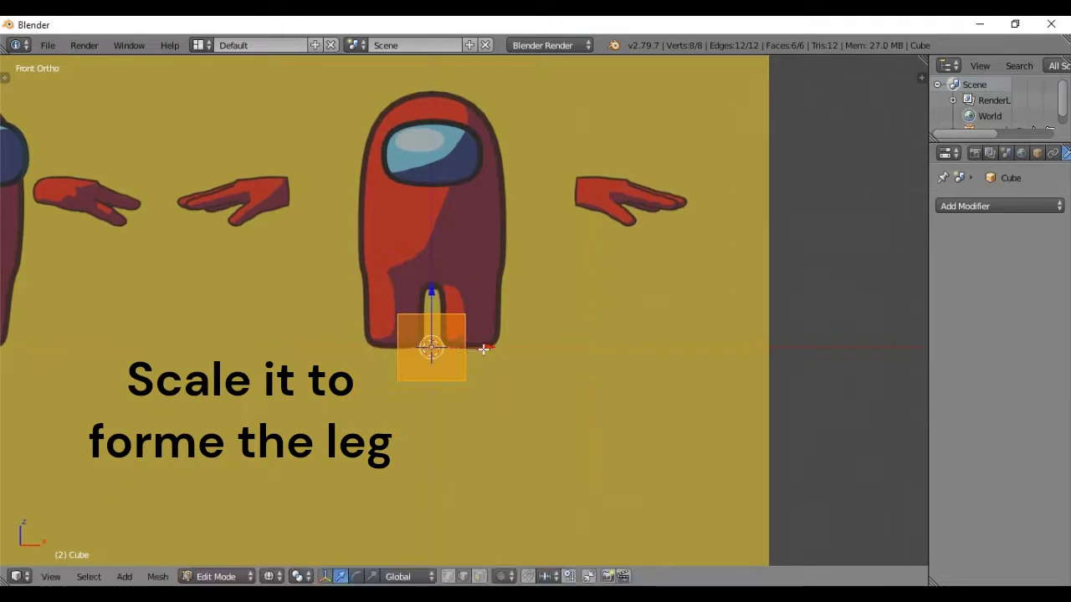
# Move the block over the crewmate's right-side leg and check it in Right Ortho.
pyautogui.moveTo(498, 348); pyautogui.dragTo(527, 350)
pyautogui.press('n')
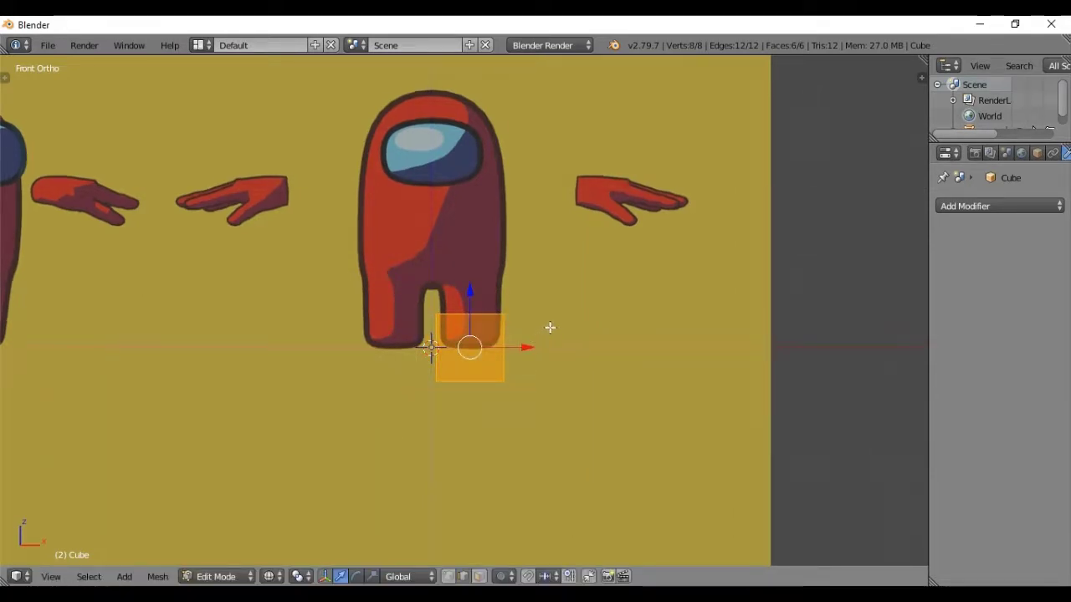
pyautogui.scroll(2, 550, 327)
pyautogui.moveTo(472, 307); pyautogui.dragTo(474, 272)
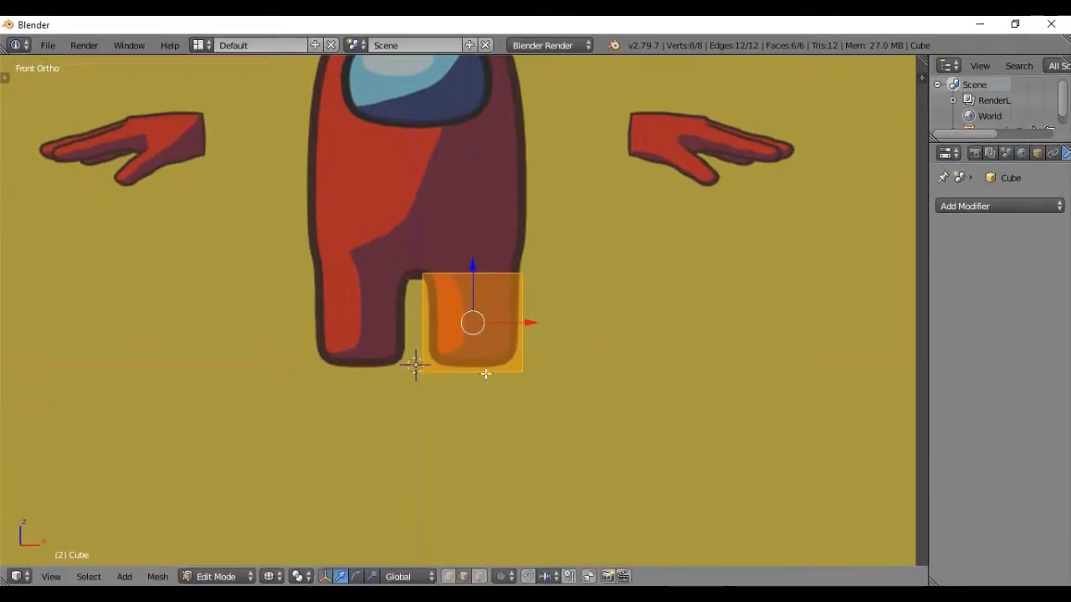
pyautogui.scroll(1, 521, 340)
pyautogui.scroll(1, 533, 323)
pyautogui.press('KP_3')
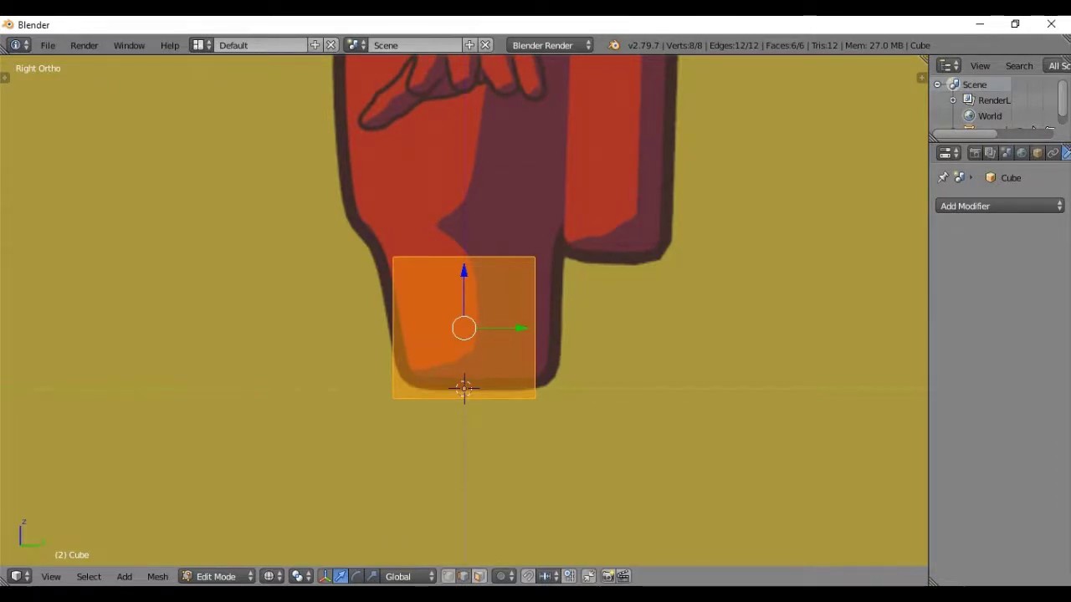
# In face select, widen the leg block's top face along Y and shift it front-to-back.
pyautogui.click(479, 577)
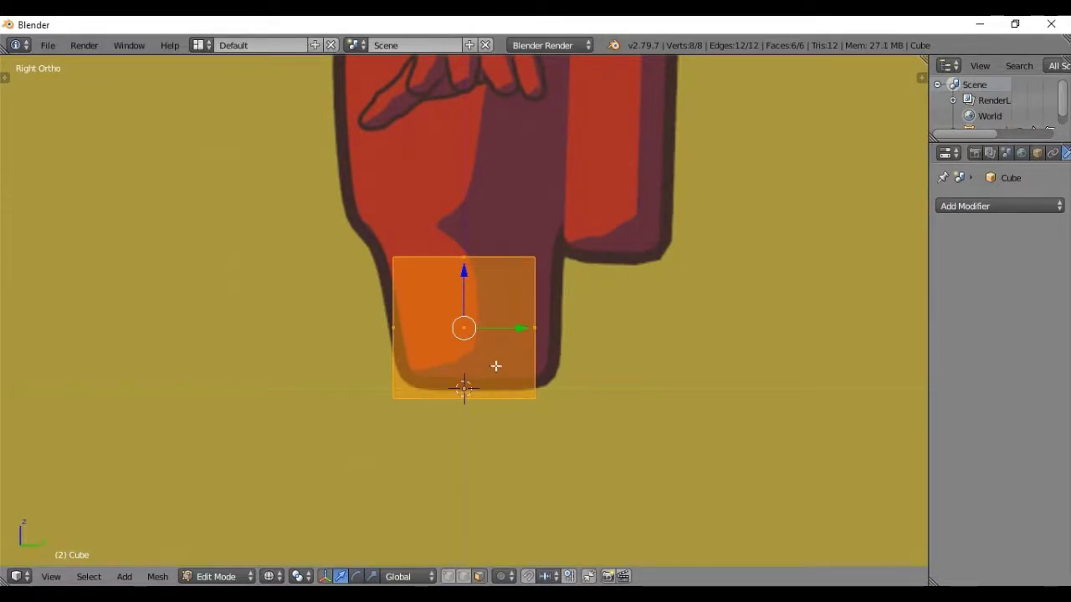
pyautogui.click(485, 259)
pyautogui.press('s')
pyautogui.press('y')
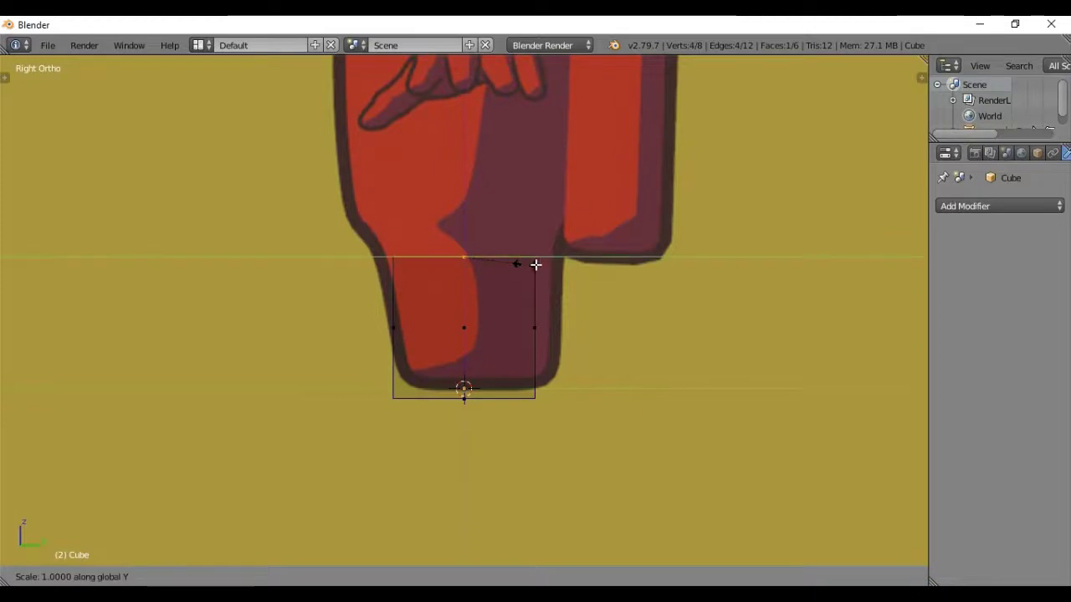
pyautogui.click(543, 265)
pyautogui.press('g')
pyautogui.press('y')
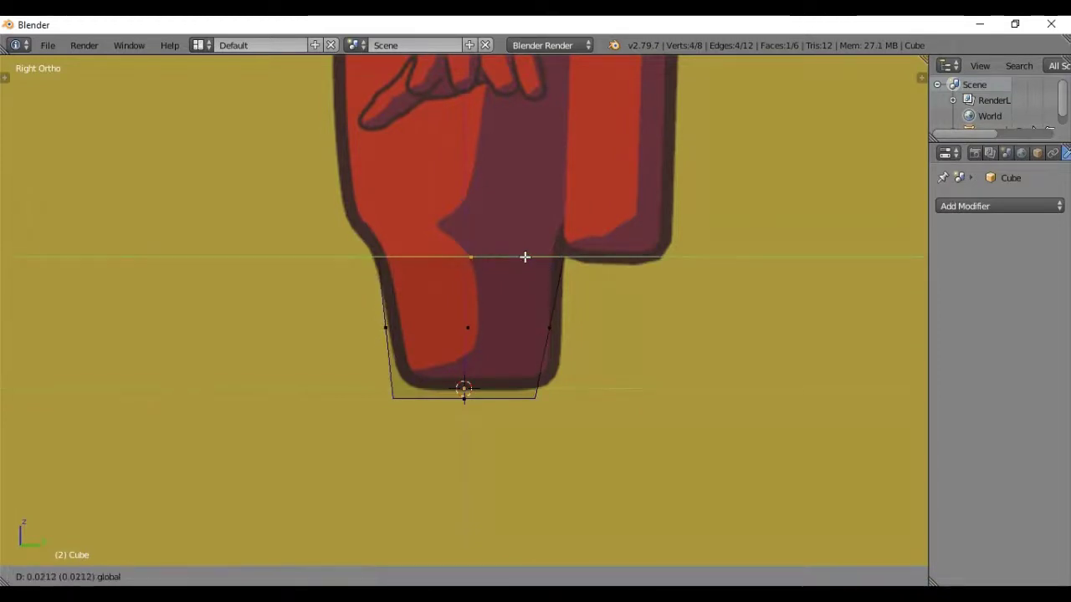
pyautogui.click(525, 257)
# Raise the block's bottom edge along Z and shift it along Y to follow the leg's taper.
pyautogui.rightClick(464, 392)
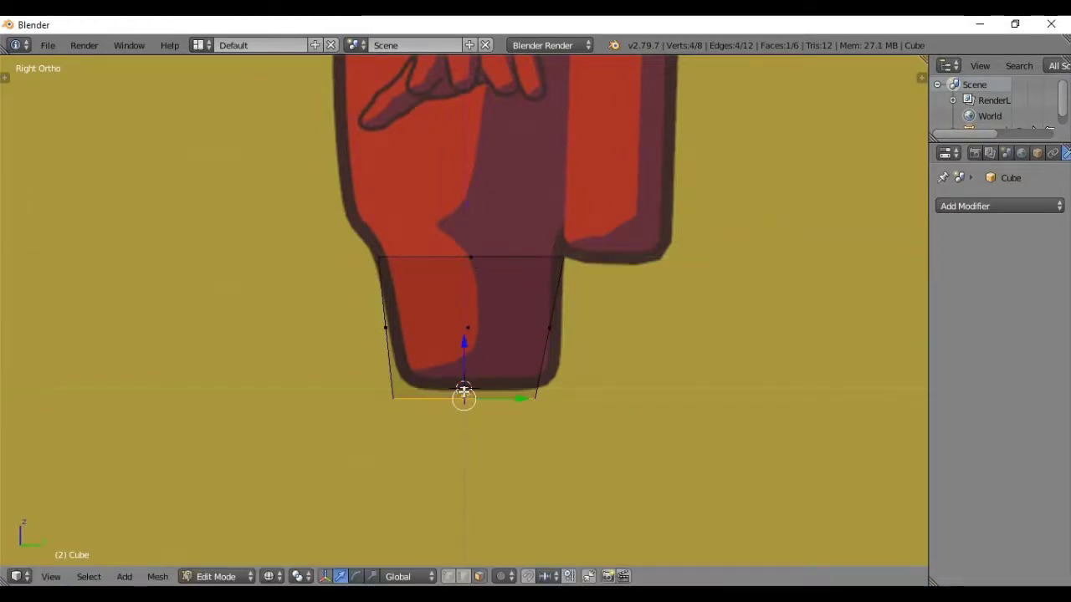
pyautogui.press('g')
pyautogui.press('z')
pyautogui.click(462, 338)
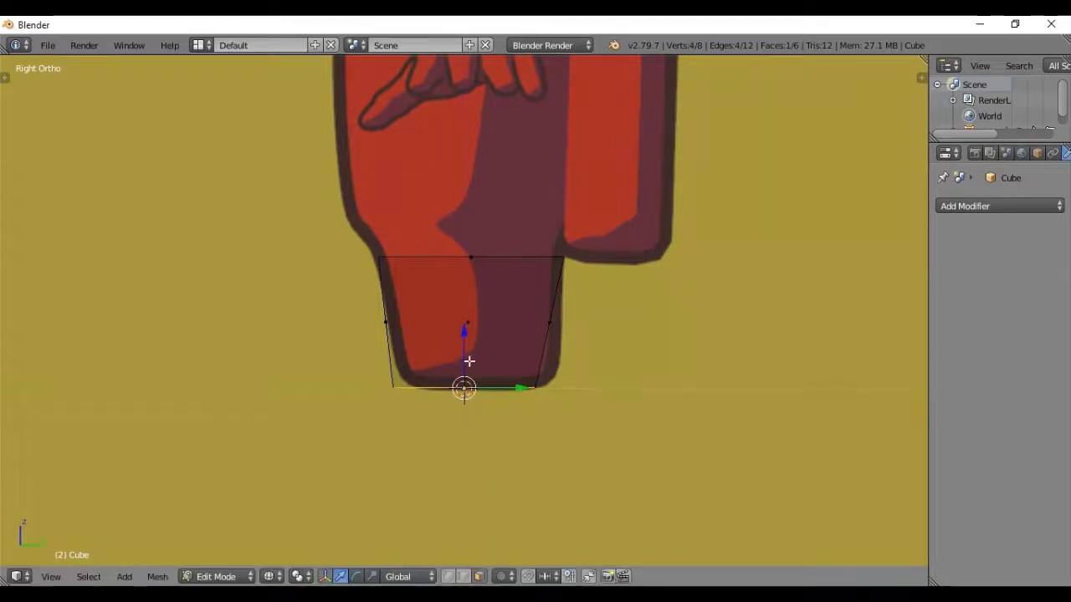
pyautogui.press('g')
pyautogui.press('y')
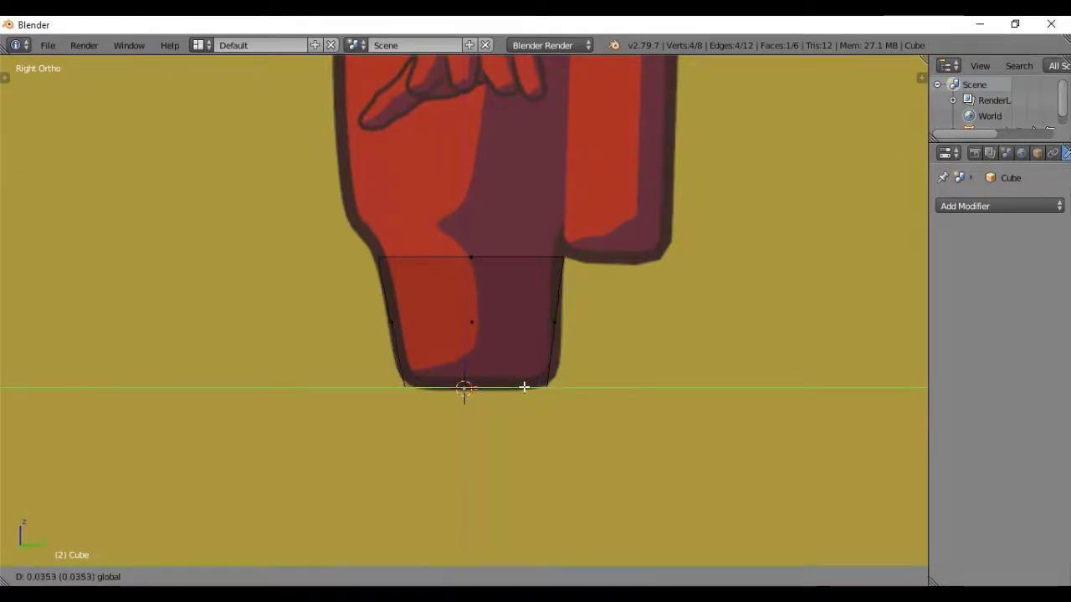
pyautogui.click(523, 386)
pyautogui.rightClick(473, 258)
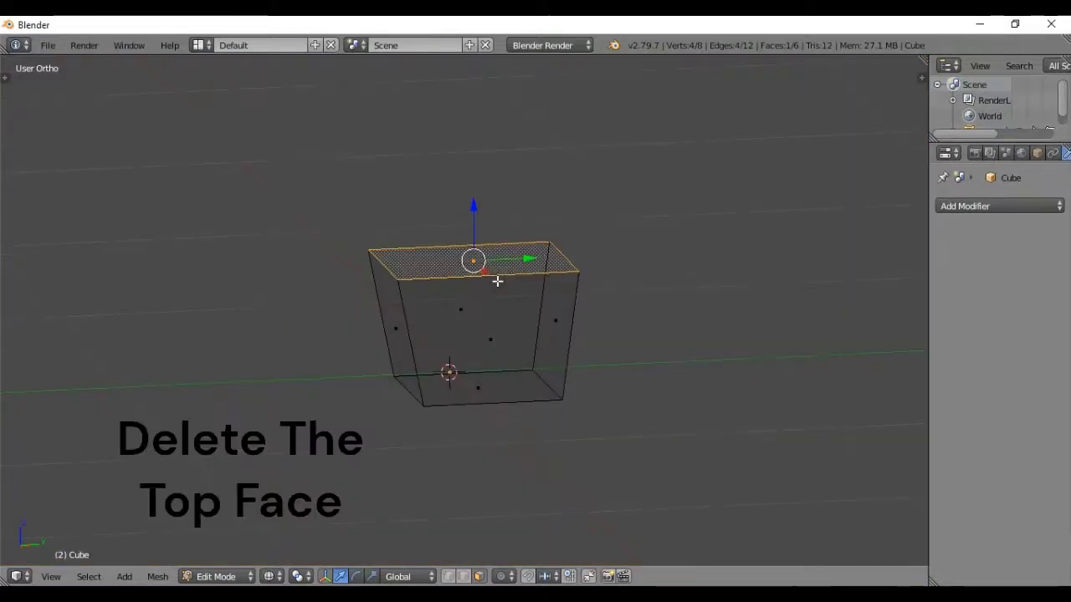
# Delete the leg's top face and narrow its bottom face along X in front view.
pyautogui.press('x')
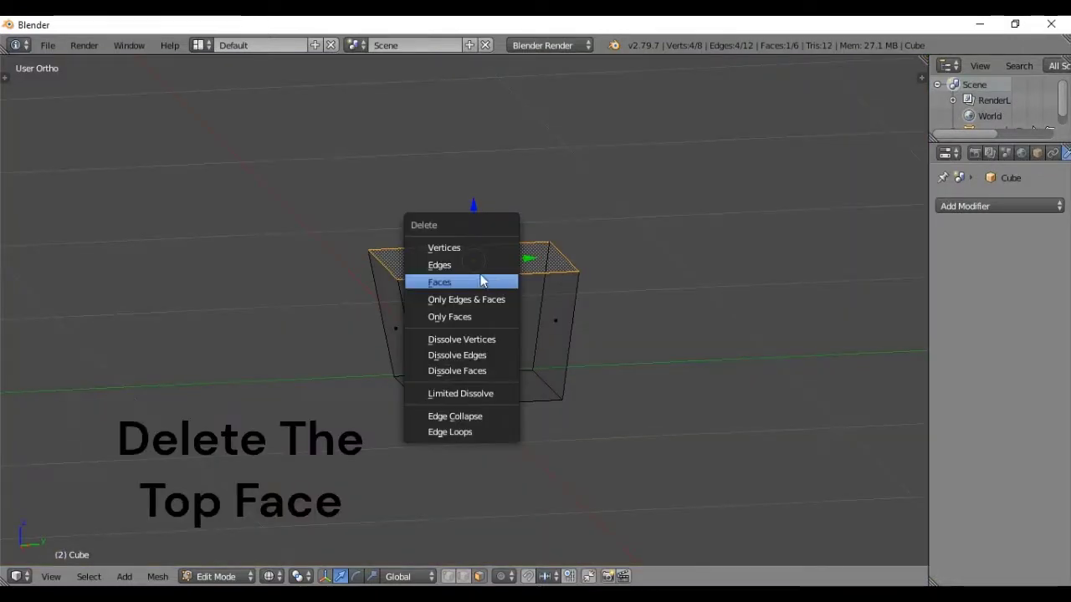
pyautogui.click(474, 285)
pyautogui.press('KP_1')
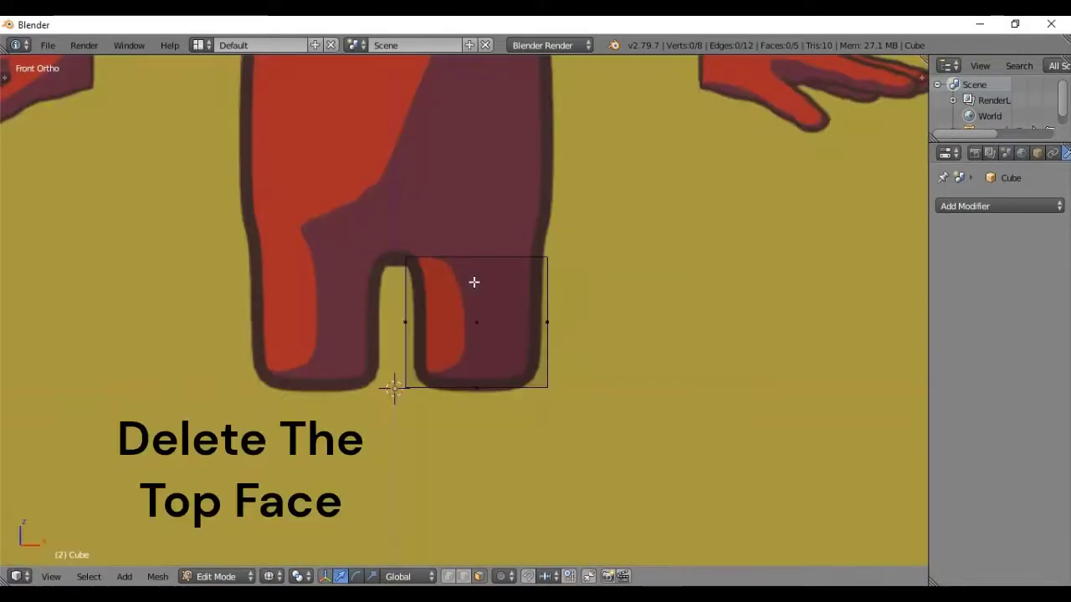
pyautogui.rightClick(476, 382)
pyautogui.press('s')
pyautogui.press('x')
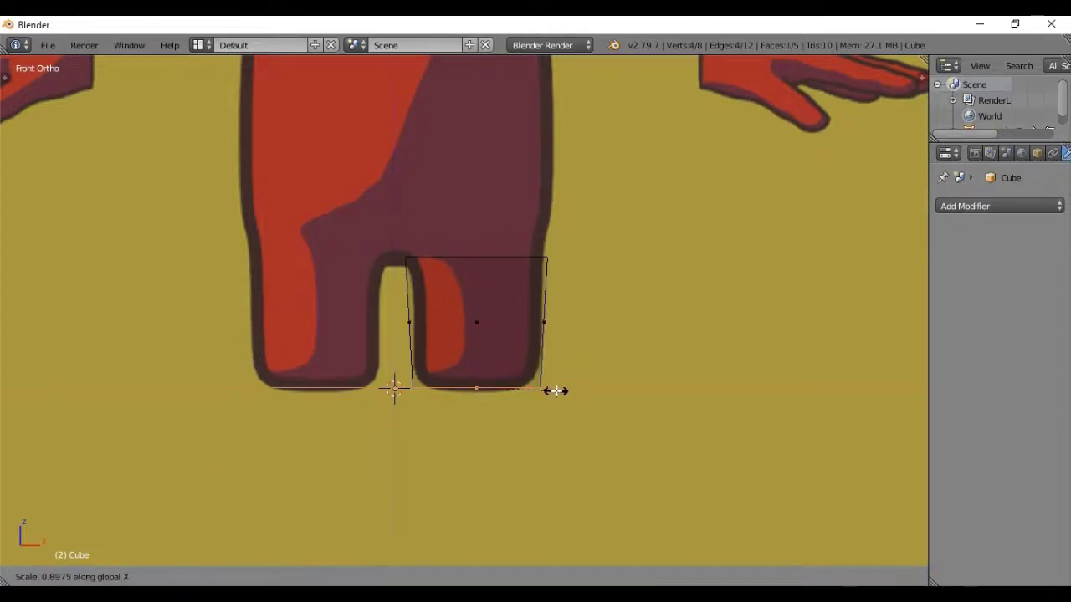
pyautogui.click(552, 391)
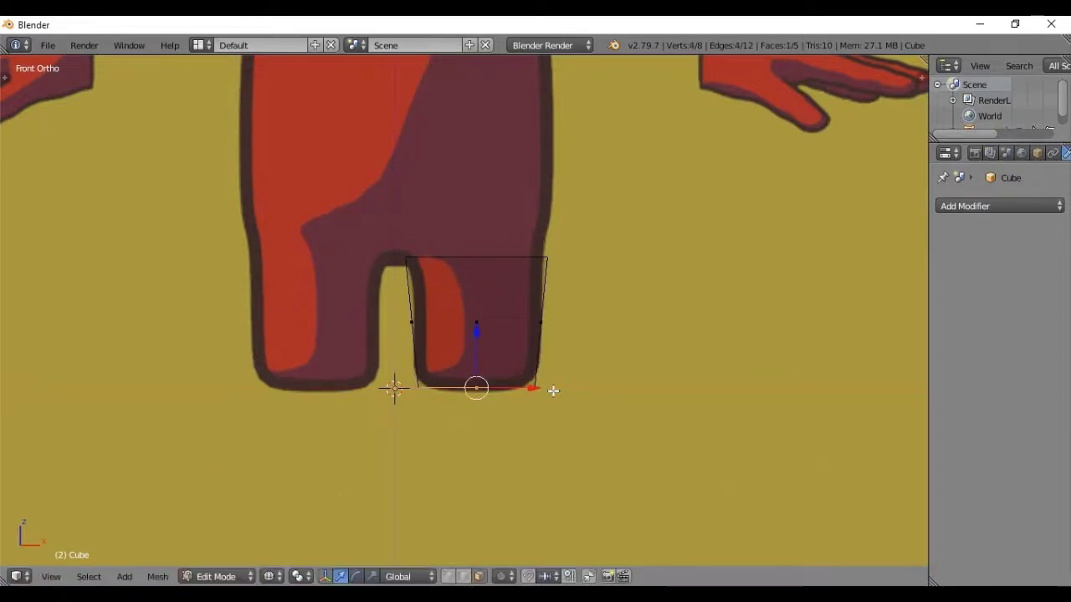
# Add a Mirror modifier to the leg so a matching second leg appears.
pyautogui.click(1039, 206)
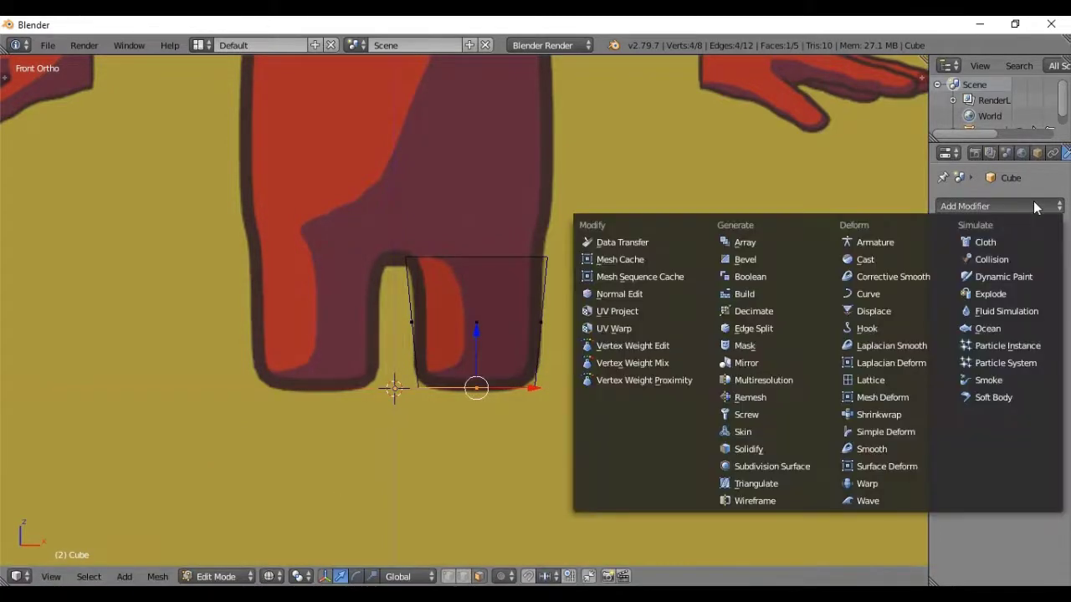
pyautogui.click(749, 363)
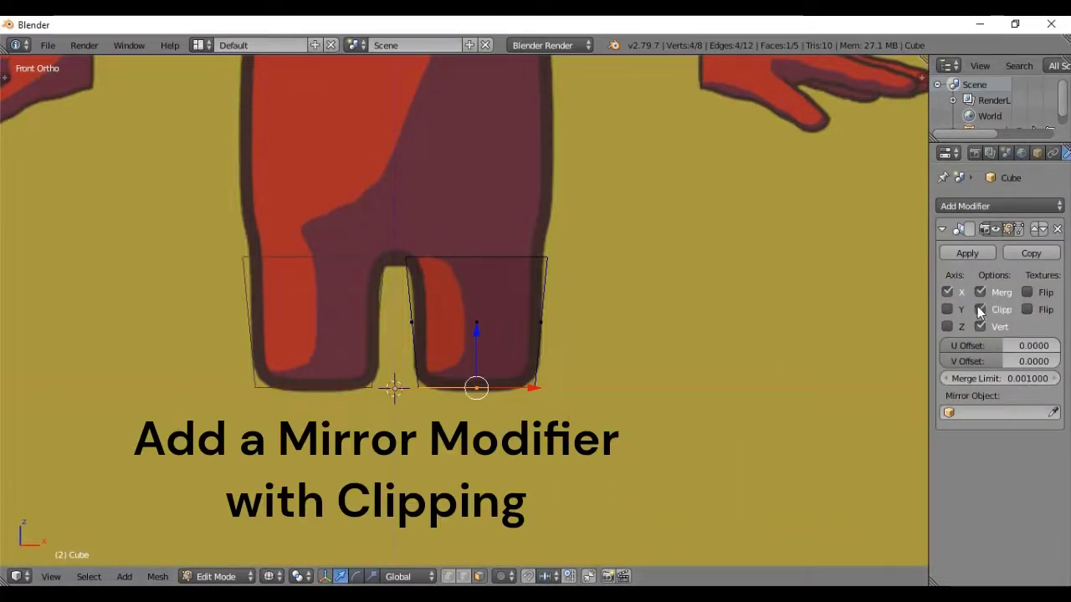
pyautogui.click(942, 229)
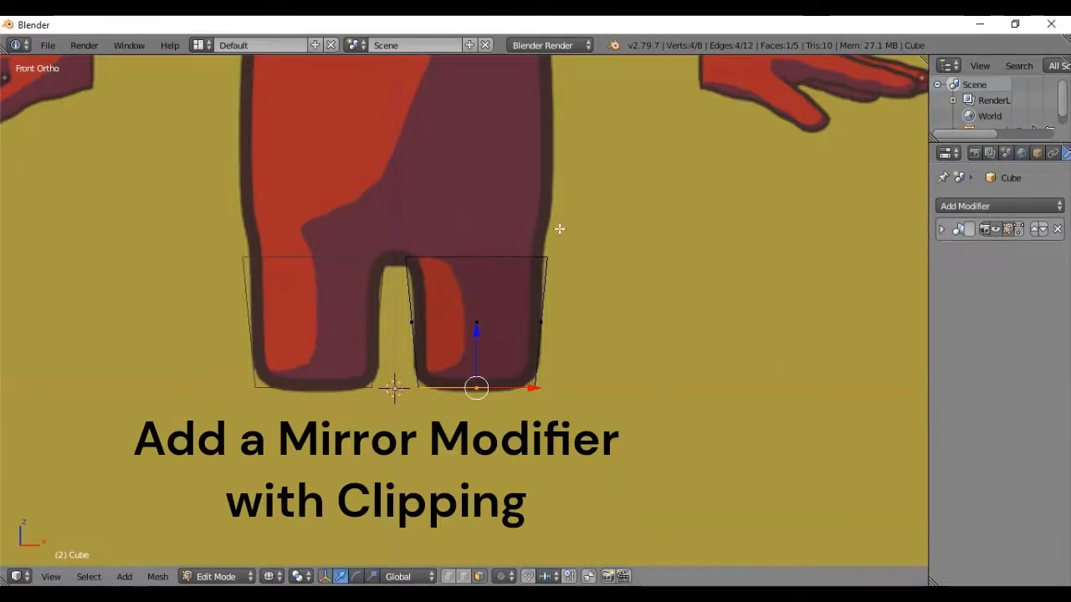
pyautogui.moveTo(560, 228)
pyautogui.mouseDown(button='middle')
pyautogui.moveTo(538, 271)
pyautogui.moveTo(555, 275)
pyautogui.mouseUp(button='middle')
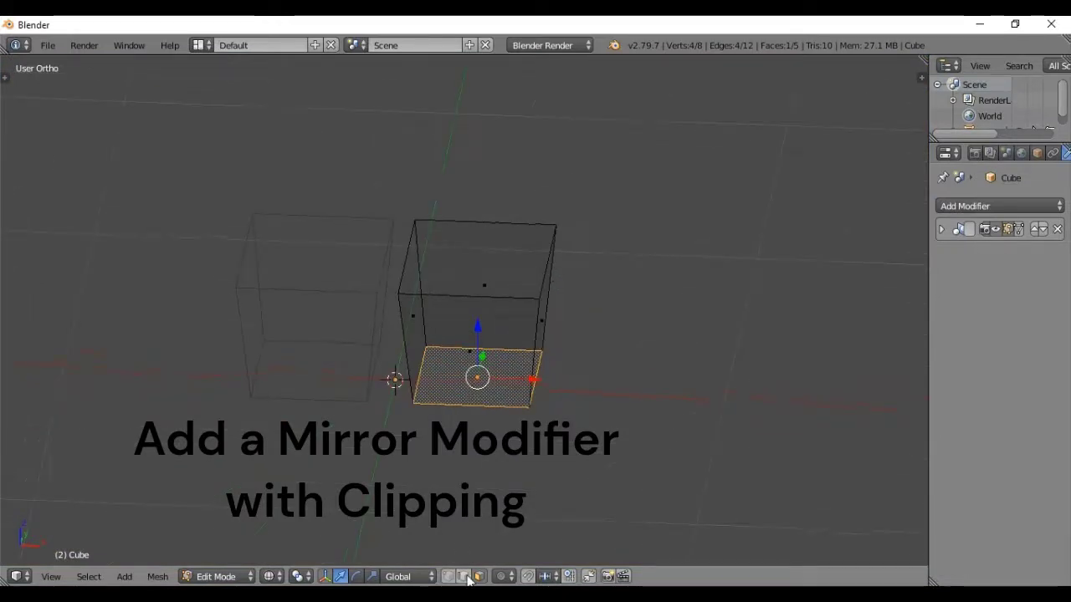
# Extrude the leg's inner vertical edge along X to the mirror centre, checking it in top and front views.
pyautogui.click(467, 578)
pyautogui.rightClick(407, 256)
pyautogui.press('e')
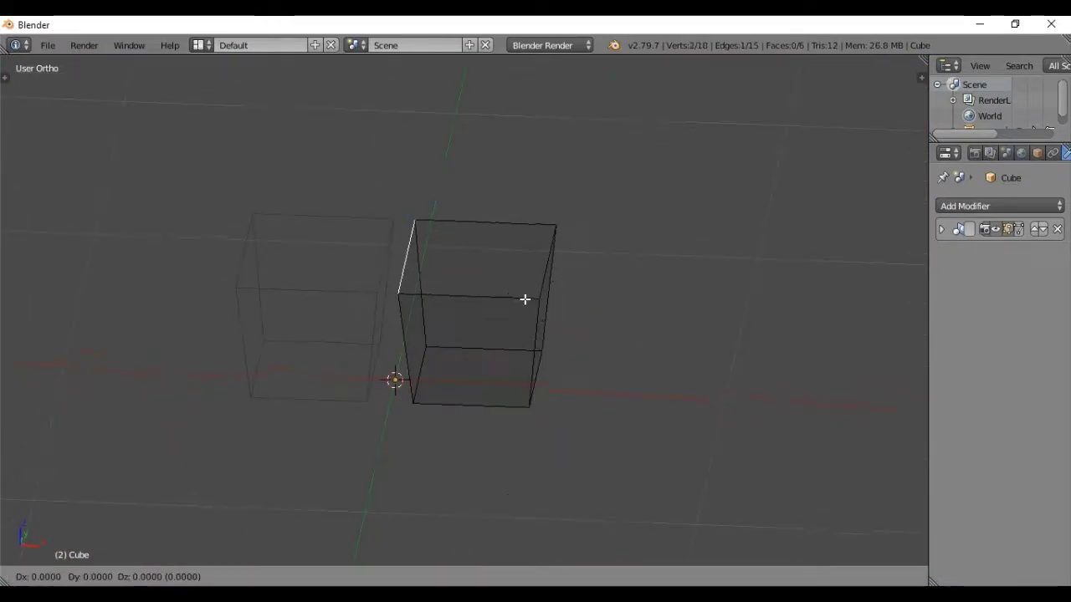
pyautogui.press('x')
pyautogui.click(465, 298)
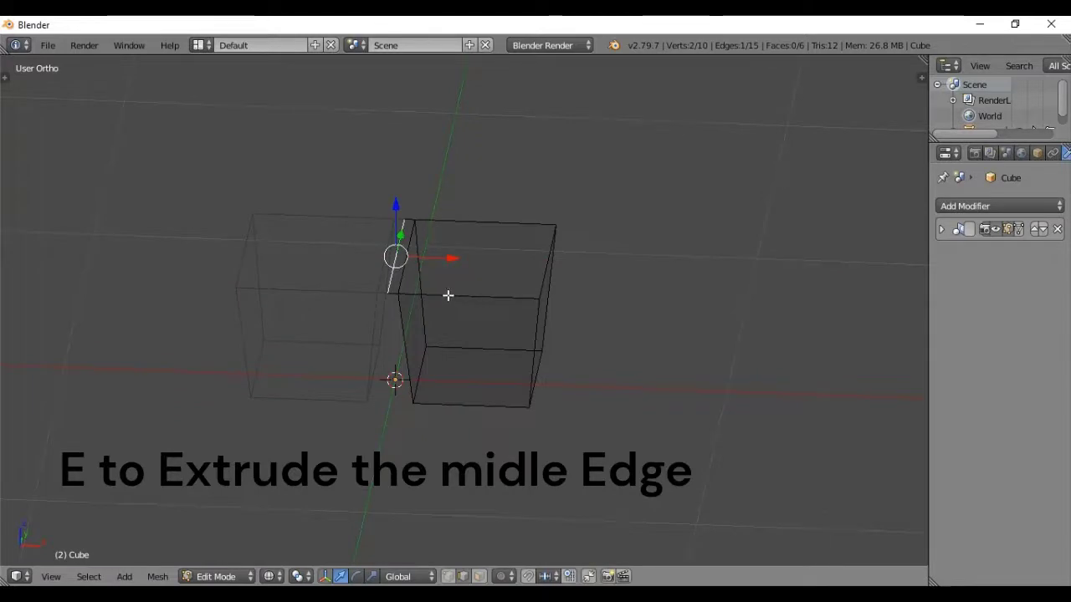
pyautogui.moveTo(401, 296)
pyautogui.mouseDown(button='middle')
pyautogui.moveTo(326, 310)
pyautogui.moveTo(388, 291)
pyautogui.mouseUp(button='middle')
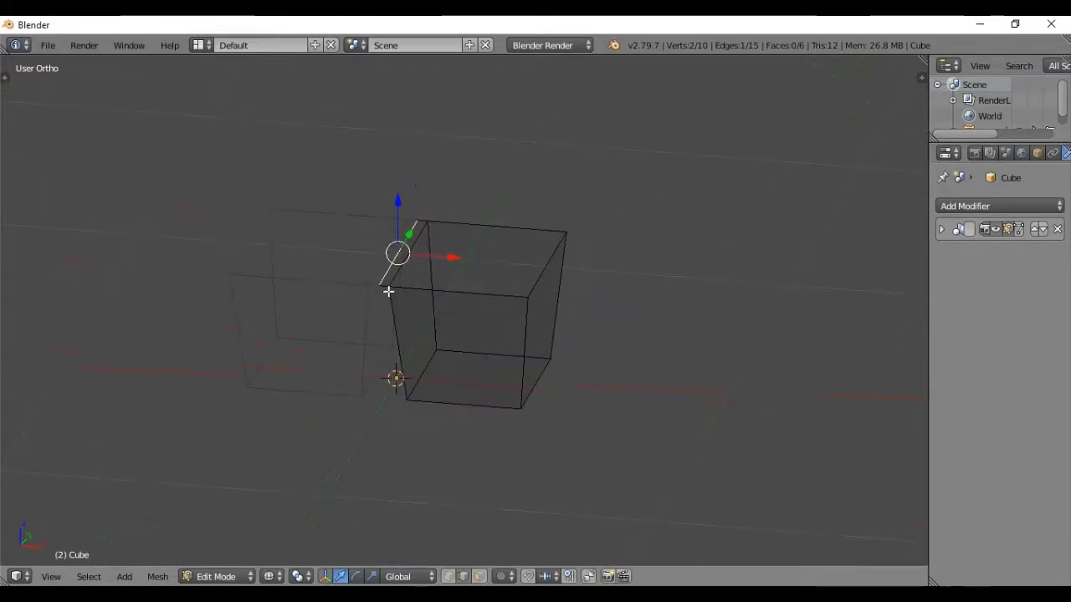
pyautogui.press('KP_7')
pyautogui.press('KP_1')
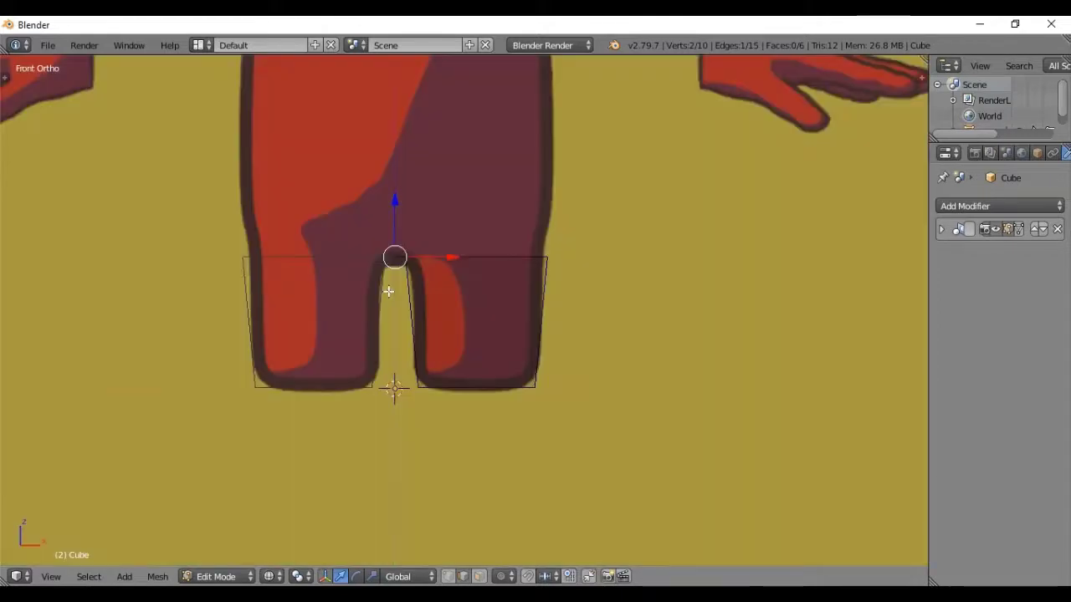
pyautogui.keyDown('alt'); pyautogui.rightClick(460, 257); pyautogui.keyUp('alt')
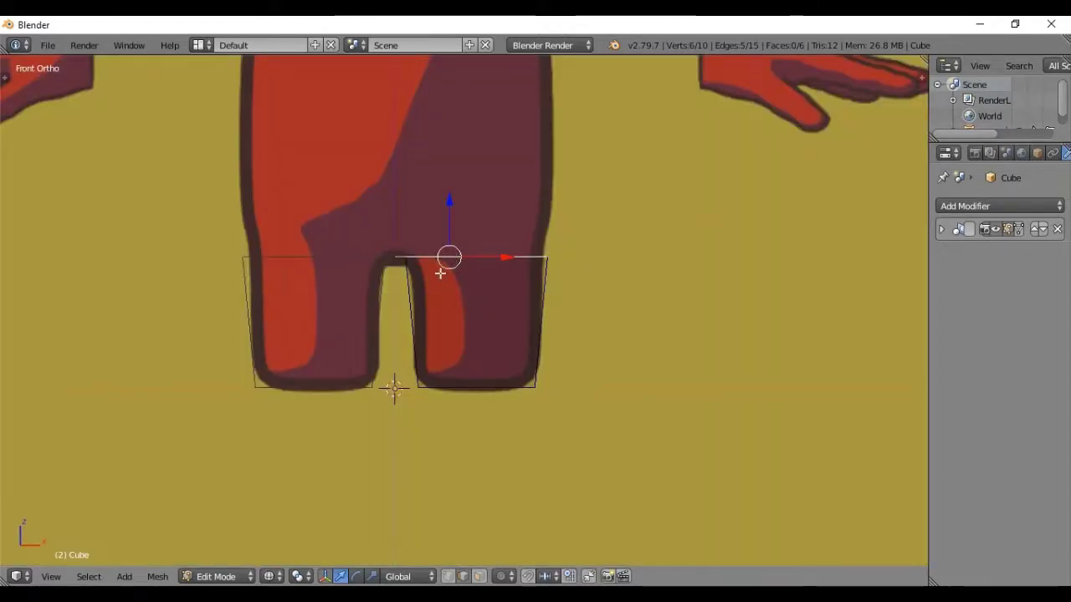
pyautogui.moveTo(440, 273); pyautogui.dragTo(418, 316, button='middle')
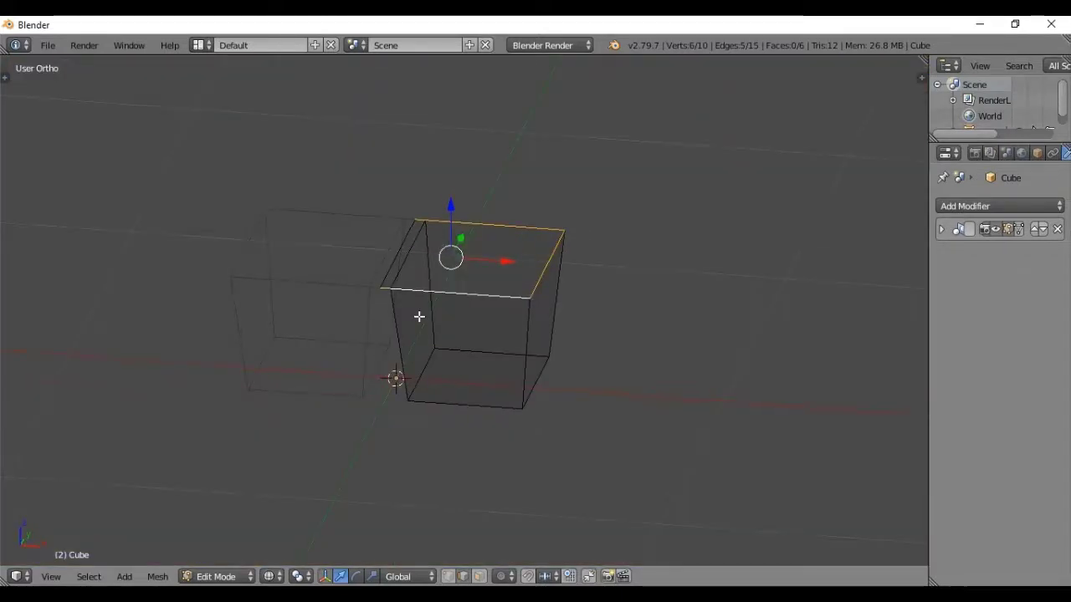
# In front view, extrude the leg's top edge upward about 0.48 along Z to the crotch line.
pyautogui.press('KP_1')
pyautogui.press('e')
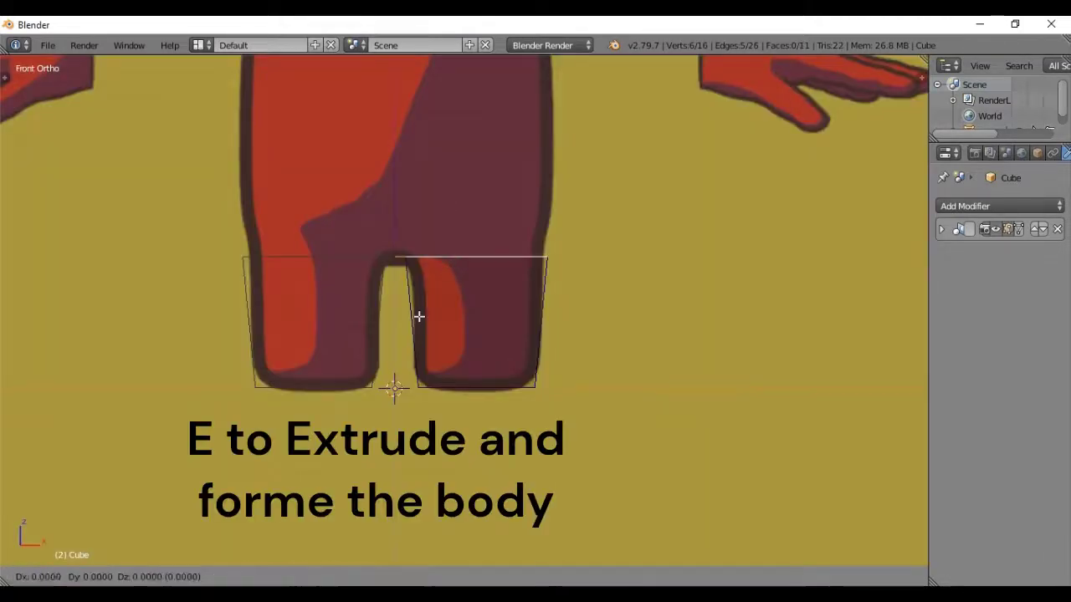
pyautogui.click(420, 269)
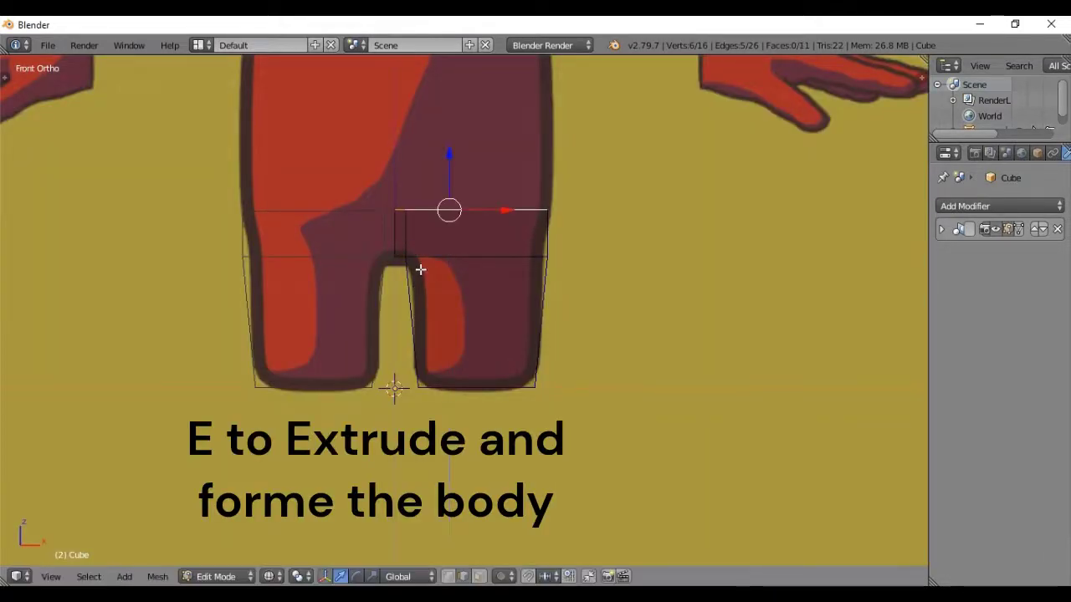
pyautogui.press('s')
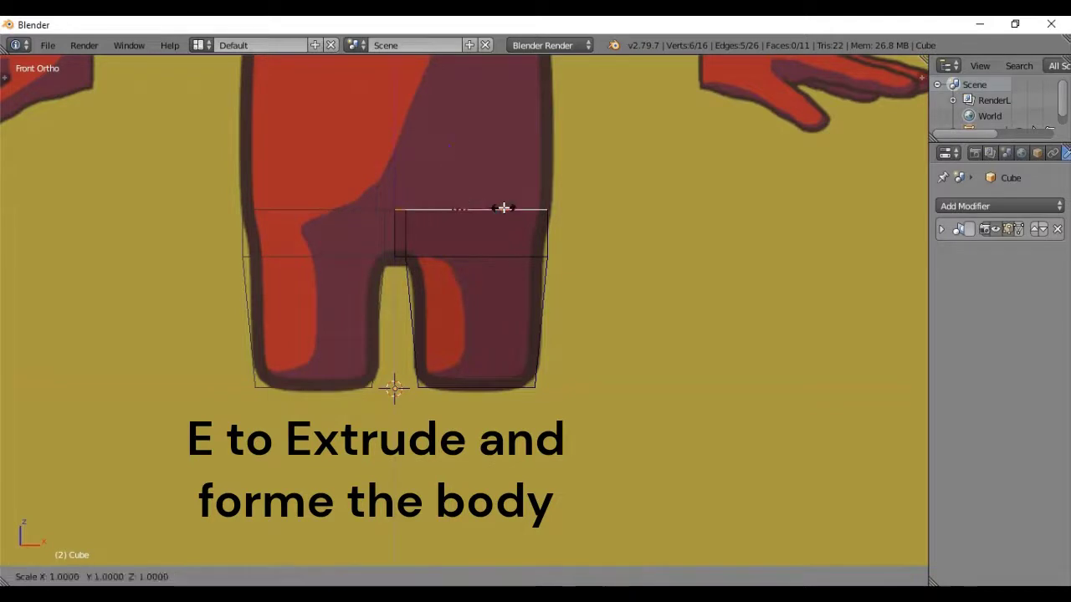
pyautogui.press('x')
pyautogui.press('Escape')
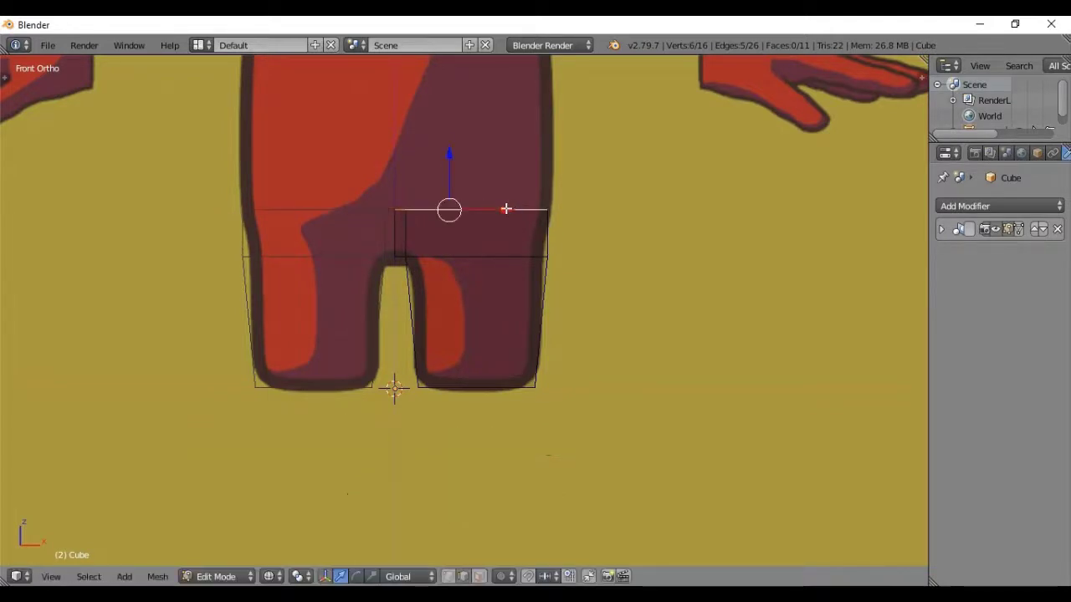
pyautogui.moveTo(507, 207); pyautogui.dragTo(510, 209)
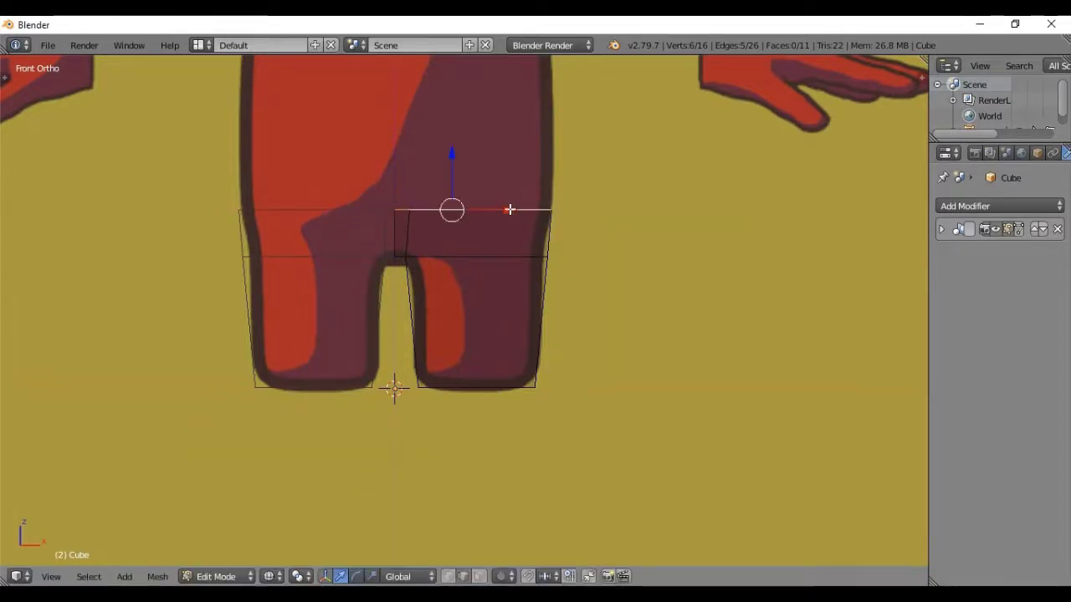
# In side view, widen the new top edge along Y and shift it to match the reference.
pyautogui.press('KP_3')
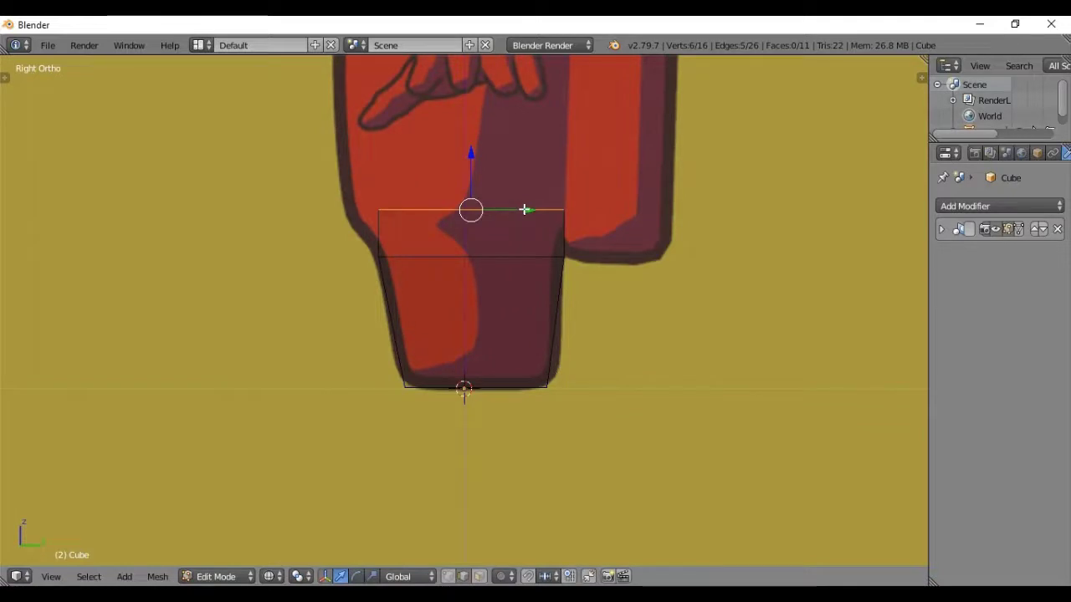
pyautogui.press('s')
pyautogui.press('y')
pyautogui.click(533, 211)
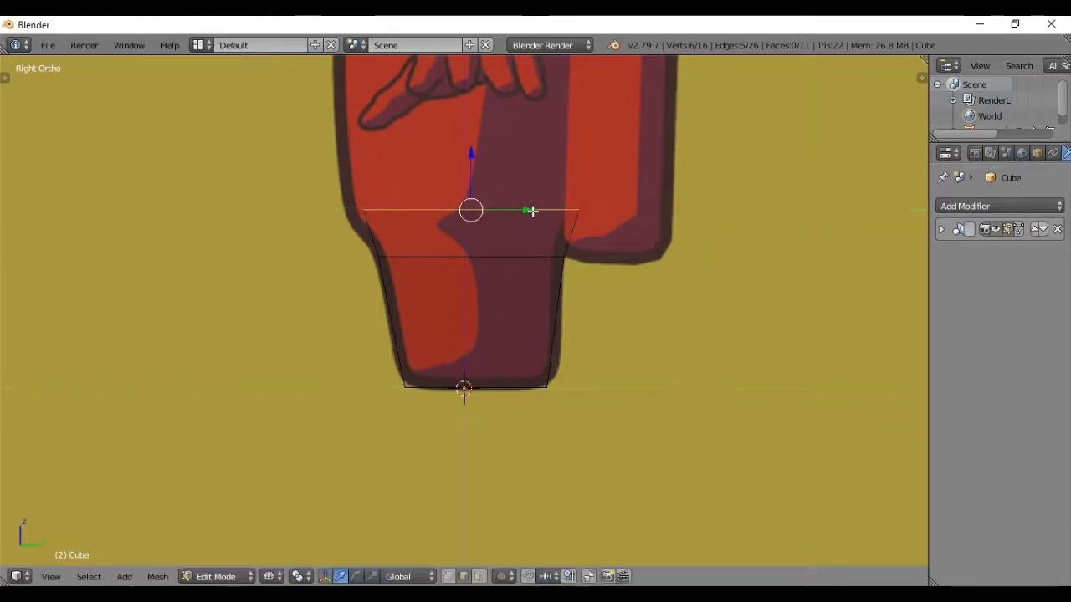
pyautogui.moveTo(528, 211); pyautogui.dragTo(515, 210)
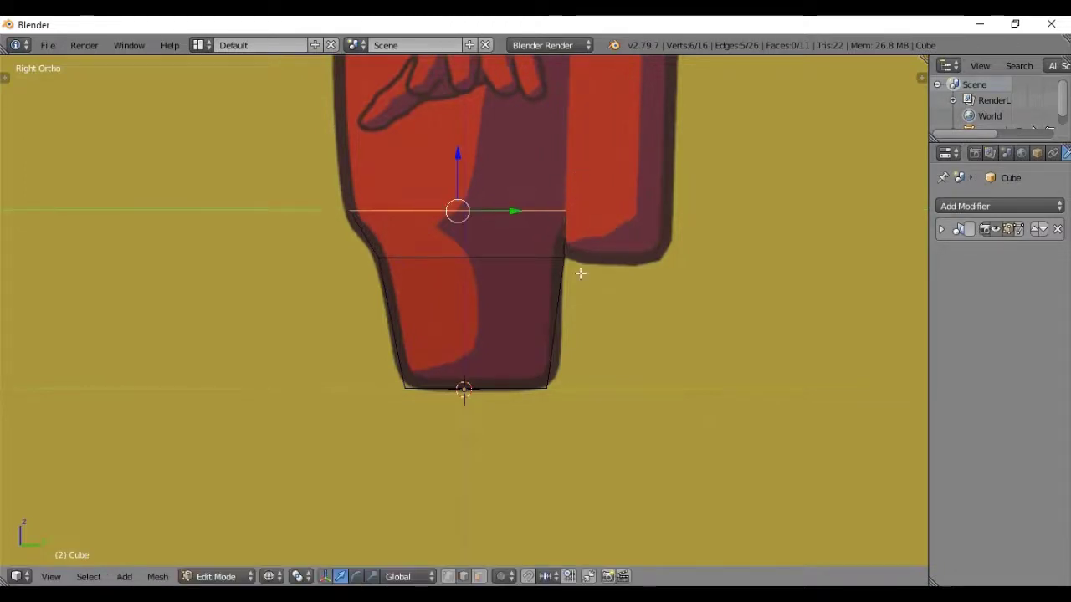
pyautogui.keyDown('shift'); pyautogui.moveTo(578, 166); pyautogui.dragTo(579, 339, button='middle'); pyautogui.keyUp('shift')
# Extrude the body's top edges straight up to just below the visor.
pyautogui.press('e')
pyautogui.press('z')
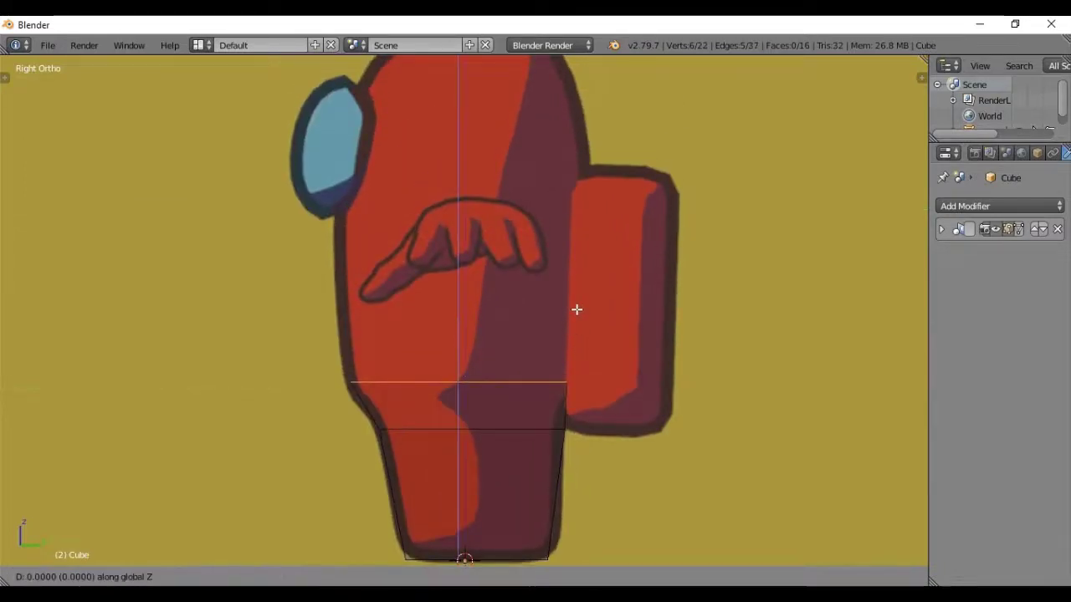
pyautogui.click(579, 179)
pyautogui.press('KP_1')
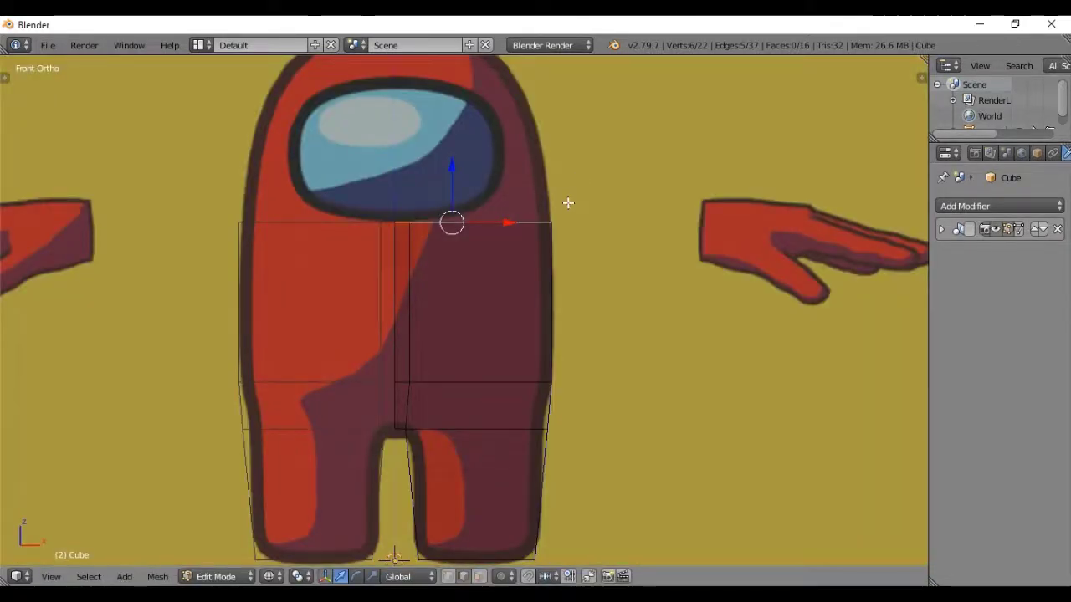
# In side view, scale and shift the new top rim along Y to match the reference depth.
pyautogui.press('KP_3')
pyautogui.press('s')
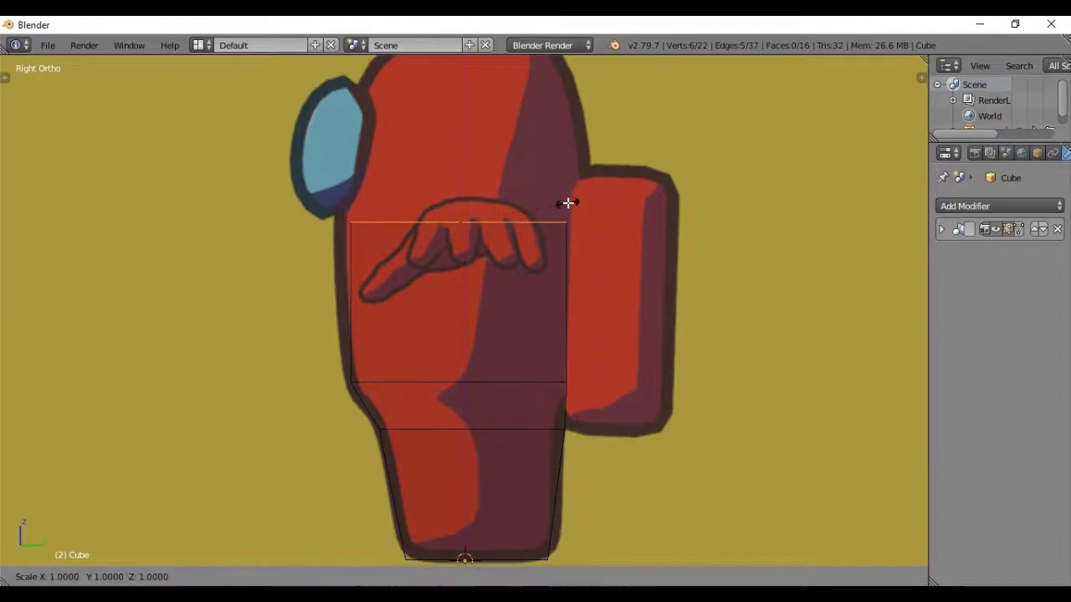
pyautogui.press('y')
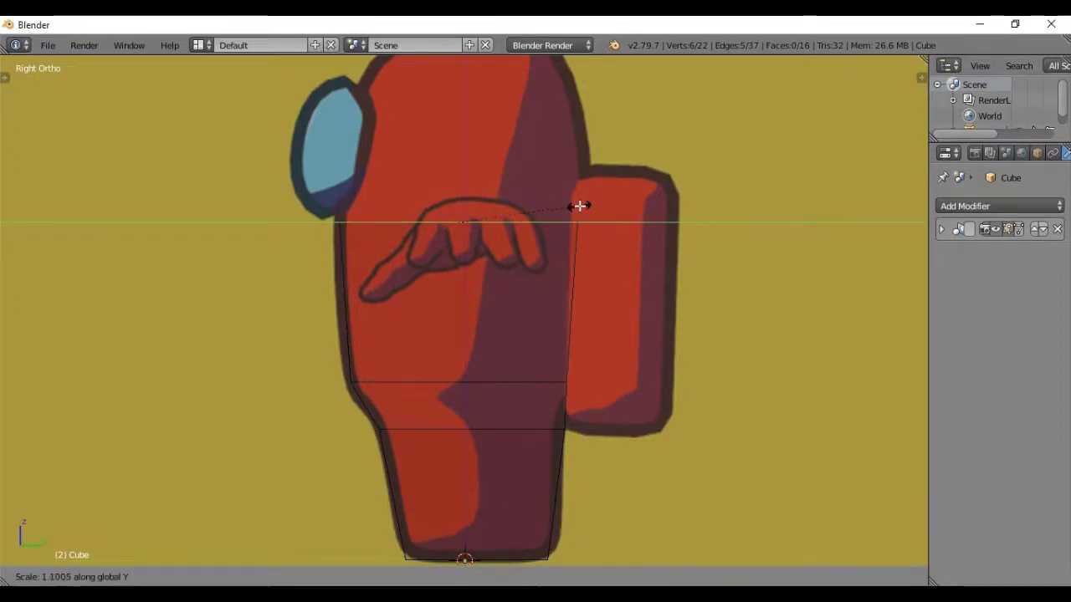
pyautogui.click(580, 205)
pyautogui.press('s')
pyautogui.press('y')
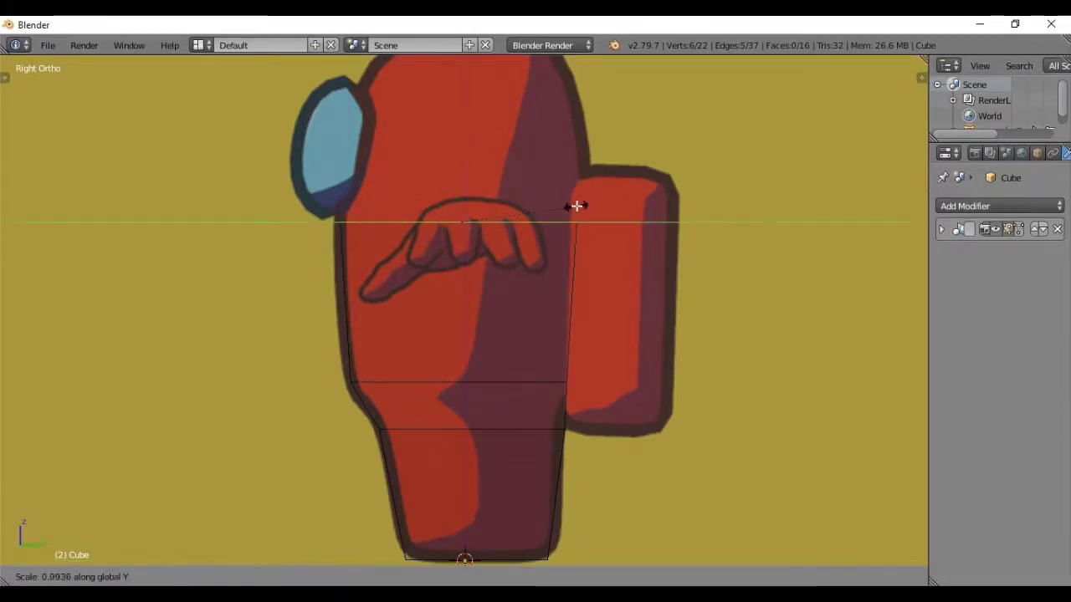
pyautogui.click(576, 205)
pyautogui.moveTo(512, 223); pyautogui.dragTo(514, 226)
pyautogui.press('KP_1')
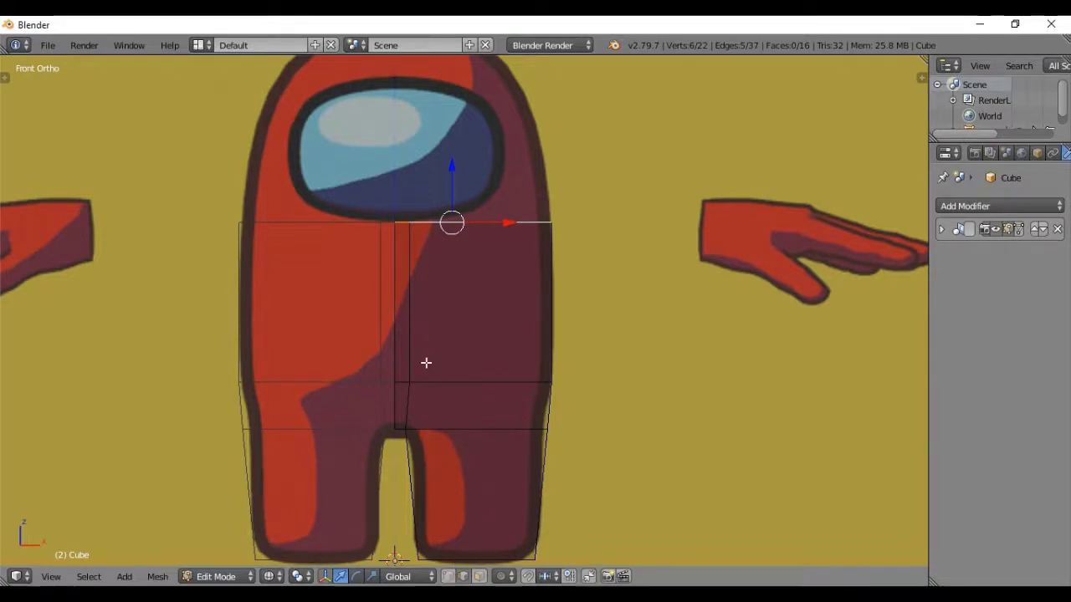
# Edge-slide the two middle vertical edges outward into even columns, then select the top edge.
pyautogui.rightClick(416, 322)
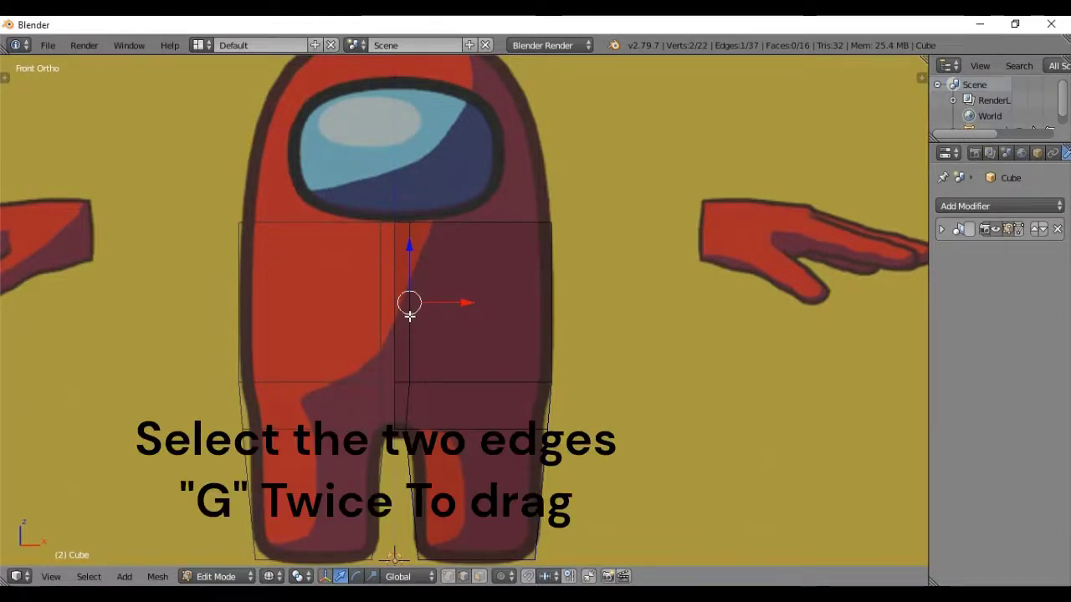
pyautogui.keyDown('shift'); pyautogui.rightClick(409, 315); pyautogui.keyUp('shift')
pyautogui.moveTo(460, 304)
pyautogui.mouseDown(button='middle')
pyautogui.moveTo(429, 346)
pyautogui.moveTo(454, 344)
pyautogui.moveTo(377, 353)
pyautogui.moveTo(387, 376)
pyautogui.moveTo(397, 320)
pyautogui.mouseUp(button='middle')
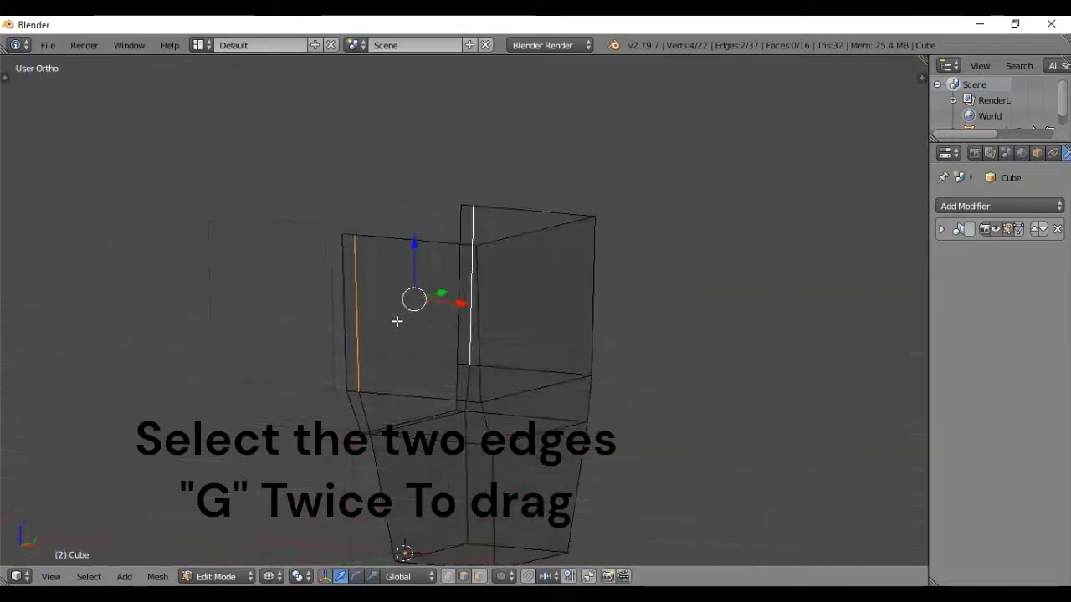
pyautogui.press('KP_1')
pyautogui.press('g')
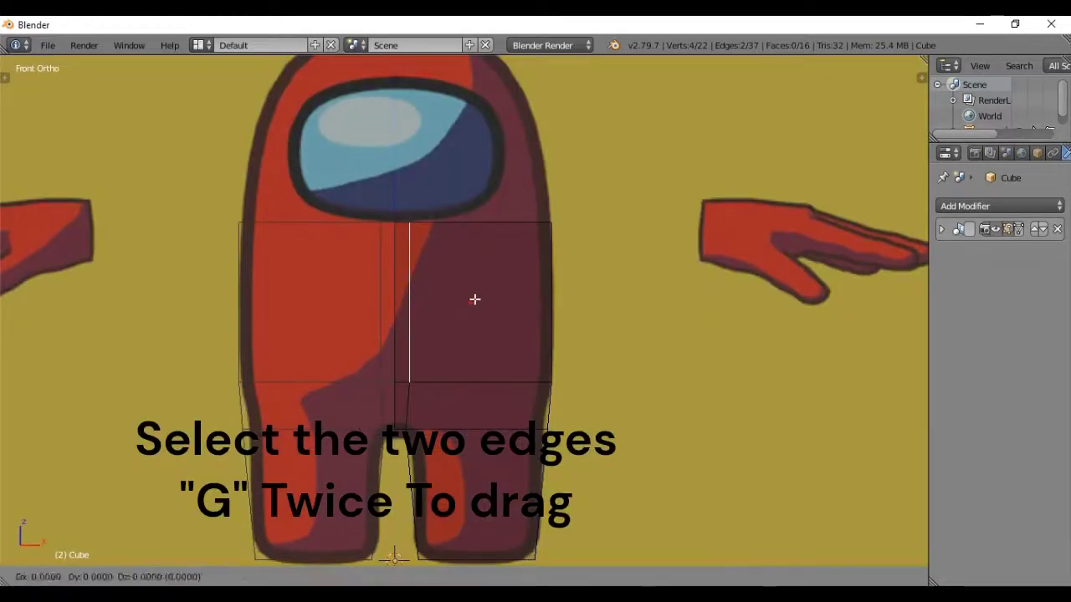
pyautogui.press('g')
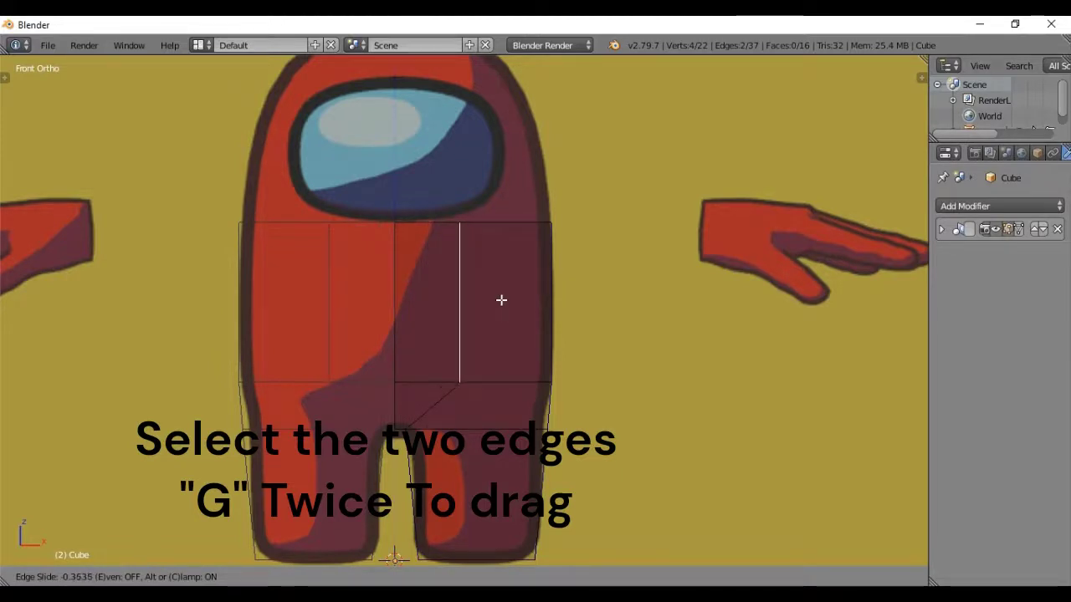
pyautogui.click(501, 301)
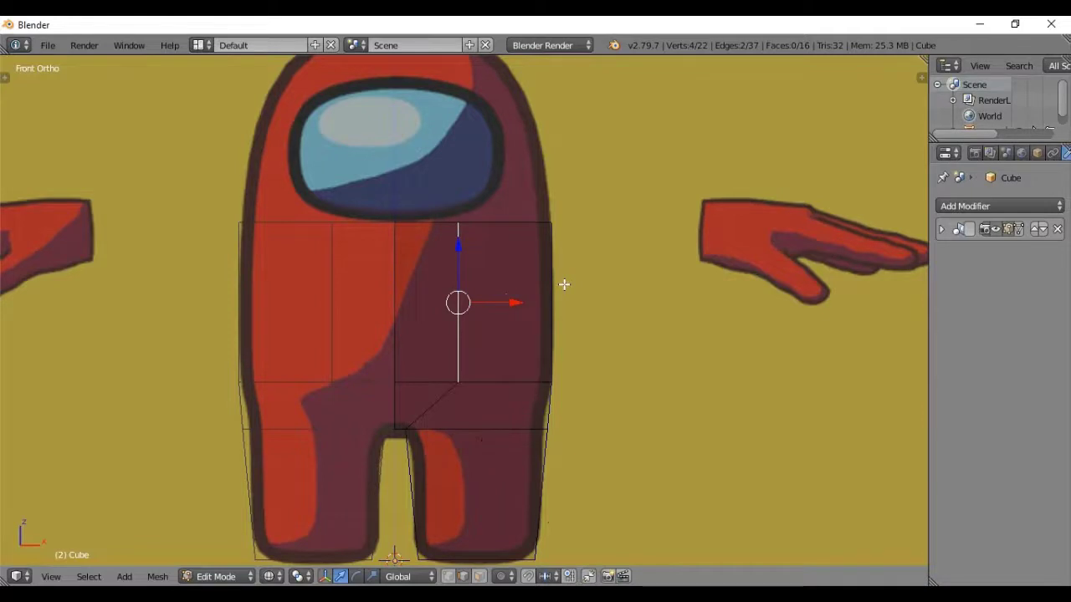
pyautogui.keyDown('shift'); pyautogui.rightClick(500, 226); pyautogui.keyUp('shift')
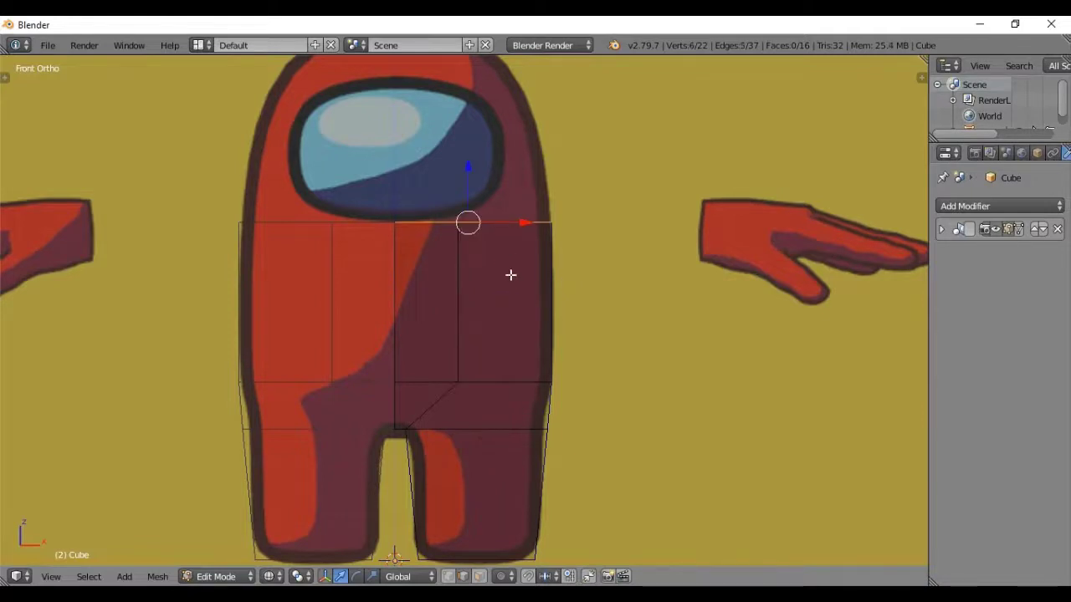
pyautogui.moveTo(503, 287); pyautogui.dragTo(511, 313, button='middle')
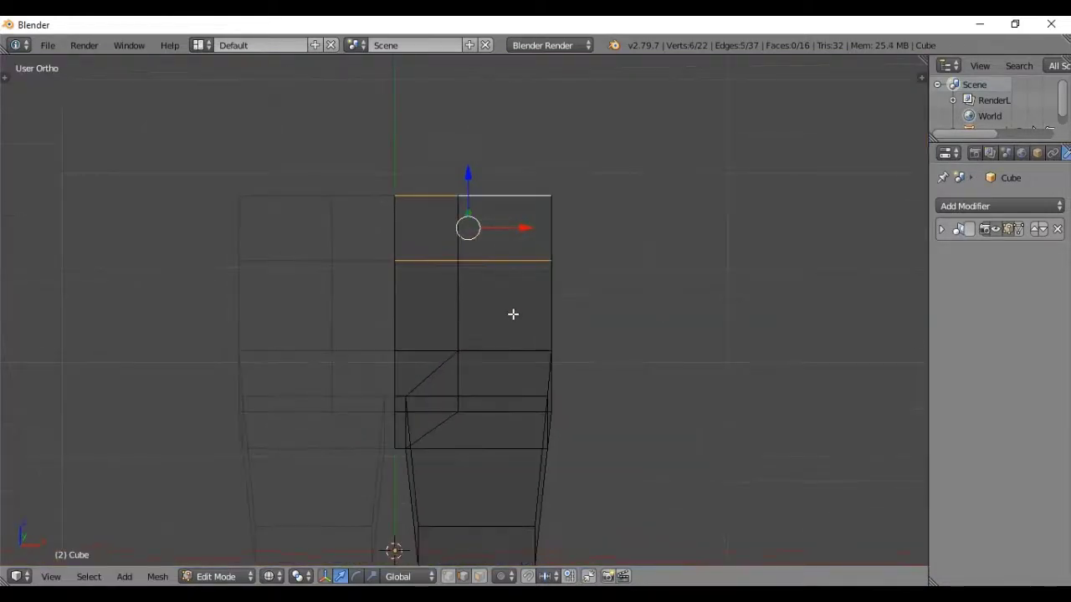
# Extrude the top edges up into the head and taper them inward along X.
pyautogui.press('KP_1')
pyautogui.press('e')
pyautogui.press('z')
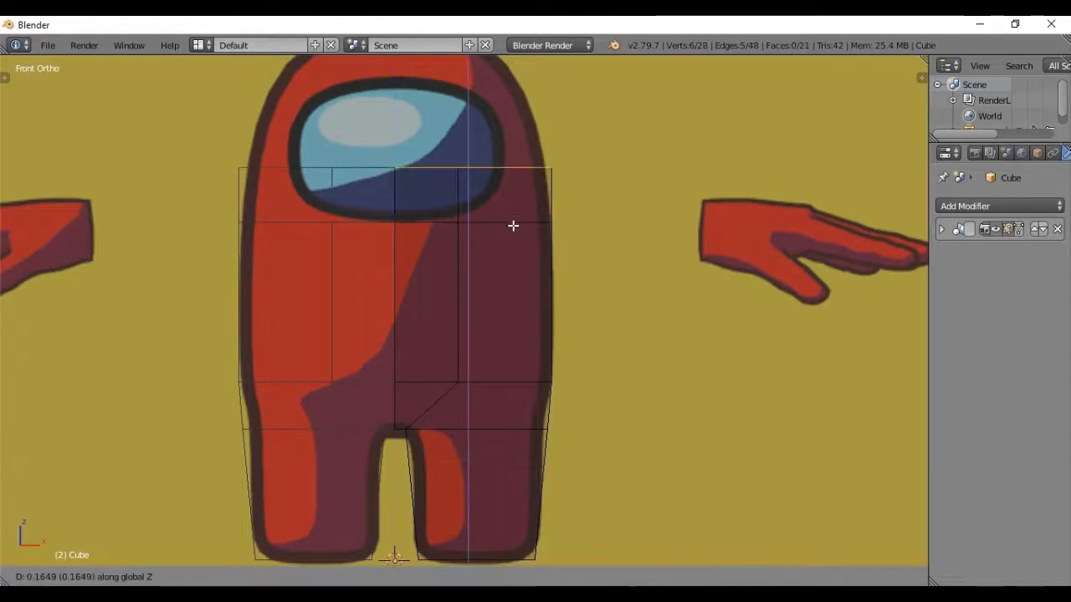
pyautogui.click(513, 213)
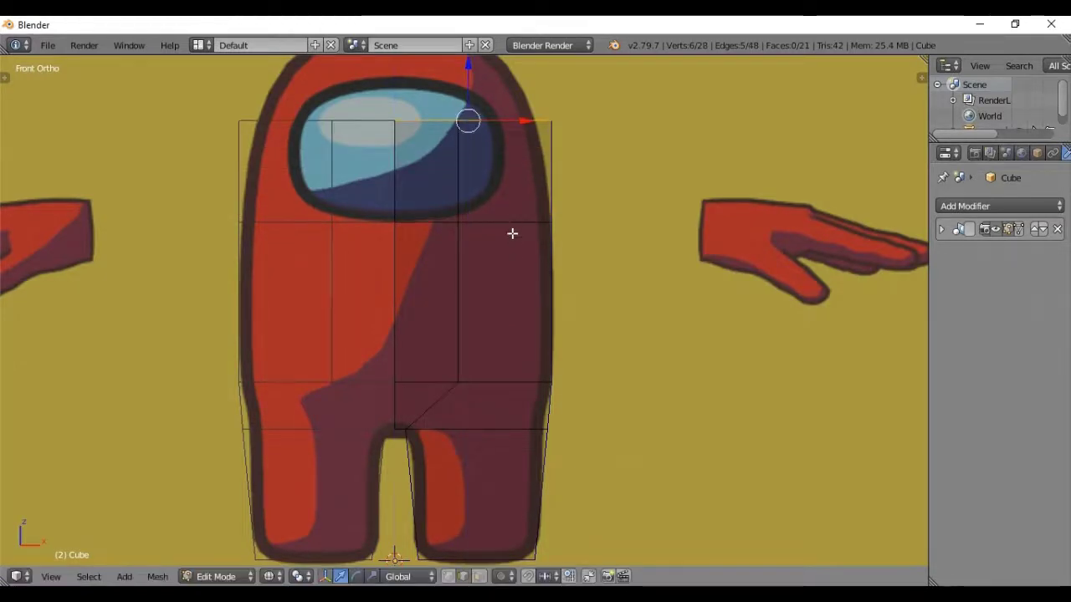
pyautogui.keyDown('shift'); pyautogui.moveTo(512, 233); pyautogui.dragTo(512, 275, button='middle'); pyautogui.keyUp('shift')
pyautogui.press('s')
pyautogui.press('x')
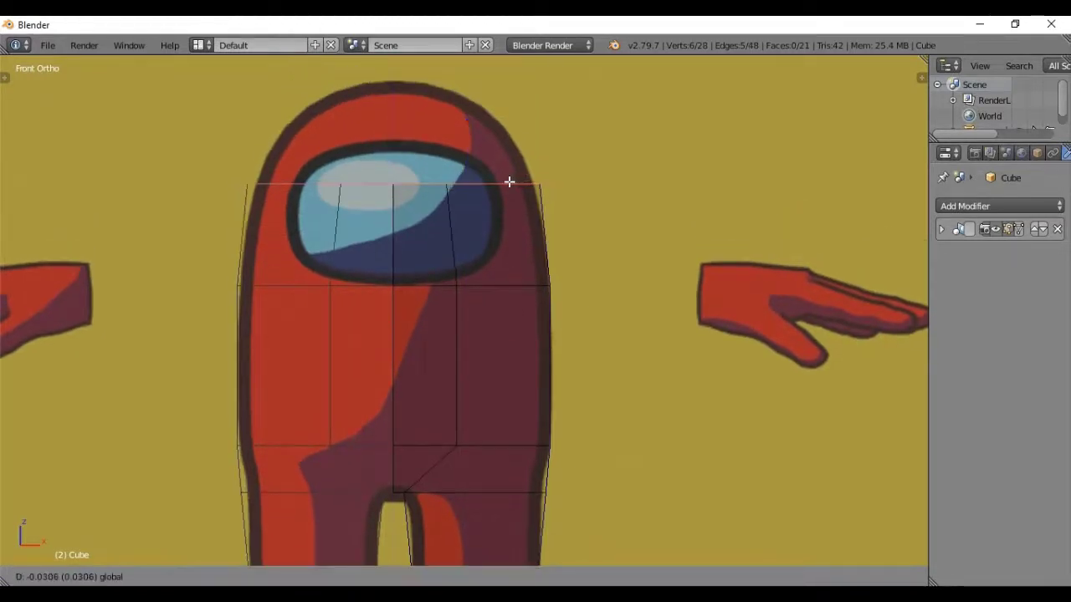
pyautogui.click(504, 182)
# In side view, narrow the top loop's depth along Y and nudge it to fit the reference.
pyautogui.press('KP_3')
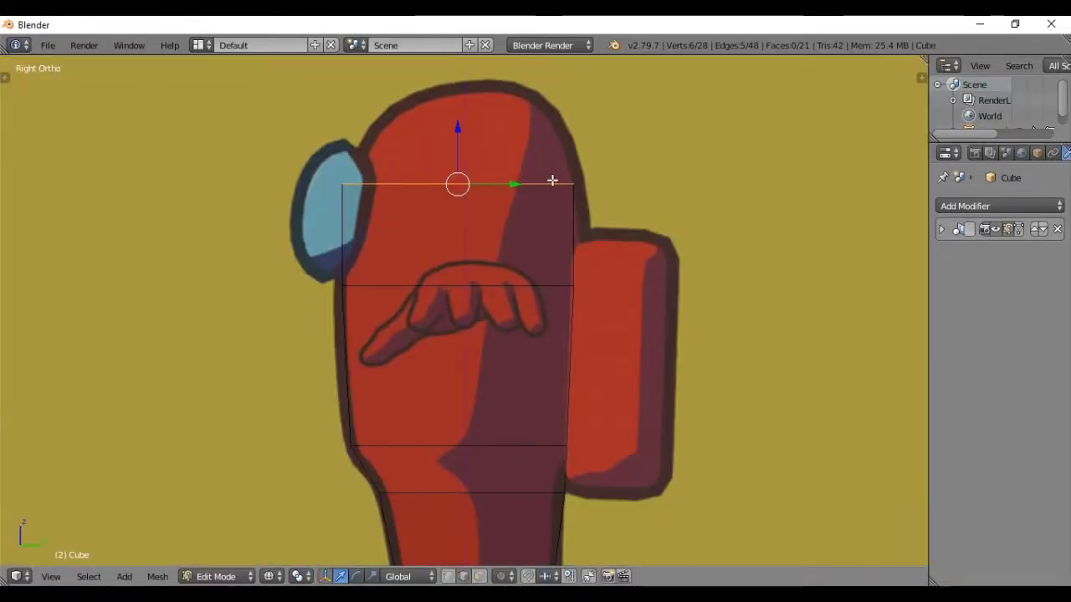
pyautogui.press('s')
pyautogui.press('y')
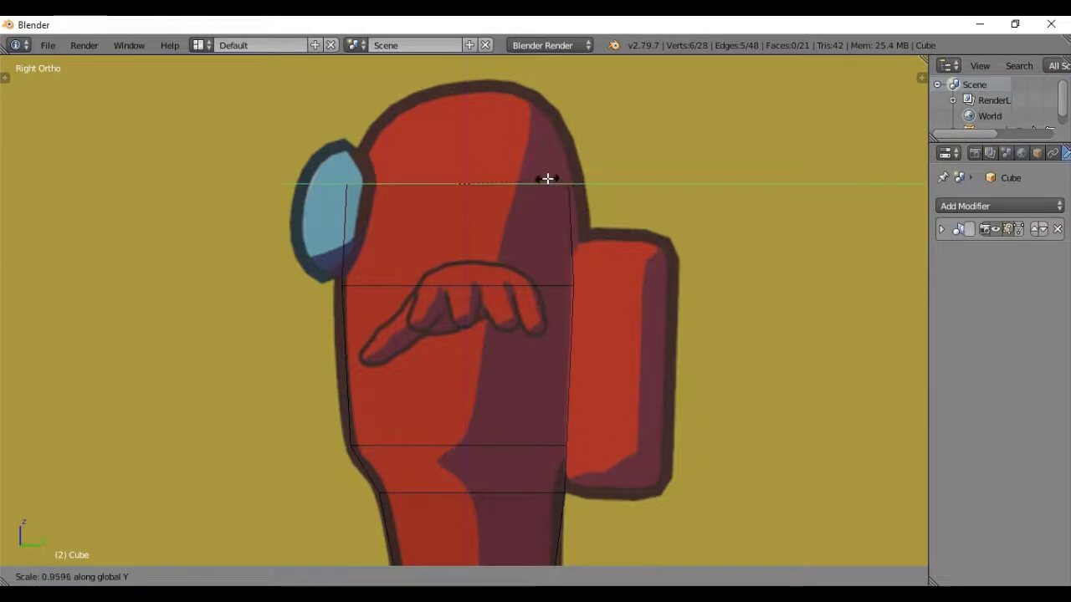
pyautogui.click(526, 182)
pyautogui.press('g')
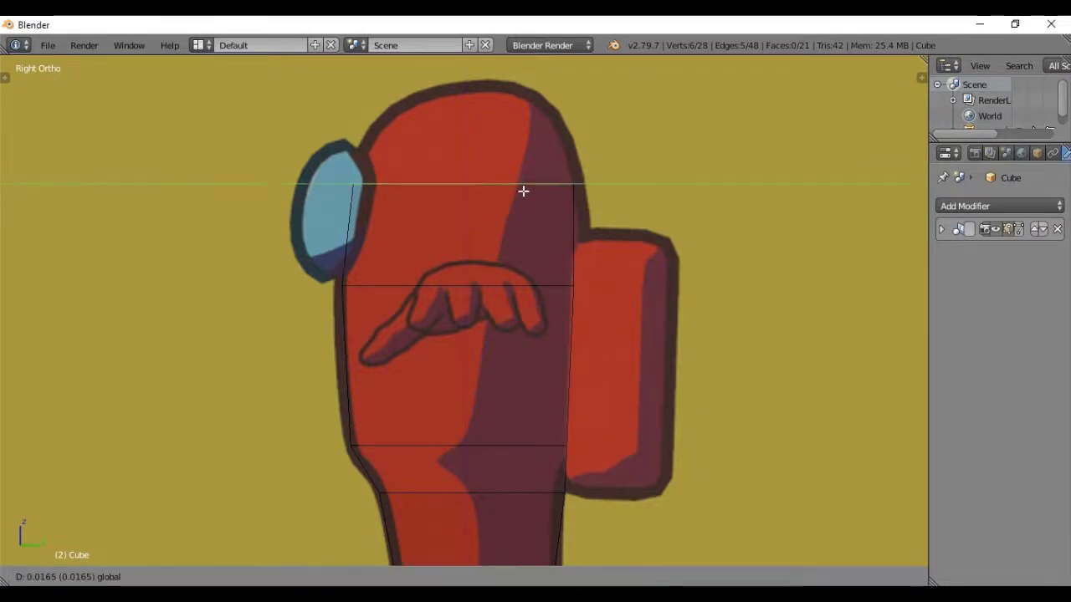
pyautogui.click(523, 191)
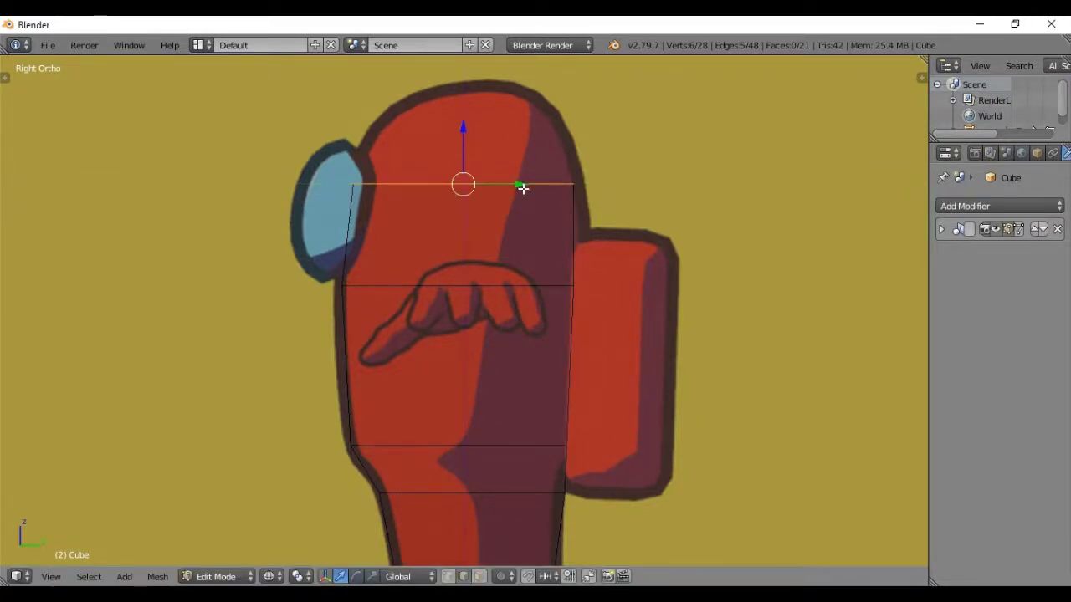
pyautogui.moveTo(522, 184)
pyautogui.mouseDown(button='middle')
pyautogui.moveTo(536, 237)
pyautogui.moveTo(597, 294)
pyautogui.moveTo(643, 260)
pyautogui.mouseUp(button='middle')
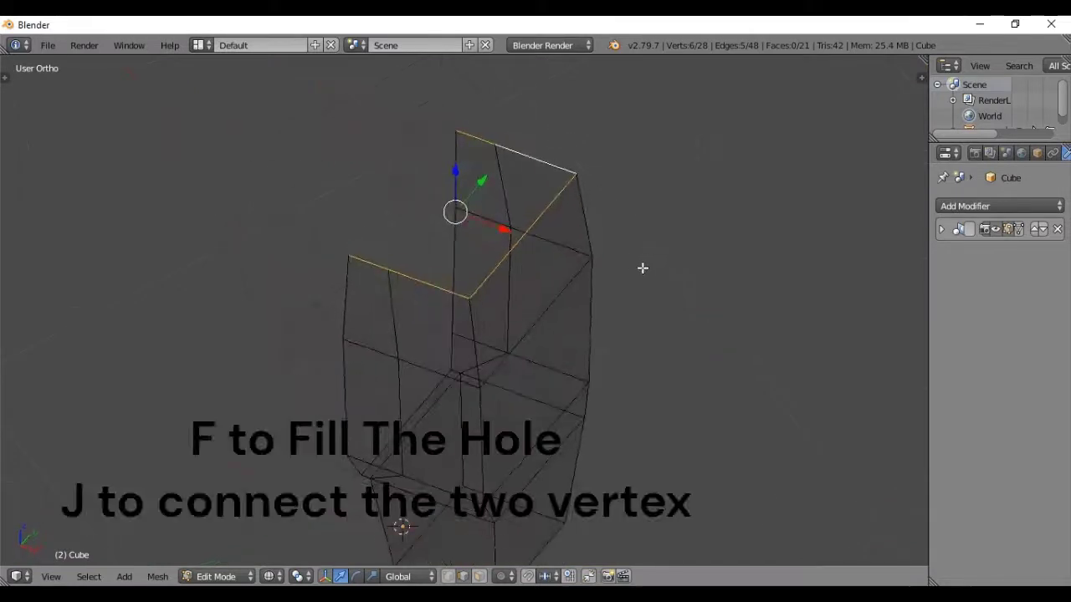
# Cap the open top with a face and split it with an edge between opposite vertices.
pyautogui.press('f')
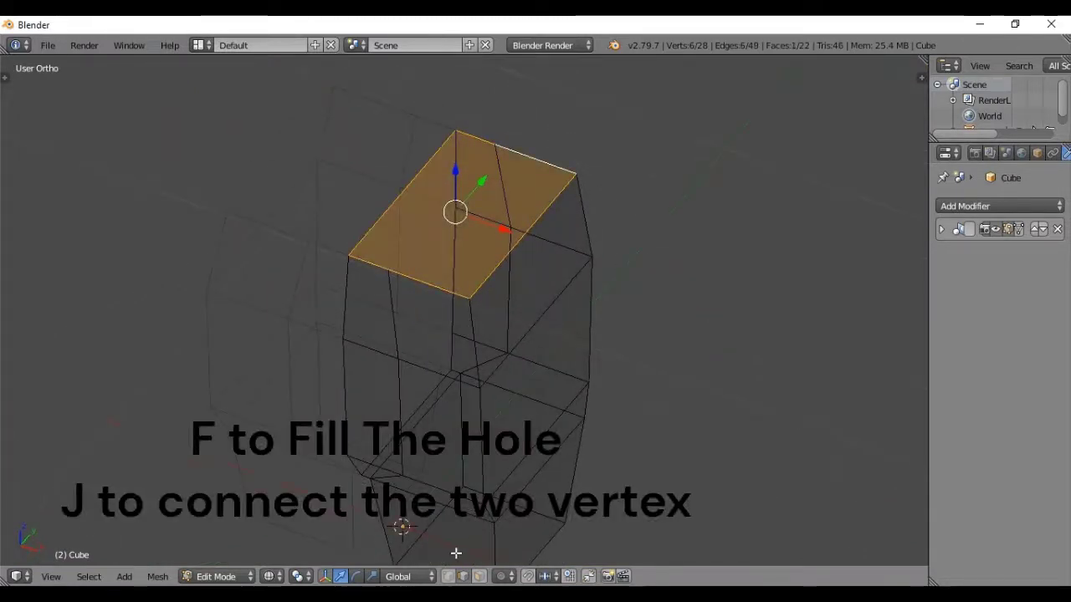
pyautogui.click(451, 576)
pyautogui.press('a')
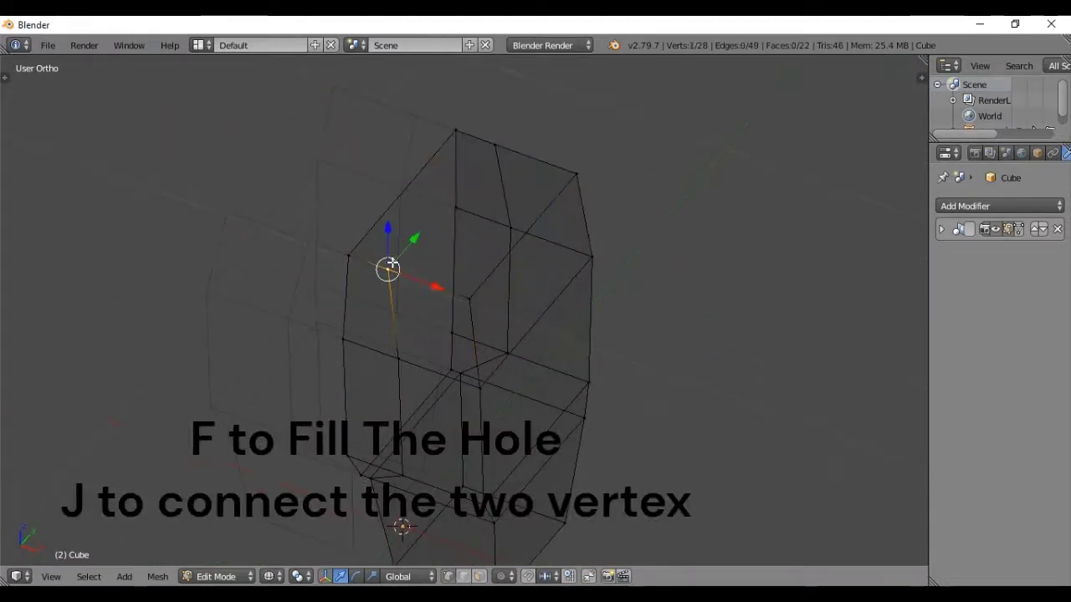
pyautogui.rightClick(493, 149)
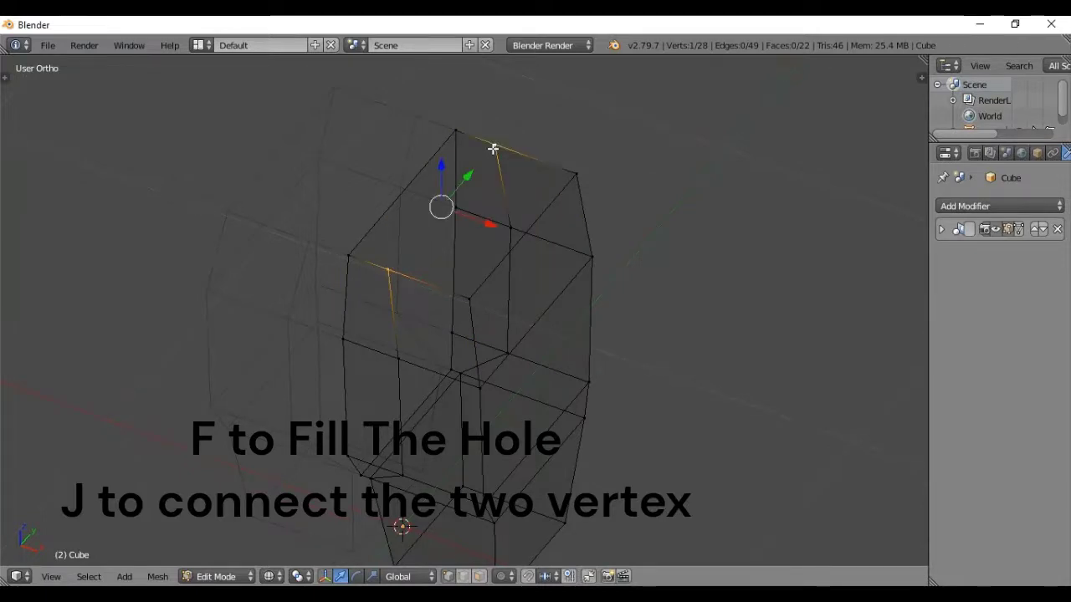
pyautogui.press('z')
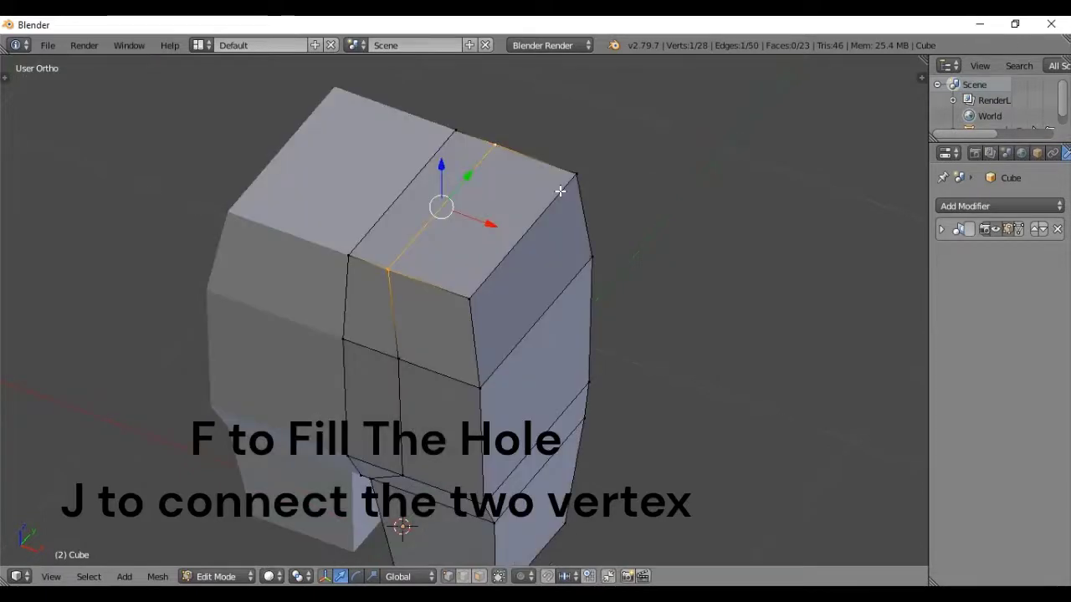
pyautogui.press('a')
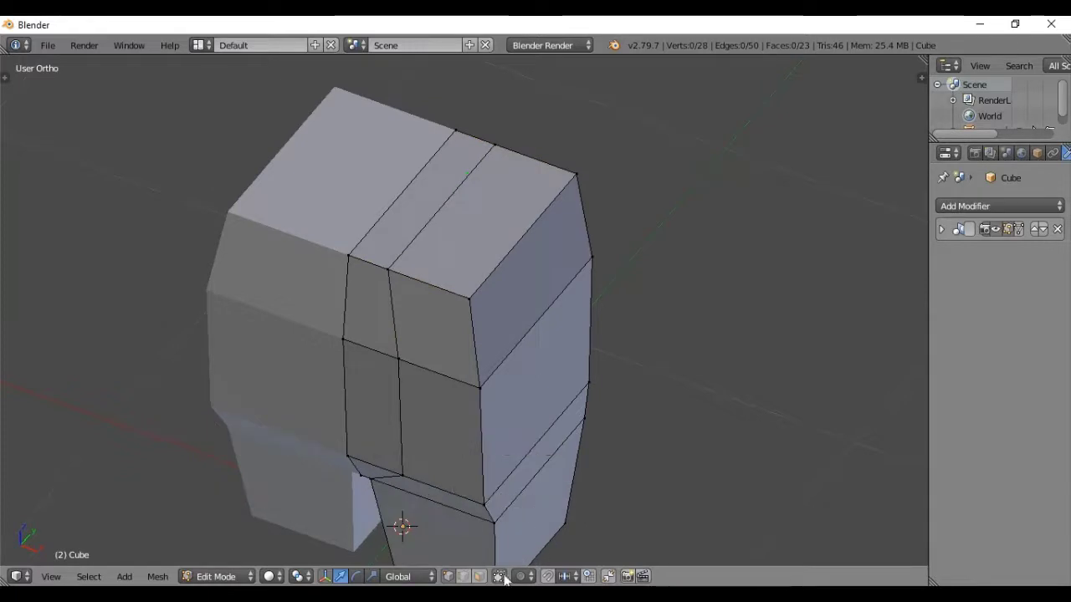
# Select the two resulting top faces in face select mode.
pyautogui.click(478, 576)
pyautogui.rightClick(480, 251)
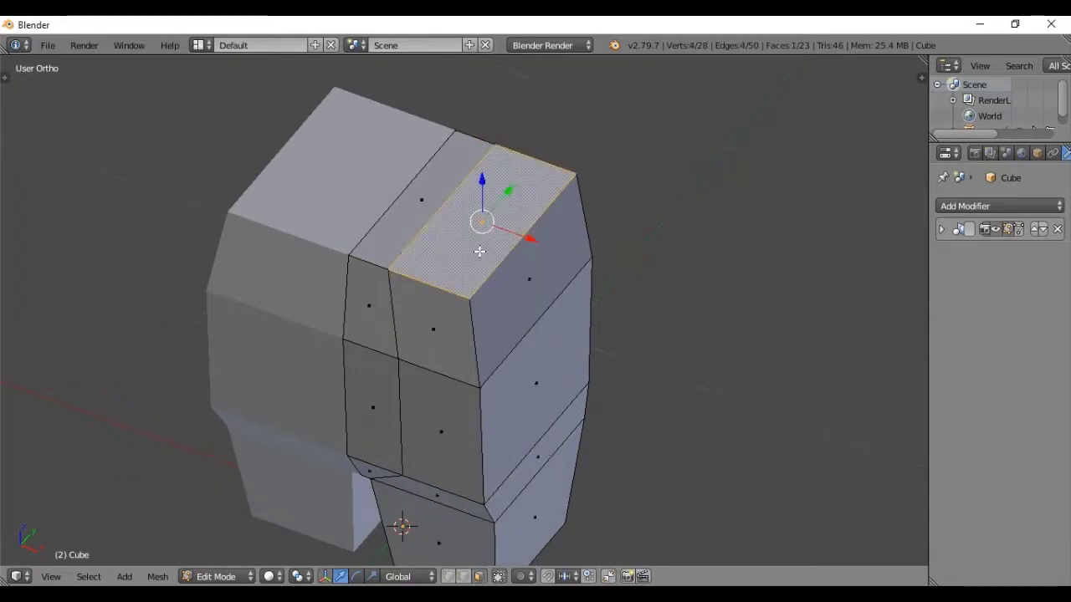
pyautogui.keyDown('shift'); pyautogui.rightClick(422, 210); pyautogui.keyUp('shift')
pyautogui.press('KP_1')
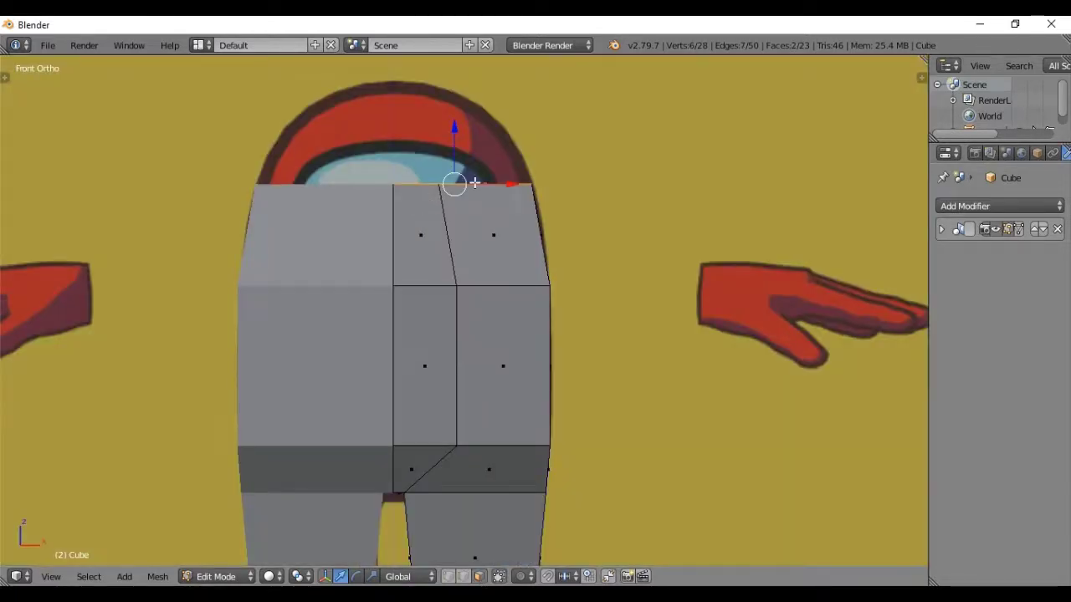
# Extrude the two top faces upward, tilt them to the head slope, and adjust their height.
pyautogui.press('e')
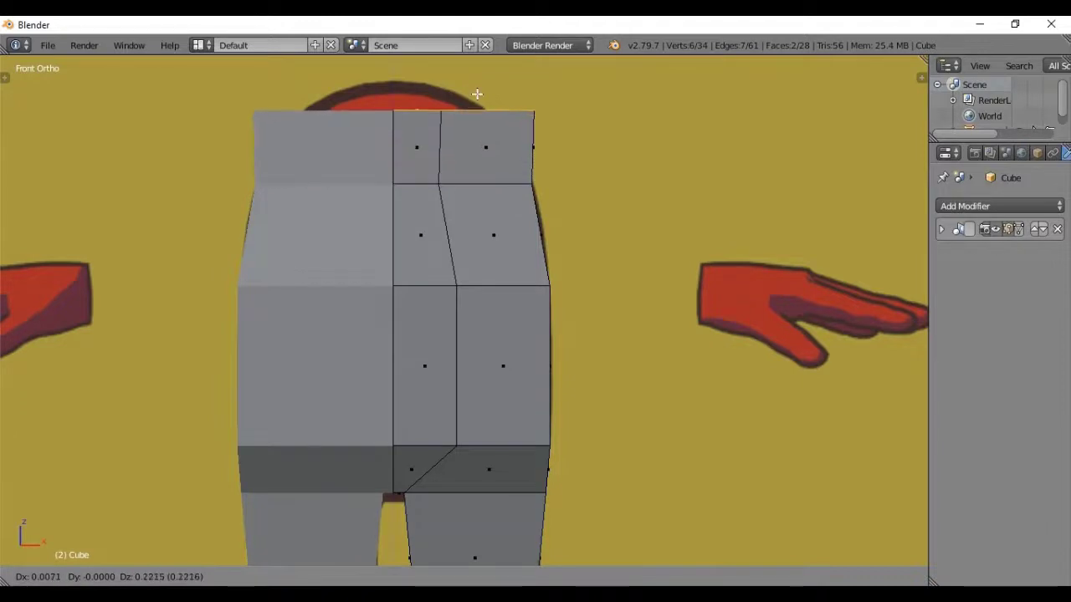
pyautogui.click(477, 81)
pyautogui.press('z')
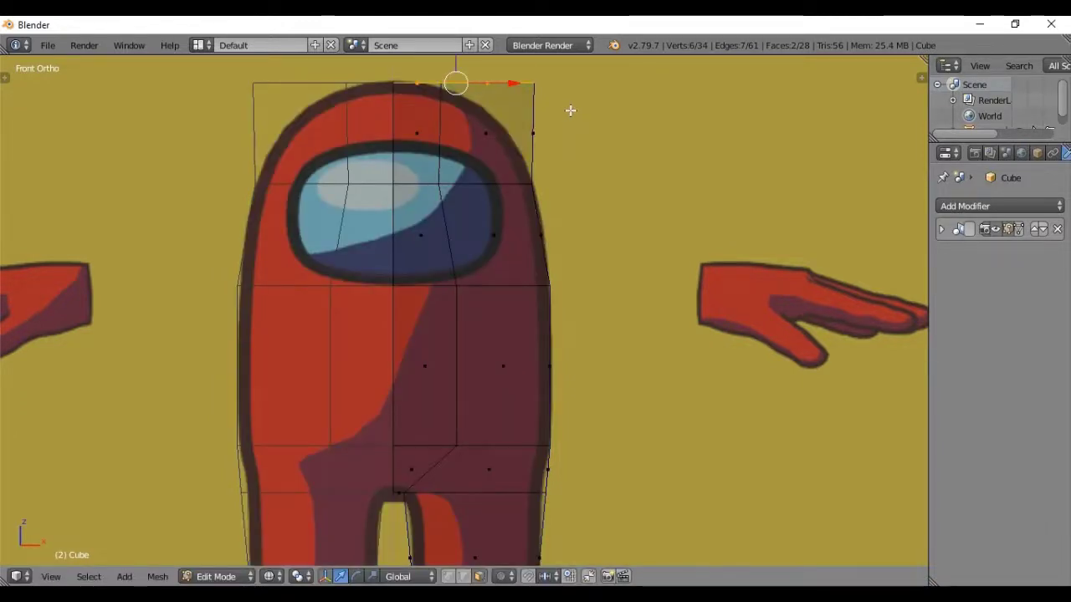
pyautogui.press('r')
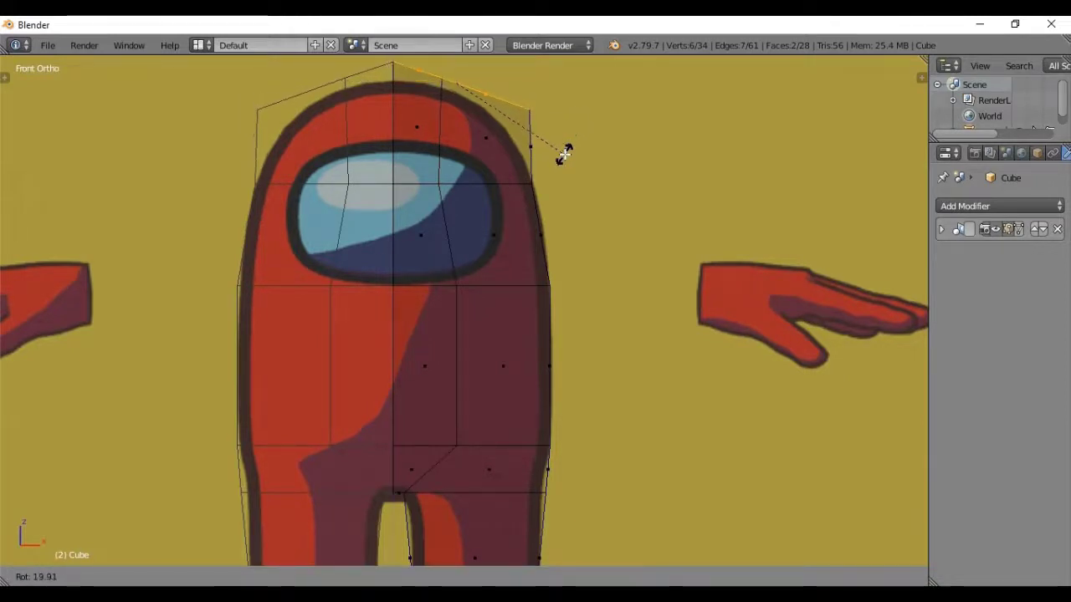
pyautogui.click(565, 154)
pyautogui.press('g')
pyautogui.press('z')
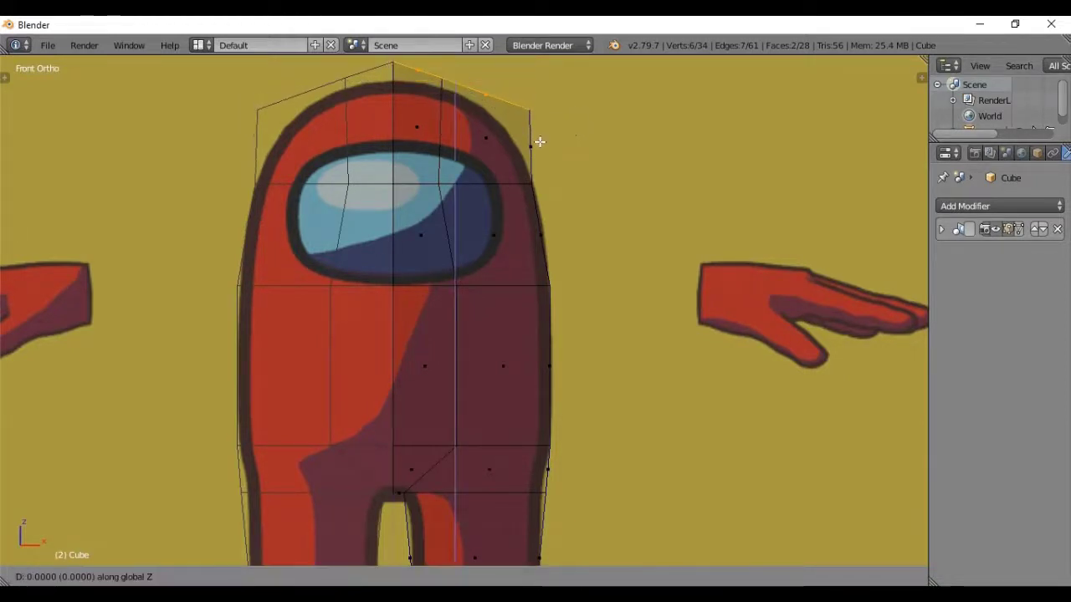
pyautogui.click(539, 157)
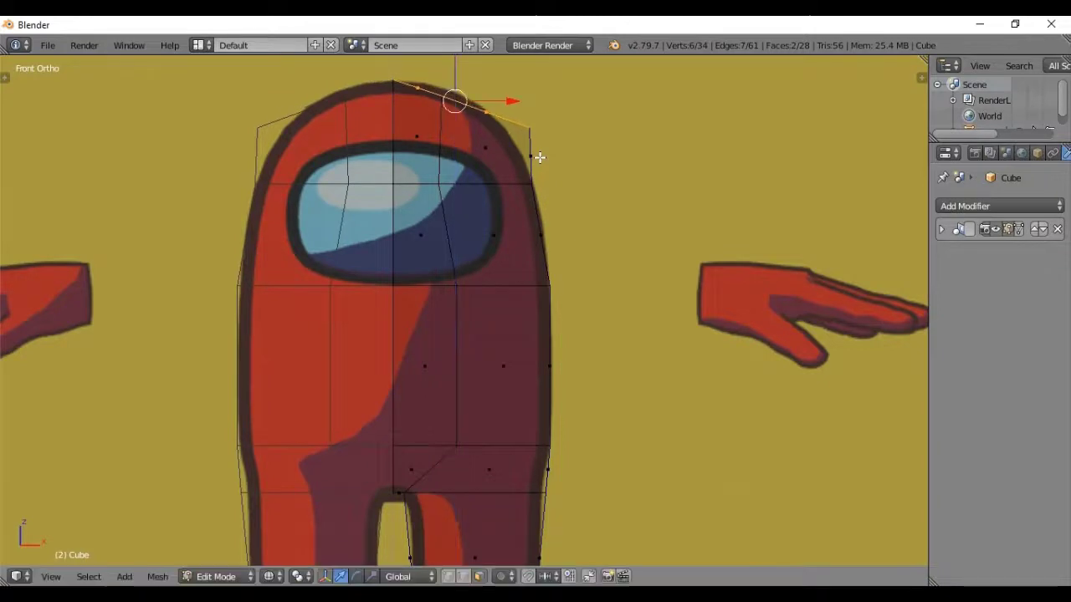
# In side view, narrow the top faces along Y and shift them to fit the rounded head.
pyautogui.press('KP_3')
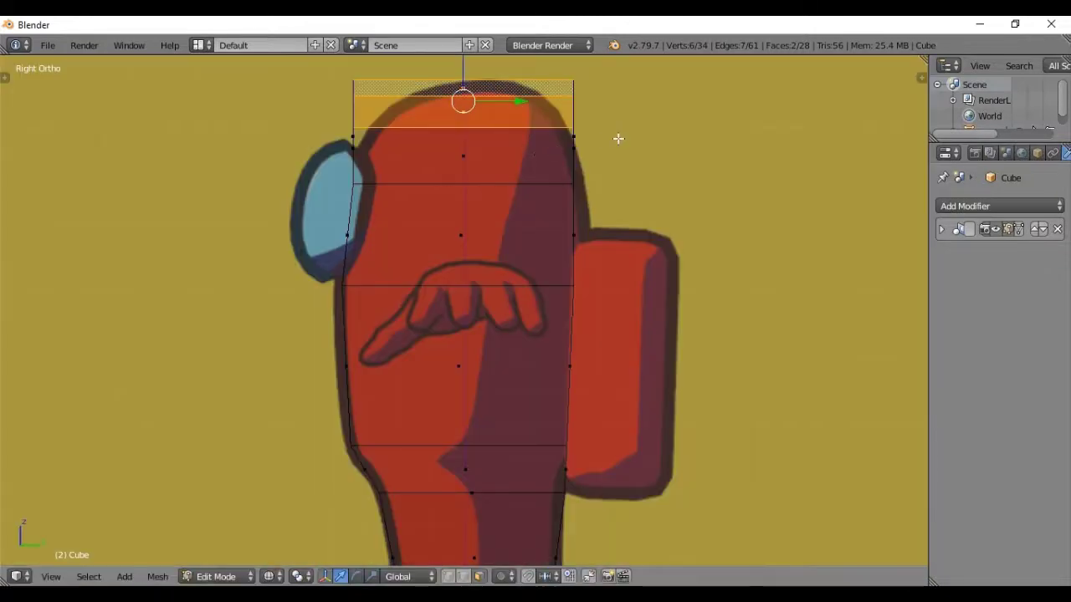
pyautogui.press('s')
pyautogui.press('y')
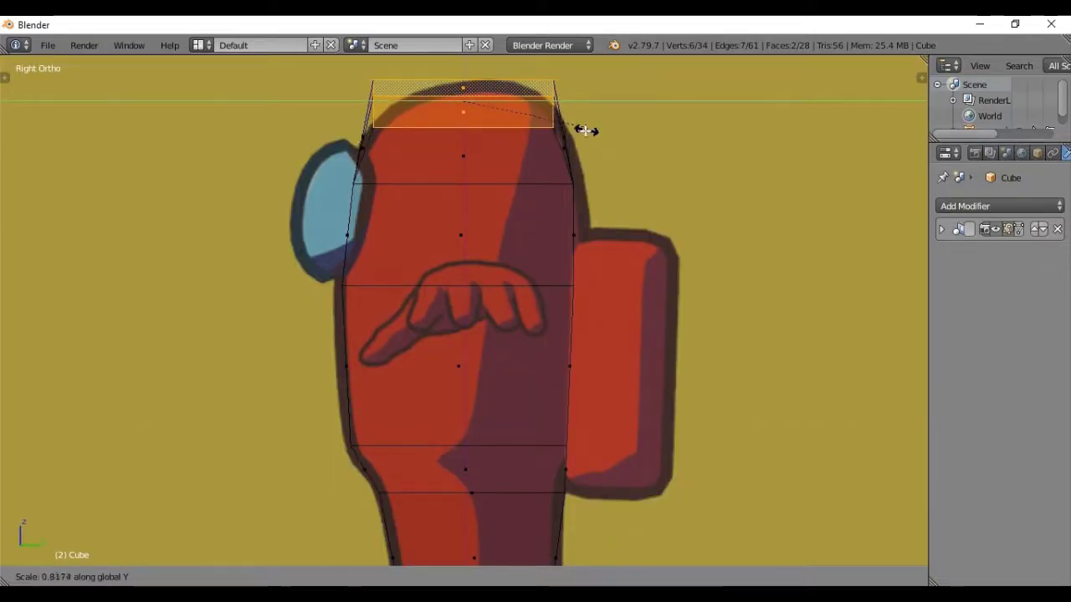
pyautogui.click(579, 131)
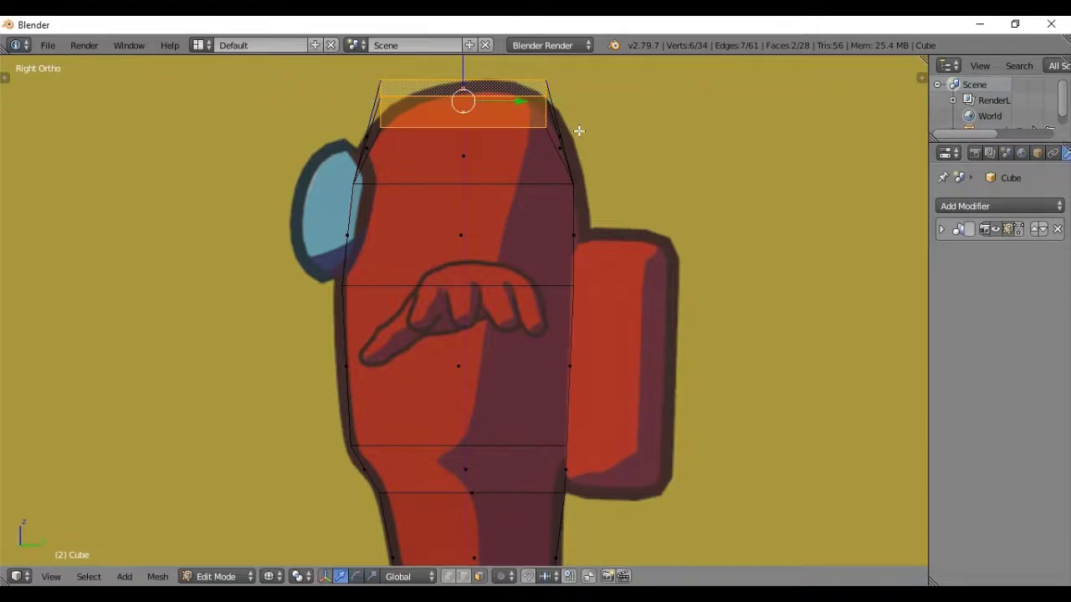
pyautogui.press('g')
pyautogui.press('y')
pyautogui.click(535, 101)
pyautogui.press('s')
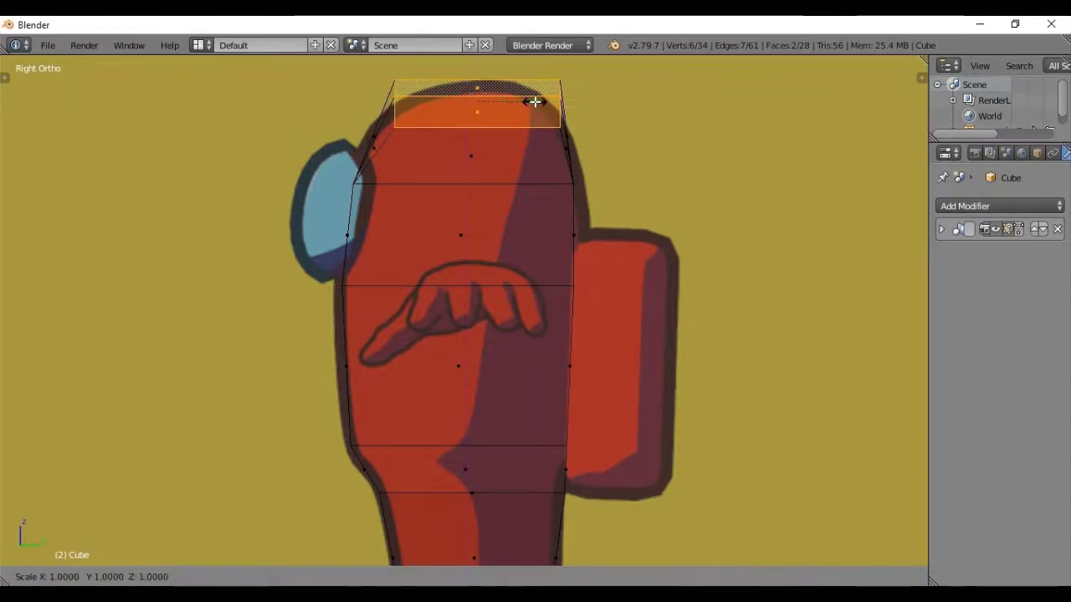
pyautogui.press('y')
pyautogui.click(530, 101)
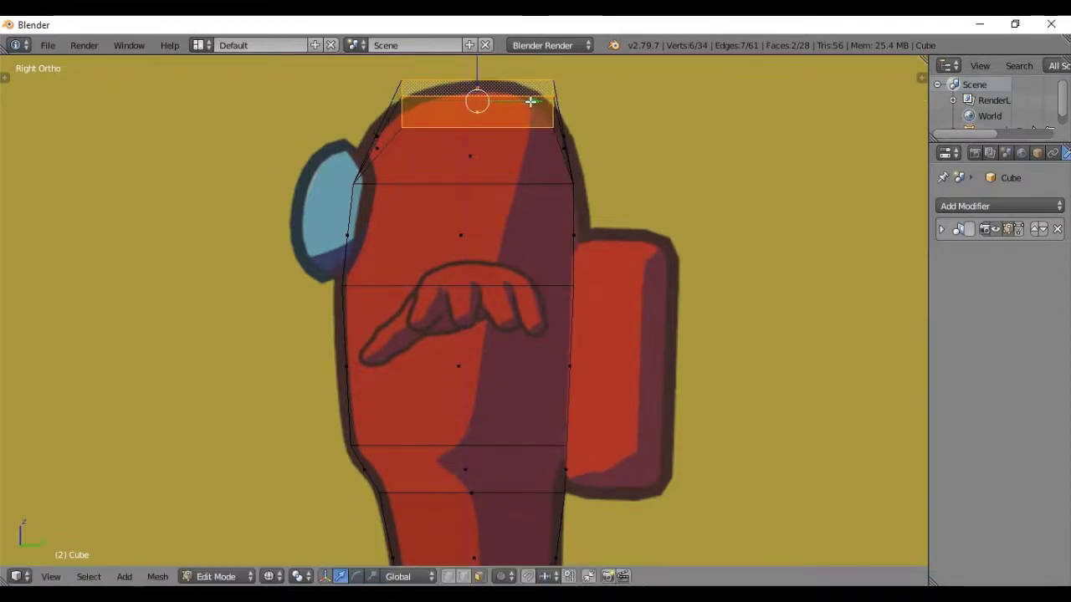
pyautogui.press('KP_1')
pyautogui.keyDown('shift'); pyautogui.moveTo(550, 173); pyautogui.dragTo(494, 457, button='middle'); pyautogui.keyUp('shift')
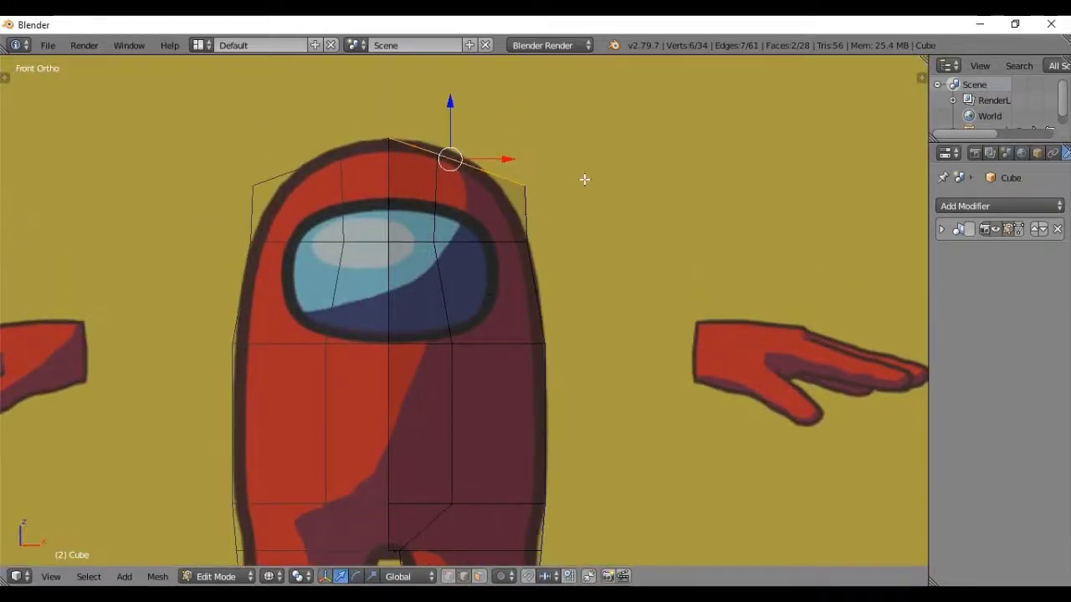
pyautogui.moveTo(583, 179); pyautogui.dragTo(517, 196, button='middle')
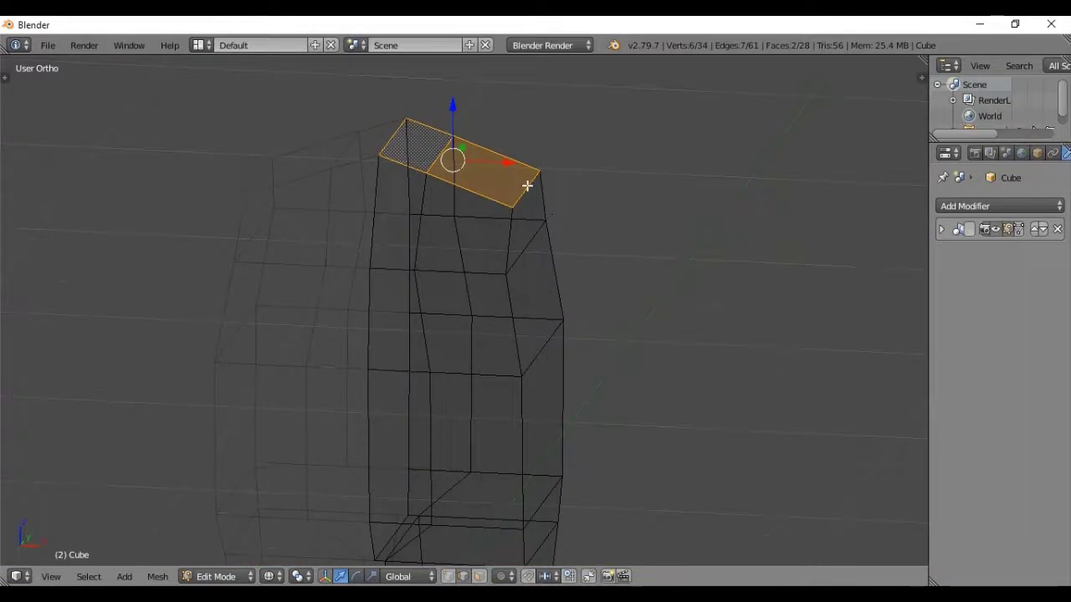
# Move the head's top edge along X to match the reference dome outline.
pyautogui.rightClick(527, 185)
pyautogui.press('KP_1')
pyautogui.press('g')
pyautogui.press('x')
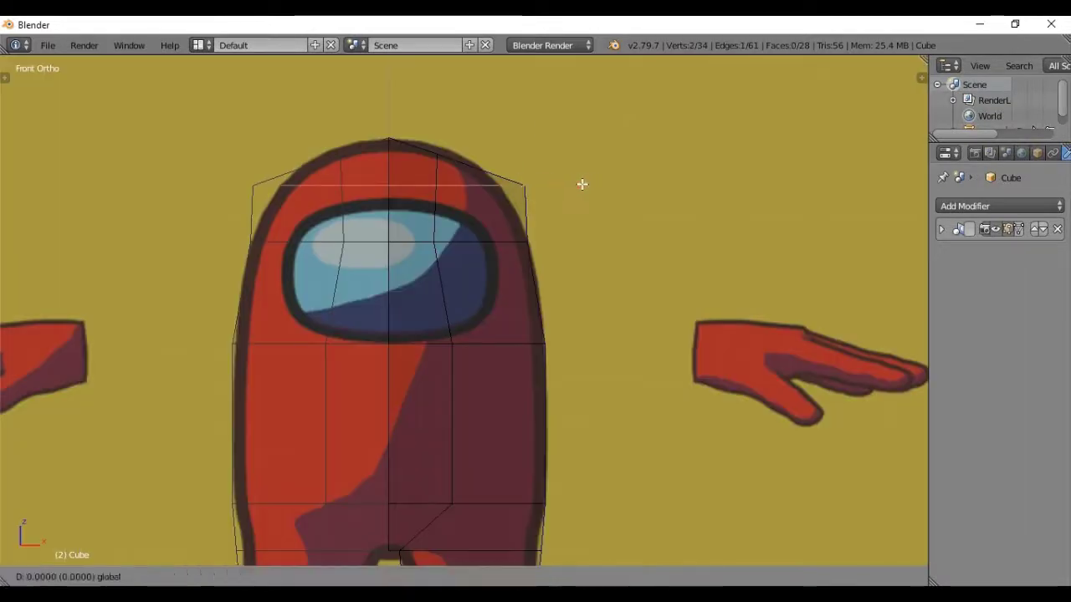
pyautogui.click(562, 182)
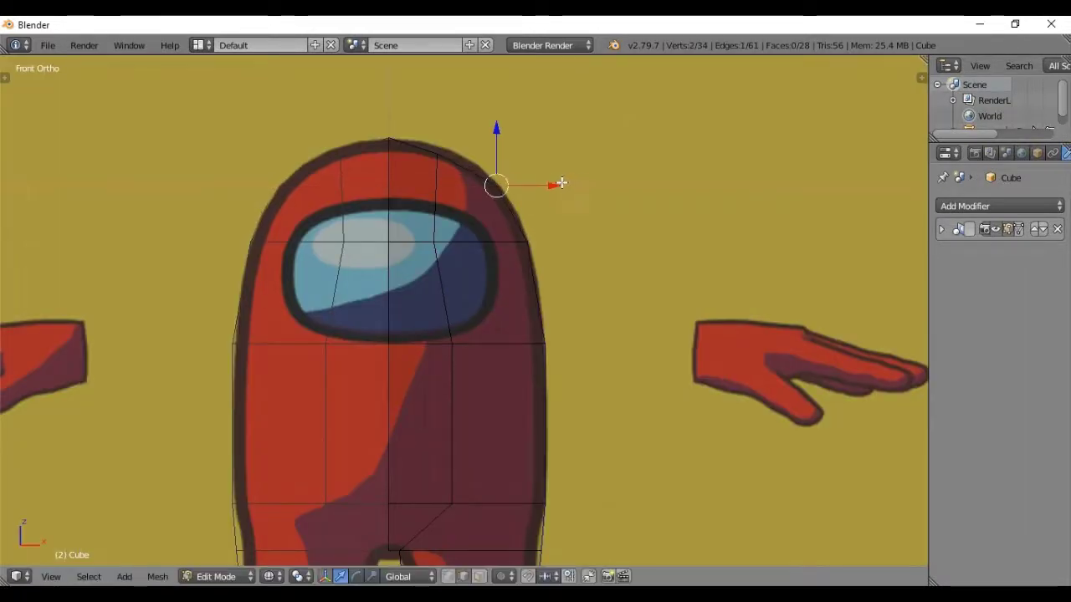
# Reposition the peak vertex onto the outline, switch to solid shading, and exit Edit Mode.
pyautogui.moveTo(484, 173); pyautogui.dragTo(474, 184, button='middle')
pyautogui.rightClick(439, 152)
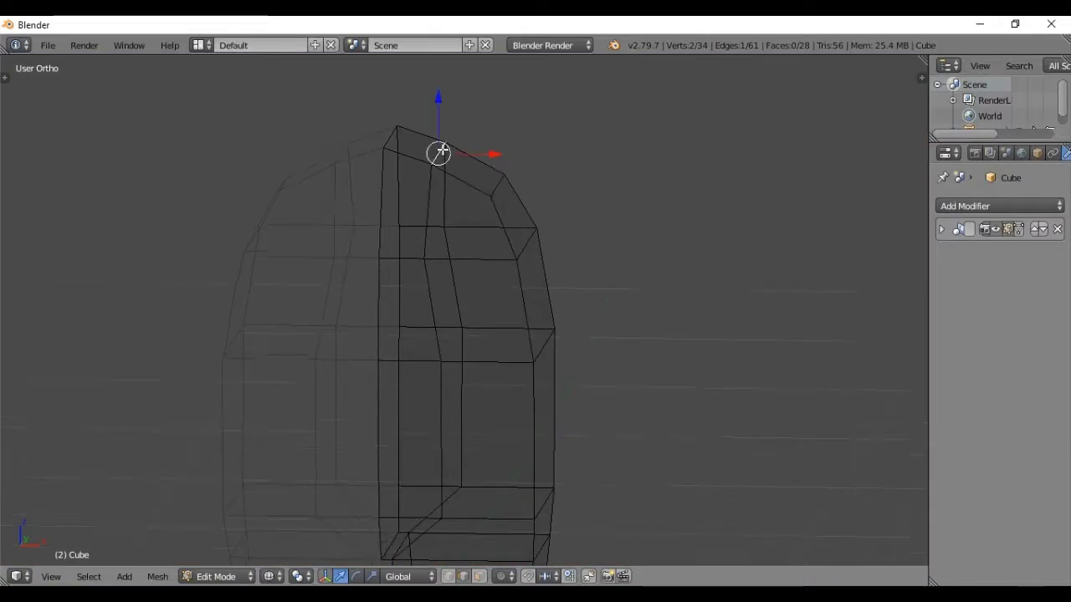
pyautogui.press('KP_1')
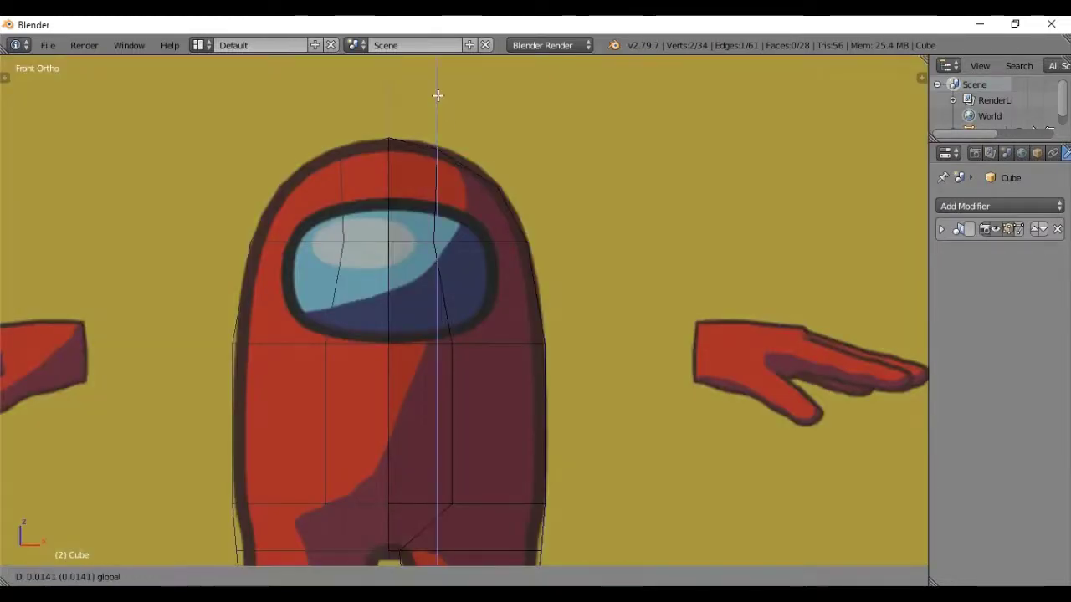
pyautogui.moveTo(437, 99); pyautogui.dragTo(438, 95)
pyautogui.moveTo(496, 157); pyautogui.dragTo(503, 153)
pyautogui.press('z')
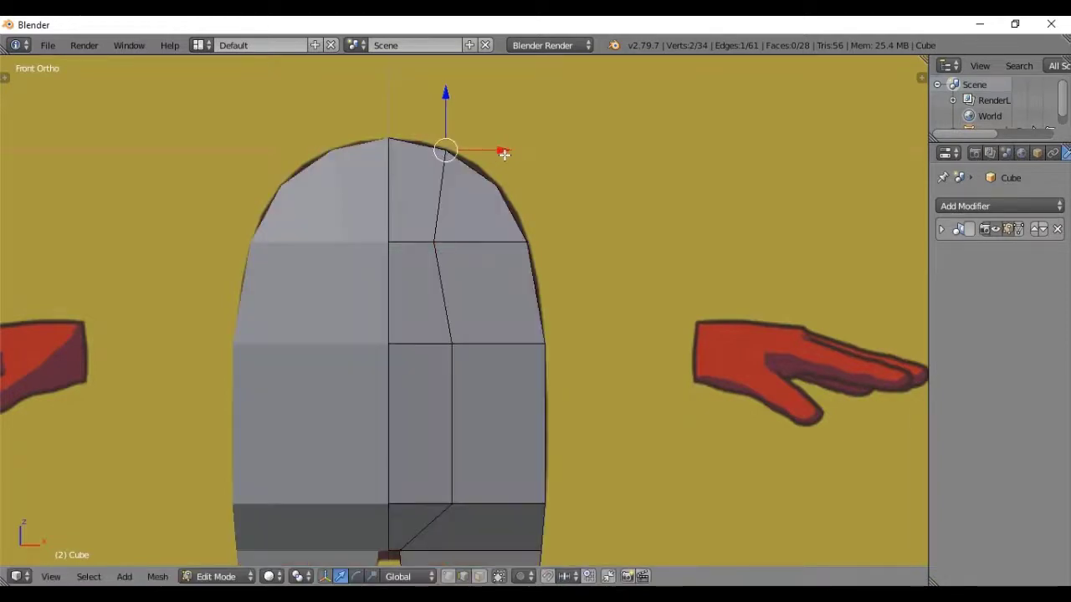
pyautogui.press('Tab')
pyautogui.moveTo(563, 228)
pyautogui.mouseDown(button='middle')
pyautogui.moveTo(477, 242)
pyautogui.moveTo(411, 208)
pyautogui.moveTo(473, 269)
pyautogui.moveTo(434, 280)
pyautogui.moveTo(411, 272)
pyautogui.moveTo(452, 240)
pyautogui.moveTo(495, 242)
pyautogui.mouseUp(button='middle')
# Add a Subdivision Surface modifier to the body with viewport subdivisions set to 2.
pyautogui.click(968, 206)
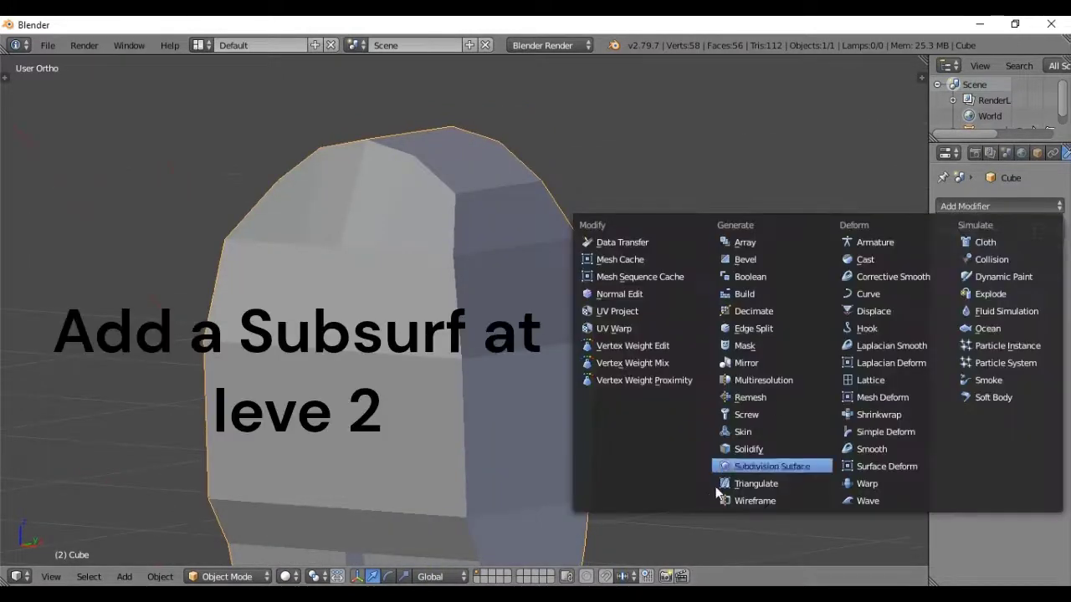
pyautogui.click(756, 466)
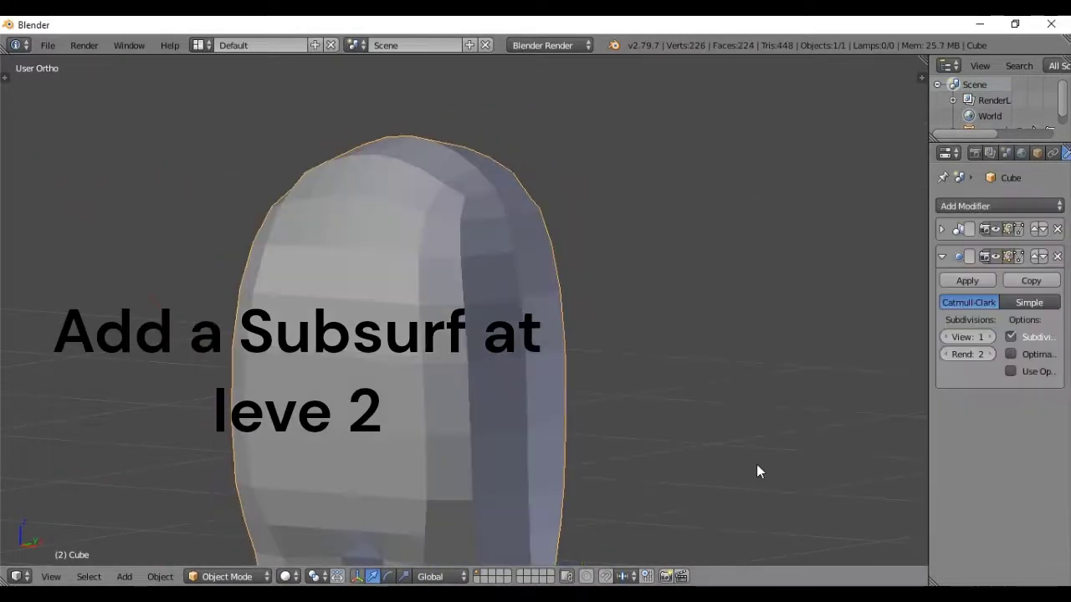
pyautogui.click(992, 336)
pyautogui.click(942, 256)
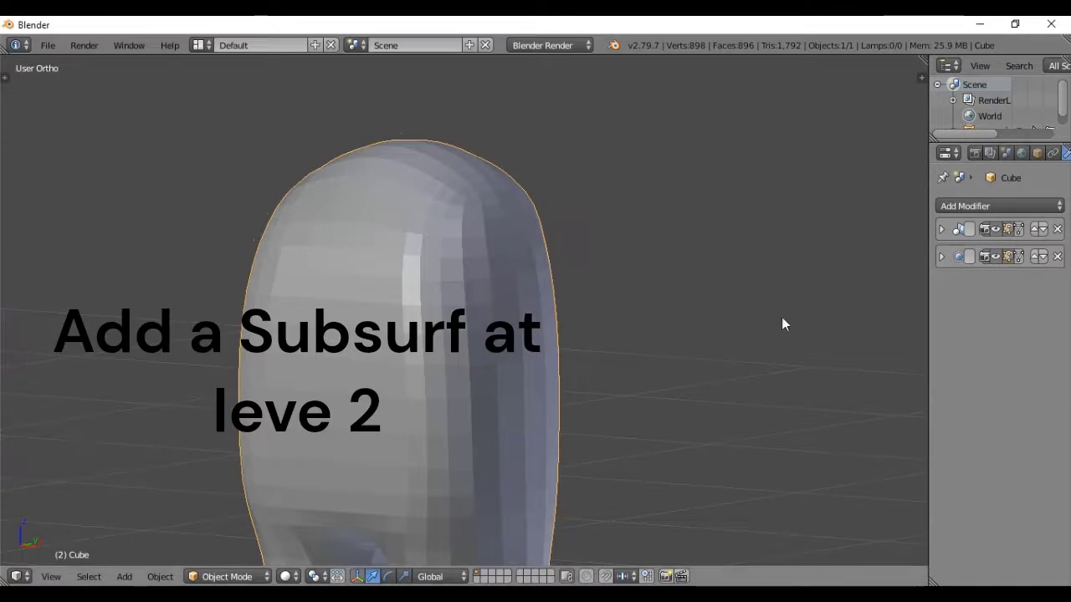
pyautogui.moveTo(593, 358)
pyautogui.mouseDown(button='middle')
pyautogui.moveTo(579, 232)
pyautogui.moveTo(502, 326)
pyautogui.moveTo(517, 218)
pyautogui.moveTo(544, 316)
pyautogui.mouseUp(button='middle')
# In Edit Mode, edge-slide two front vertical edges sideways along the body.
pyautogui.press('Tab')
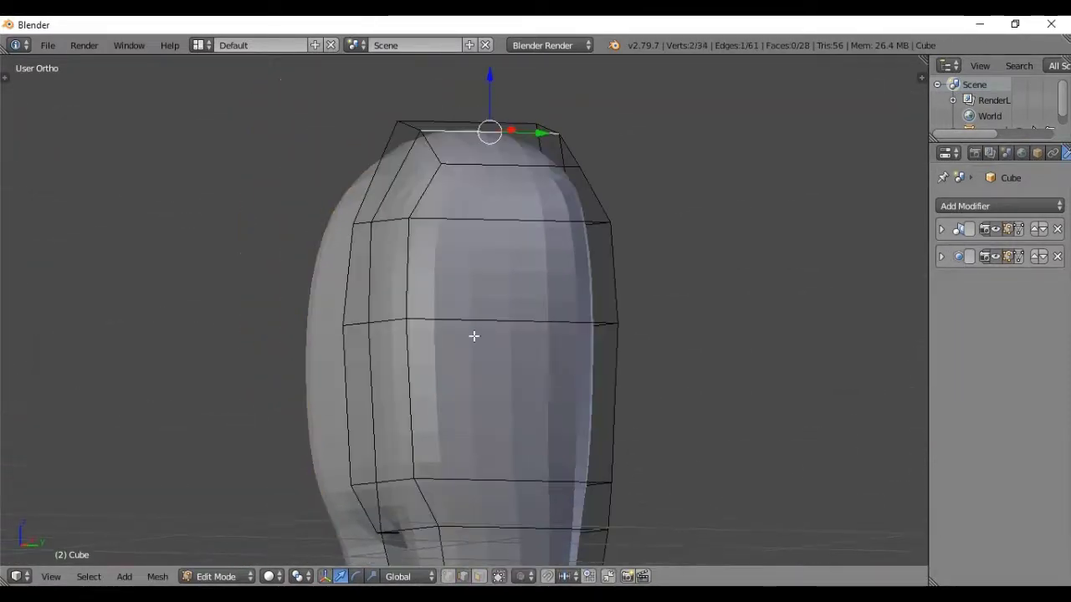
pyautogui.rightClick(411, 389)
pyautogui.keyDown('shift'); pyautogui.rightClick(409, 260); pyautogui.keyUp('shift')
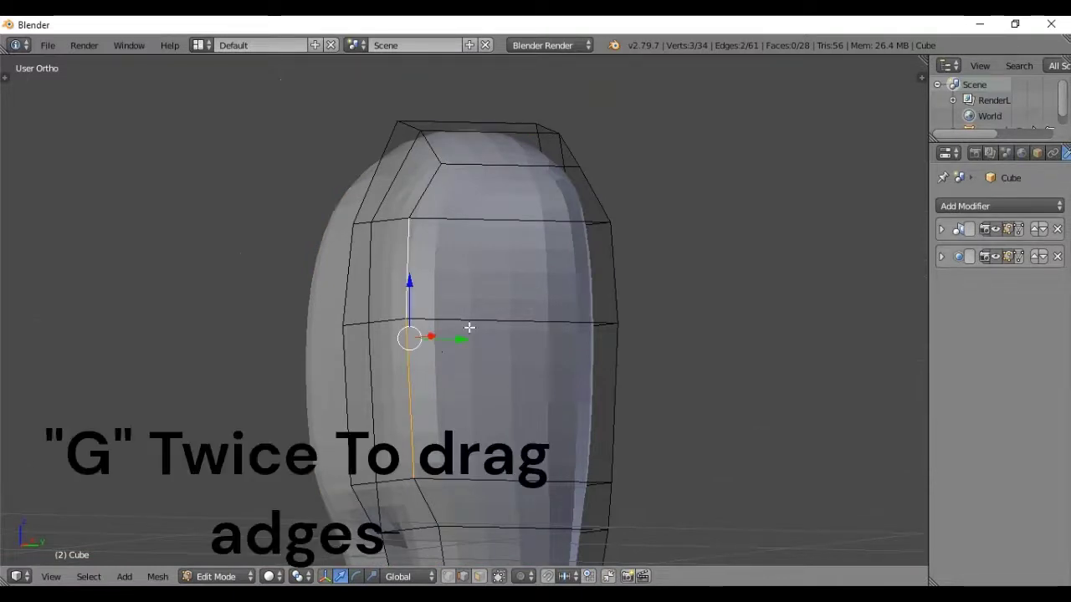
pyautogui.press('g')
pyautogui.press('g')
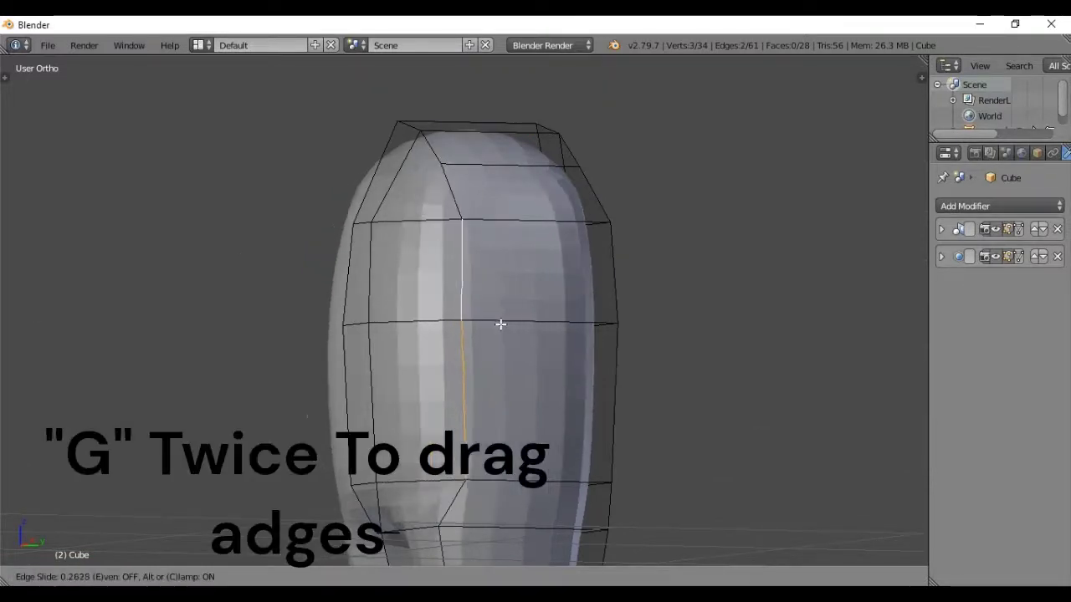
pyautogui.click(498, 325)
# Slide another pair of vertical edges on the side, then return to Object Mode front view.
pyautogui.moveTo(574, 351); pyautogui.dragTo(485, 373, button='middle')
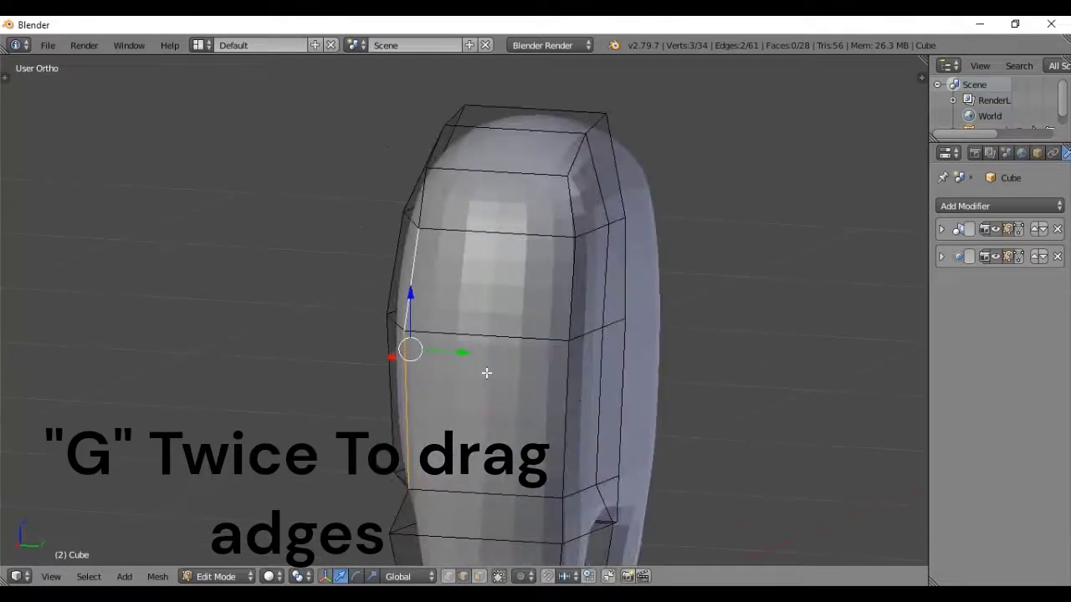
pyautogui.rightClick(568, 409)
pyautogui.keyDown('shift'); pyautogui.rightClick(571, 301); pyautogui.keyUp('shift')
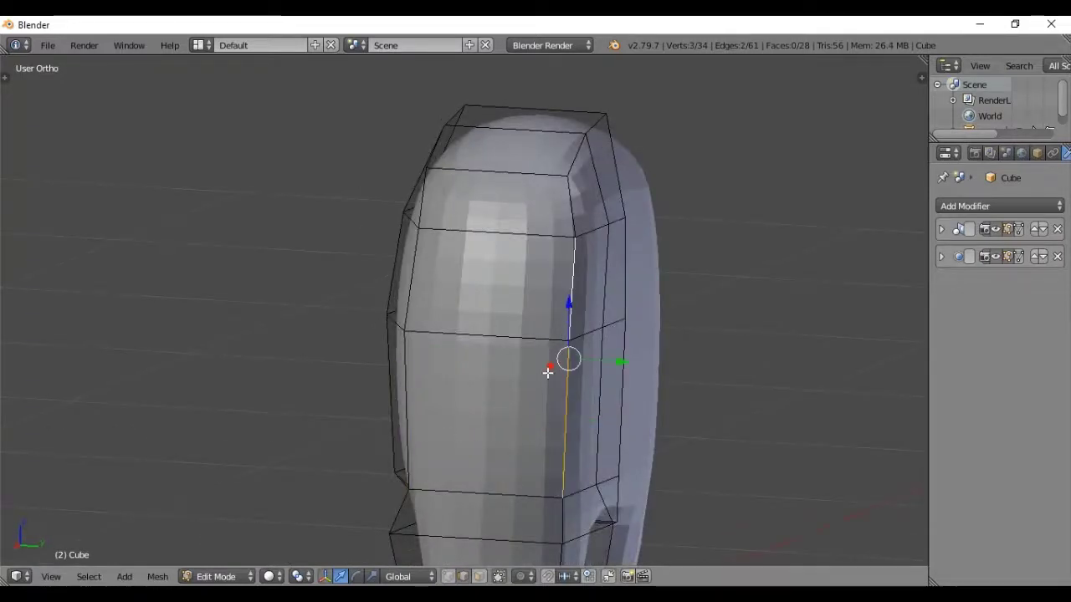
pyautogui.press('g')
pyautogui.press('g')
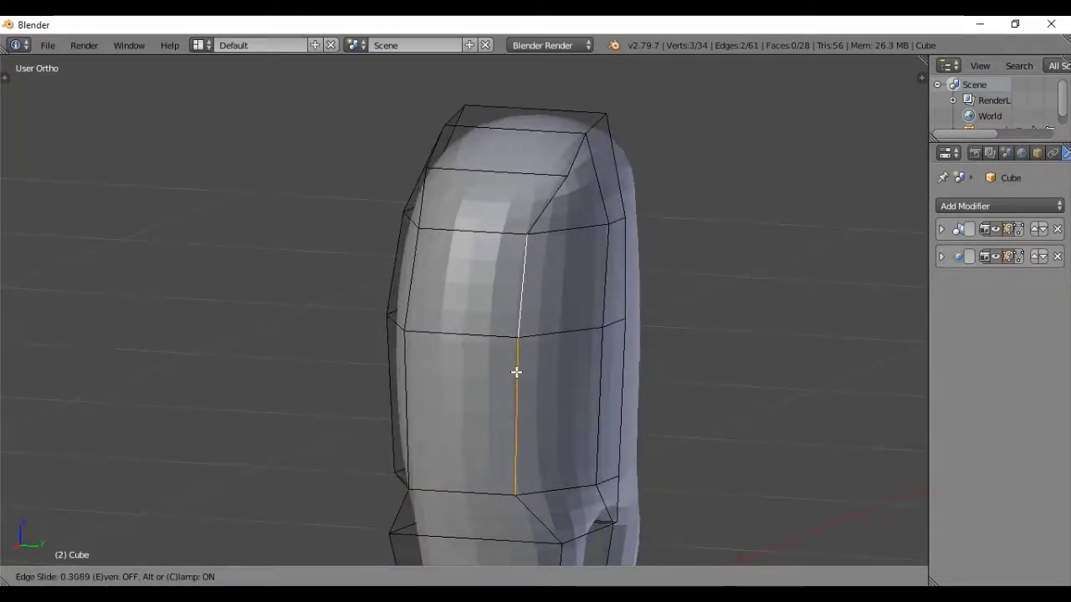
pyautogui.click(516, 372)
pyautogui.press('Tab')
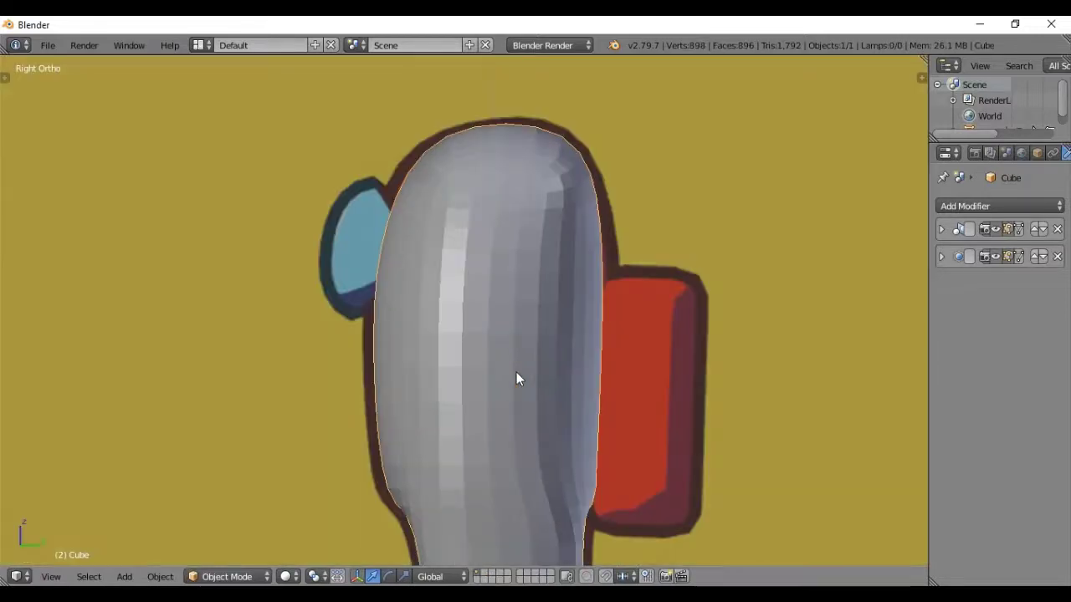
pyautogui.press('KP_1')
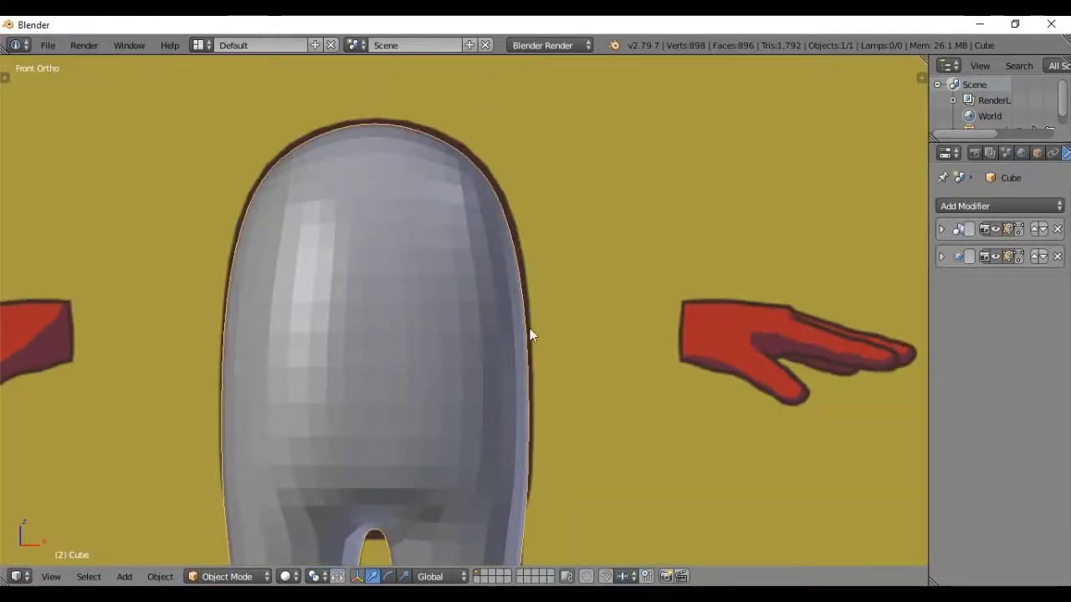
# Move the body's left vertical edge onto the side-view reference outline, then exit Edit Mode.
pyautogui.moveTo(530, 328)
pyautogui.keyDown('shift'); pyautogui.mouseDown(button='middle')
pyautogui.moveTo(533, 259)
pyautogui.moveTo(455, 265)
pyautogui.moveTo(444, 223)
pyautogui.moveTo(454, 304)
pyautogui.moveTo(337, 267)
pyautogui.moveTo(569, 275)
pyautogui.moveTo(521, 297)
pyautogui.moveTo(476, 277)
pyautogui.moveTo(414, 276)
pyautogui.mouseUp(button='middle'); pyautogui.keyUp('shift')
pyautogui.press('Tab')
pyautogui.press('Tab')
pyautogui.press('Tab')
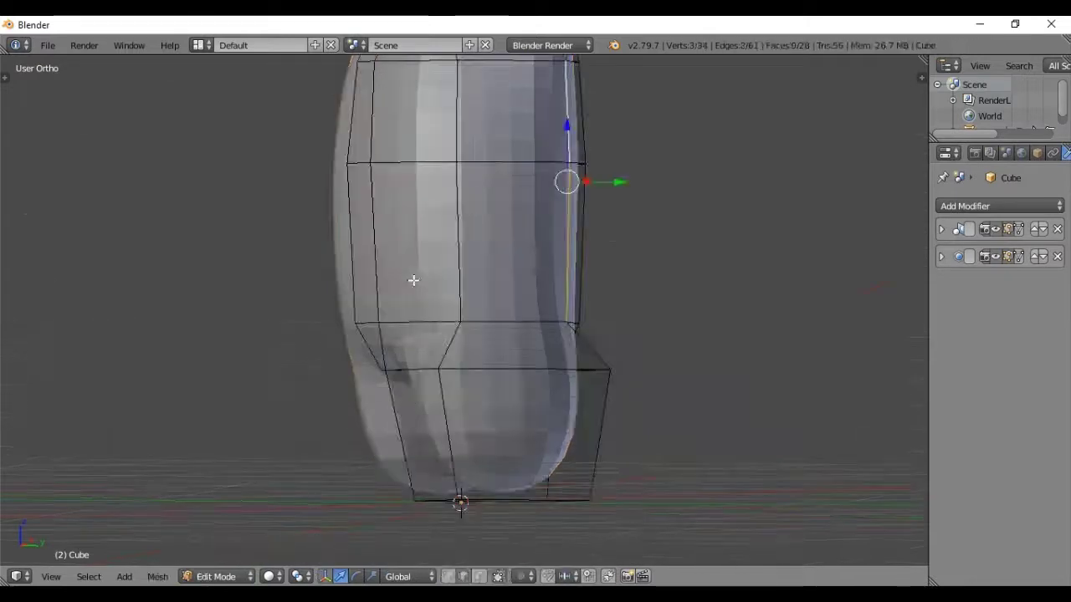
pyautogui.rightClick(351, 249)
pyautogui.press('KP_3')
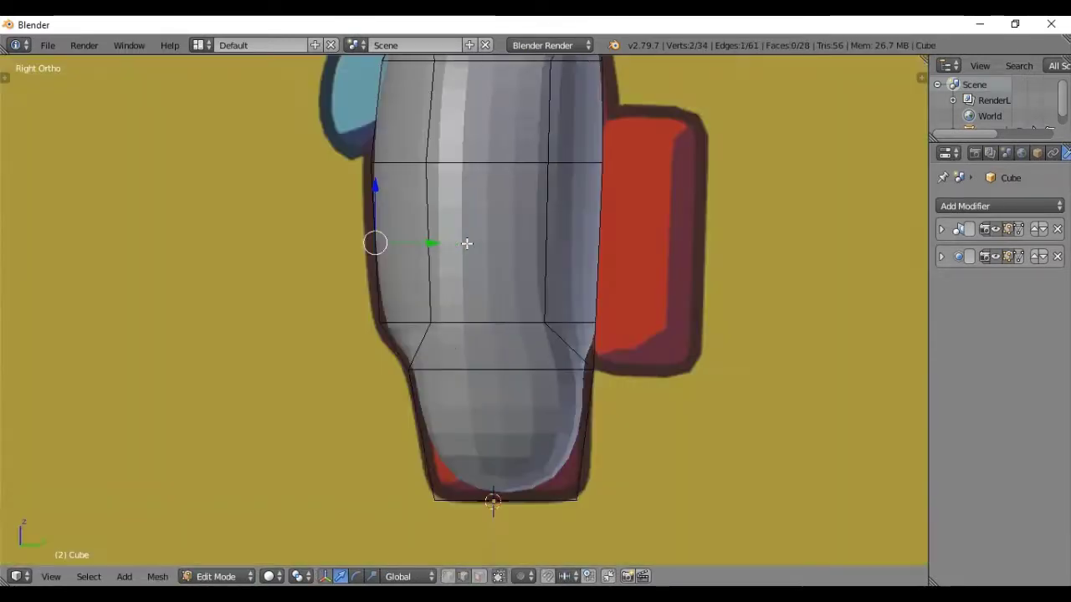
pyautogui.press('g')
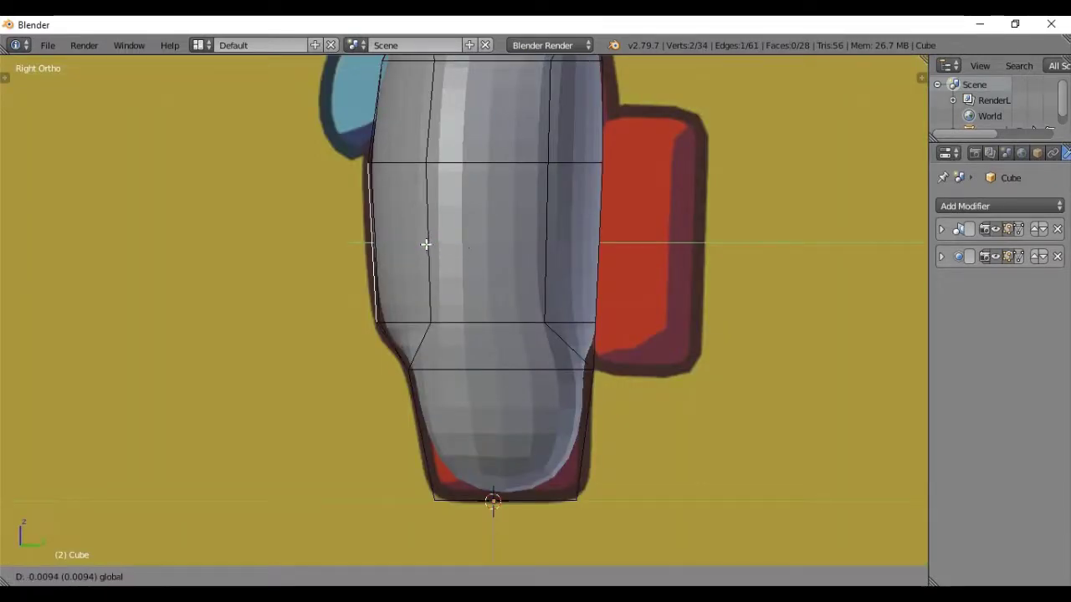
pyautogui.click(424, 243)
pyautogui.moveTo(435, 244); pyautogui.dragTo(569, 273, button='middle')
pyautogui.press('Tab')
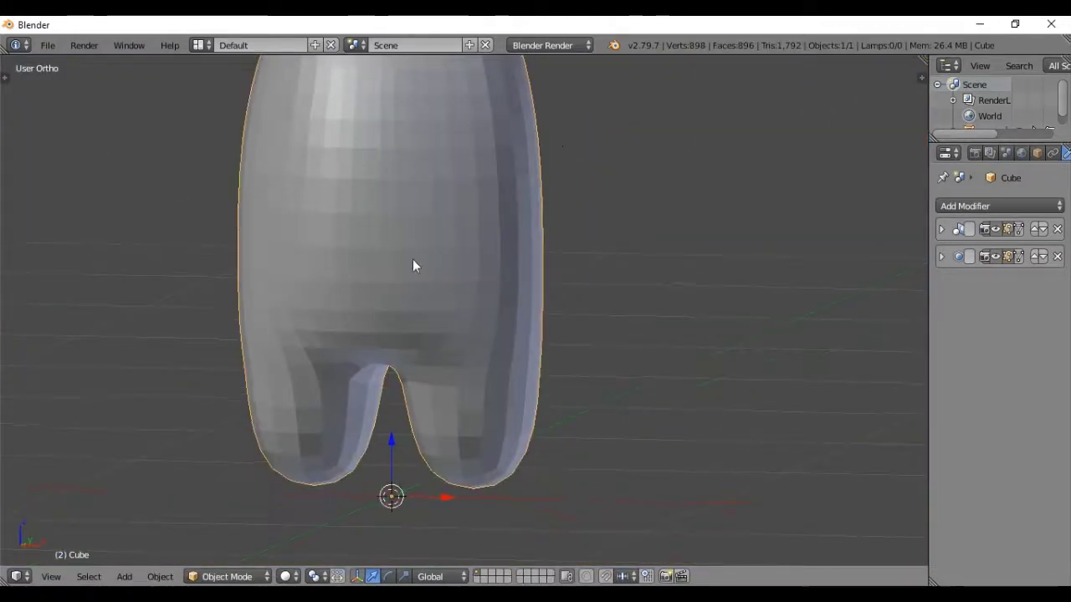
pyautogui.scroll(-2, 512, 333)
# Apply Shading: Smooth to the crewmate body from the Tool Shelf.
pyautogui.press('t')
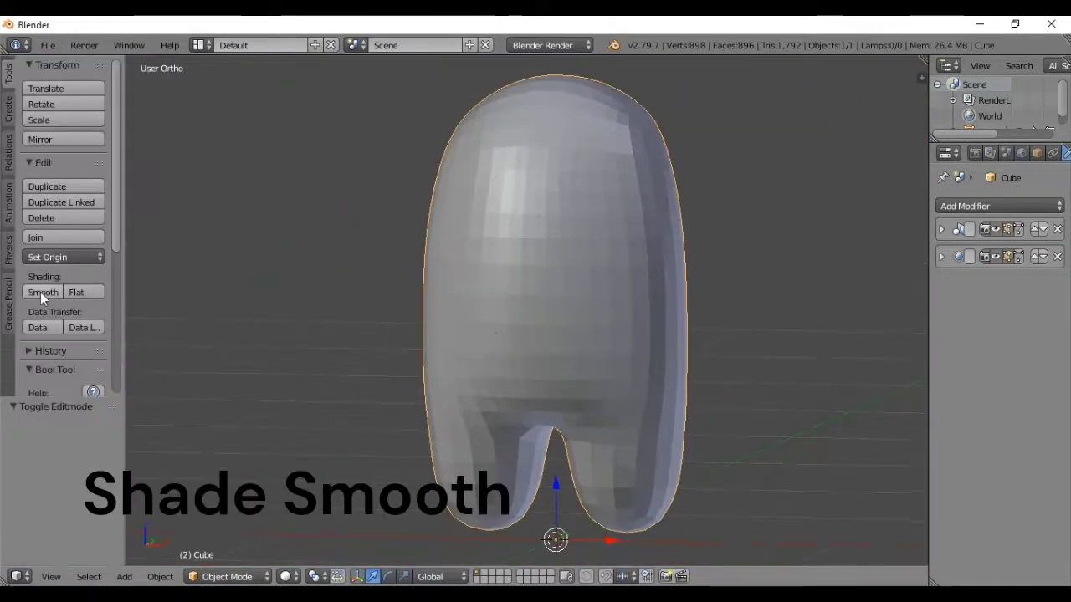
pyautogui.click(42, 293)
pyautogui.press('t')
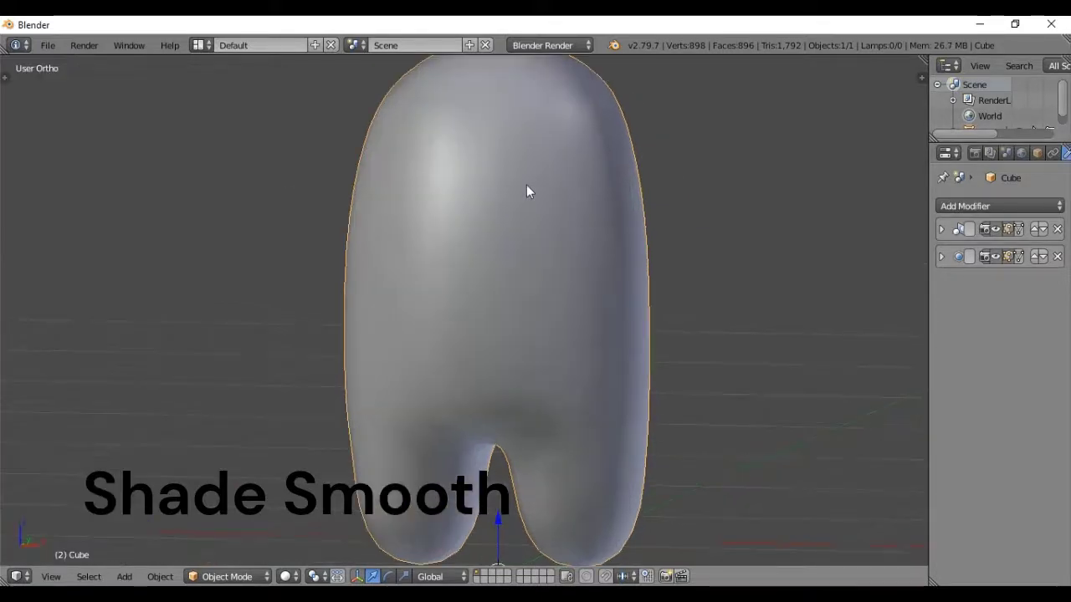
pyautogui.press('KP_1')
pyautogui.scroll(-2, 610, 212)
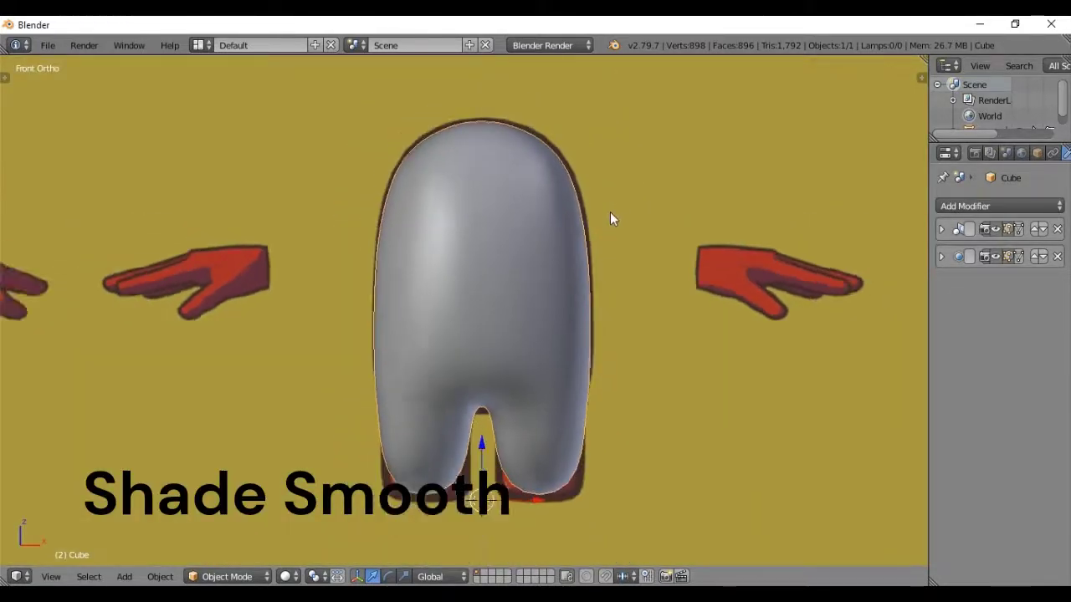
pyautogui.scroll(-1, 609, 212)
pyautogui.moveTo(610, 211)
pyautogui.mouseDown(button='middle')
pyautogui.moveTo(524, 213)
pyautogui.moveTo(607, 316)
pyautogui.moveTo(725, 159)
pyautogui.moveTo(522, 329)
pyautogui.moveTo(483, 245)
pyautogui.moveTo(444, 243)
pyautogui.mouseUp(button='middle')
# In Edit Mode, scale the body's upper front edge to about 0.75 along Y and nudge it along Y.
pyautogui.press('Tab')
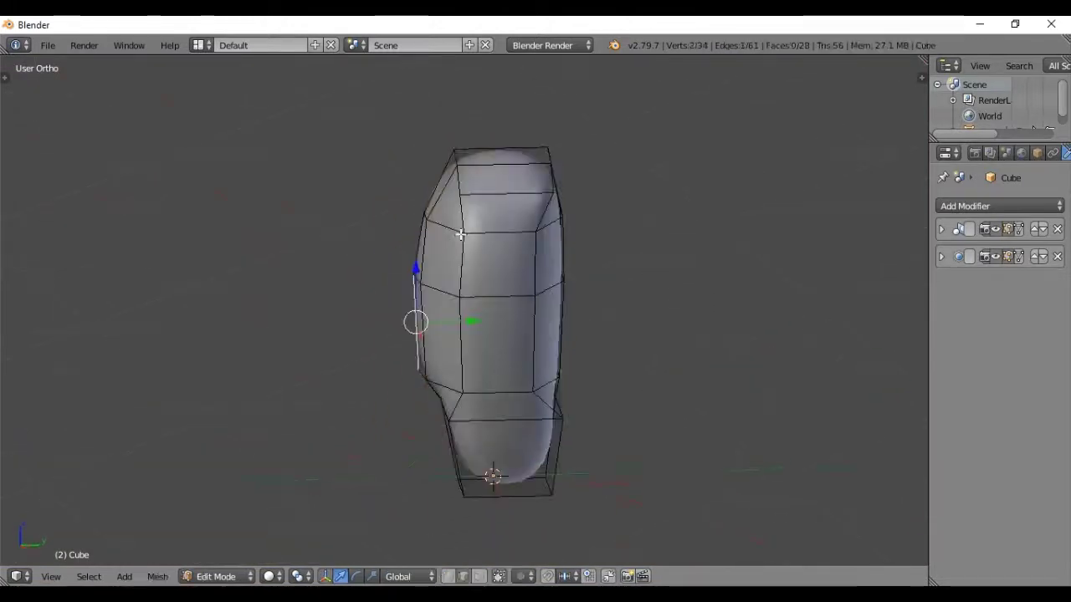
pyautogui.scroll(3, 614, 184)
pyautogui.moveTo(631, 175); pyautogui.dragTo(524, 200, button='middle')
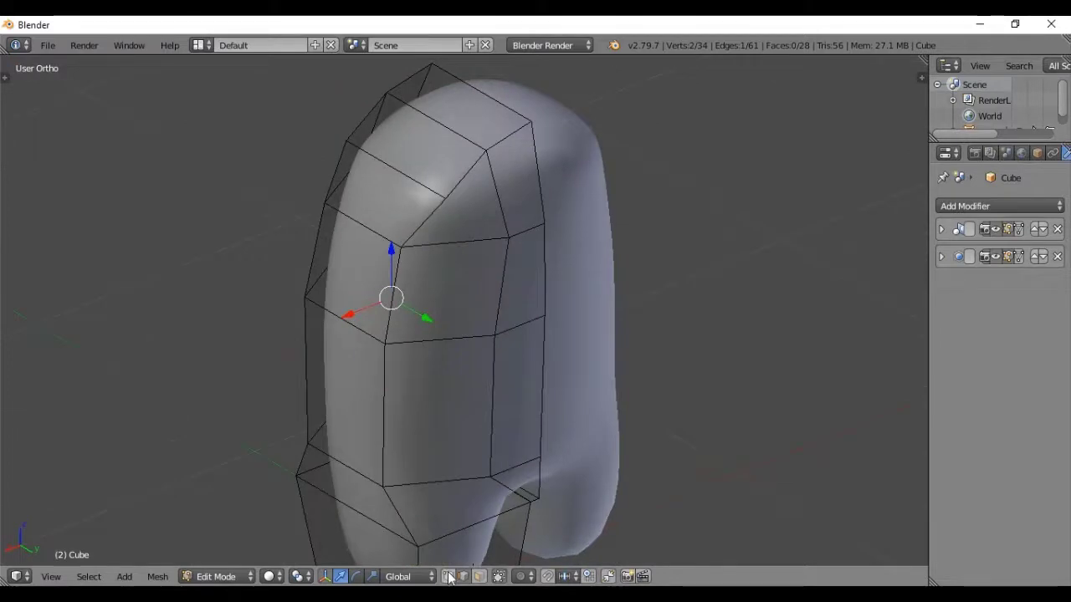
pyautogui.moveTo(421, 287)
pyautogui.mouseDown(button='middle')
pyautogui.moveTo(456, 287)
pyautogui.moveTo(506, 312)
pyautogui.mouseUp(button='middle')
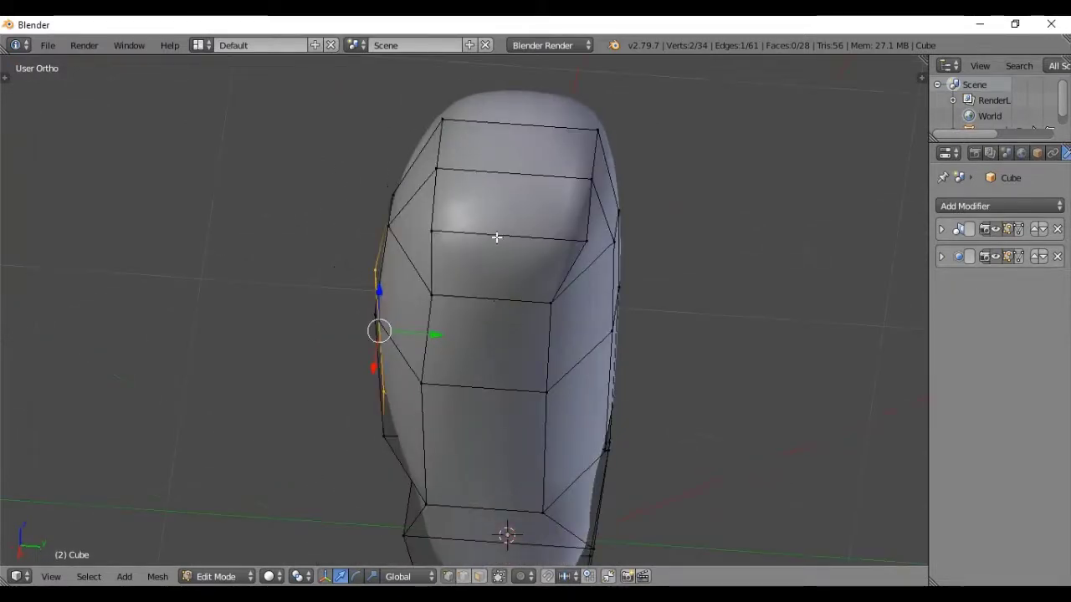
pyautogui.rightClick(434, 233)
pyautogui.keyDown('shift'); pyautogui.rightClick(588, 241); pyautogui.keyUp('shift')
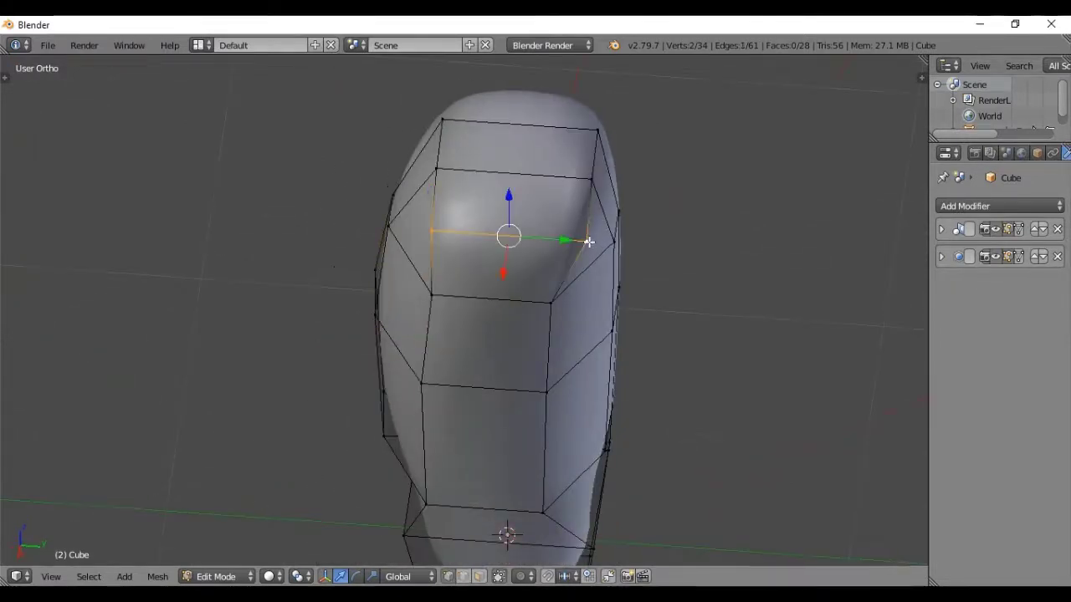
pyautogui.press('s')
pyautogui.press('y')
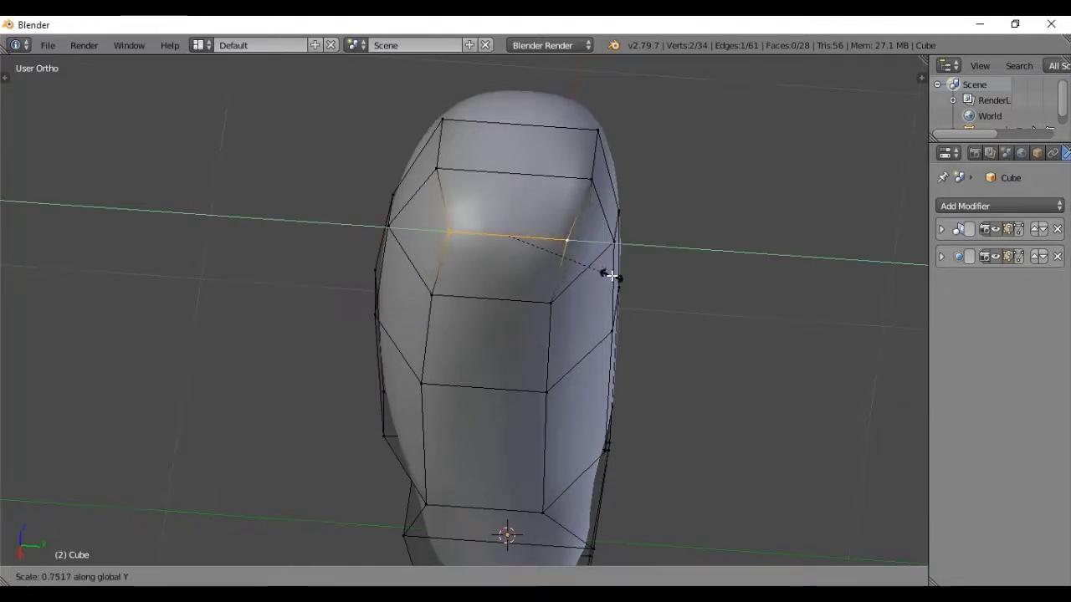
pyautogui.click(611, 275)
pyautogui.press('g')
pyautogui.press('y')
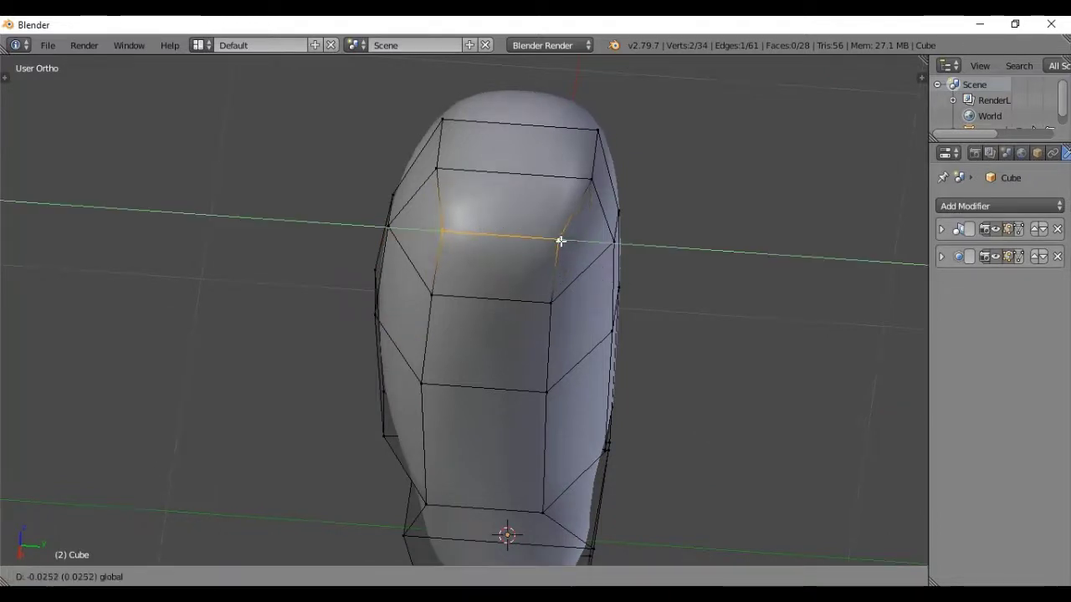
pyautogui.click(558, 241)
# Return to Object Mode and frame the whole body and hands in front view.
pyautogui.press('Tab')
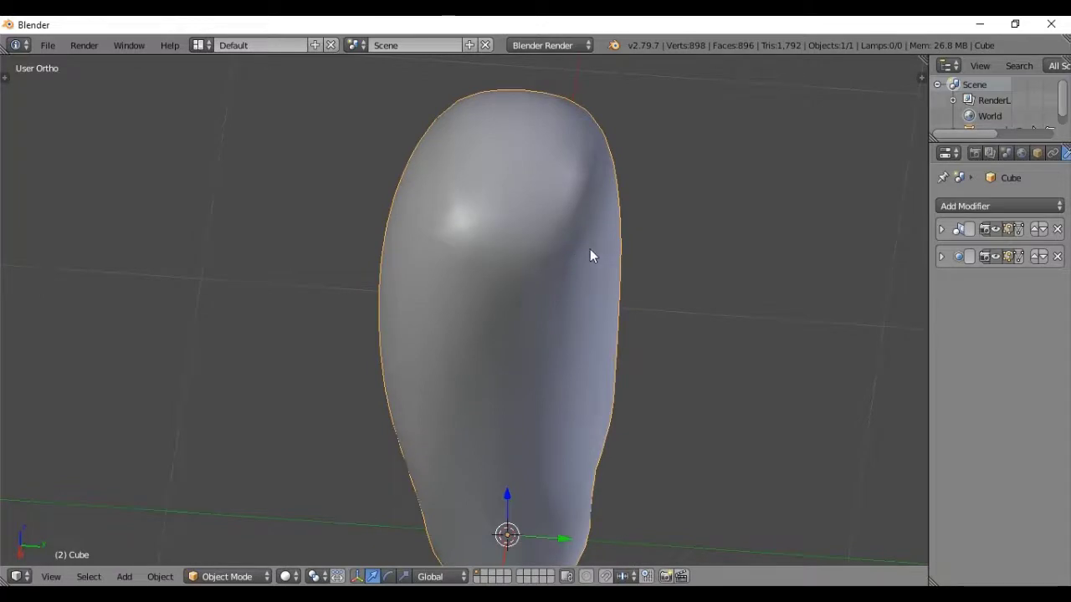
pyautogui.moveTo(589, 249)
pyautogui.mouseDown(button='middle')
pyautogui.moveTo(473, 324)
pyautogui.moveTo(585, 285)
pyautogui.moveTo(534, 361)
pyautogui.moveTo(475, 206)
pyautogui.moveTo(514, 241)
pyautogui.mouseUp(button='middle')
pyautogui.press('KP_1')
pyautogui.scroll(-1, 581, 283)
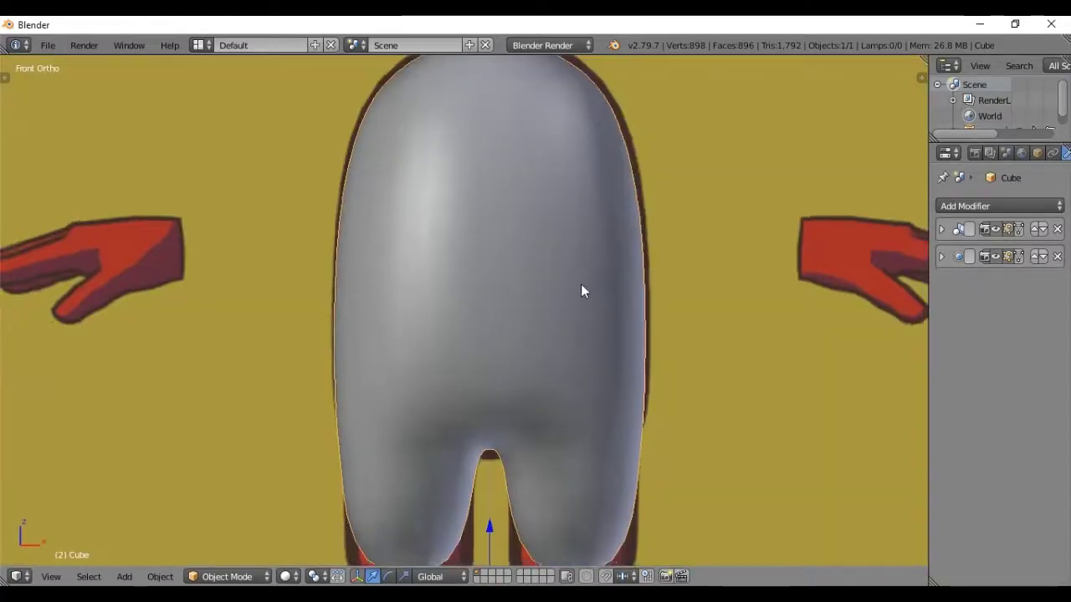
pyautogui.scroll(-2, 575, 296)
pyautogui.keyDown('shift'); pyautogui.moveTo(576, 295); pyautogui.dragTo(549, 350, button='middle'); pyautogui.keyUp('shift')
# Add a UV sphere with 12 segments and 8 rings, then enter Edit Mode on it.
pyautogui.hotkey('shift', 'a')
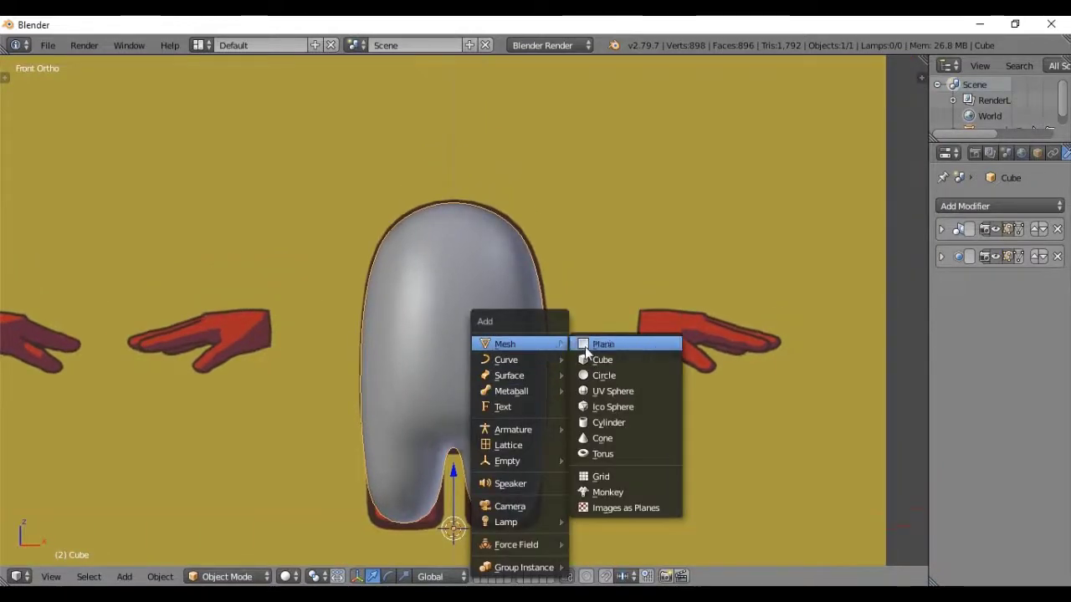
pyautogui.click(600, 391)
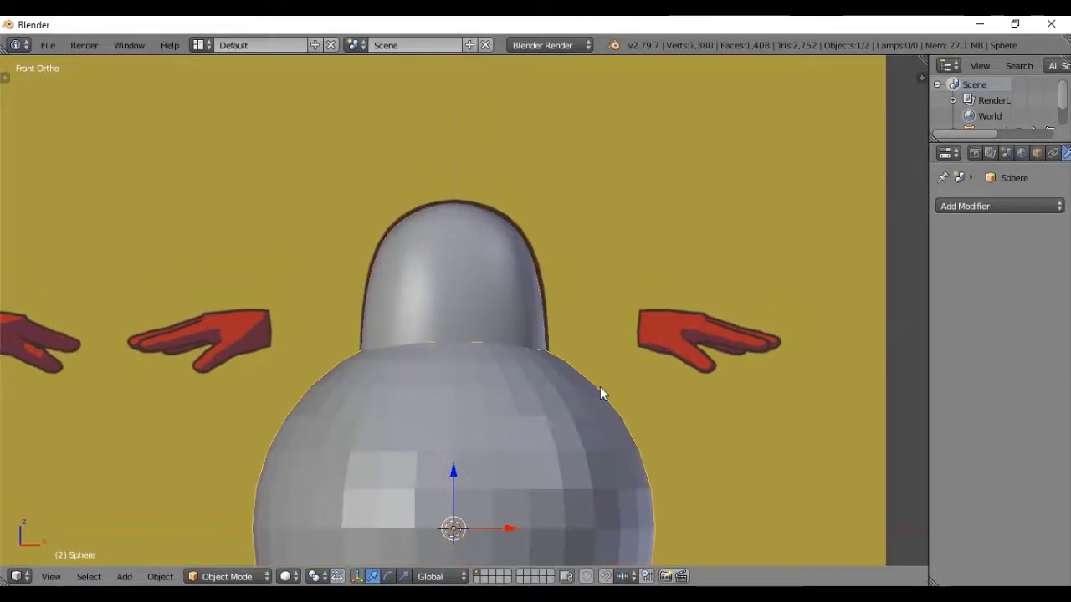
pyautogui.press('z')
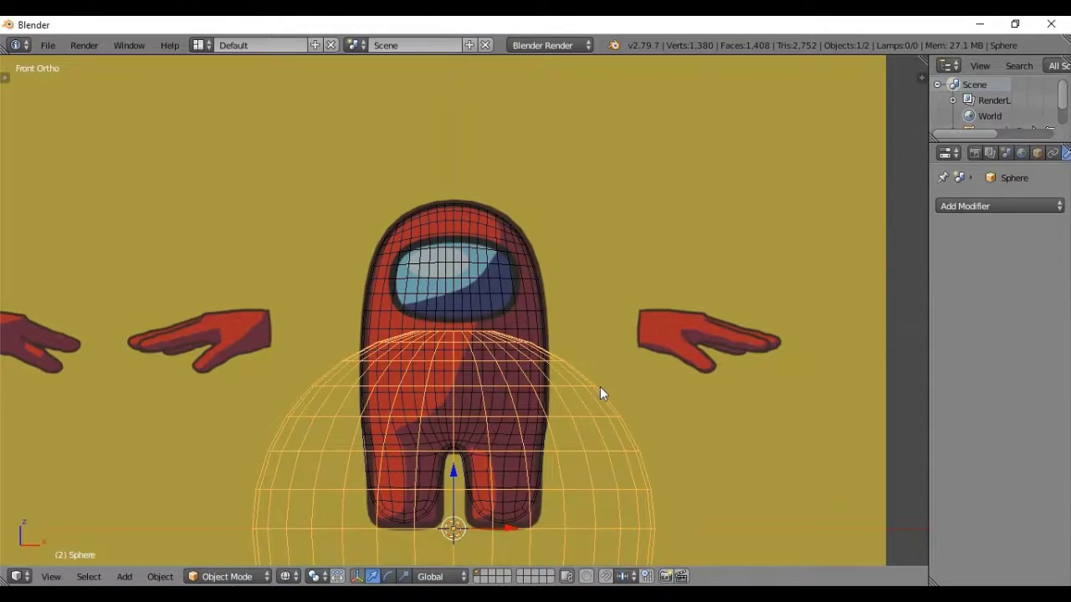
pyautogui.press('z')
pyautogui.press('t')
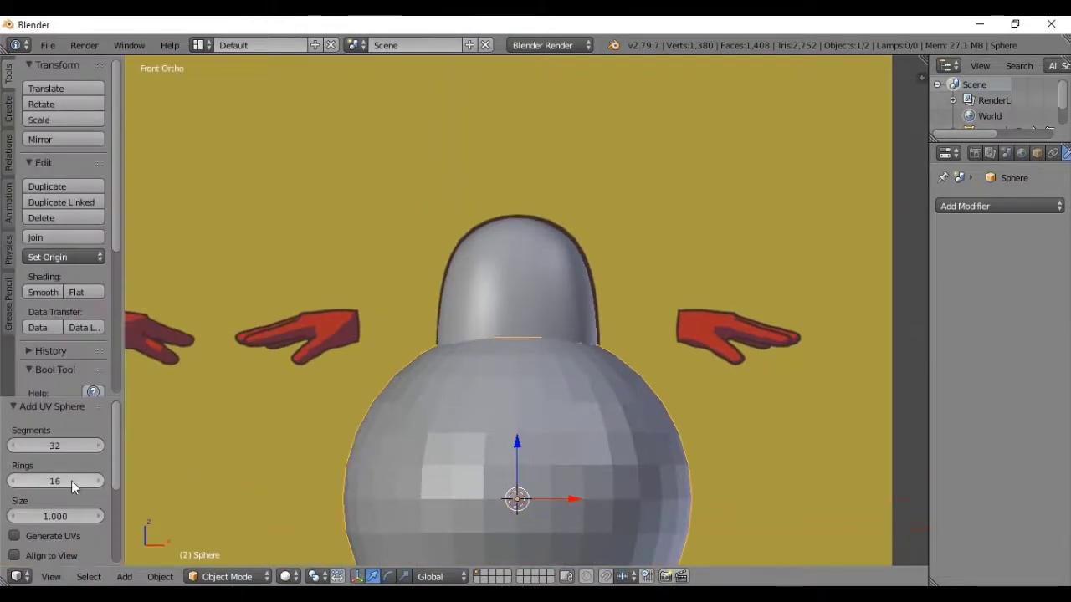
pyautogui.moveTo(41, 446); pyautogui.dragTo(46, 479)
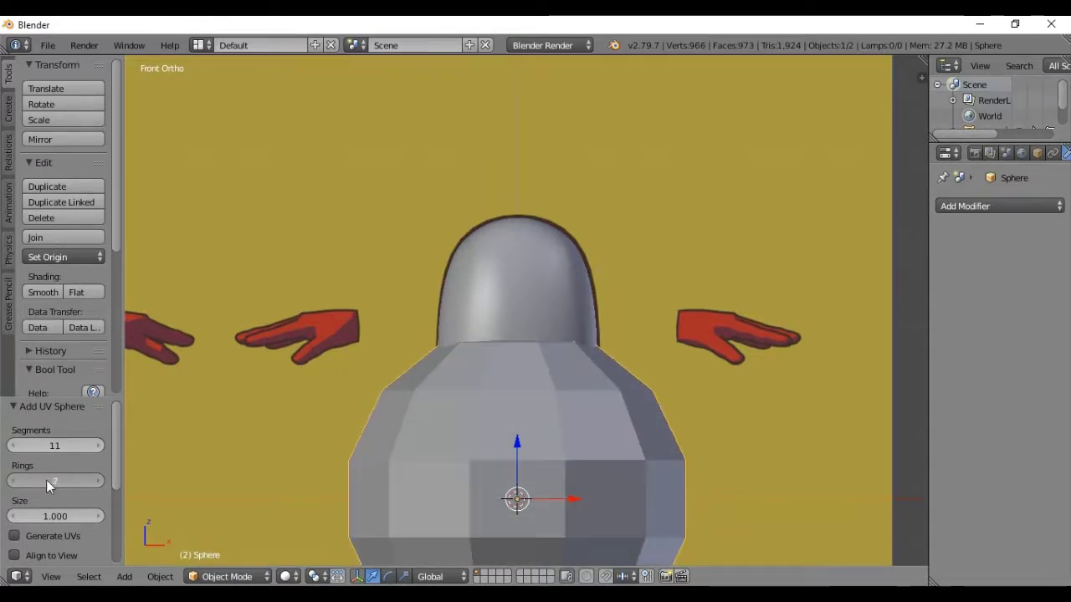
pyautogui.click(98, 446)
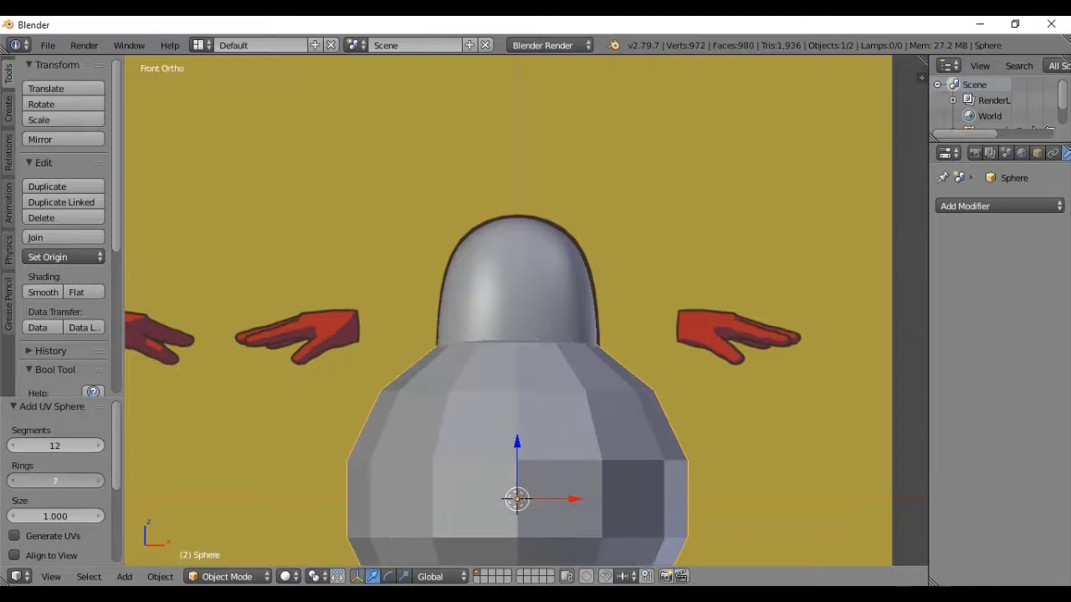
pyautogui.click(98, 481)
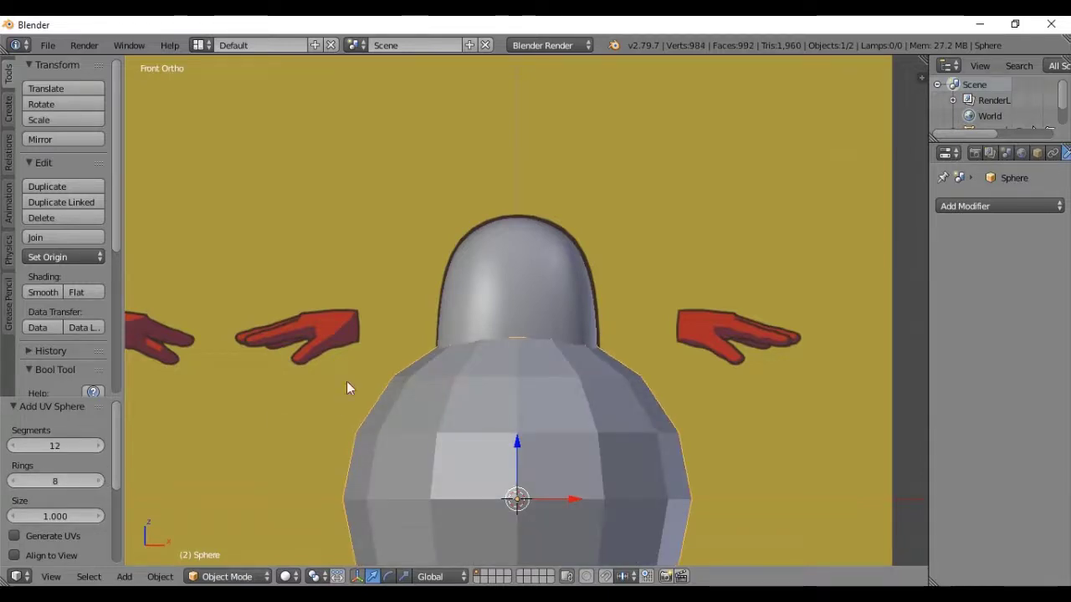
pyautogui.press('t')
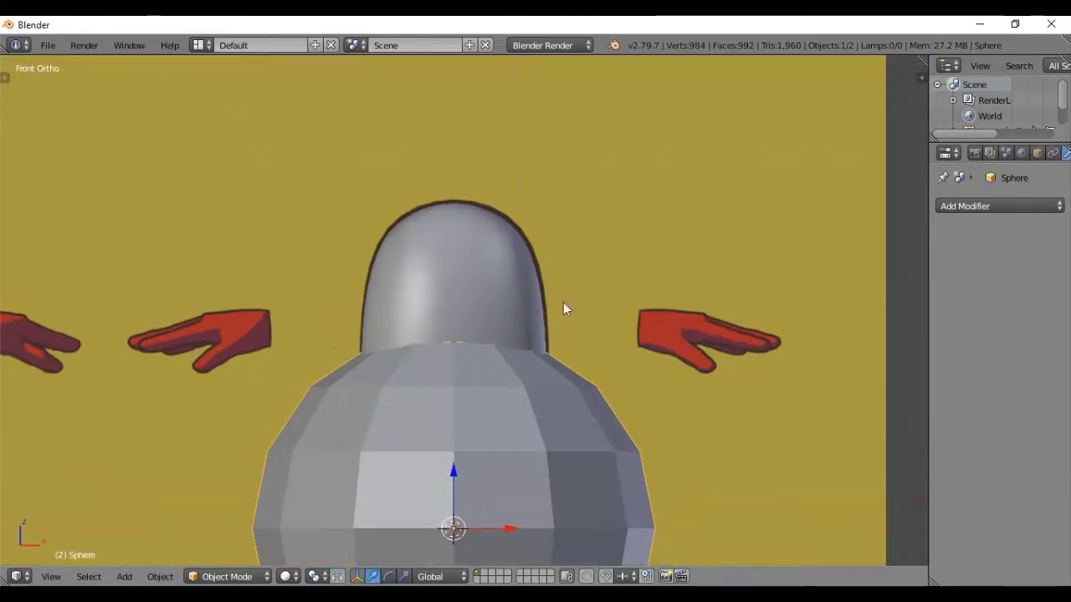
pyautogui.press('Tab')
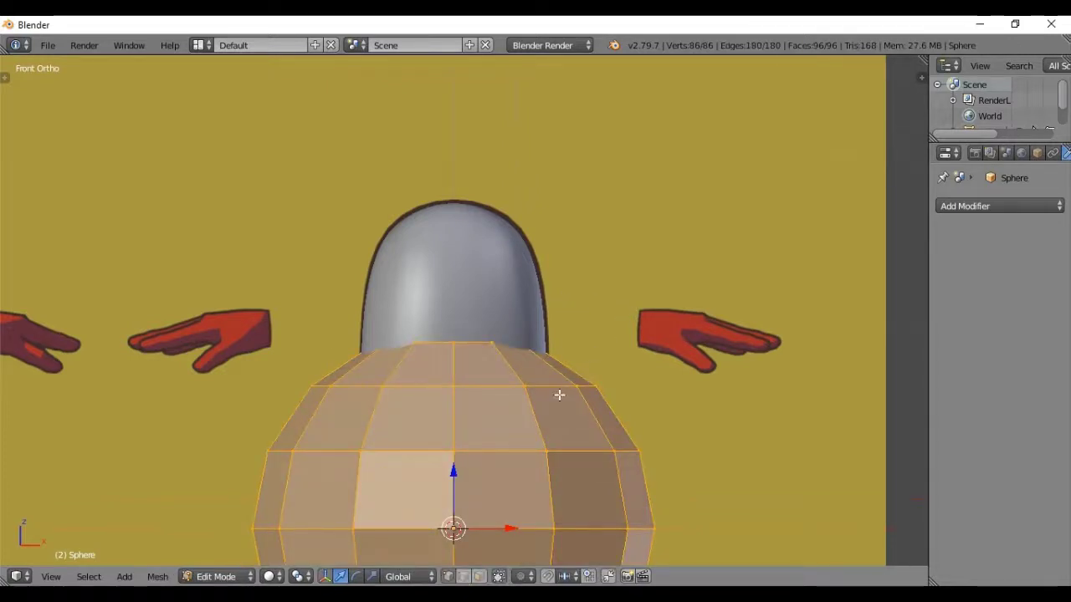
# Raise the sphere along Z and shrink it, with the reference texture shown.
pyautogui.press('g')
pyautogui.press('z')
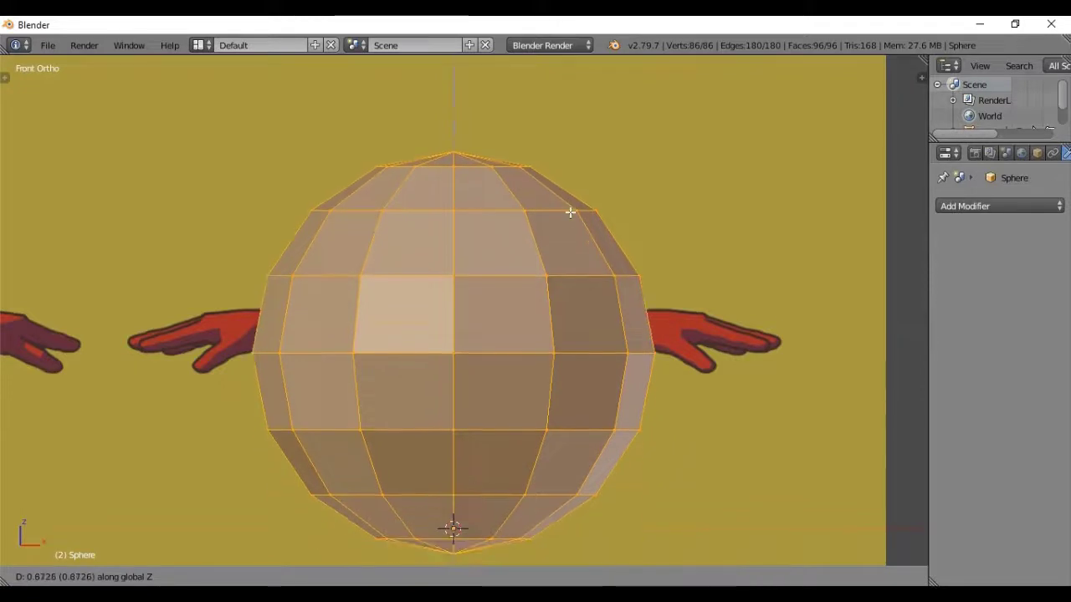
pyautogui.click(570, 198)
pyautogui.press('s')
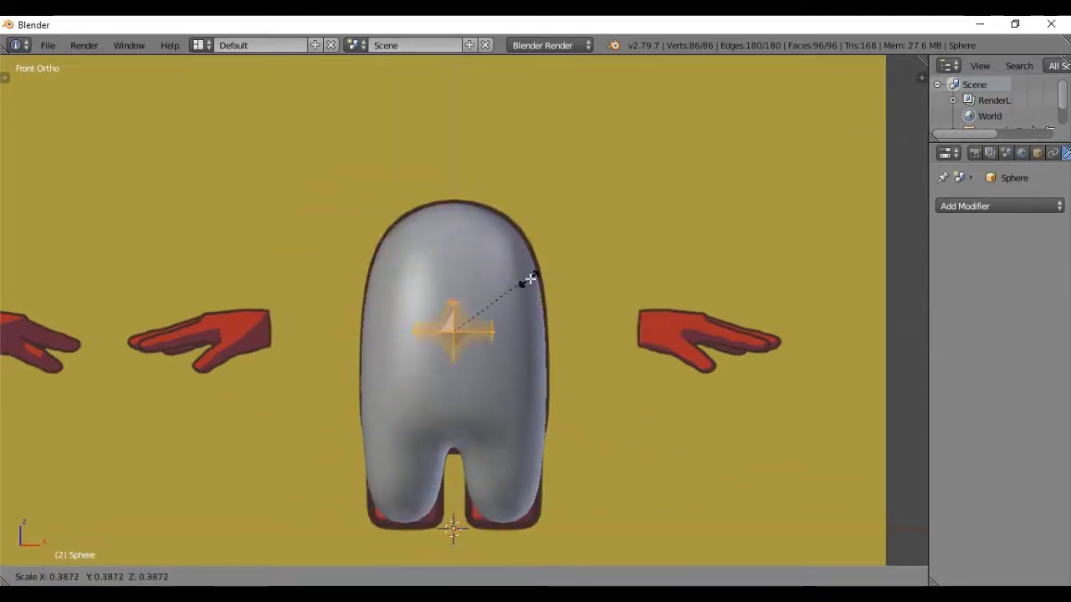
pyautogui.click(533, 277)
pyautogui.hotkey('alt', 'z')
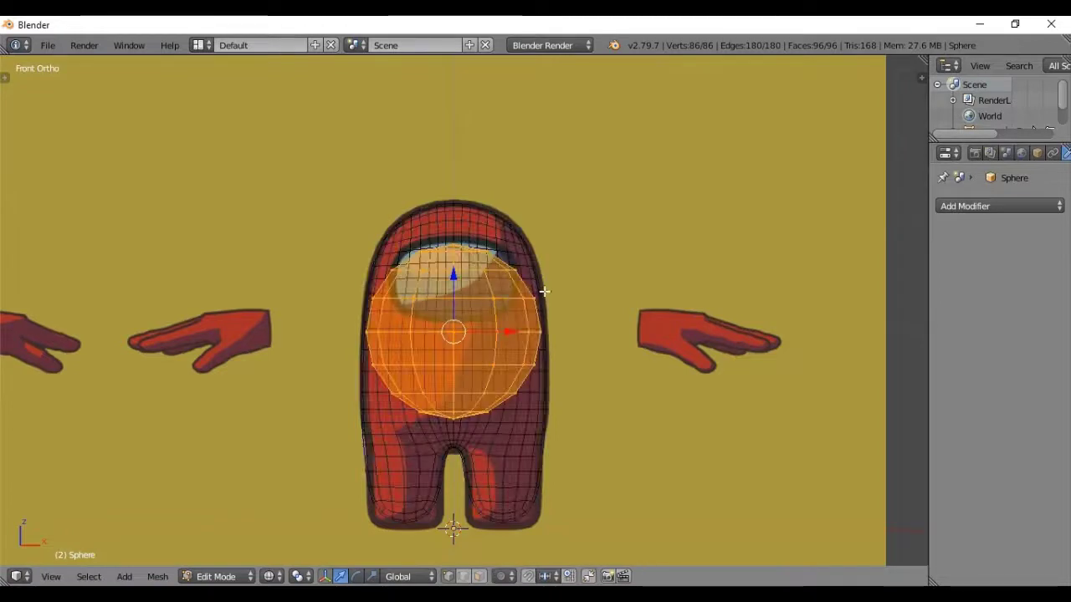
# Flatten the sphere along Z, narrow it along X, and raise it over the visor.
pyautogui.press('s')
pyautogui.press('z')
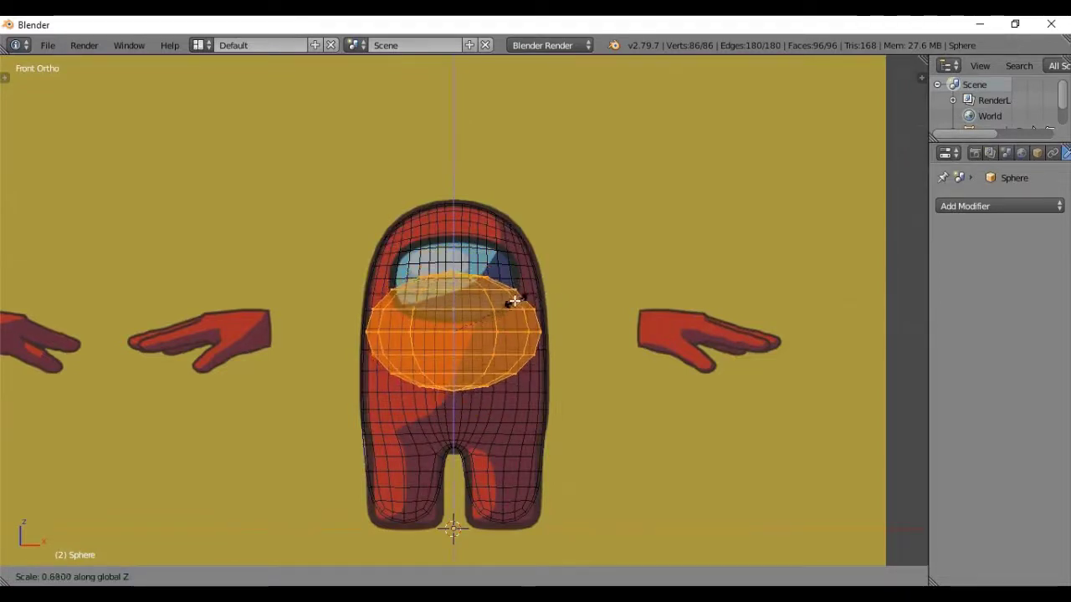
pyautogui.click(514, 301)
pyautogui.press('s')
pyautogui.press('x')
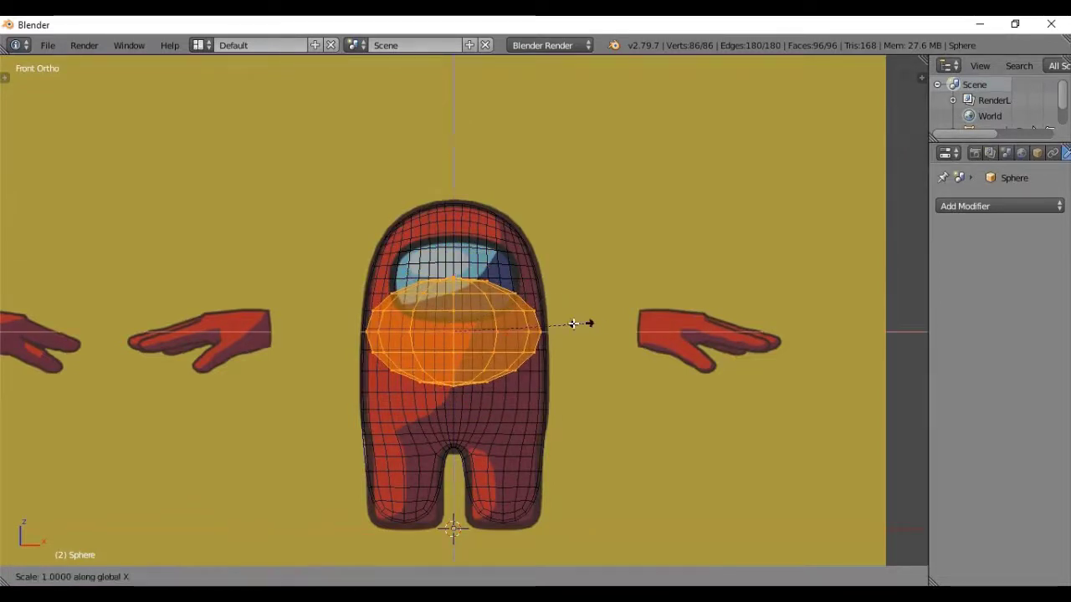
pyautogui.click(565, 325)
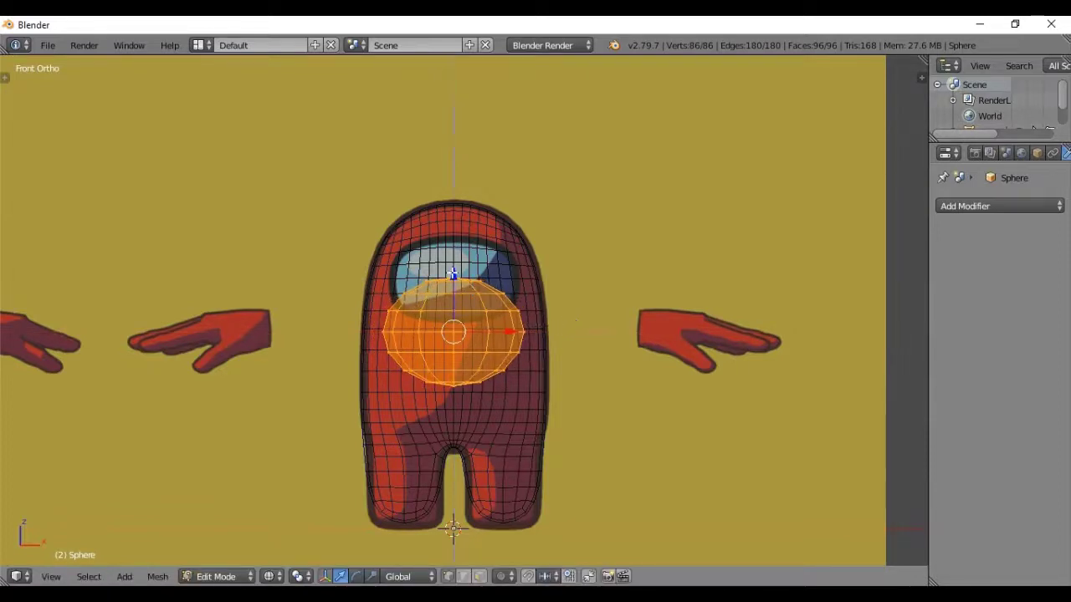
pyautogui.press('g')
pyautogui.press('z')
pyautogui.click(452, 226)
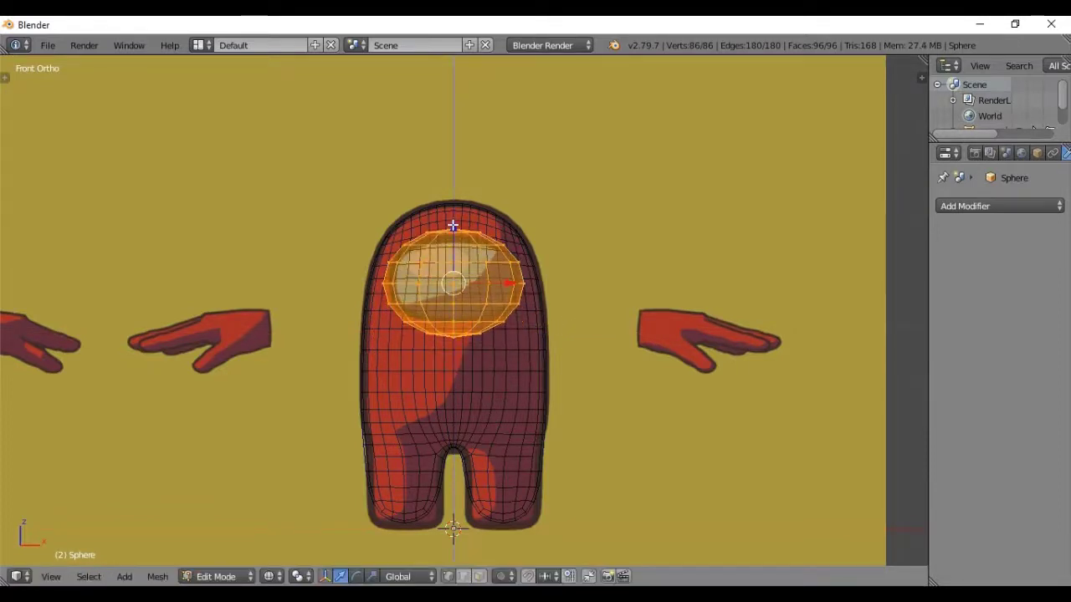
# Refine the oval's height and width to fit the visor outline.
pyautogui.scroll(4, 509, 297)
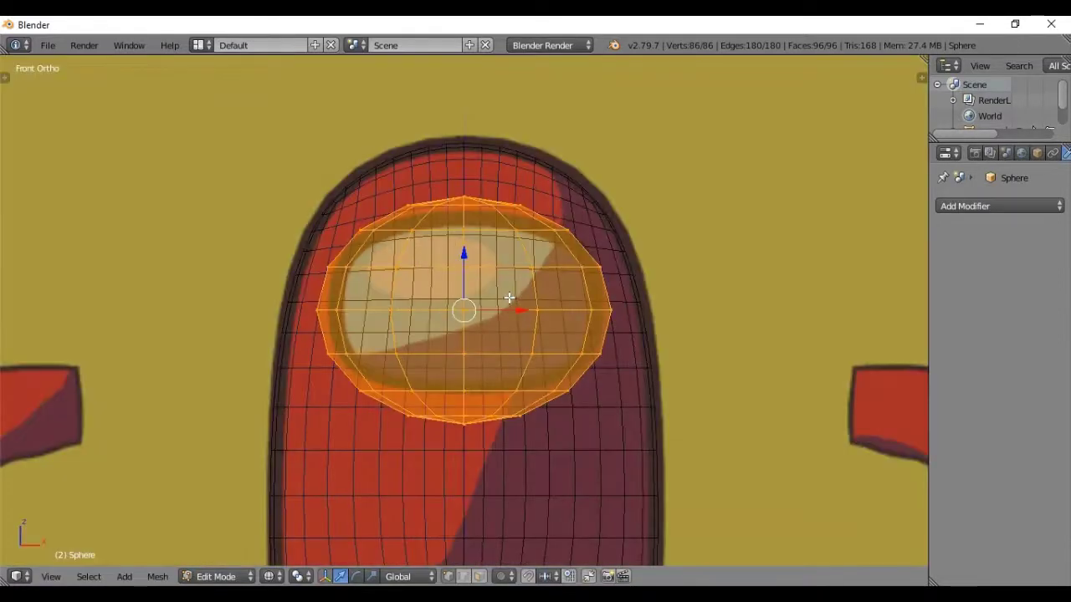
pyautogui.press('s')
pyautogui.press('z')
pyautogui.click(582, 311)
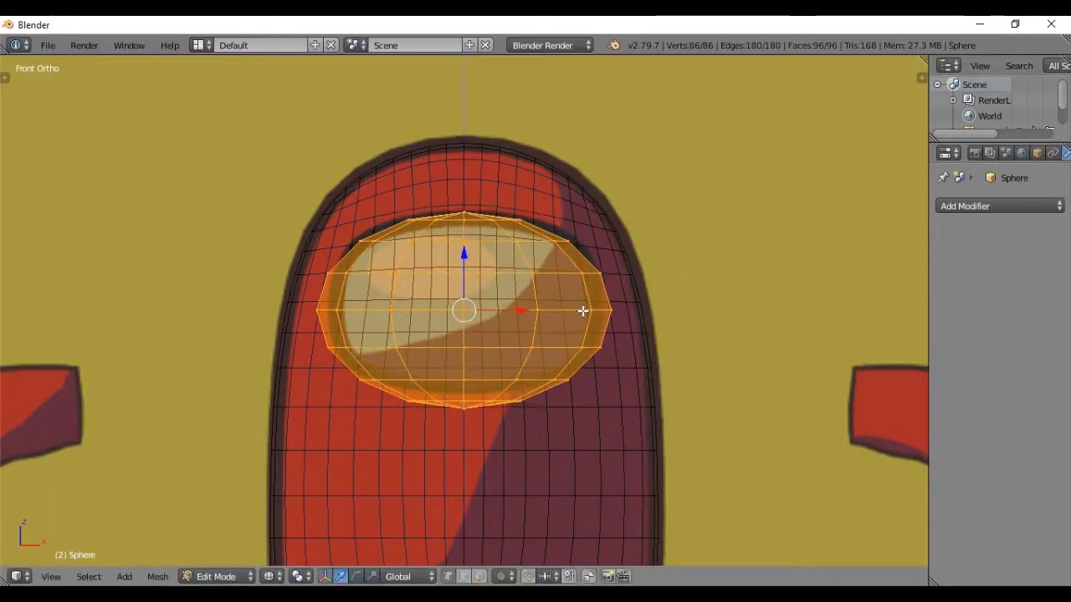
pyautogui.press('s')
pyautogui.press('x')
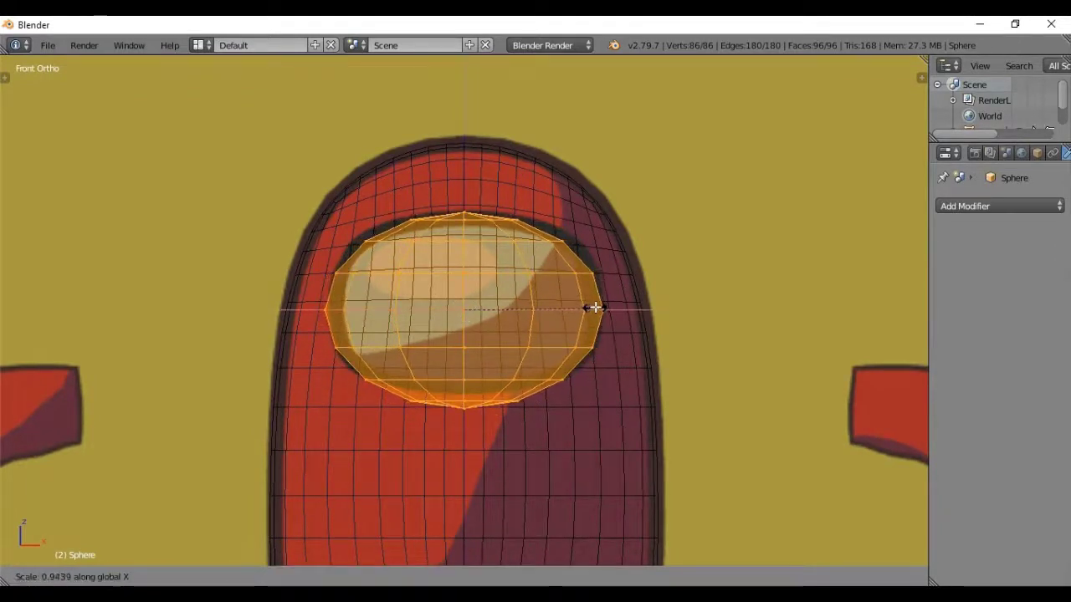
pyautogui.click(595, 308)
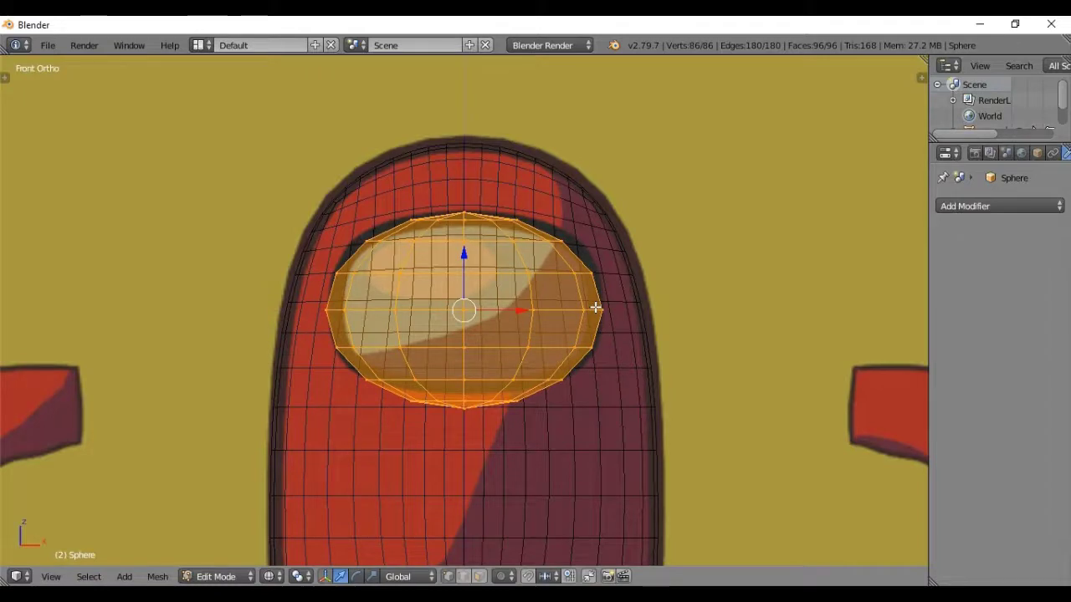
pyautogui.press('KP_3')
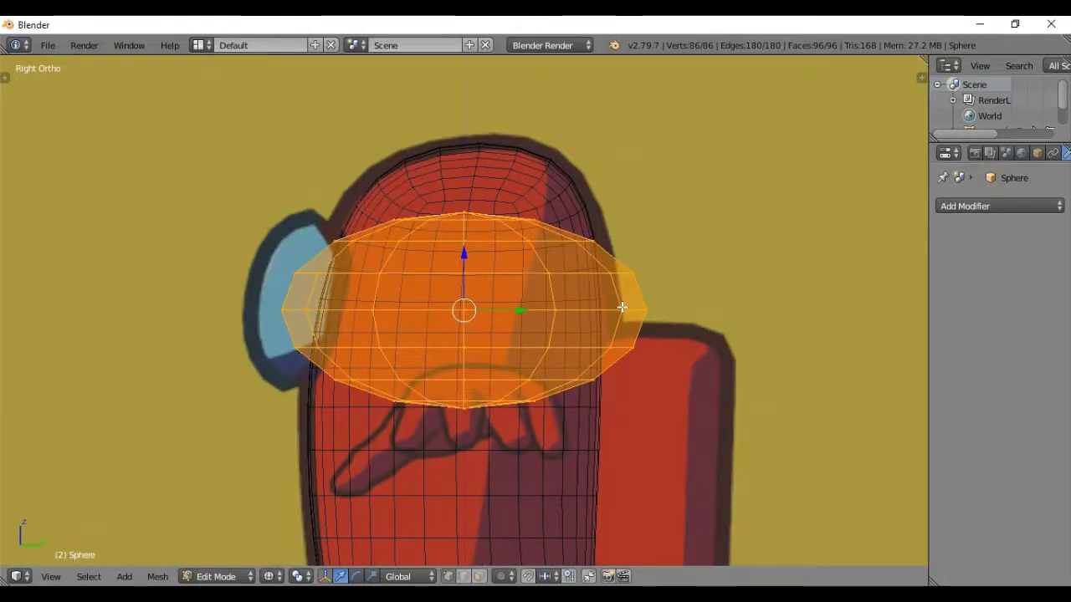
# In side view, move the visor oval forward along Y and thin its depth against the body.
pyautogui.press('g')
pyautogui.press('y')
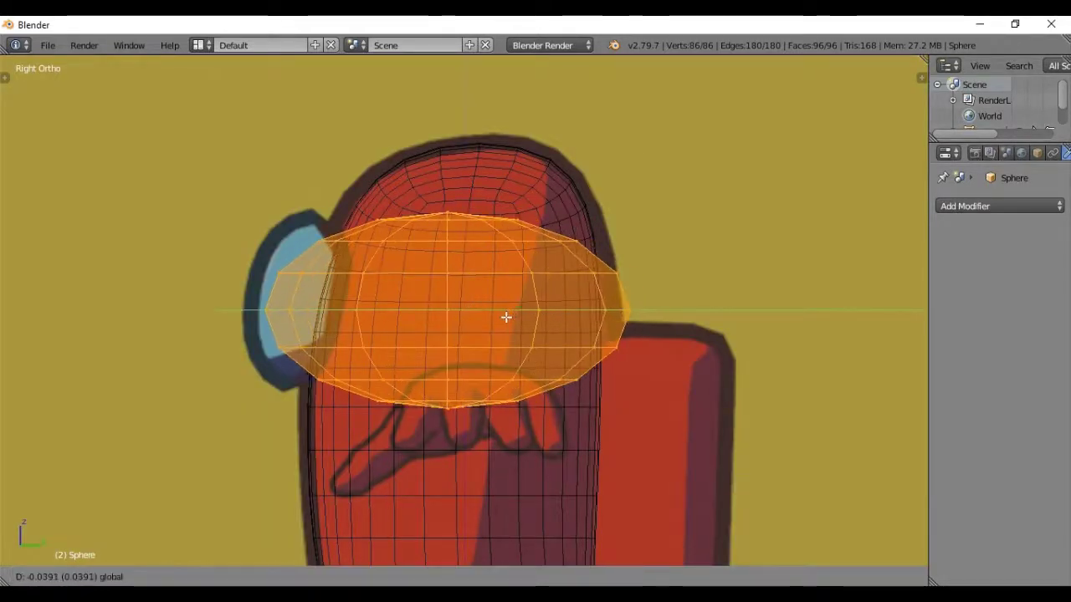
pyautogui.click(520, 317)
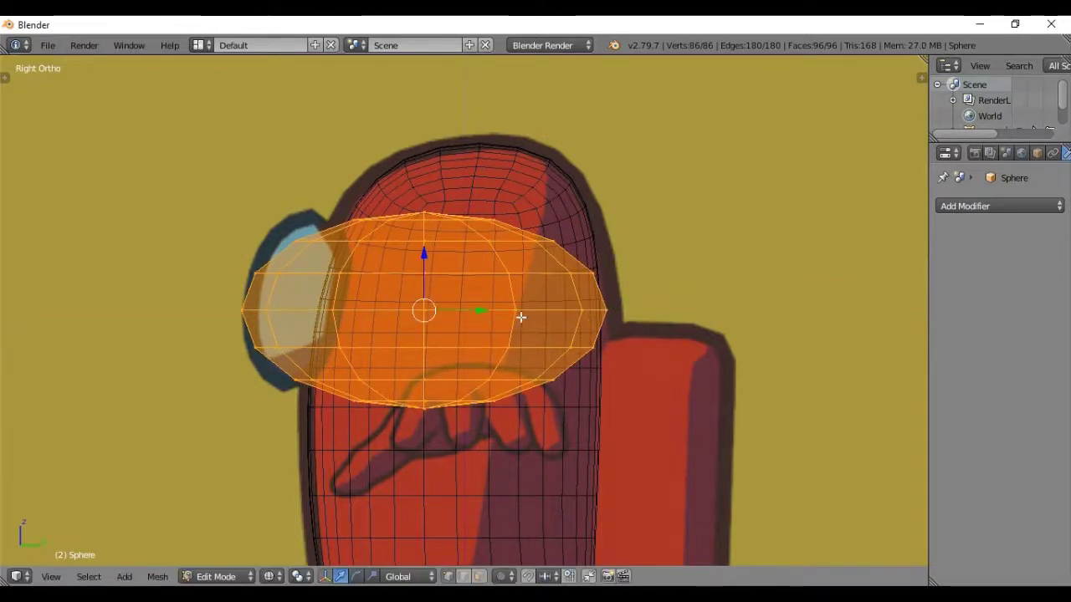
pyautogui.press('s')
pyautogui.press('y')
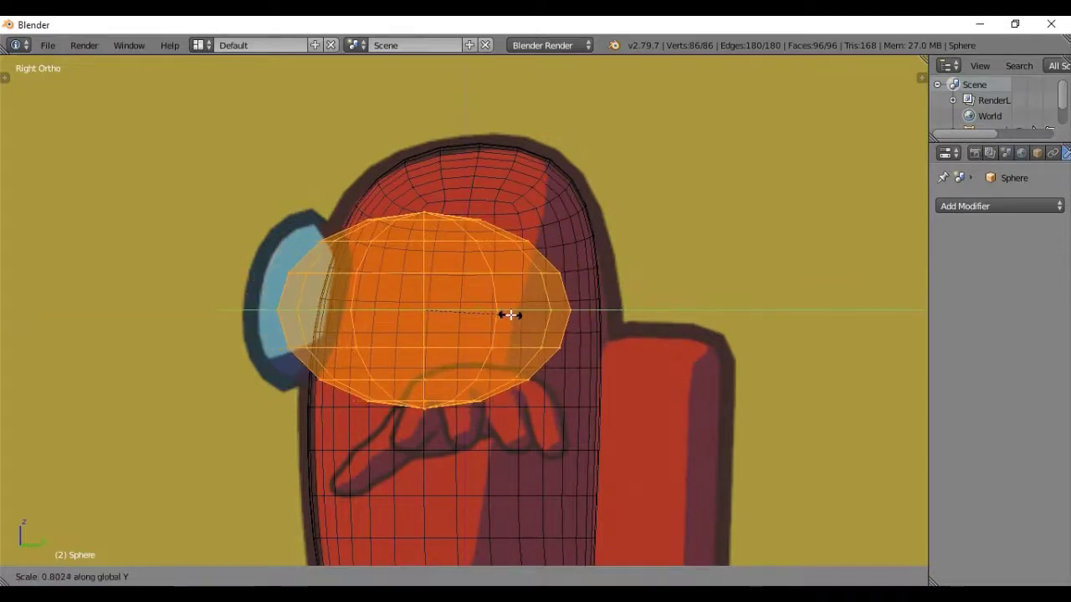
pyautogui.click(512, 315)
pyautogui.press('g')
pyautogui.press('y')
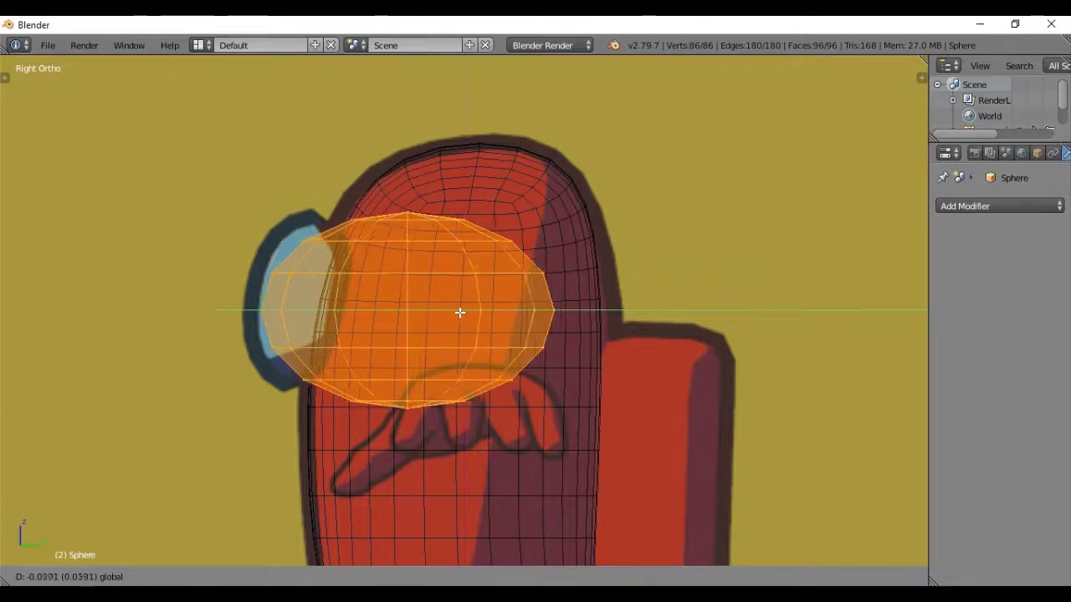
pyautogui.click(450, 309)
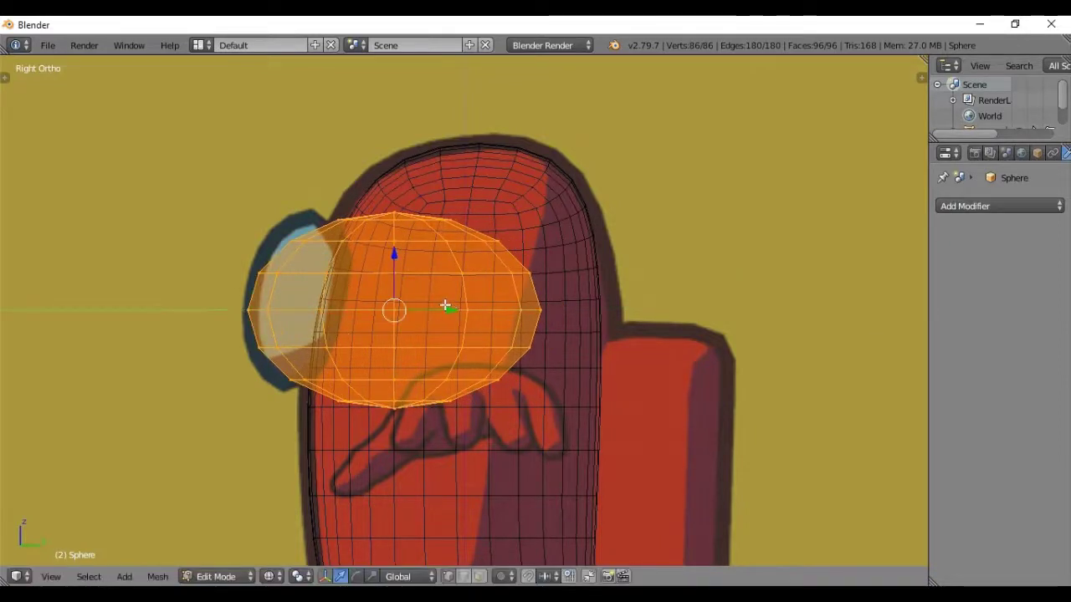
# Make the visor slightly taller along Z and fine-tune its depth along Y.
pyautogui.press('s')
pyautogui.press('z')
pyautogui.click(448, 305)
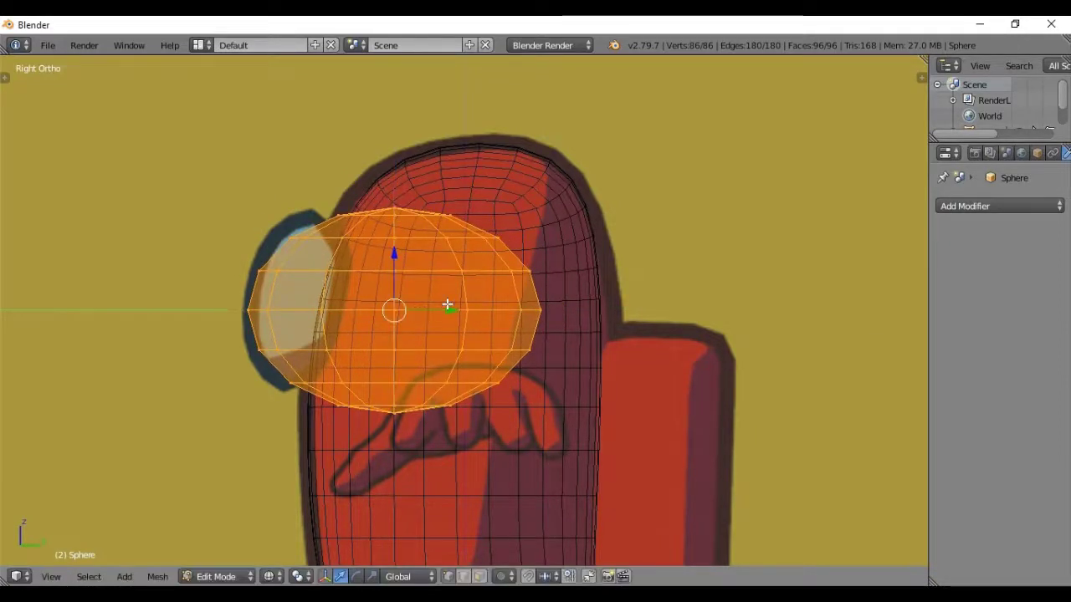
pyautogui.press('s')
pyautogui.press('y')
pyautogui.click(447, 311)
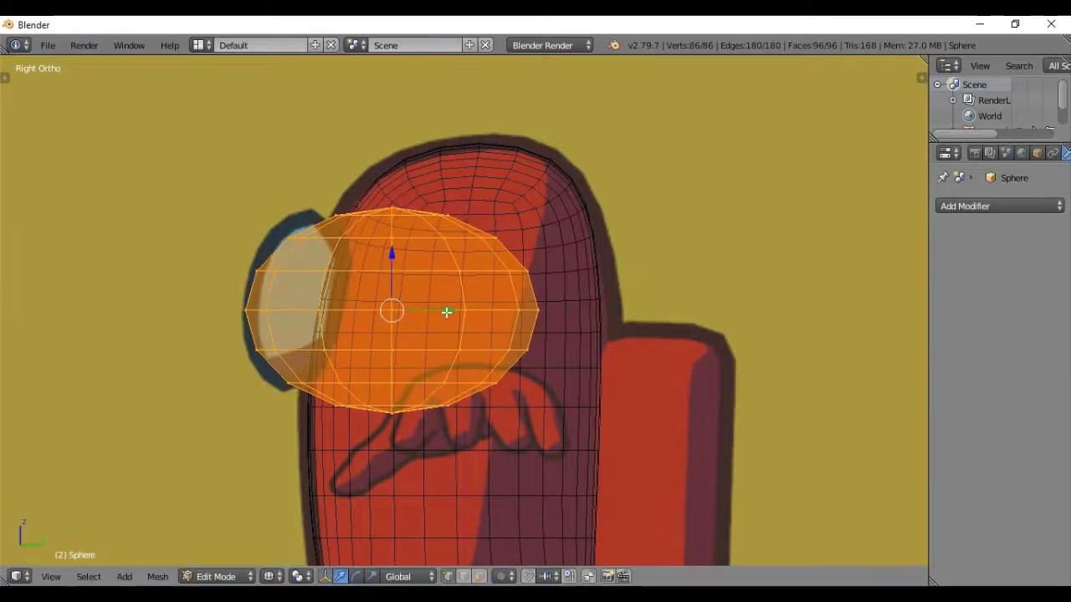
# Deselect all of the visor's vertices and switch to wireframe display.
pyautogui.press('z')
pyautogui.press('z')
pyautogui.press('Tab')
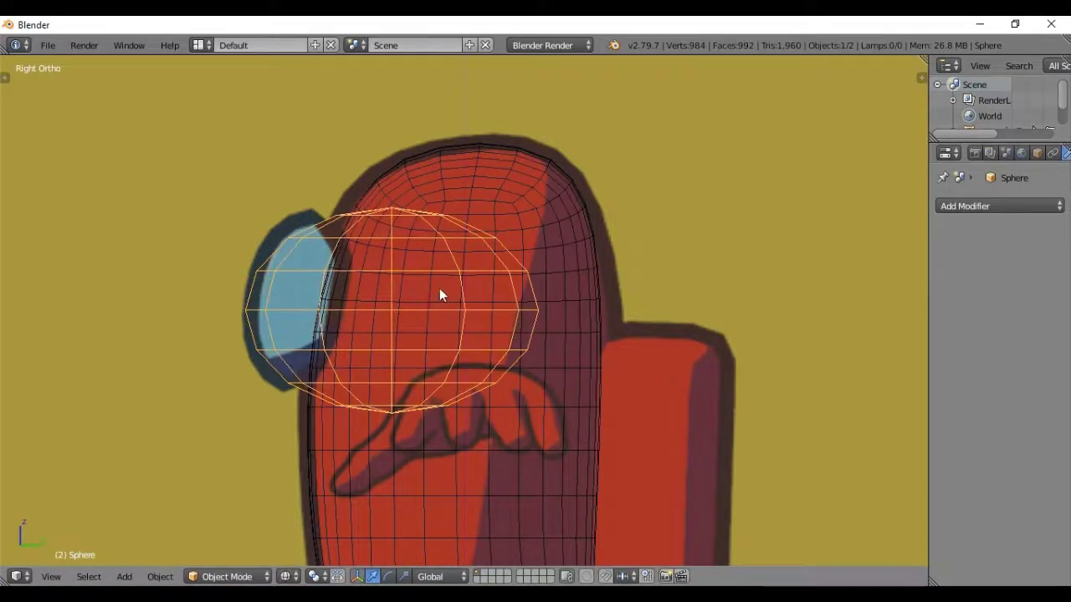
pyautogui.press('Tab')
pyautogui.press('a')
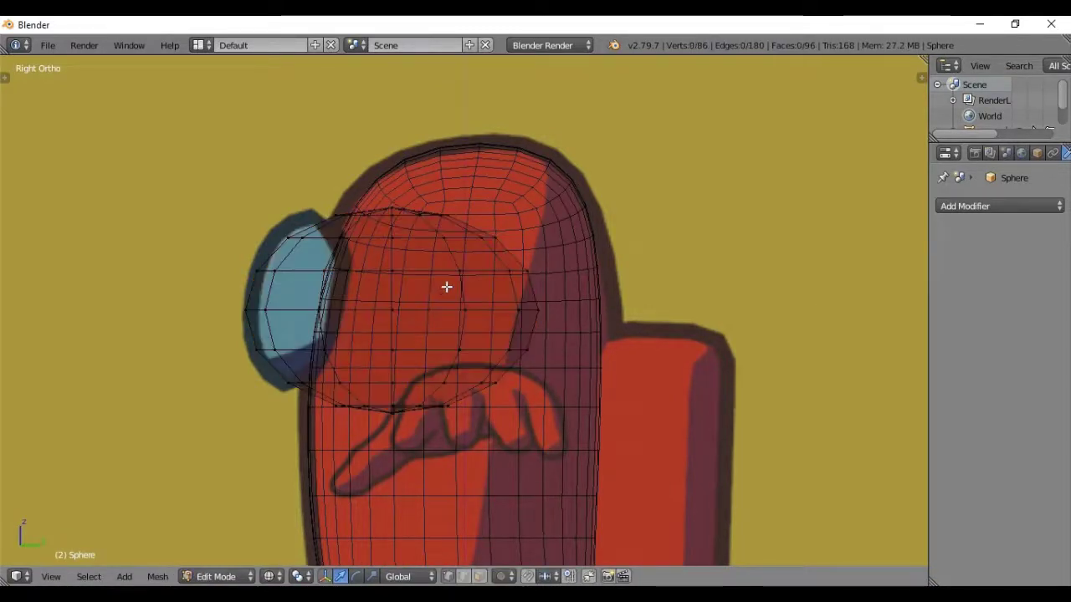
pyautogui.press('z')
pyautogui.moveTo(444, 287)
pyautogui.mouseDown(button='middle')
pyautogui.moveTo(455, 424)
pyautogui.moveTo(505, 363)
pyautogui.moveTo(453, 322)
pyautogui.mouseUp(button='middle')
# Hide the body and edit the visor sphere from top view.
pyautogui.press('Tab')
pyautogui.rightClick(523, 235)
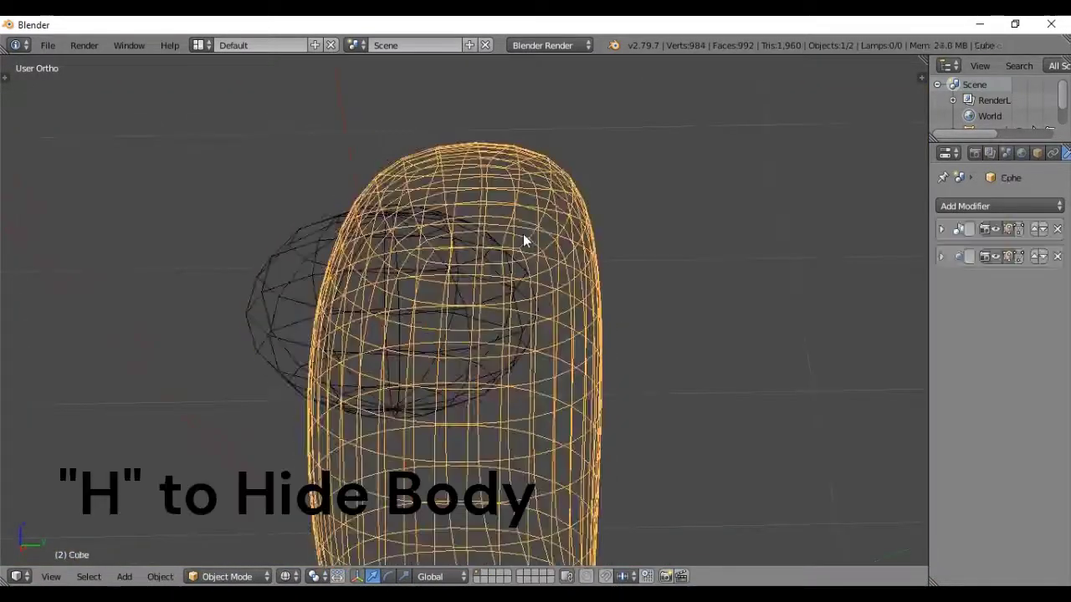
pyautogui.press('h')
pyautogui.rightClick(421, 272)
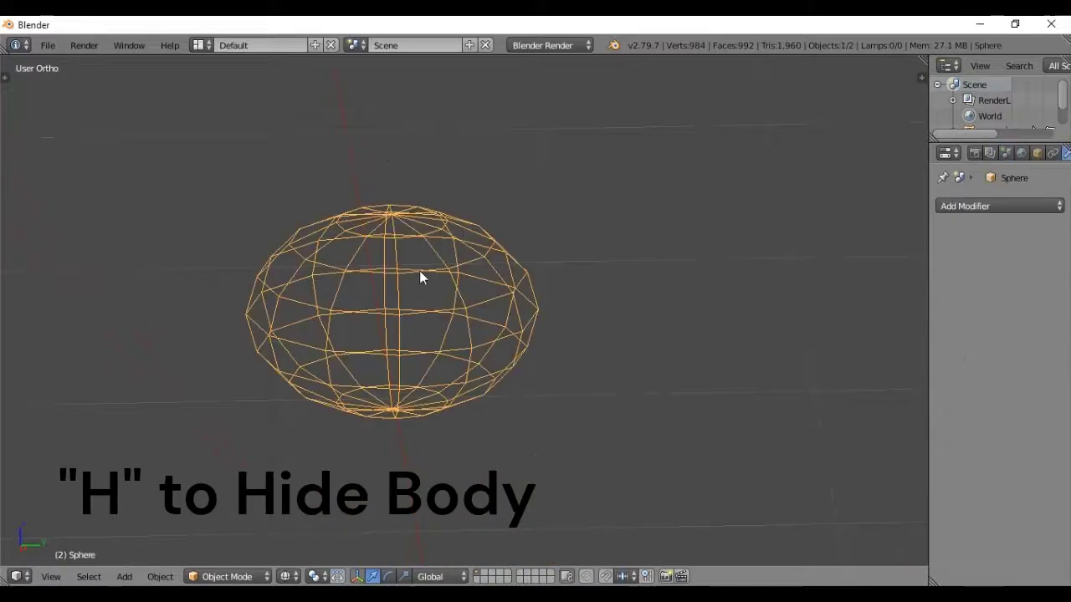
pyautogui.press('Tab')
pyautogui.moveTo(418, 270); pyautogui.dragTo(420, 271, button='middle')
pyautogui.press('KP_7')
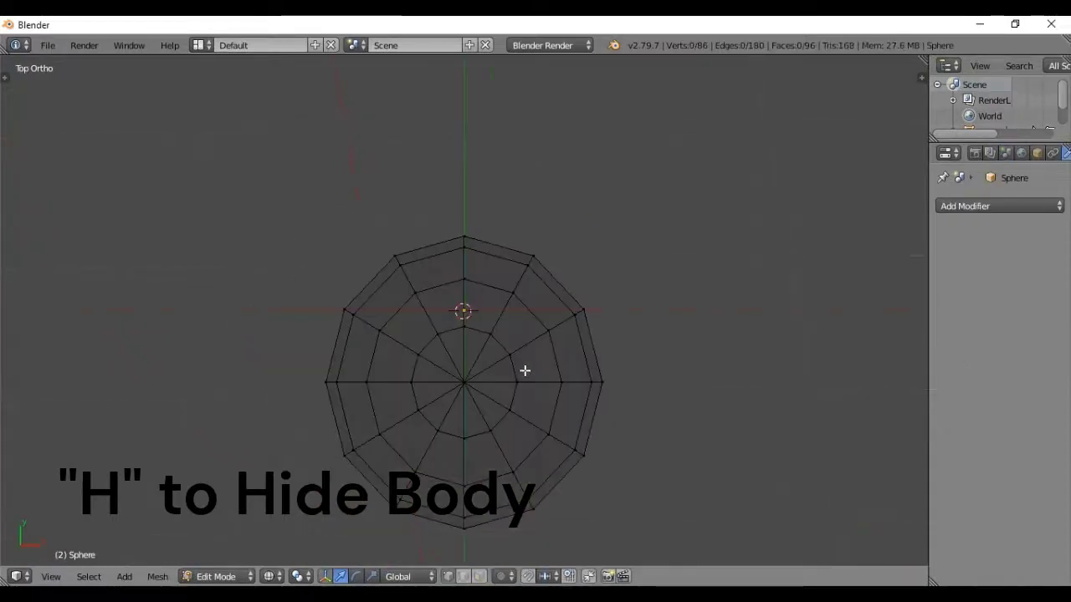
# Rip the sphere along its middle edge loop, delete the back half, and unhide the body.
pyautogui.rightClick(464, 383)
pyautogui.keyDown('alt'); pyautogui.rightClick(374, 382); pyautogui.keyUp('alt')
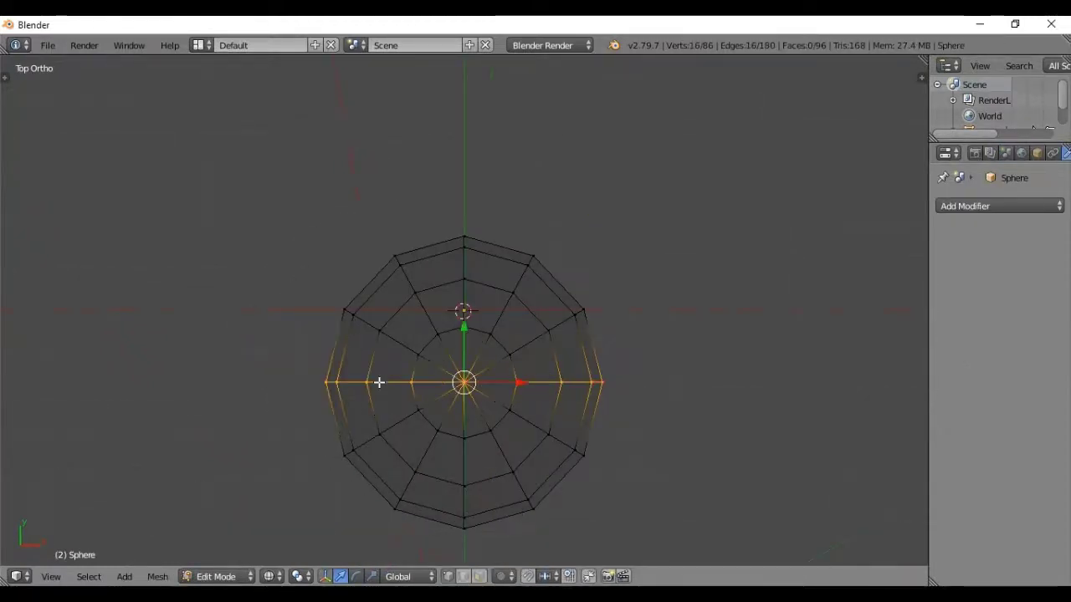
pyautogui.press('v')
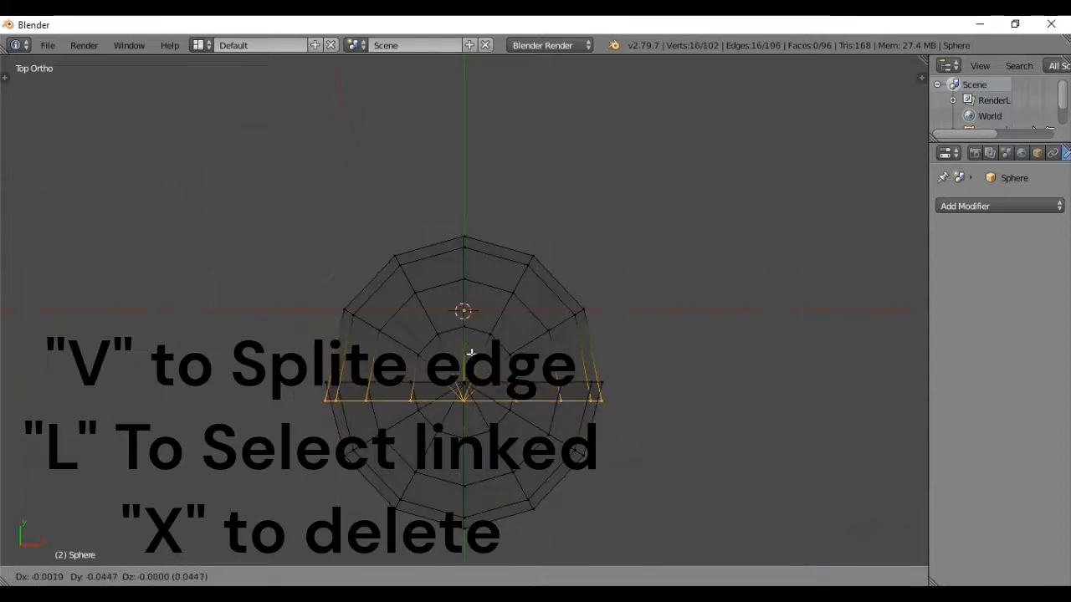
pyautogui.click(473, 340)
pyautogui.press('l')
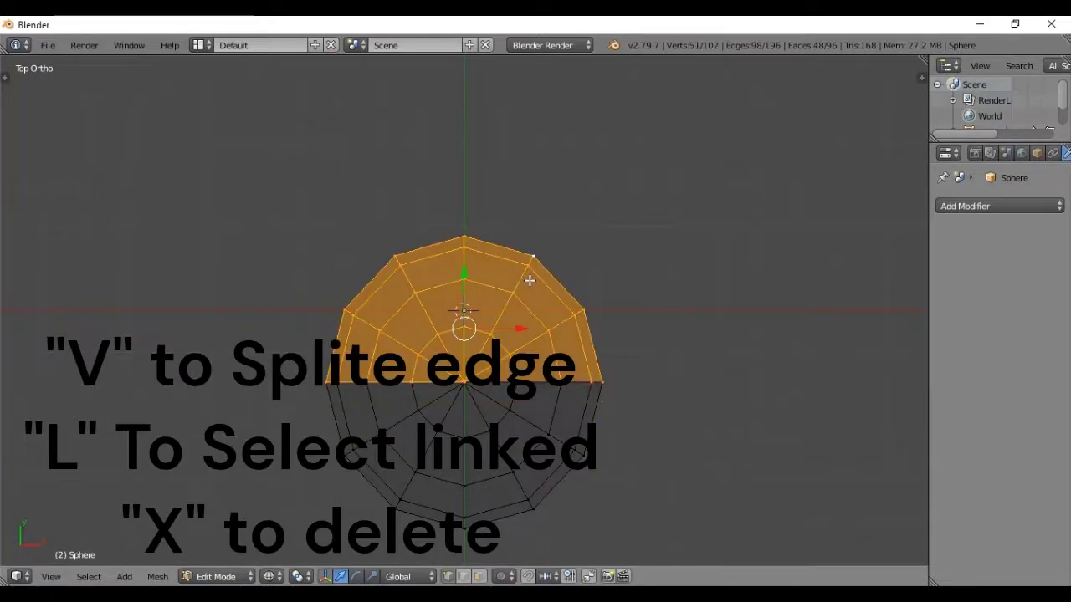
pyautogui.press('x')
pyautogui.click(526, 279)
pyautogui.press('Tab')
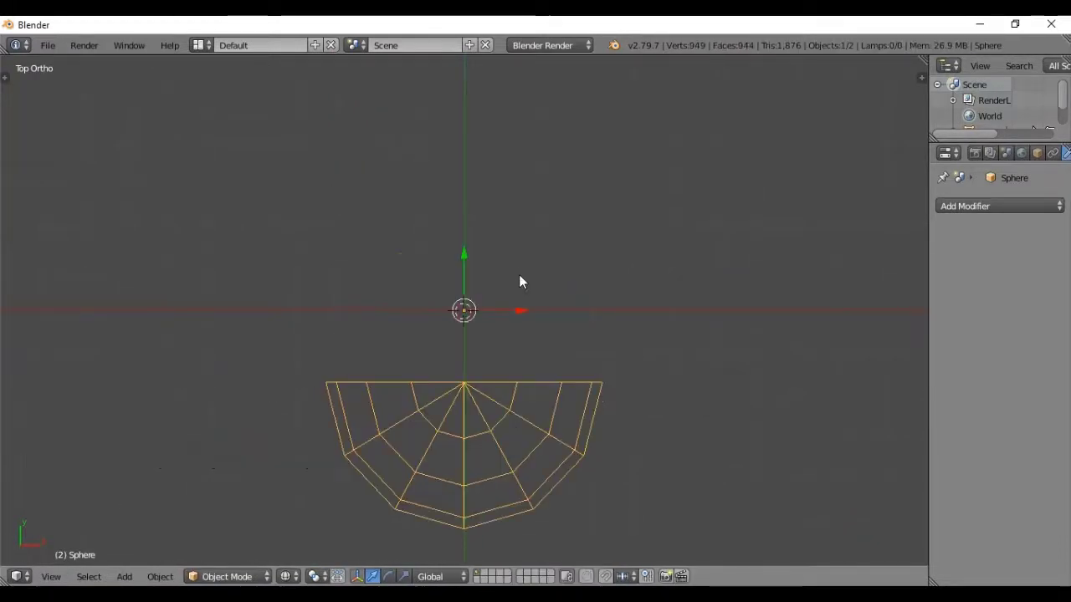
pyautogui.hotkey('alt', 'h')
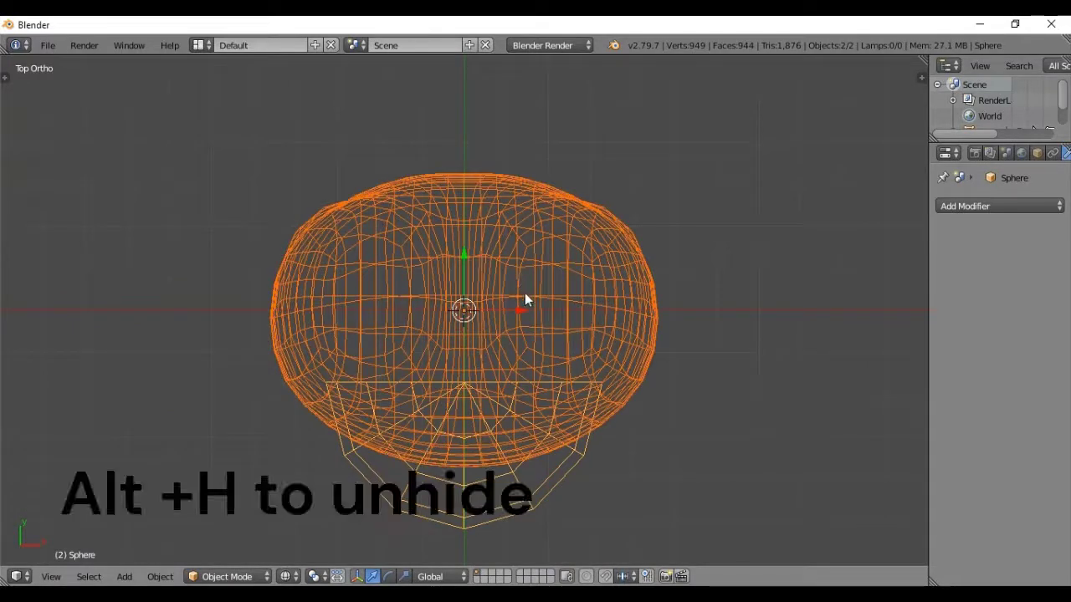
# Give the visor shell a level-2 Subdivision Surface modifier and Smooth shading.
pyautogui.press('z')
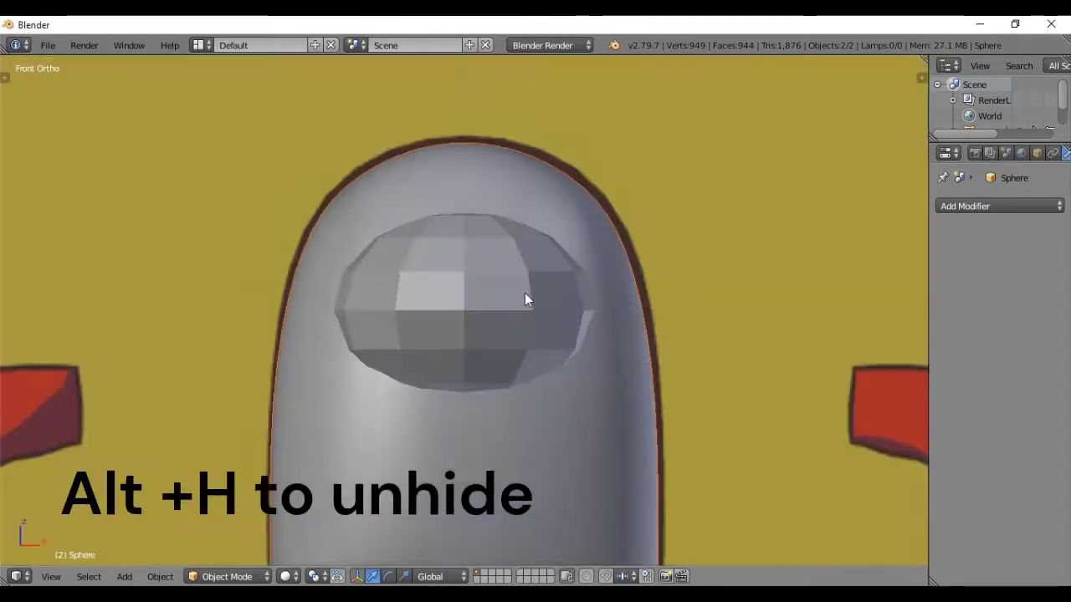
pyautogui.rightClick(462, 298)
pyautogui.hotkey('alt', 'z')
pyautogui.rightClick(462, 303)
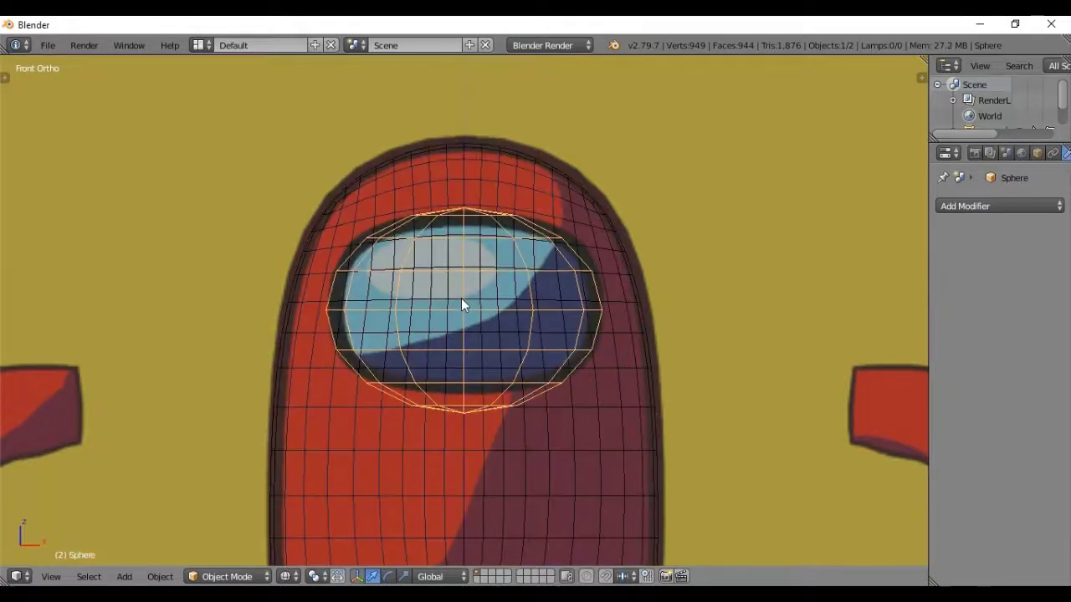
pyautogui.hotkey('ctrl', '2')
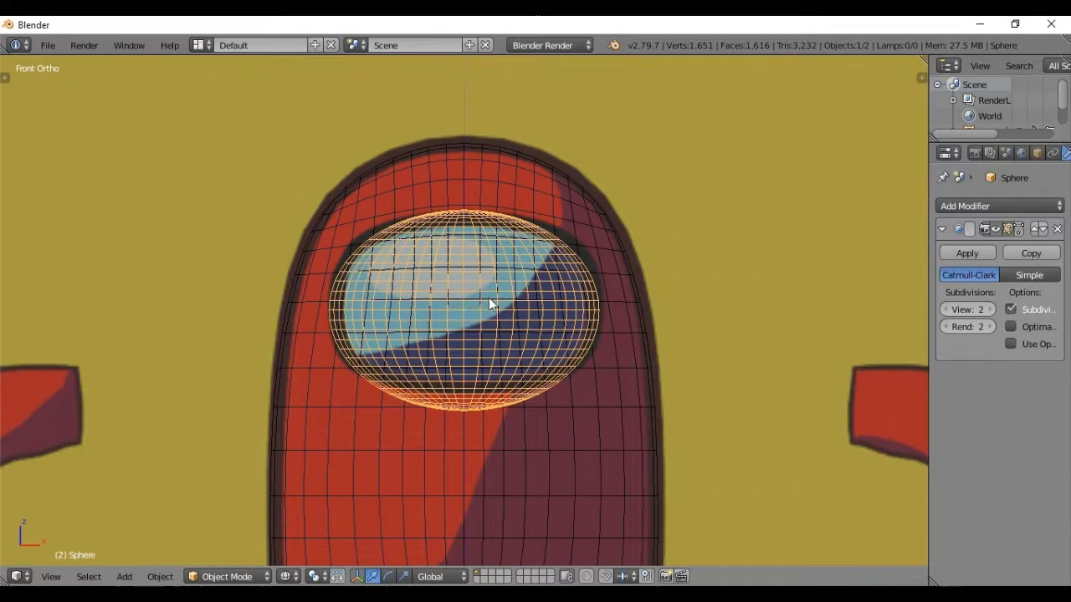
pyautogui.hotkey('alt', 'z')
pyautogui.moveTo(529, 300)
pyautogui.mouseDown(button='middle')
pyautogui.moveTo(433, 331)
pyautogui.moveTo(388, 295)
pyautogui.mouseUp(button='middle')
pyautogui.press('t')
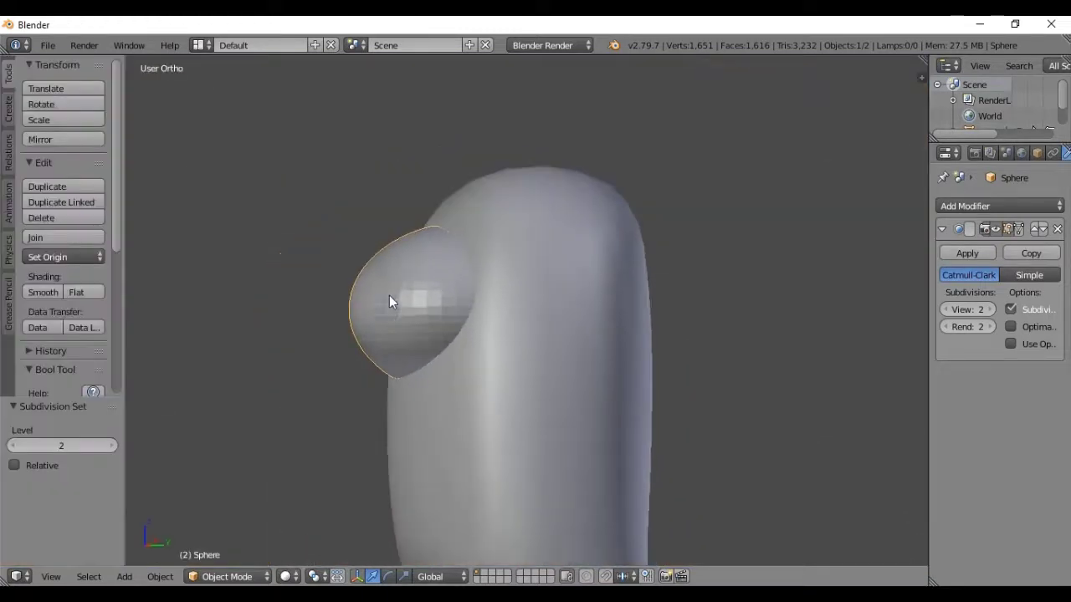
pyautogui.click(43, 294)
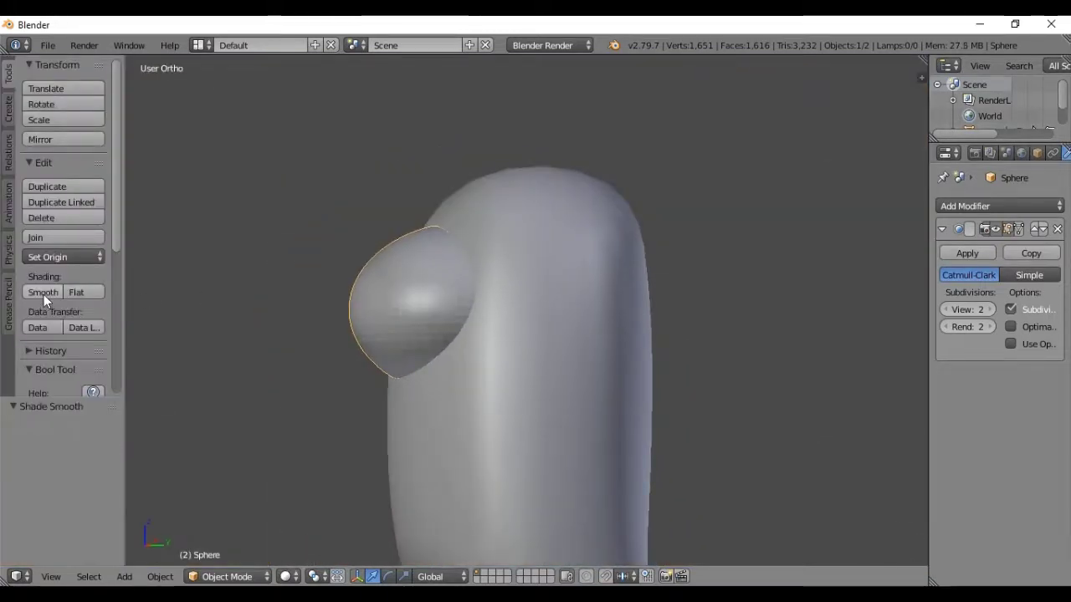
# Scale the visor mesh to about 0.77 along Y so it sits flatter.
pyautogui.press('t')
pyautogui.press('KP_1')
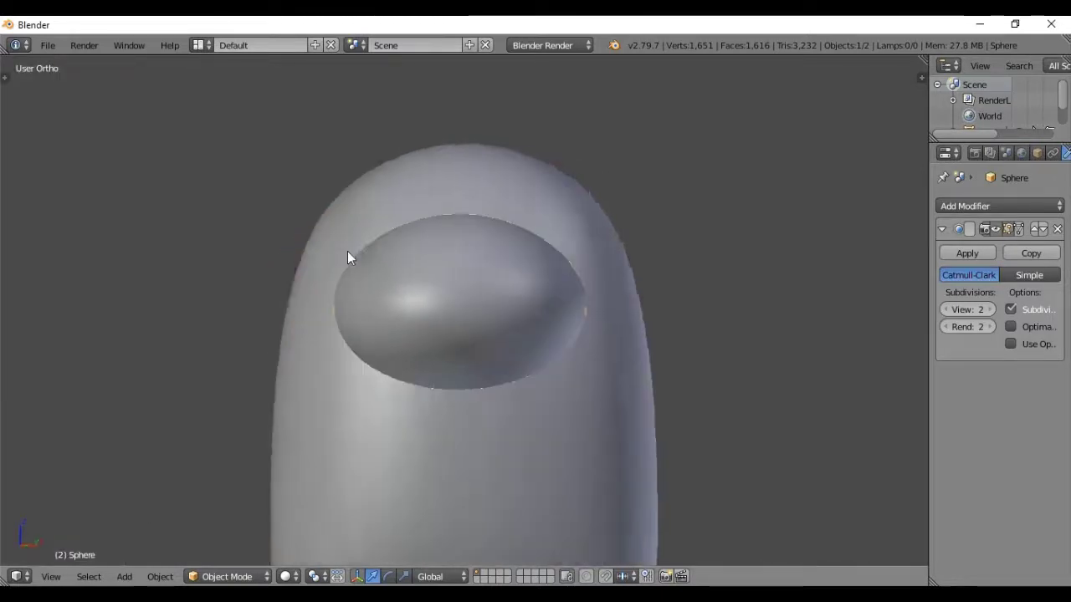
pyautogui.scroll(-4, 426, 326)
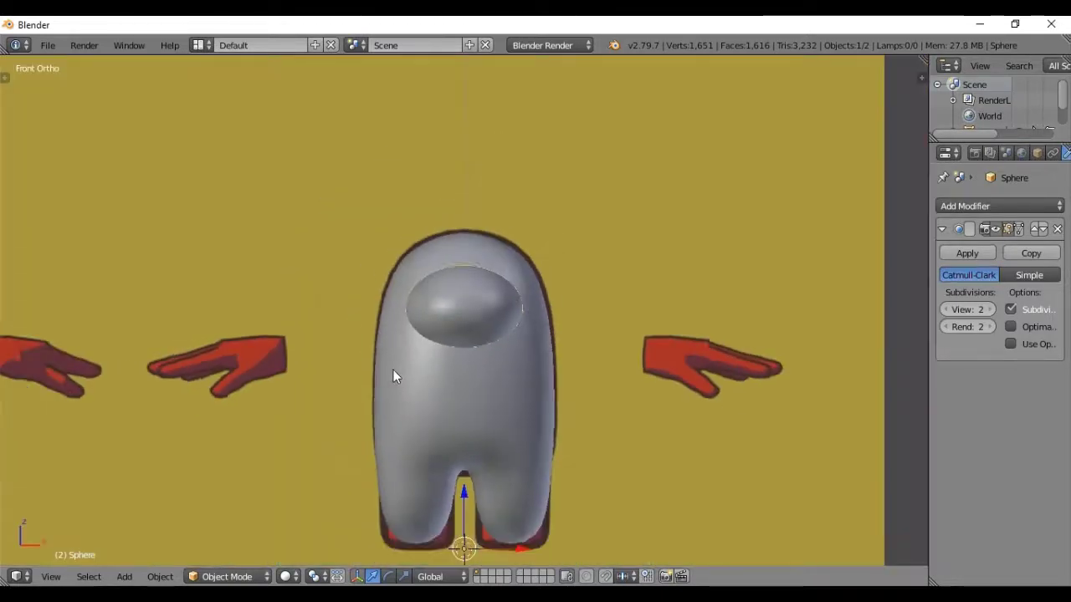
pyautogui.moveTo(369, 373); pyautogui.dragTo(261, 394, button='middle')
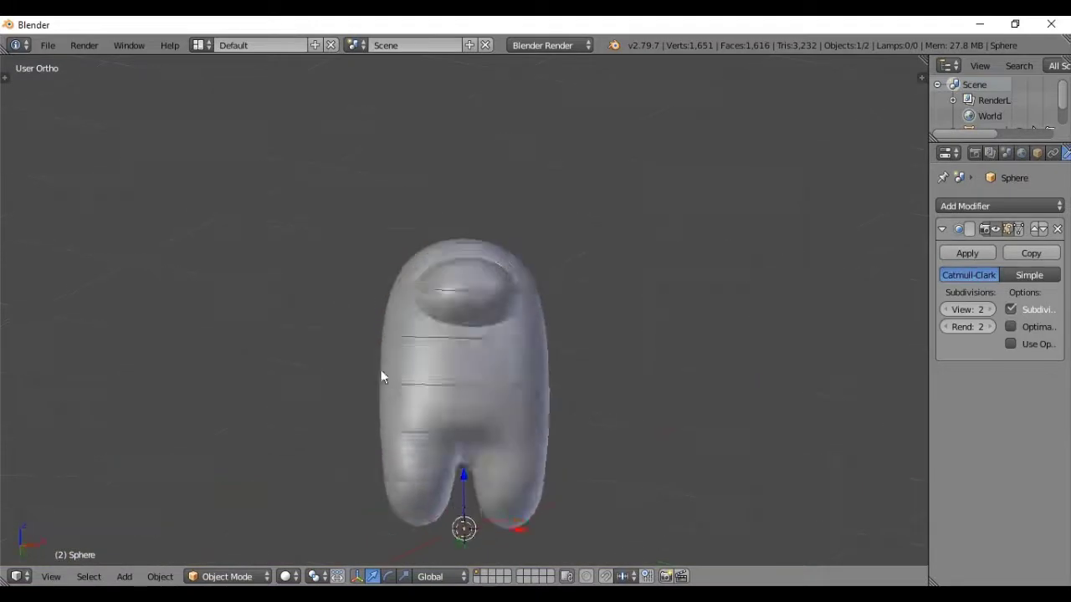
pyautogui.press('Tab')
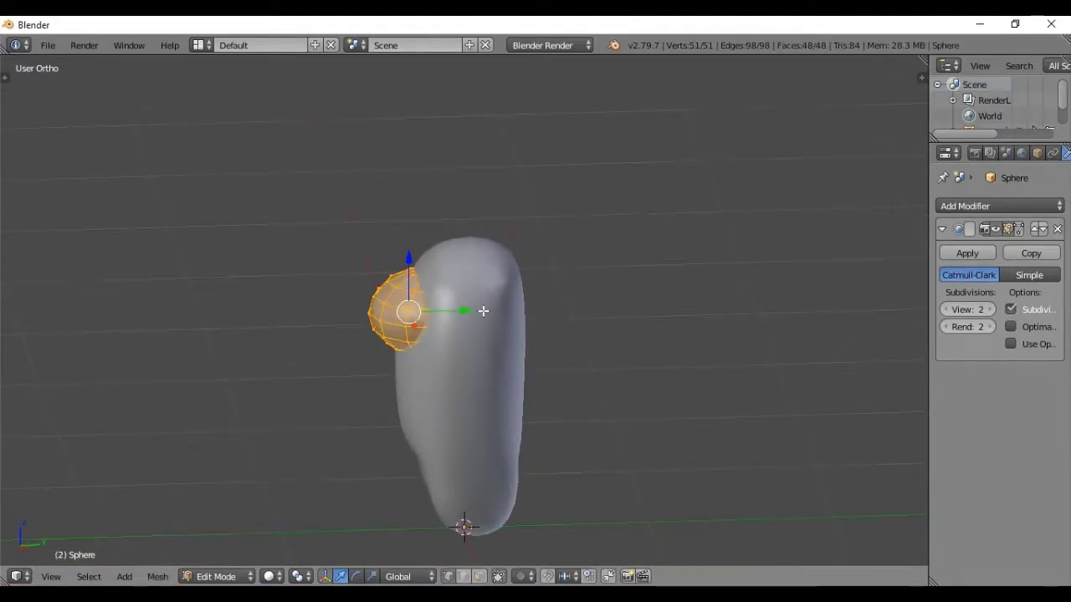
pyautogui.press('s')
pyautogui.press('y')
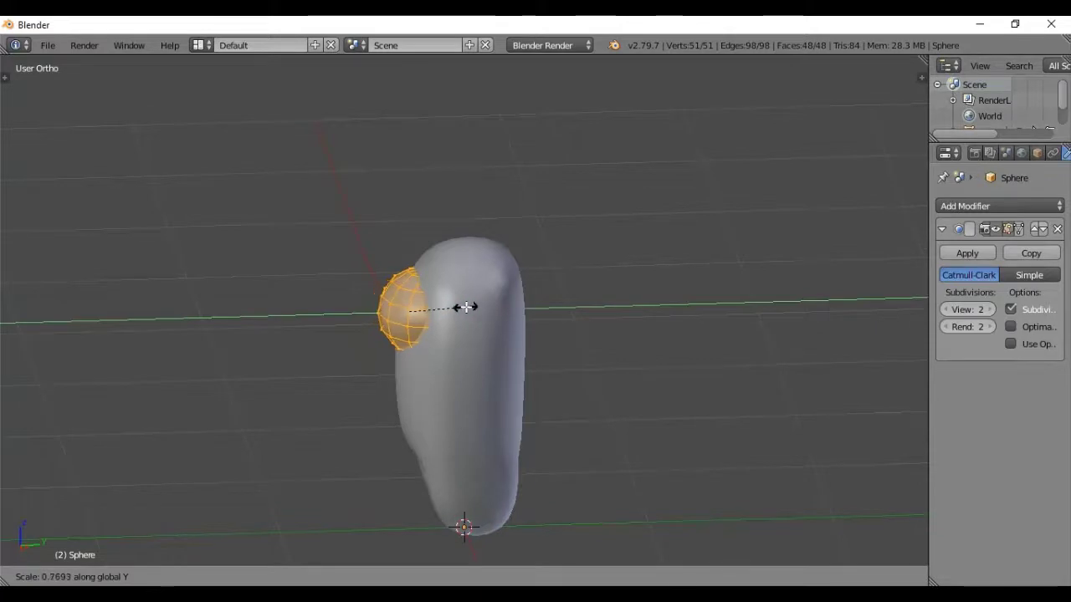
pyautogui.click(465, 307)
pyautogui.press('Tab')
# Switch to the right side view and bring up the Add menu.
pyautogui.moveTo(418, 343)
pyautogui.mouseDown(button='middle')
pyautogui.moveTo(519, 296)
pyautogui.moveTo(578, 340)
pyautogui.moveTo(375, 307)
pyautogui.mouseUp(button='middle')
pyautogui.press('KP_3')
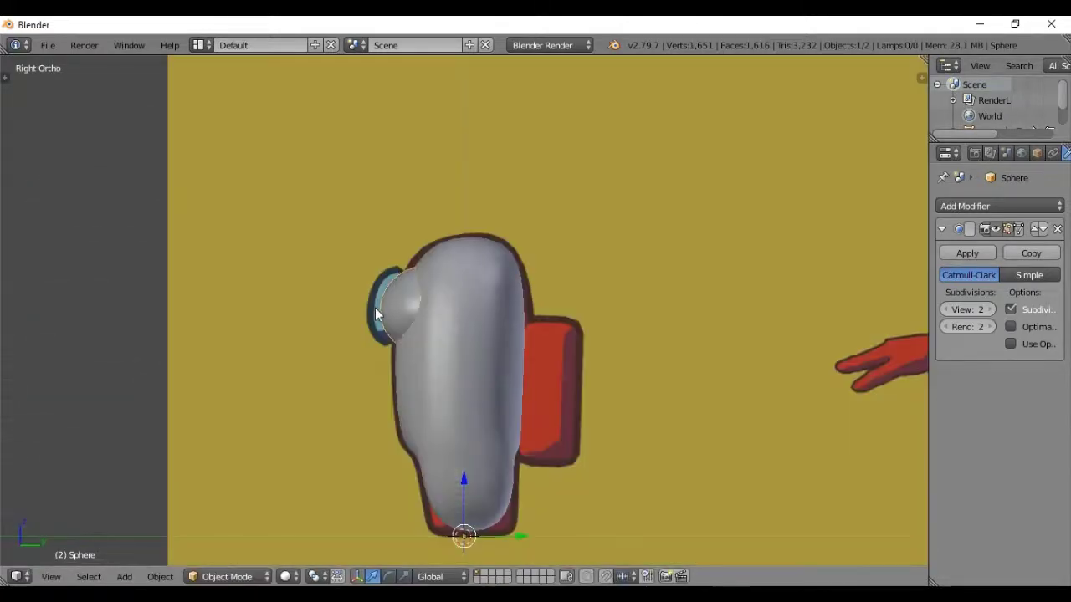
pyautogui.hotkey('shift', 'a')
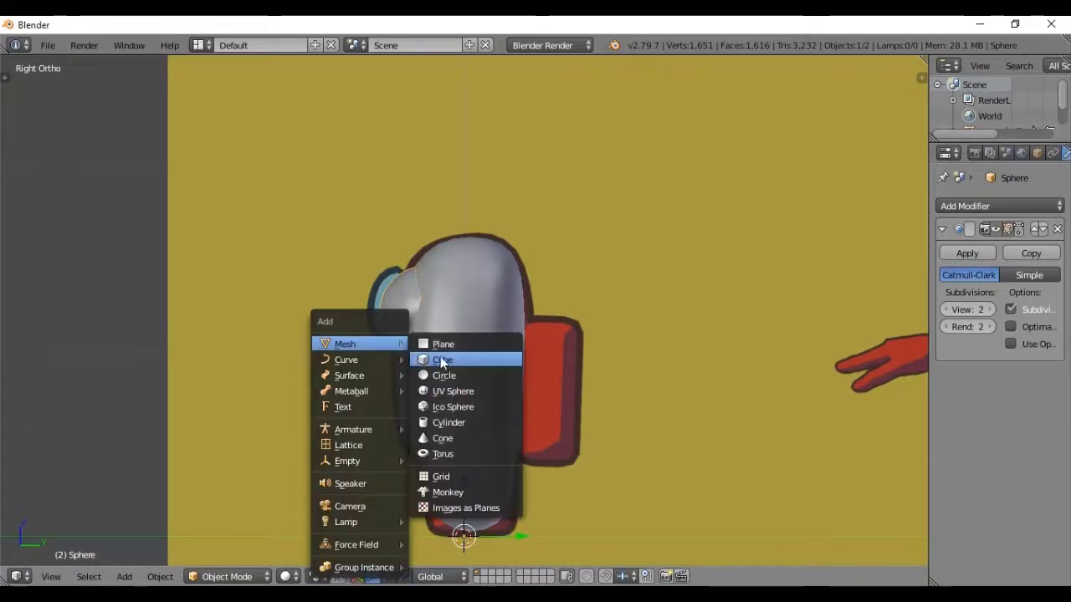
# Add a cube, hide all other objects, and show it as a wireframe in side view.
pyautogui.click(441, 359)
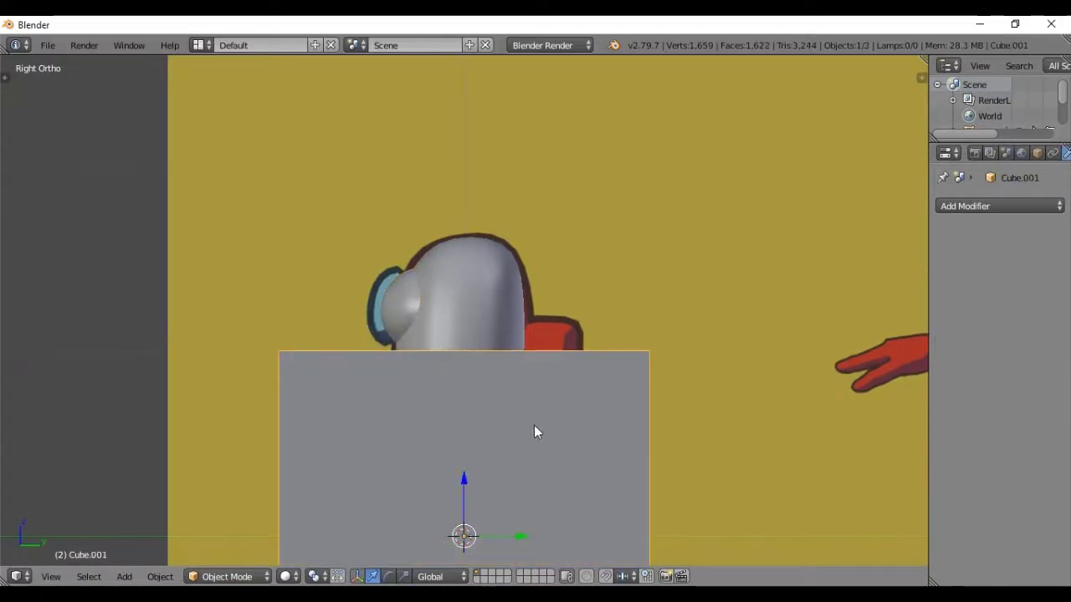
pyautogui.moveTo(624, 400)
pyautogui.mouseDown(button='middle')
pyautogui.moveTo(562, 406)
pyautogui.moveTo(550, 424)
pyautogui.mouseUp(button='middle')
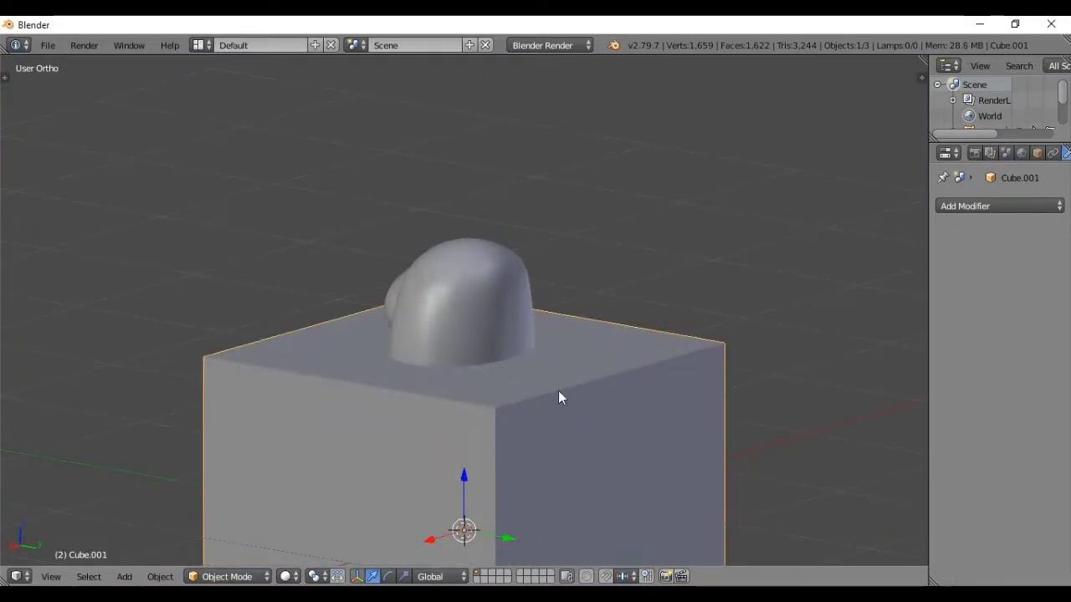
pyautogui.hotkey('shift', 'h')
pyautogui.press('KP_1')
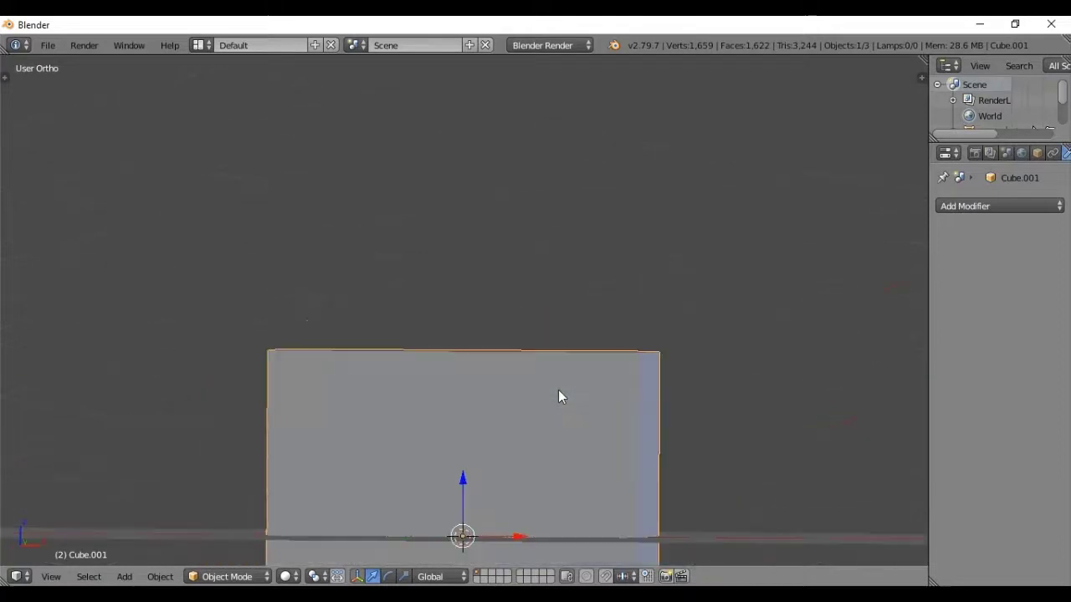
pyautogui.press('z')
pyautogui.press('KP_3')
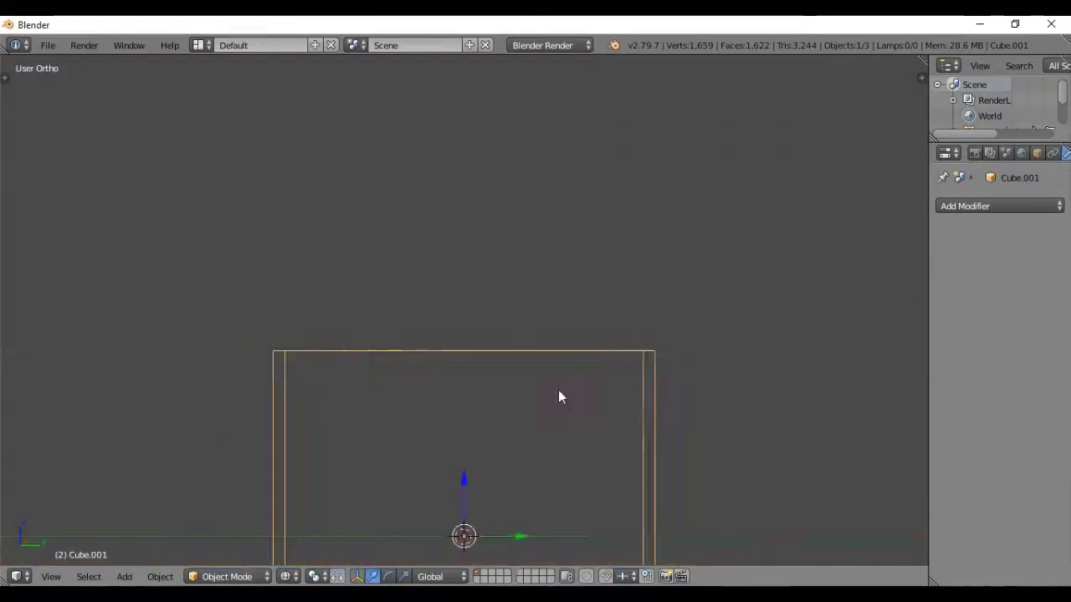
# In Edit Mode, raise and shrink the cube, moving it toward the backpack.
pyautogui.press('Tab')
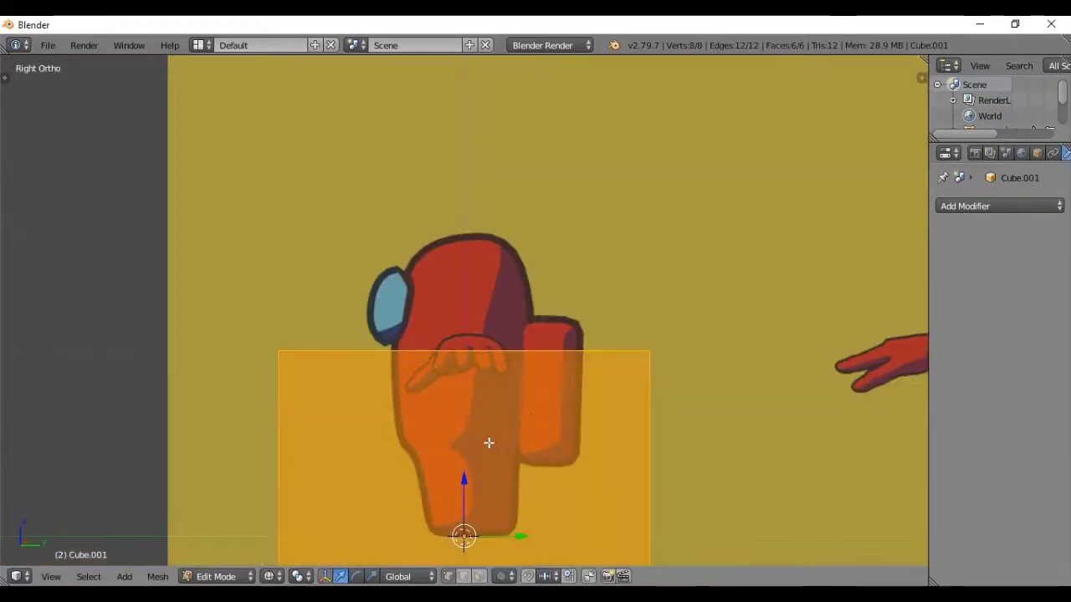
pyautogui.press('g')
pyautogui.press('z')
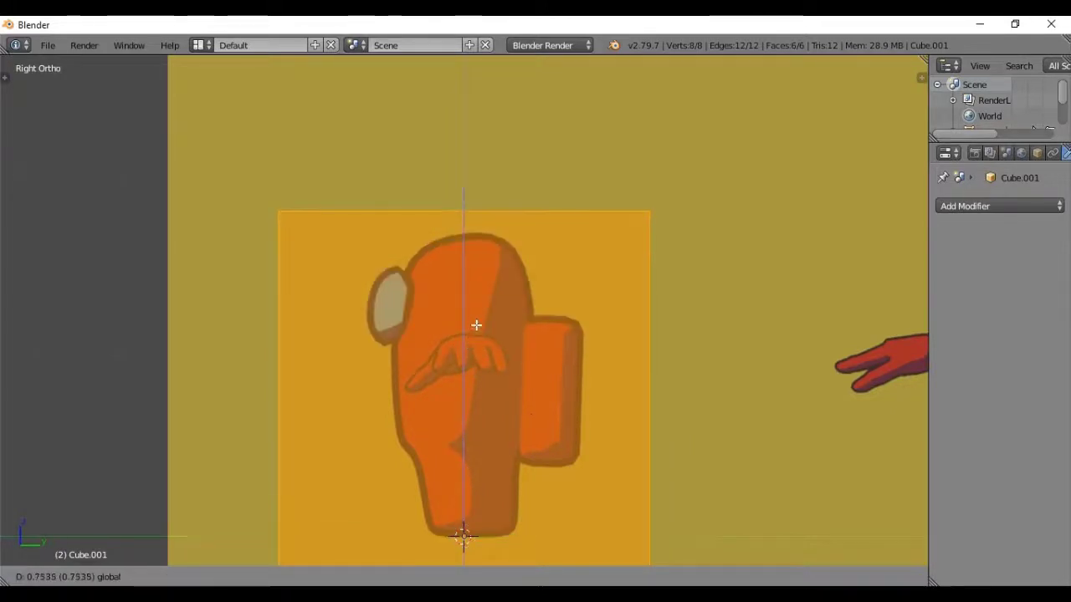
pyautogui.click(669, 259)
pyautogui.press('s')
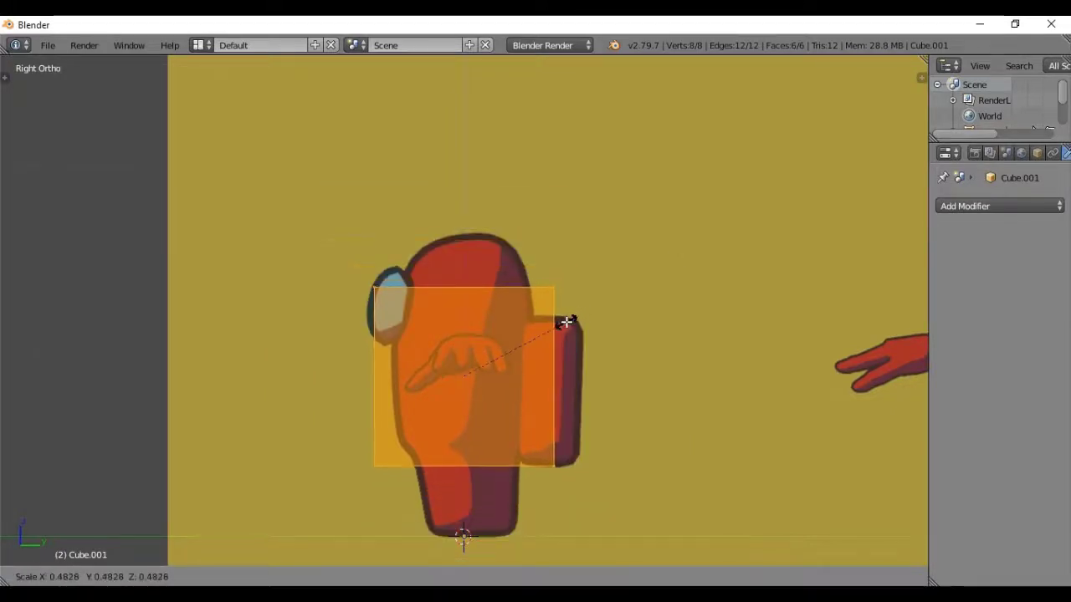
pyautogui.click(569, 319)
pyautogui.moveTo(463, 320); pyautogui.dragTo(464, 327)
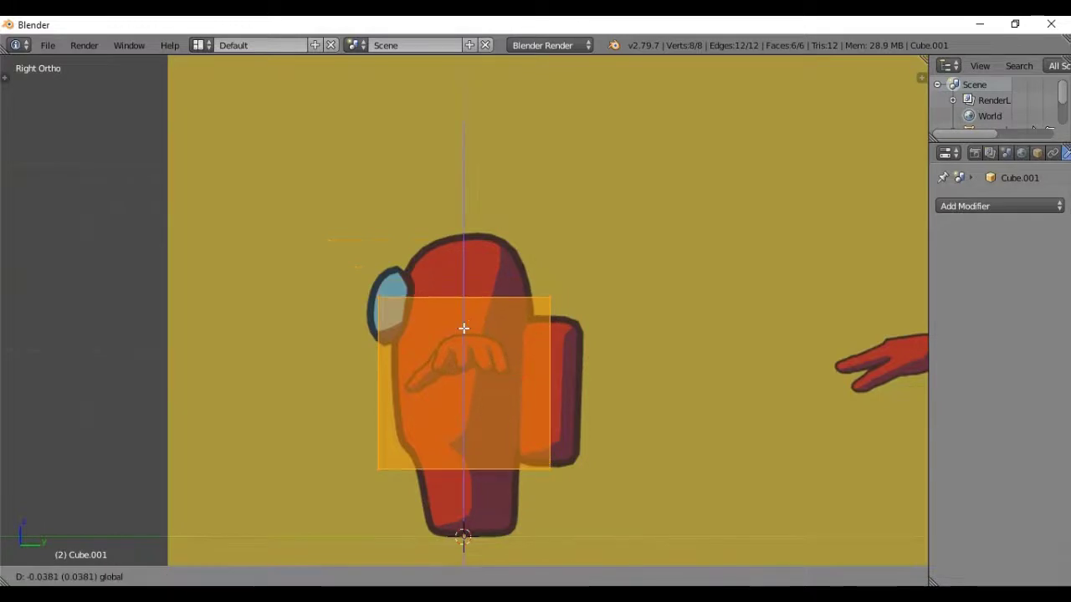
pyautogui.moveTo(519, 383); pyautogui.dragTo(586, 383)
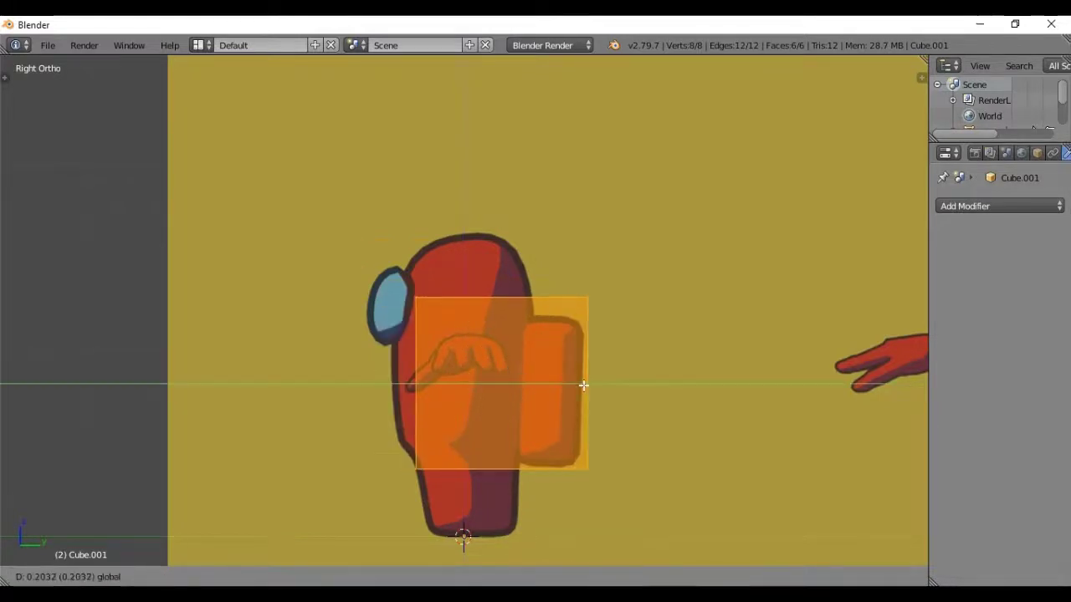
# Thin the box along Y, shorten it along Z, and align it over the backpack outline.
pyautogui.press('s')
pyautogui.press('y')
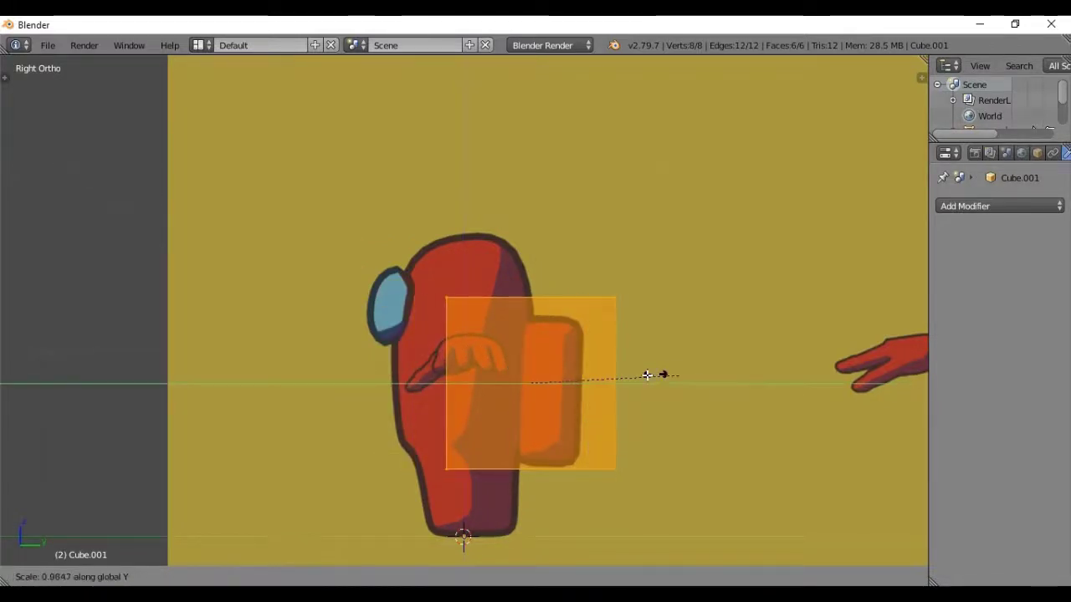
pyautogui.click(599, 380)
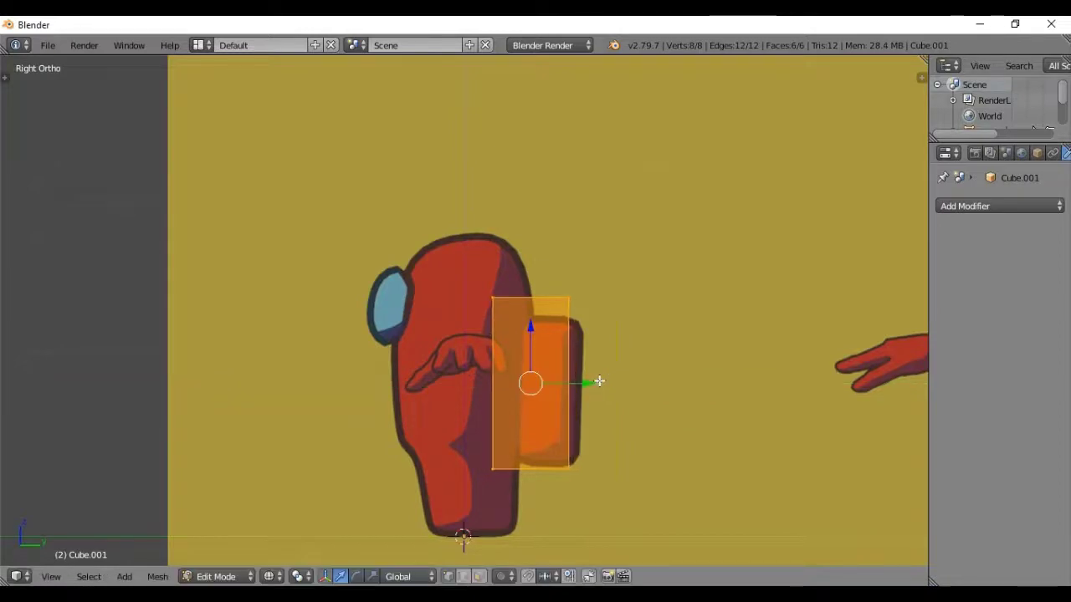
pyautogui.moveTo(590, 383); pyautogui.dragTo(608, 386)
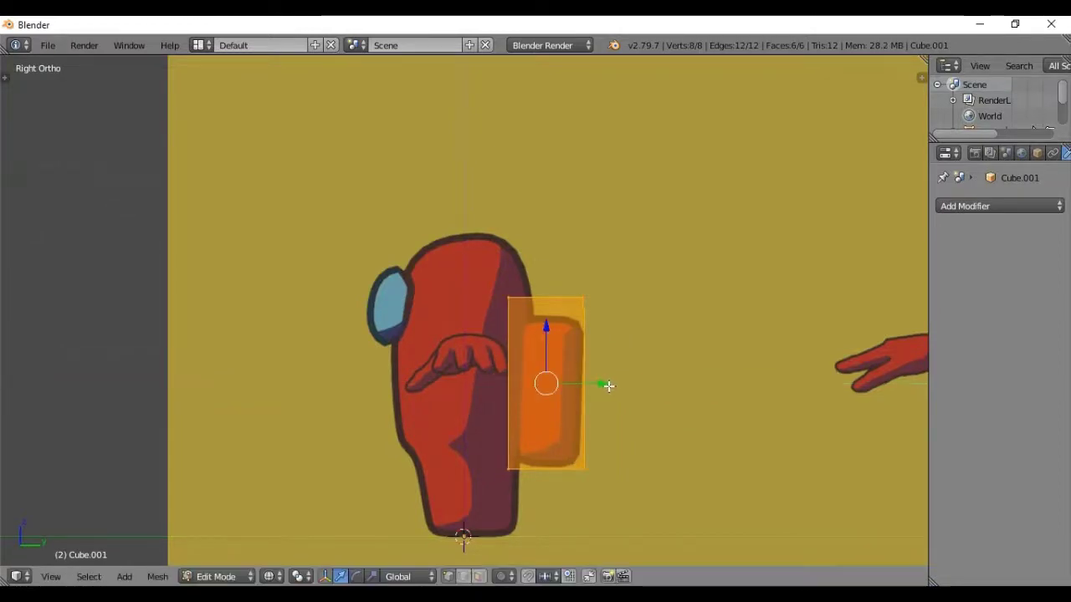
pyautogui.press('s')
pyautogui.press('z')
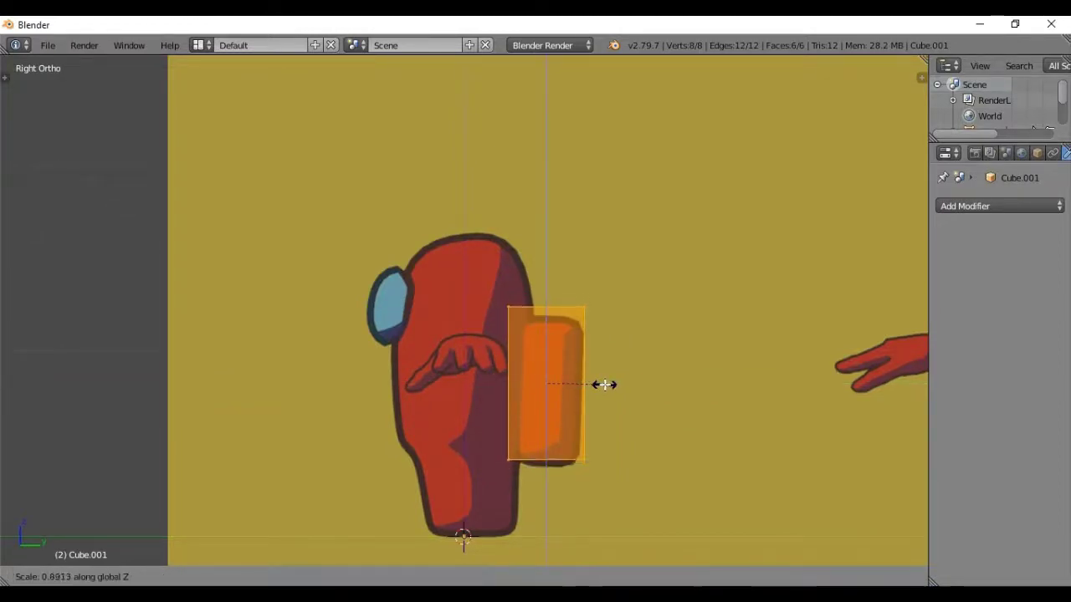
pyautogui.click(606, 385)
pyautogui.moveTo(546, 330); pyautogui.dragTo(546, 337)
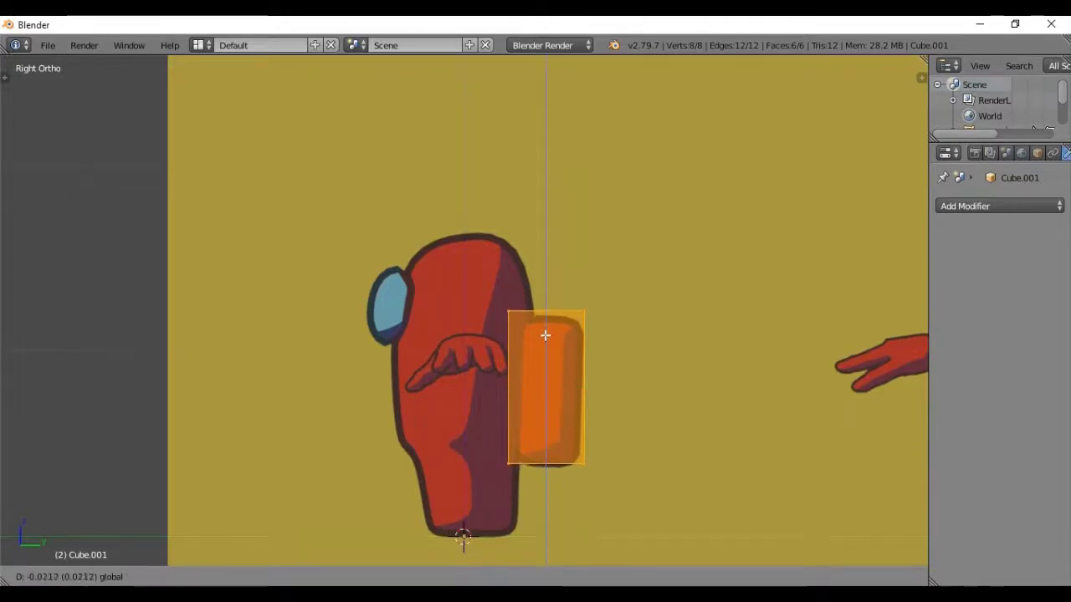
# In front view, narrow the box along X to about 0.83.
pyautogui.press('KP_1')
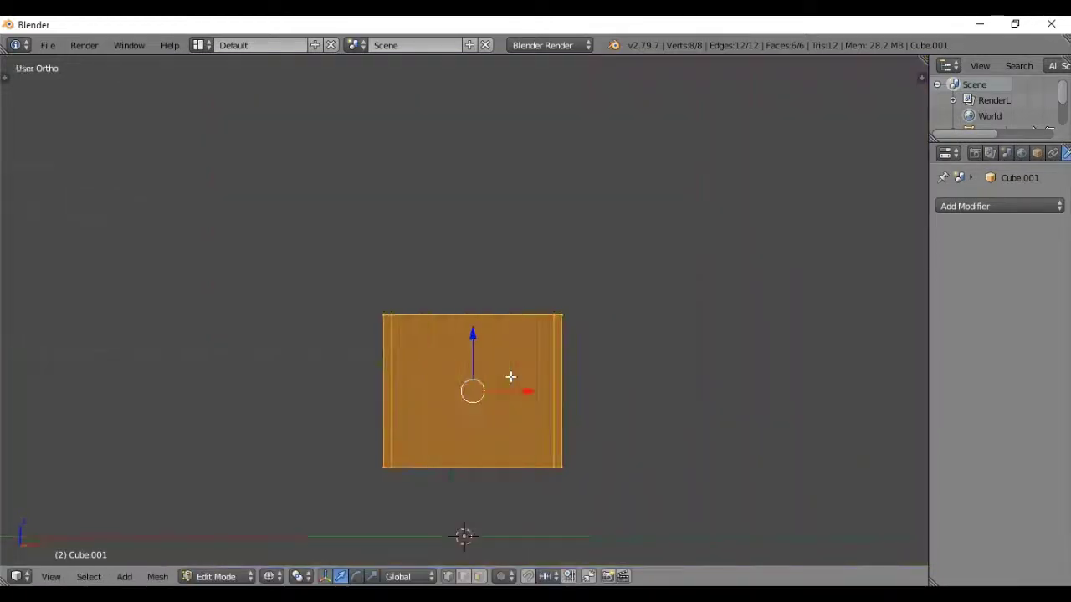
pyautogui.press('s')
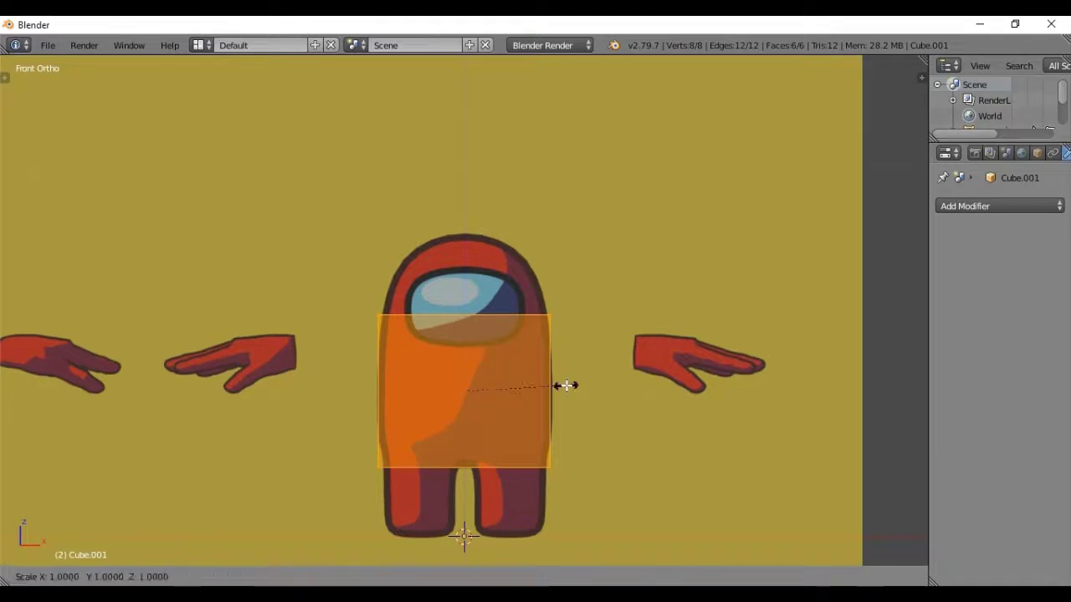
pyautogui.press('x')
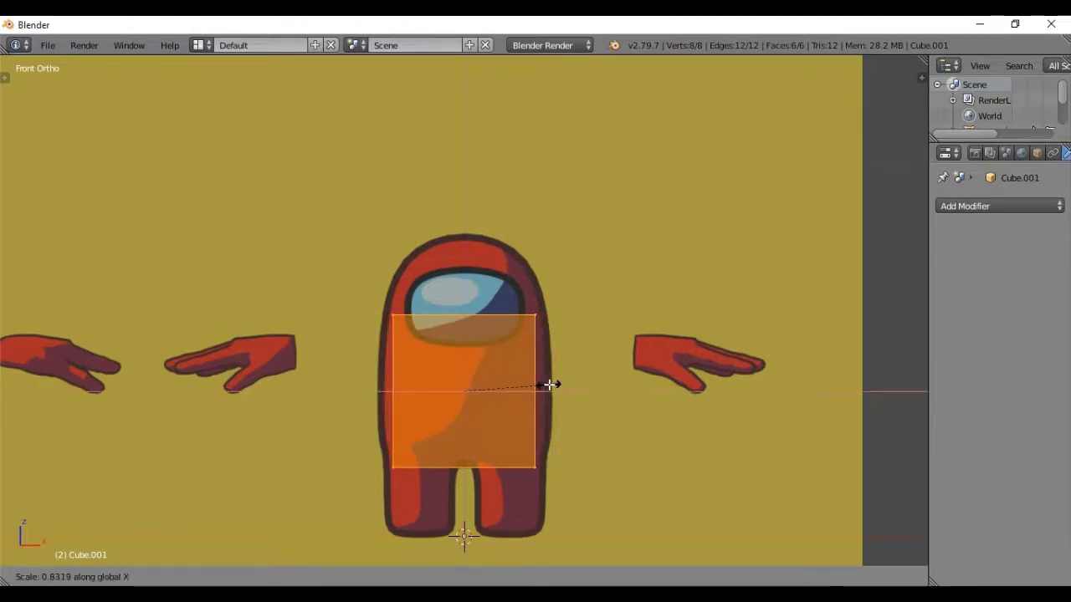
pyautogui.click(549, 385)
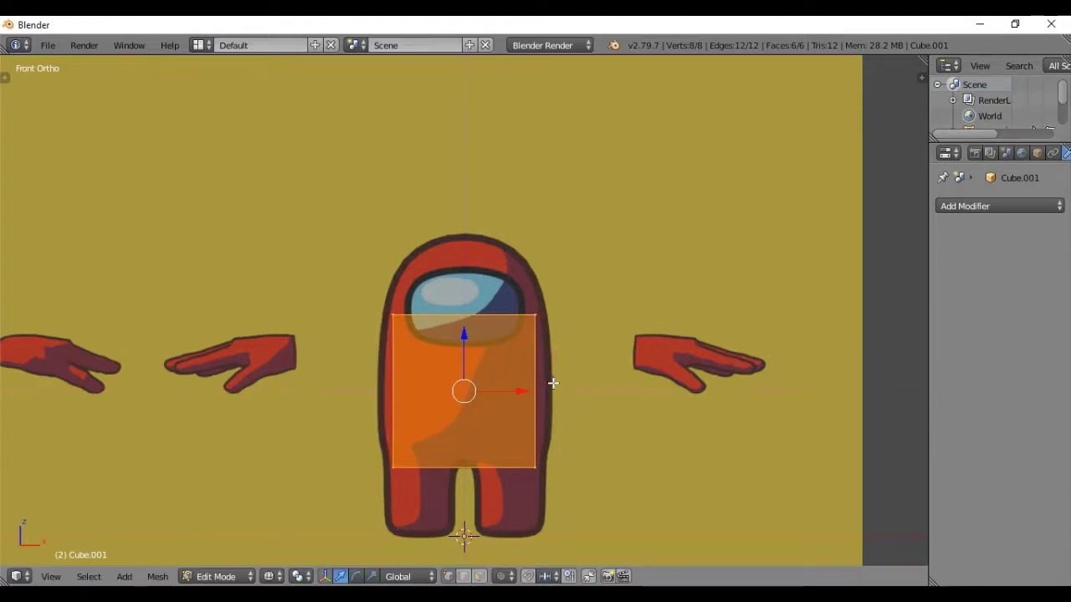
# Add a Subdivision Surface modifier to the backpack box and collapse its panel.
pyautogui.click(1006, 203)
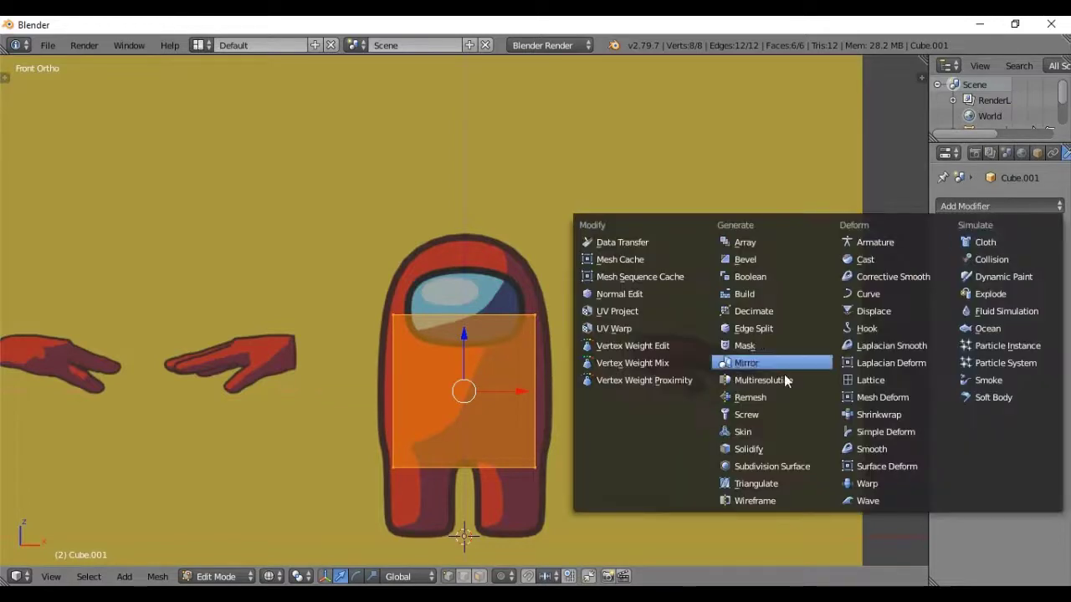
pyautogui.click(758, 466)
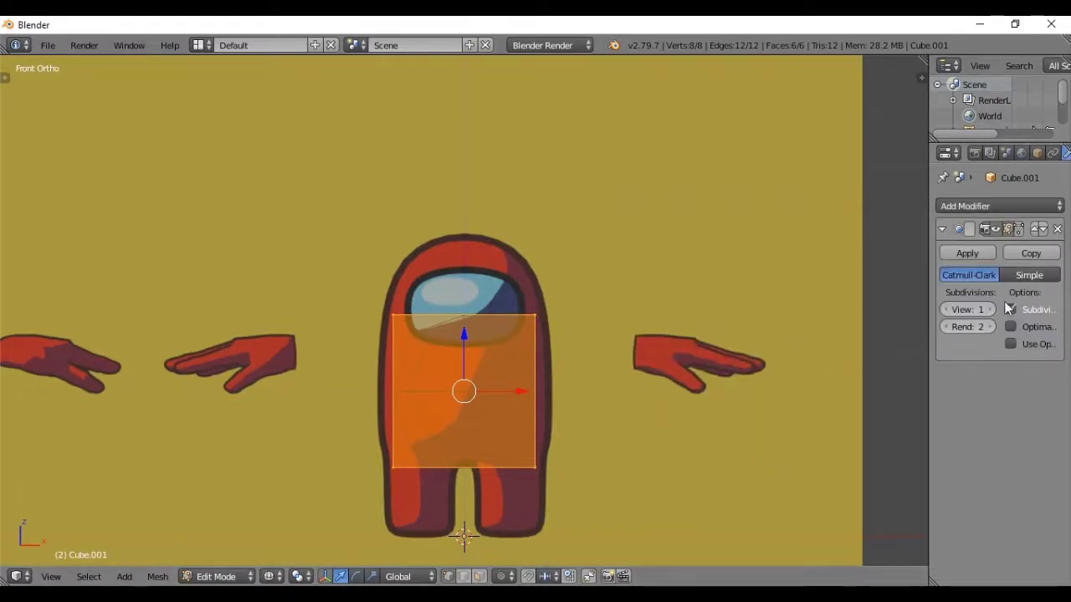
pyautogui.click(942, 229)
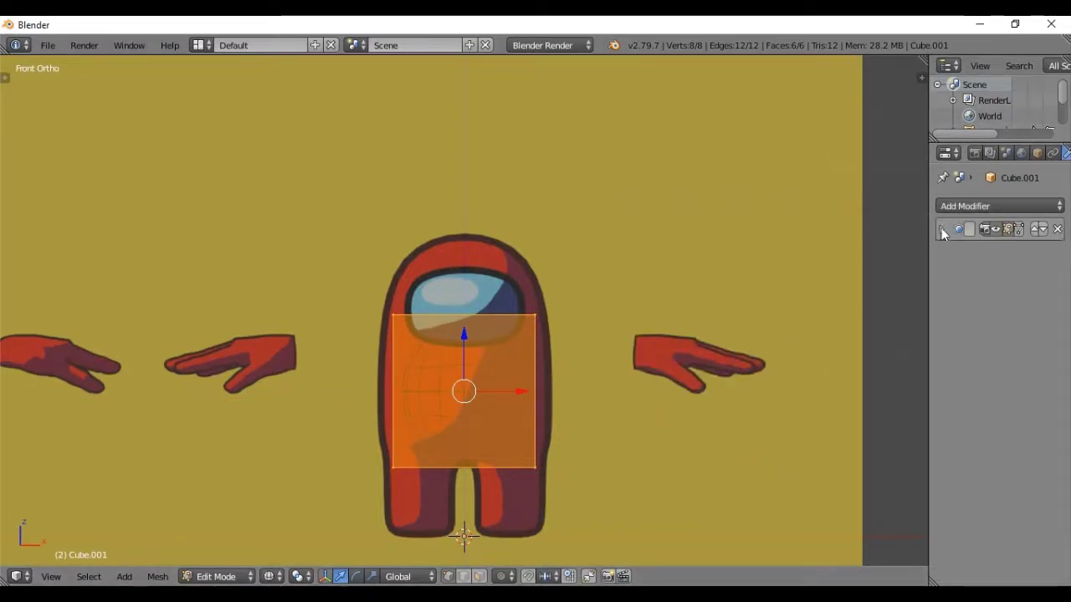
# Cut a centred vertical edge loop through the backpack and bevel it into a strip.
pyautogui.moveTo(648, 328)
pyautogui.mouseDown(button='middle')
pyautogui.moveTo(494, 365)
pyautogui.moveTo(605, 357)
pyautogui.mouseUp(button='middle')
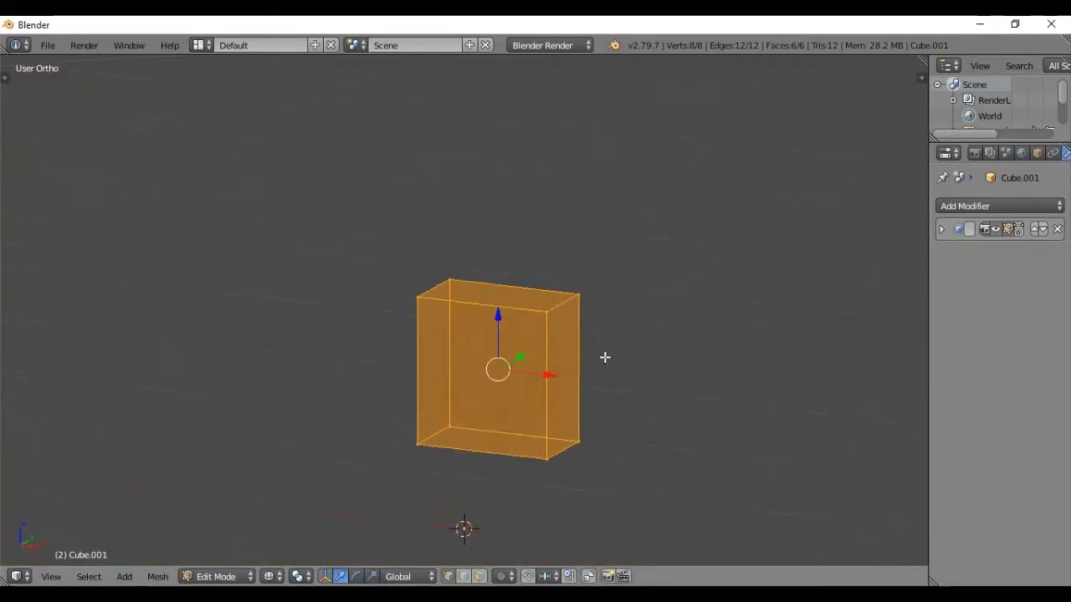
pyautogui.hotkey('ctrl', 'r')
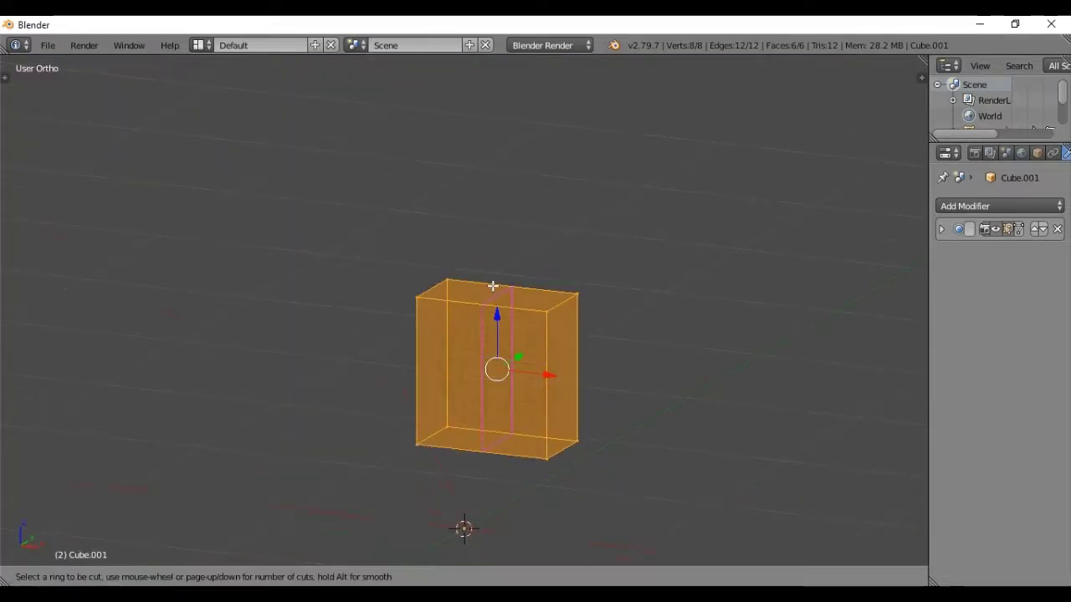
pyautogui.click(492, 286)
pyautogui.rightClick(493, 286)
pyautogui.hotkey('ctrl', 'b')
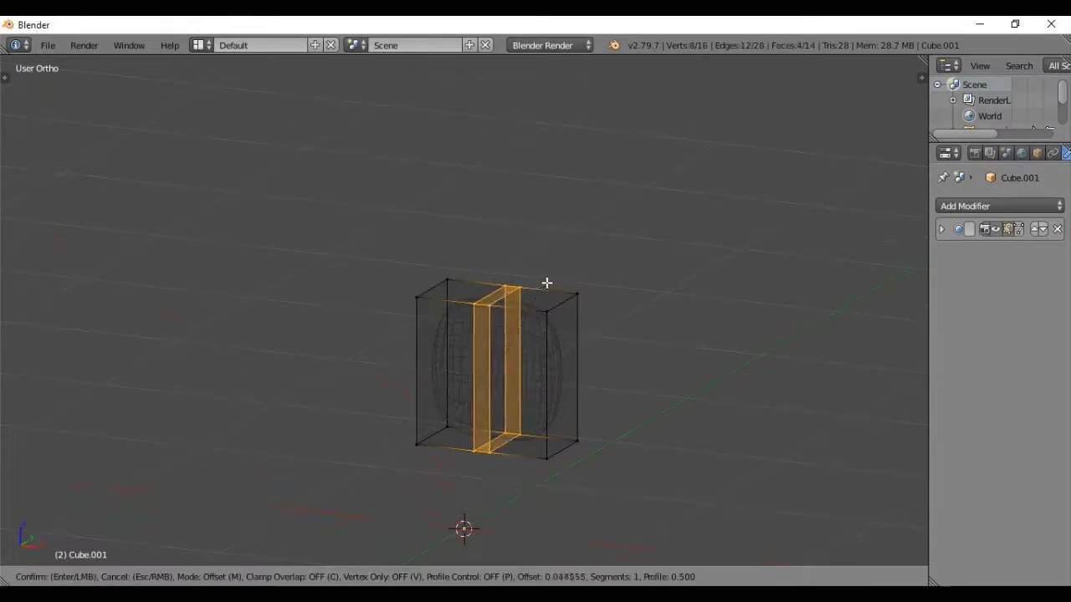
pyautogui.rightClick(555, 265)
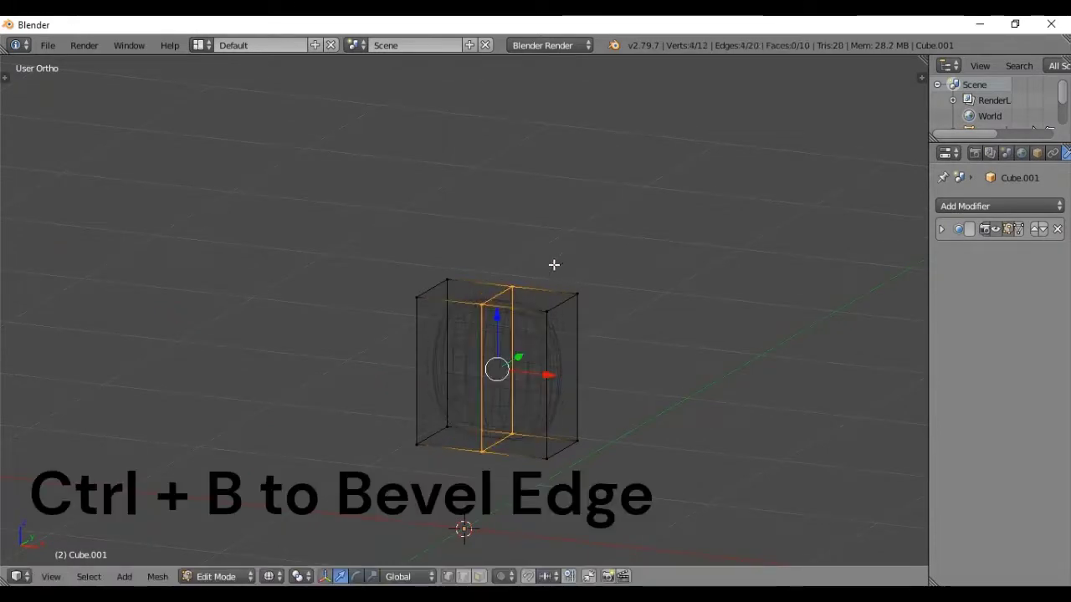
pyautogui.hotkey('ctrl', 'b')
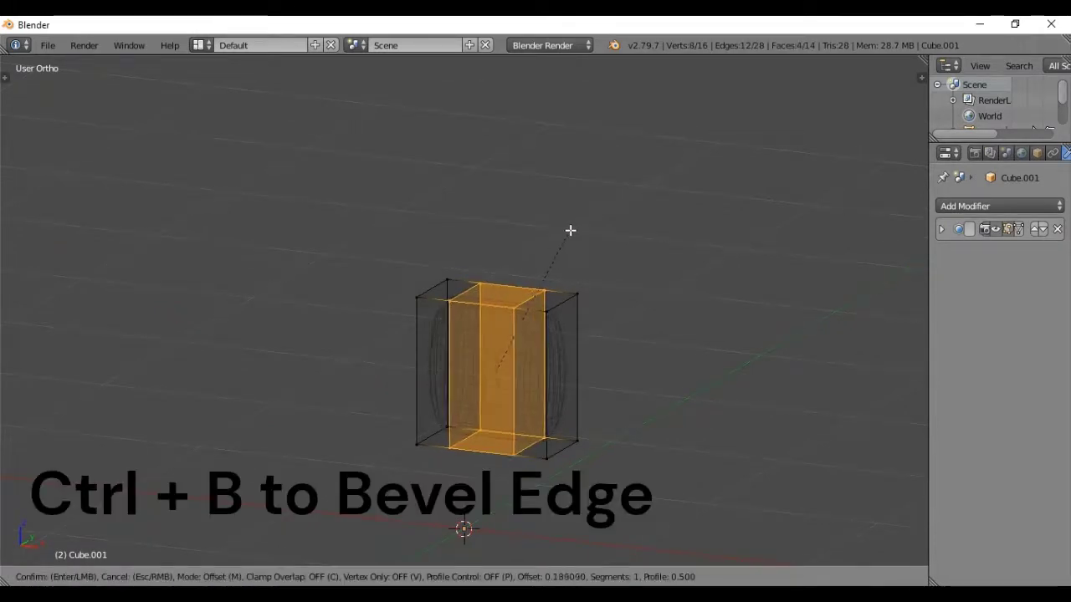
pyautogui.click(574, 228)
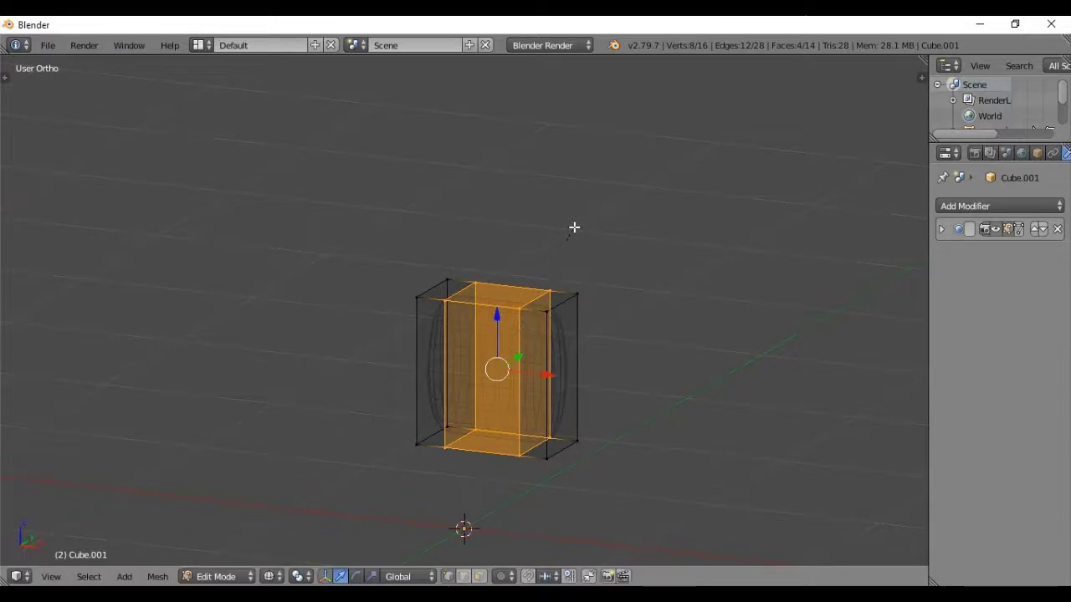
# Cut a centred horizontal edge loop around the backpack and bevel it.
pyautogui.hotkey('ctrl', 'r')
pyautogui.click(533, 385)
pyautogui.rightClick(533, 385)
pyautogui.hotkey('ctrl', 'b')
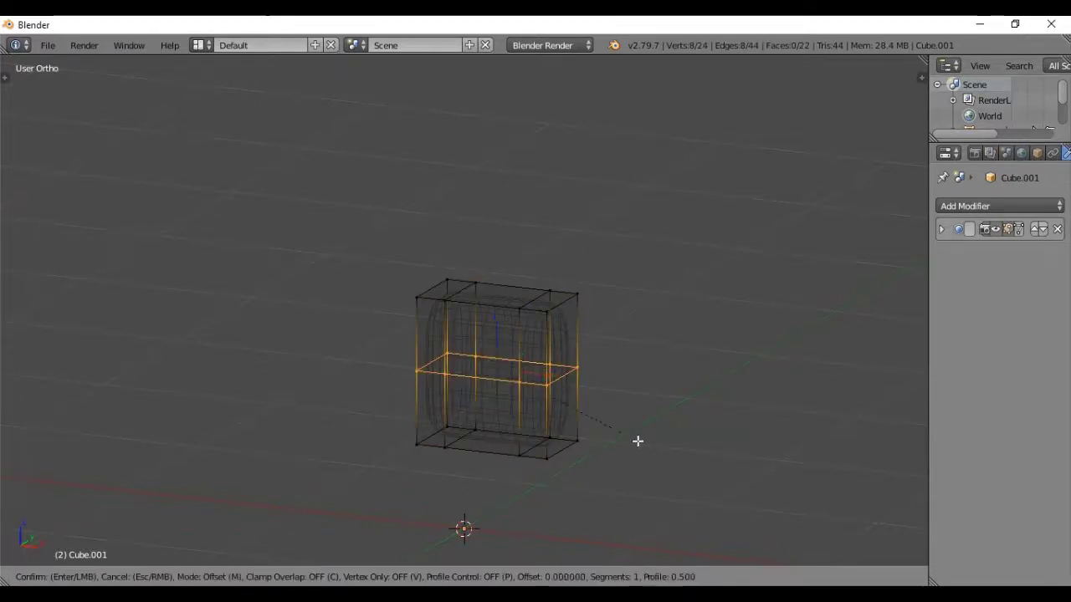
pyautogui.click(693, 436)
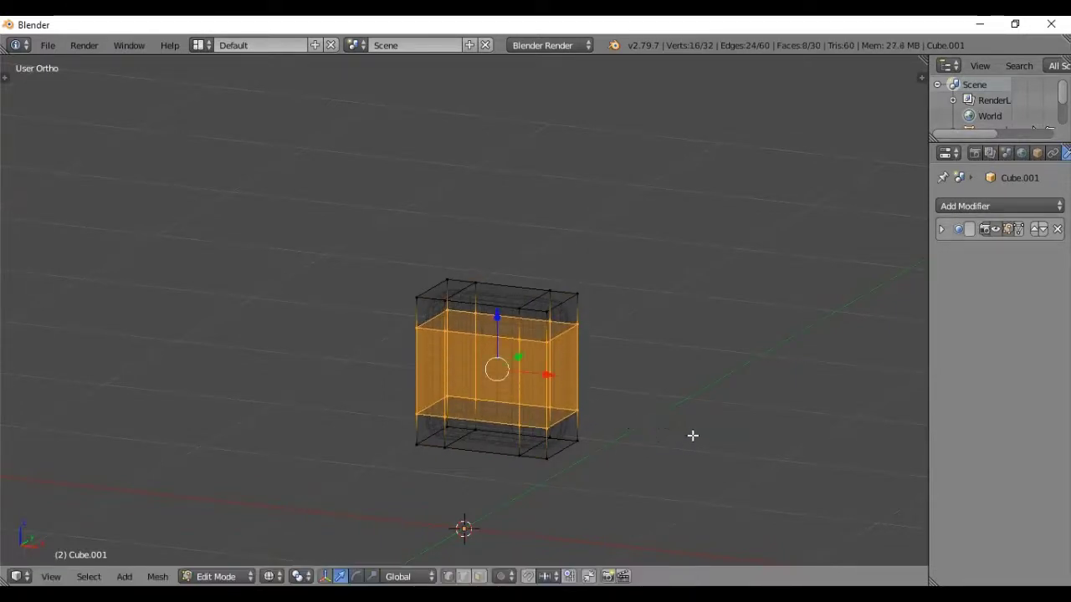
# Return to Object Mode in solid shading and unhide the crewmate's body.
pyautogui.press('Tab')
pyautogui.press('z')
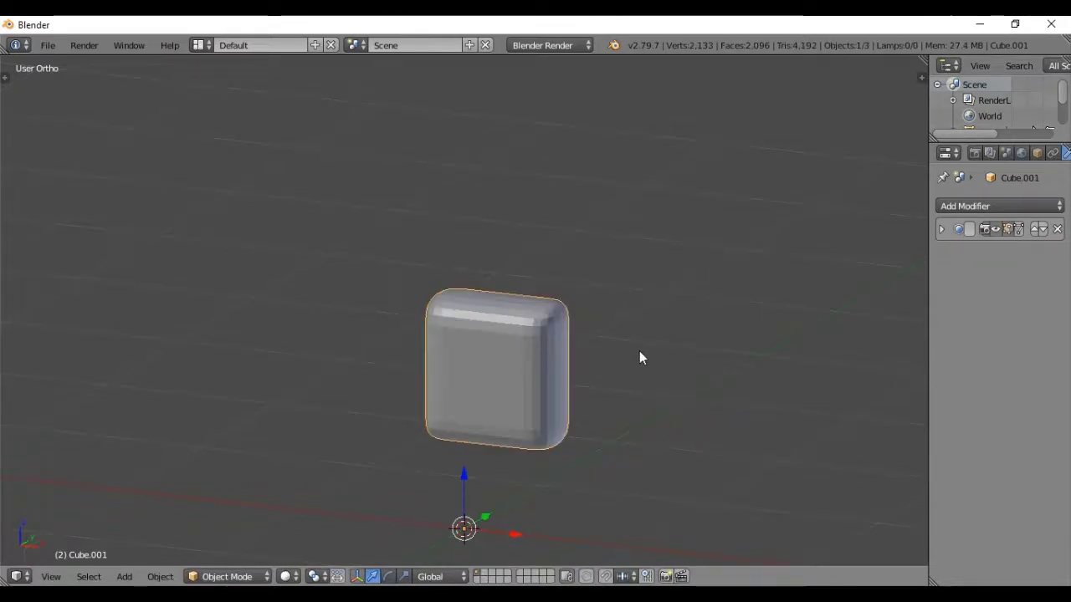
pyautogui.moveTo(639, 353); pyautogui.dragTo(495, 348, button='middle')
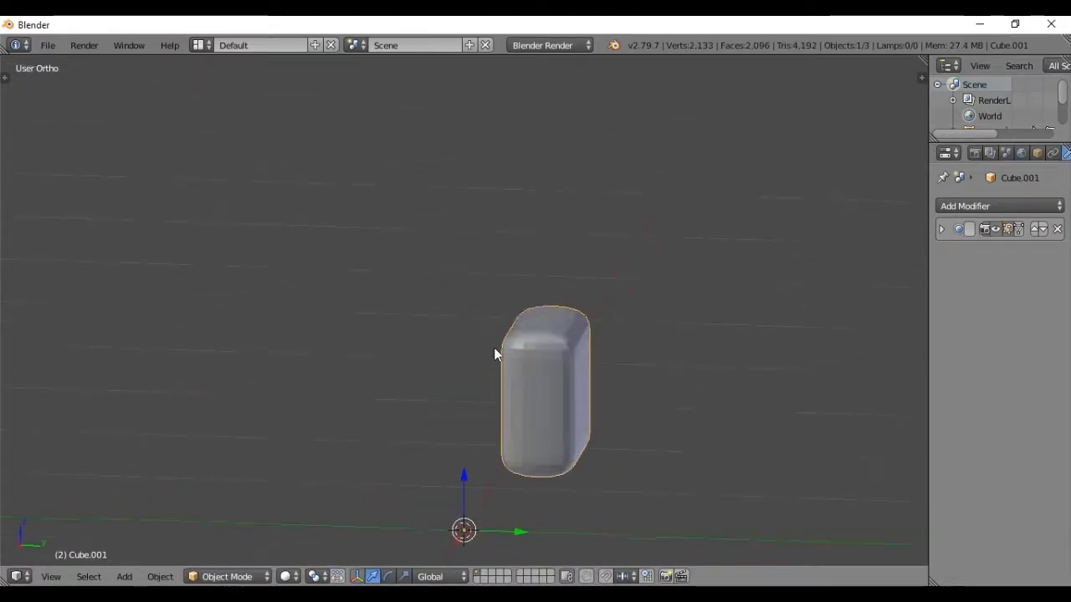
pyautogui.hotkey('alt', 'h')
pyautogui.moveTo(530, 334)
pyautogui.mouseDown(button='middle')
pyautogui.moveTo(377, 294)
pyautogui.moveTo(528, 332)
pyautogui.moveTo(428, 373)
pyautogui.mouseUp(button='middle')
# Raise the backpack's top face straight up along Z.
pyautogui.press('Tab')
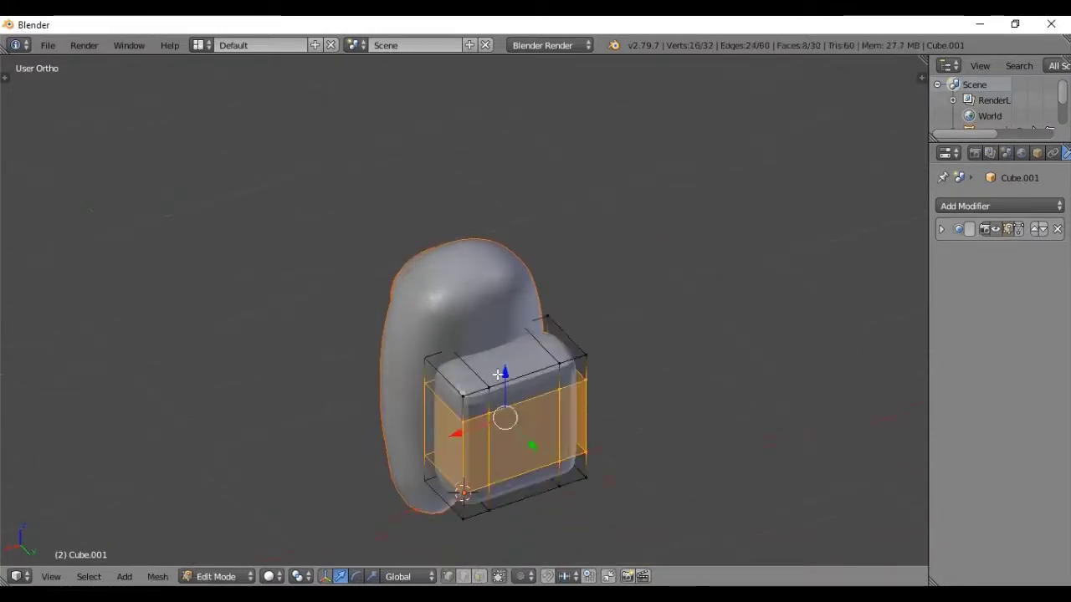
pyautogui.click(480, 577)
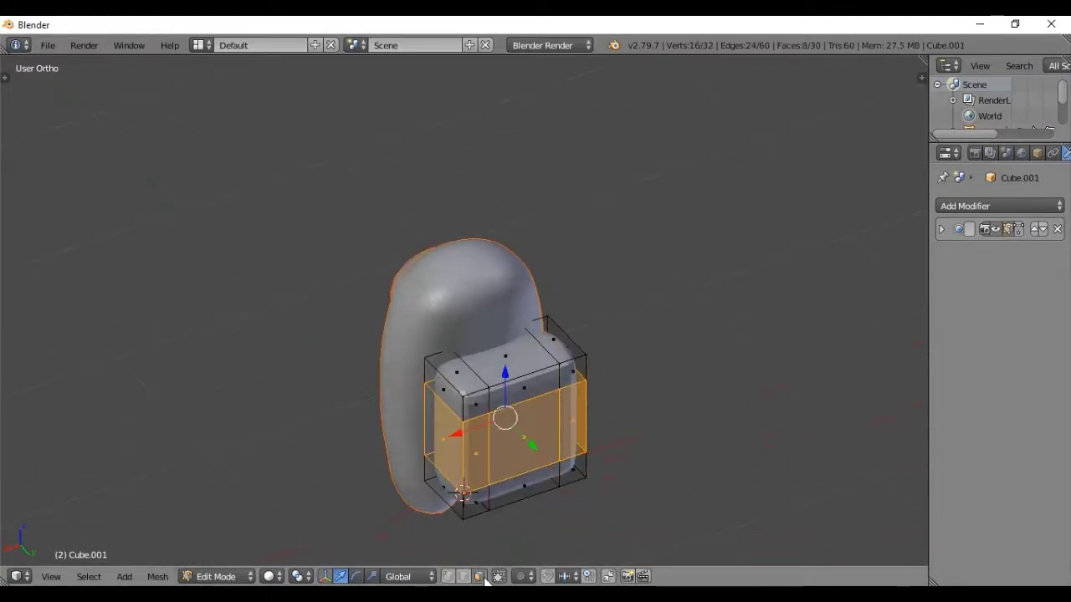
pyautogui.rightClick(506, 355)
pyautogui.press('g')
pyautogui.press('z')
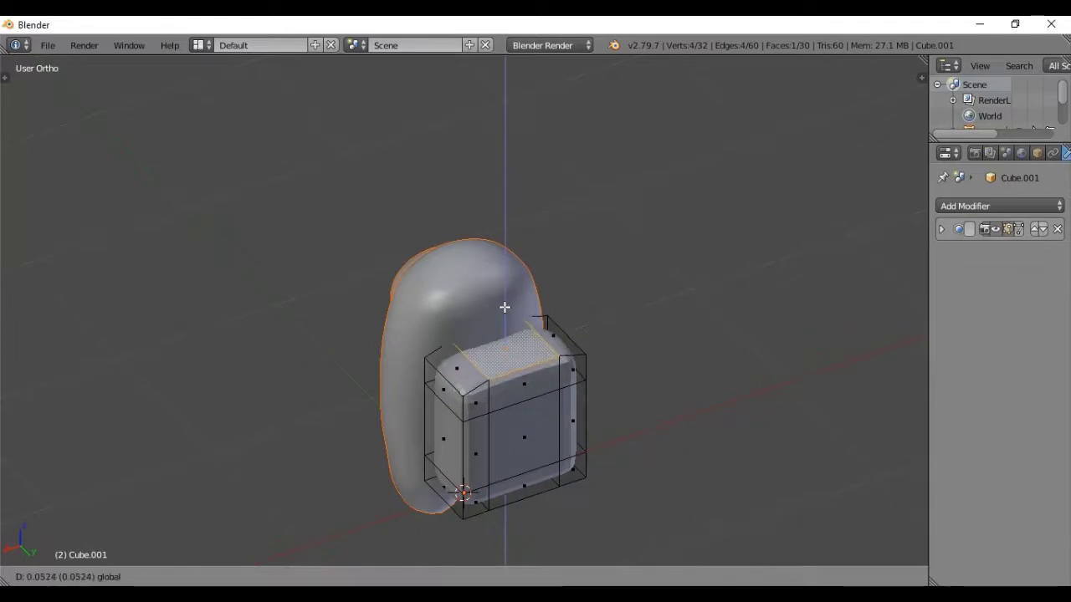
pyautogui.click(506, 311)
pyautogui.press('Tab')
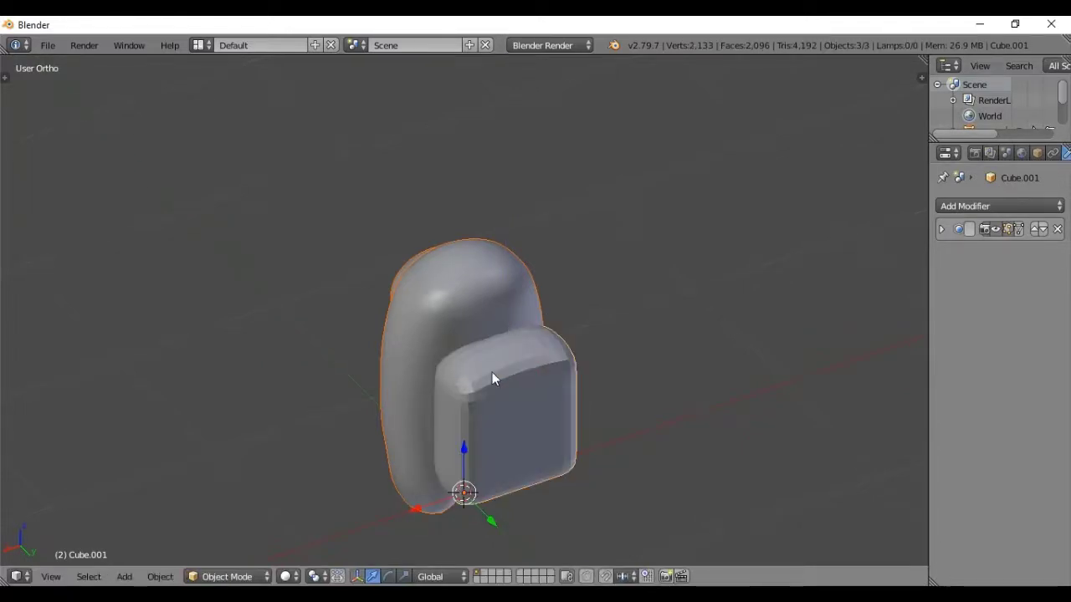
pyautogui.moveTo(492, 373)
pyautogui.mouseDown(button='middle')
pyautogui.moveTo(588, 301)
pyautogui.moveTo(610, 309)
pyautogui.mouseUp(button='middle')
# Select the backpack's vertical side edges and edge-slide them toward the corners.
pyautogui.press('Tab')
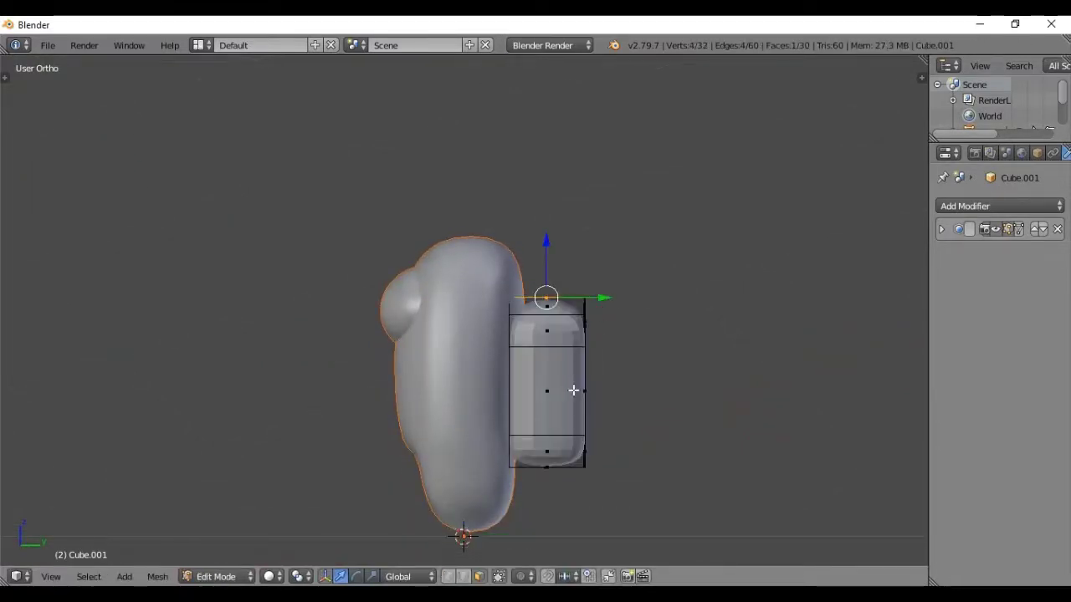
pyautogui.moveTo(574, 387); pyautogui.dragTo(458, 419, button='middle')
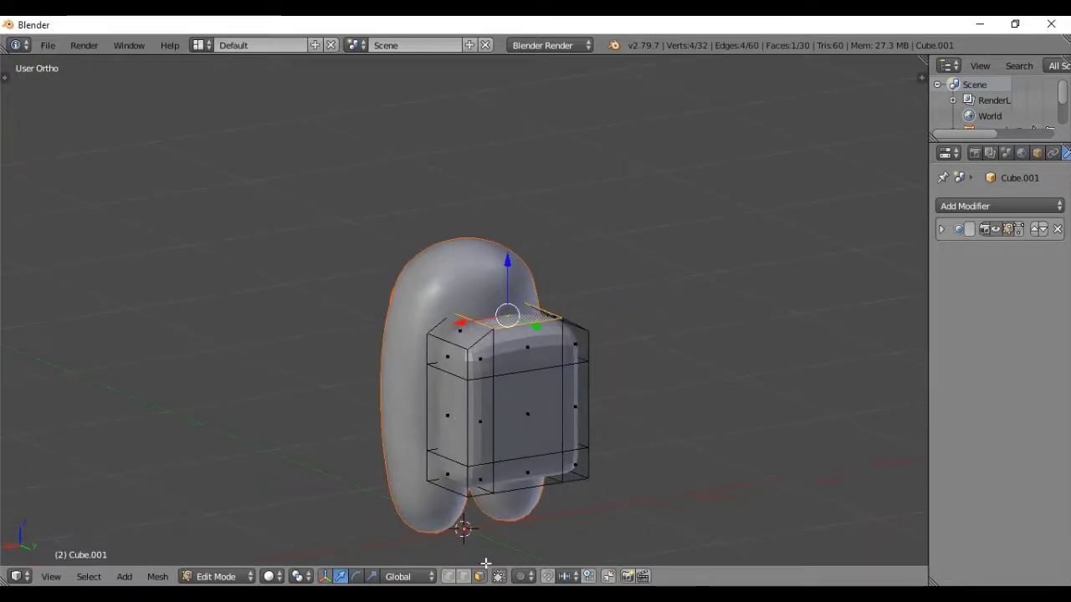
pyautogui.click(464, 577)
pyautogui.rightClick(470, 405)
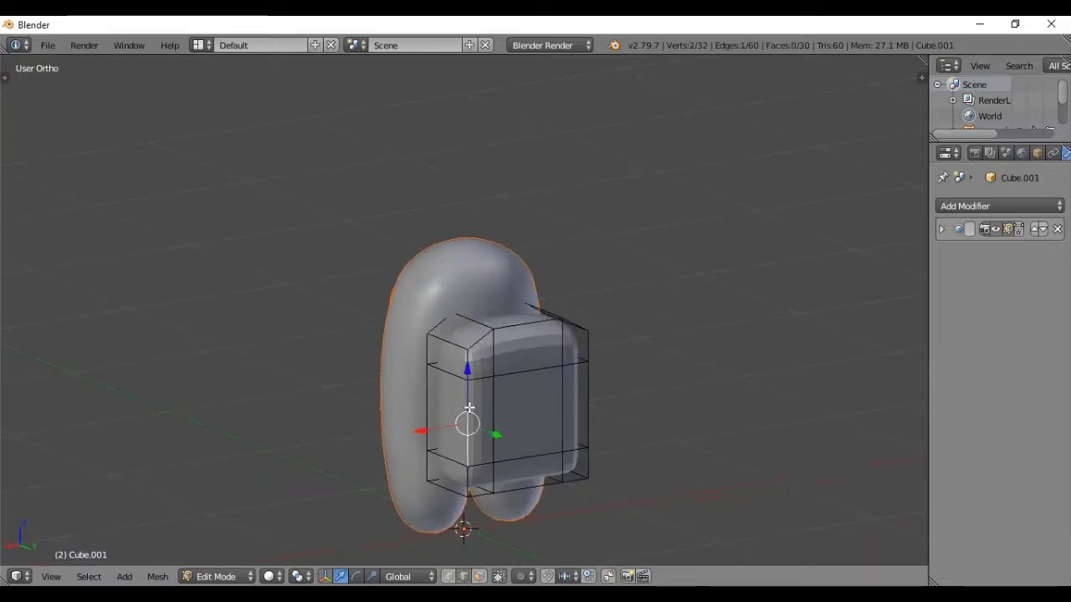
pyautogui.moveTo(463, 420); pyautogui.dragTo(508, 343, button='middle')
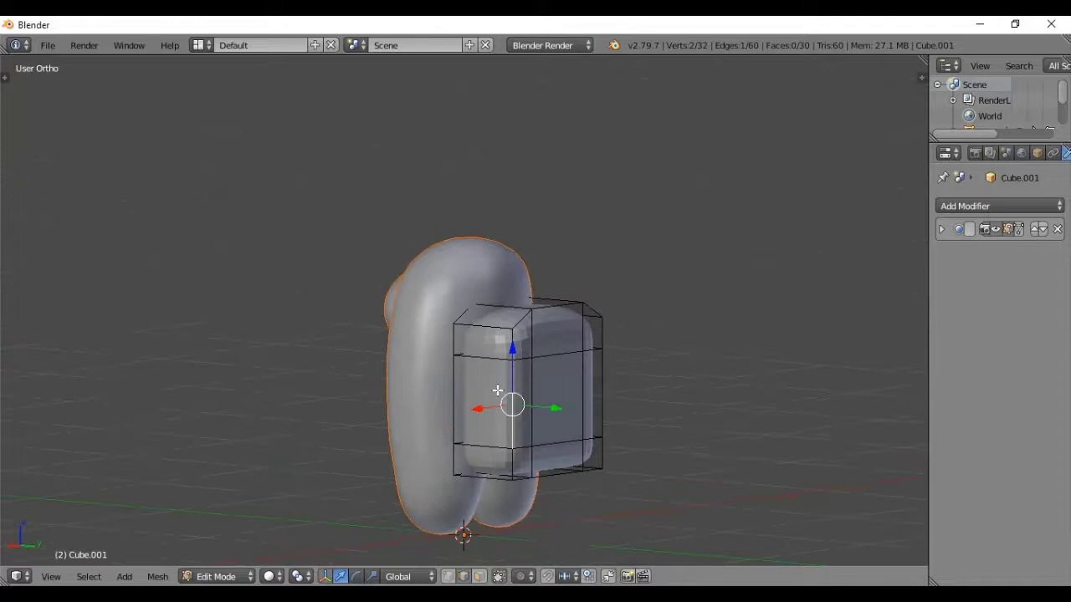
pyautogui.rightClick(511, 345)
pyautogui.keyDown('shift'); pyautogui.rightClick(511, 471); pyautogui.keyUp('shift')
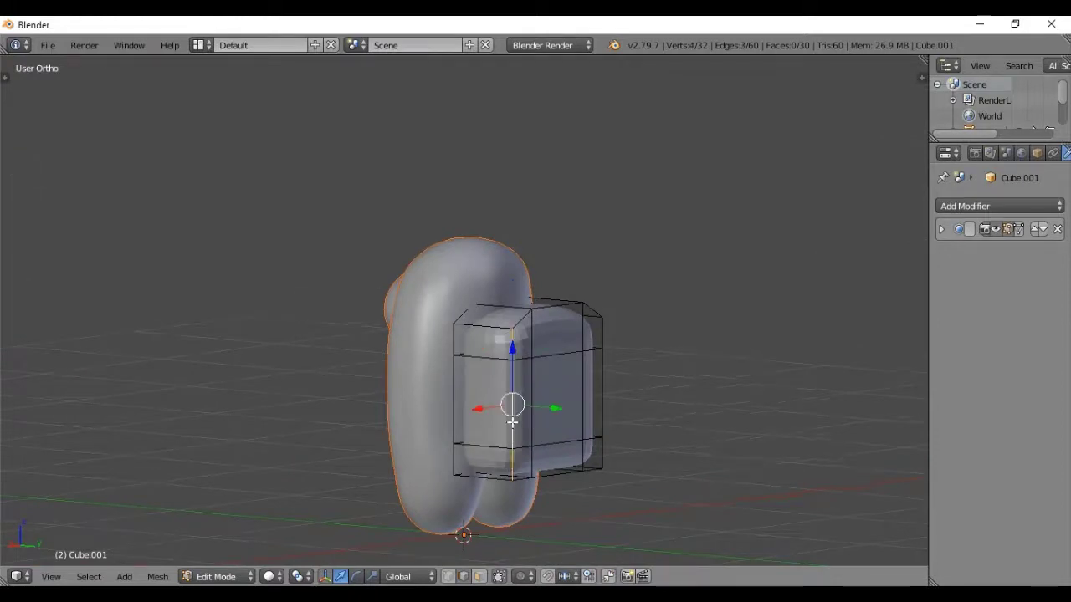
pyautogui.moveTo(494, 419); pyautogui.dragTo(496, 355, button='middle')
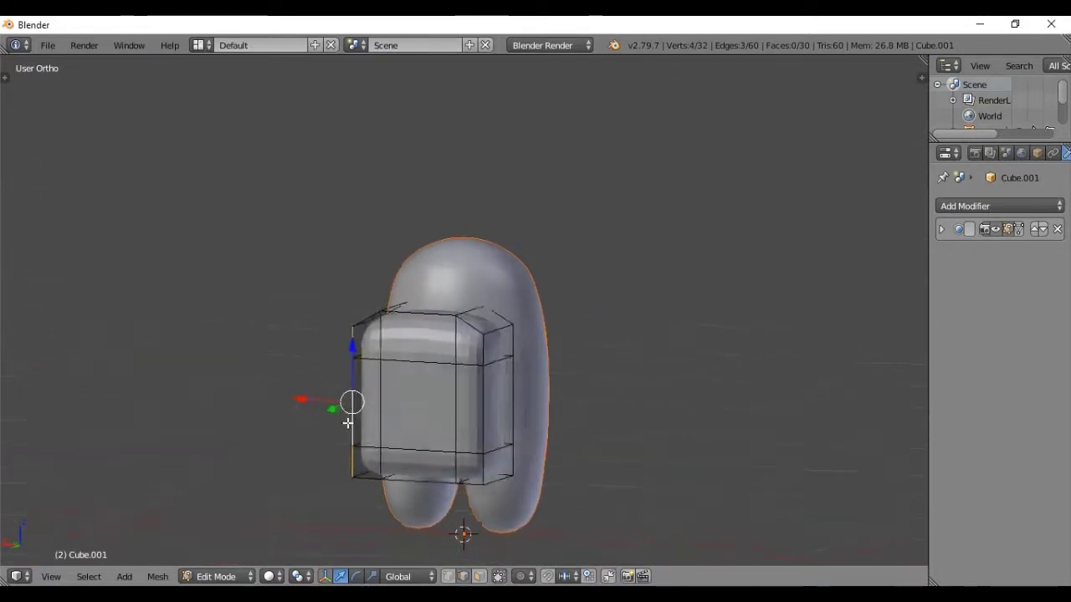
pyautogui.keyDown('shift'); pyautogui.rightClick(471, 354); pyautogui.keyUp('shift')
pyautogui.keyDown('shift'); pyautogui.rightClick(471, 397); pyautogui.keyUp('shift')
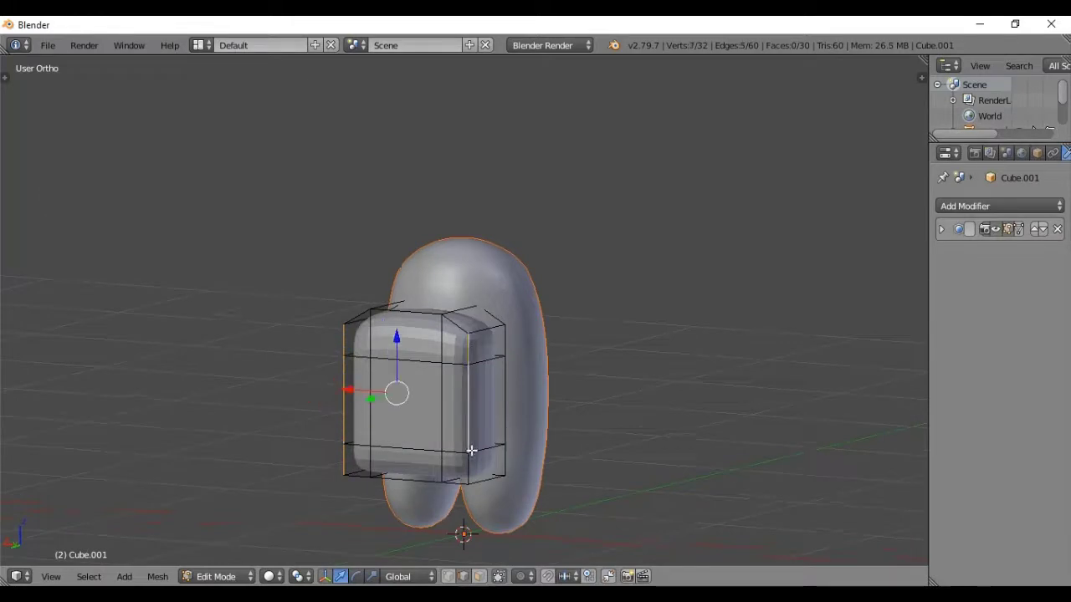
pyautogui.keyDown('shift'); pyautogui.rightClick(470, 471); pyautogui.keyUp('shift')
pyautogui.press('g')
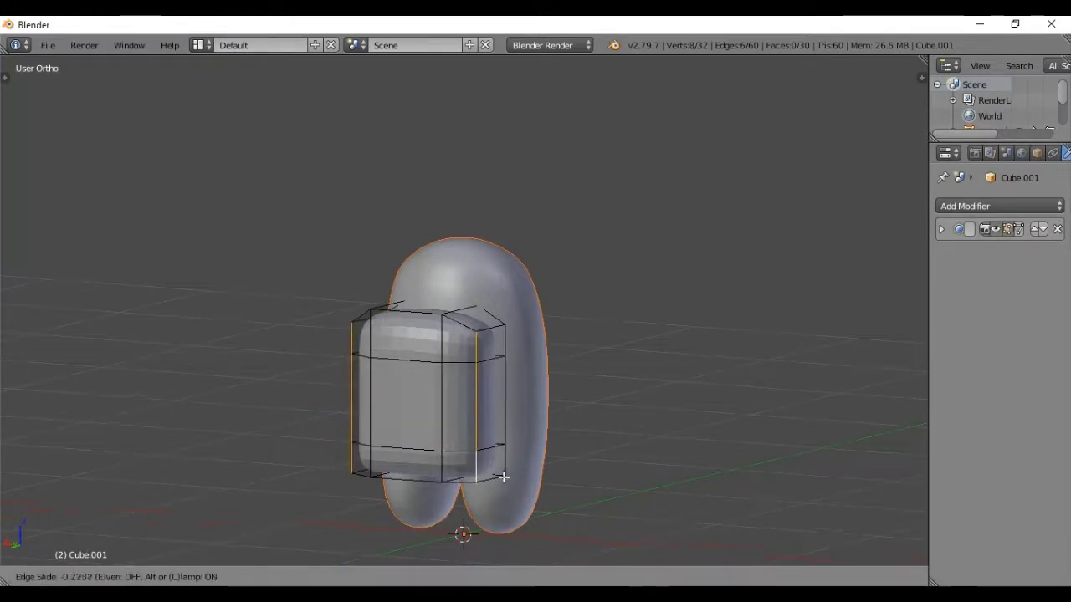
pyautogui.click(503, 481)
pyautogui.press('Tab')
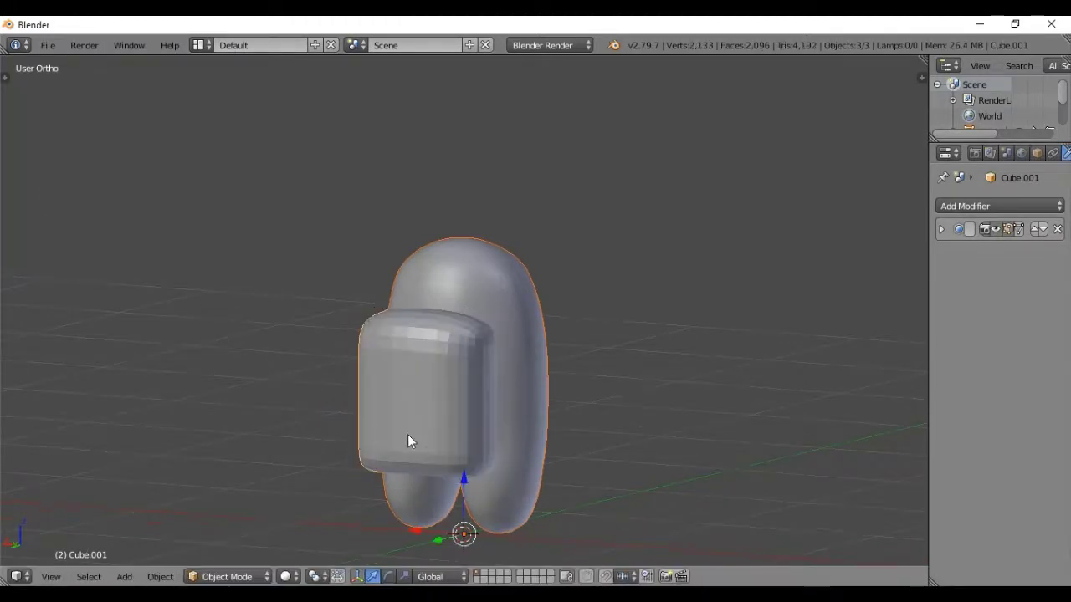
# Edge-slide the backpack's two bottom edges upward.
pyautogui.moveTo(407, 434)
pyautogui.mouseDown(button='middle')
pyautogui.moveTo(580, 430)
pyautogui.moveTo(535, 386)
pyautogui.mouseUp(button='middle')
pyautogui.press('Tab')
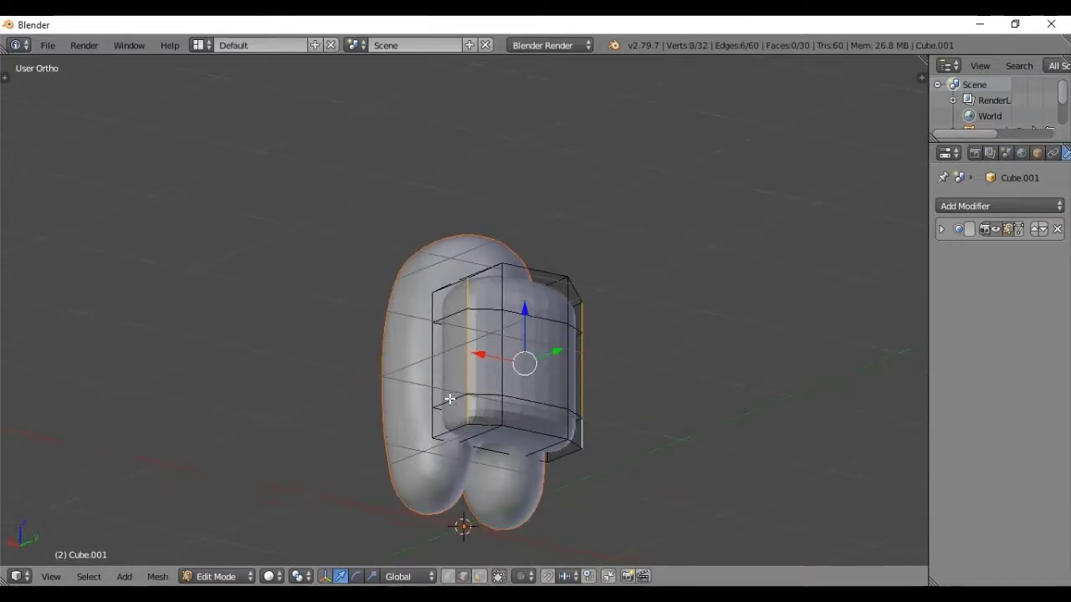
pyautogui.rightClick(452, 425)
pyautogui.keyDown('shift'); pyautogui.rightClick(571, 453); pyautogui.keyUp('shift')
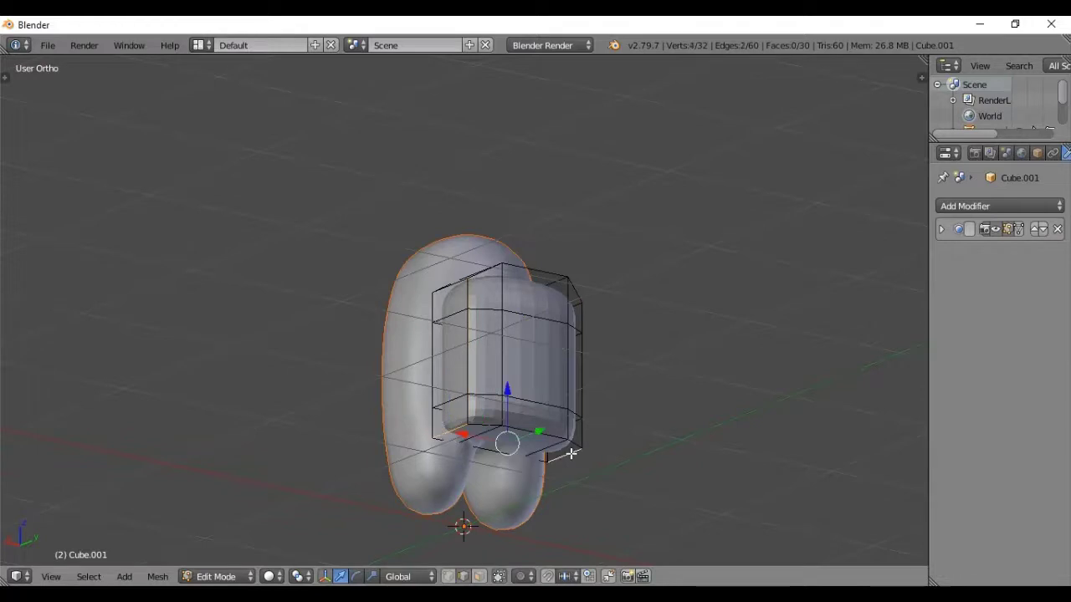
pyautogui.press('g')
pyautogui.press('g')
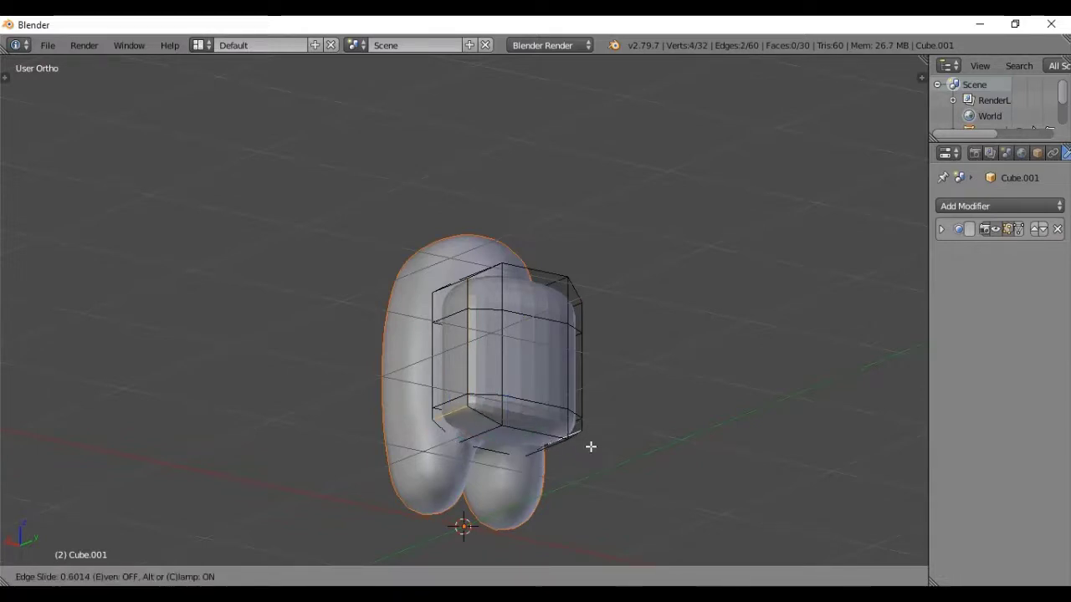
pyautogui.click(591, 447)
pyautogui.press('Tab')
# Apply smooth shading to the crewmate model from the Tool Shelf.
pyautogui.moveTo(532, 366)
pyautogui.mouseDown(button='middle')
pyautogui.moveTo(421, 381)
pyautogui.moveTo(550, 382)
pyautogui.mouseUp(button='middle')
pyautogui.press('t')
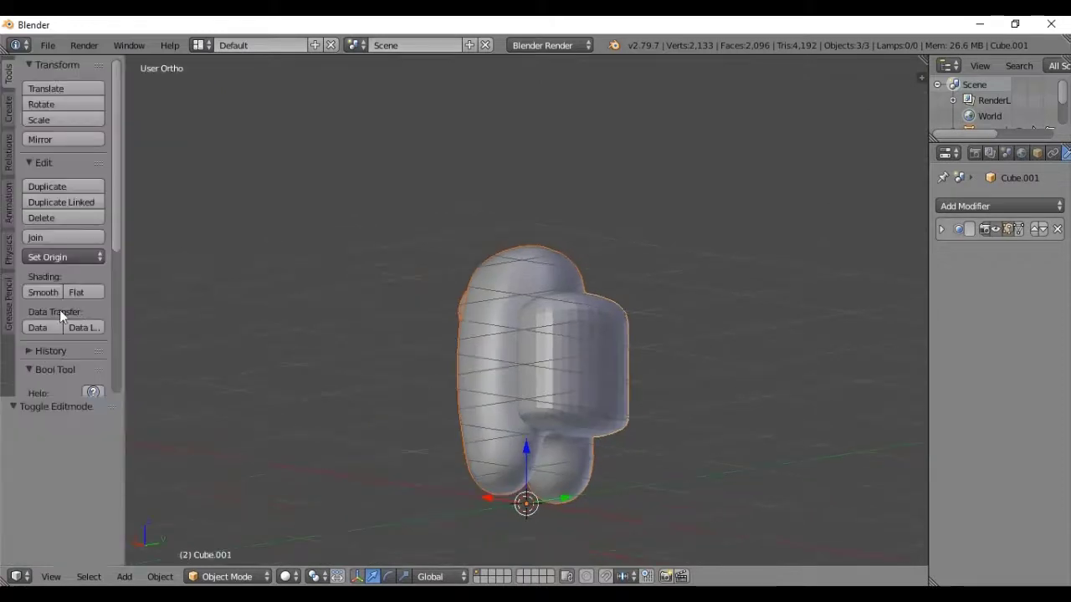
pyautogui.click(51, 292)
pyautogui.press('t')
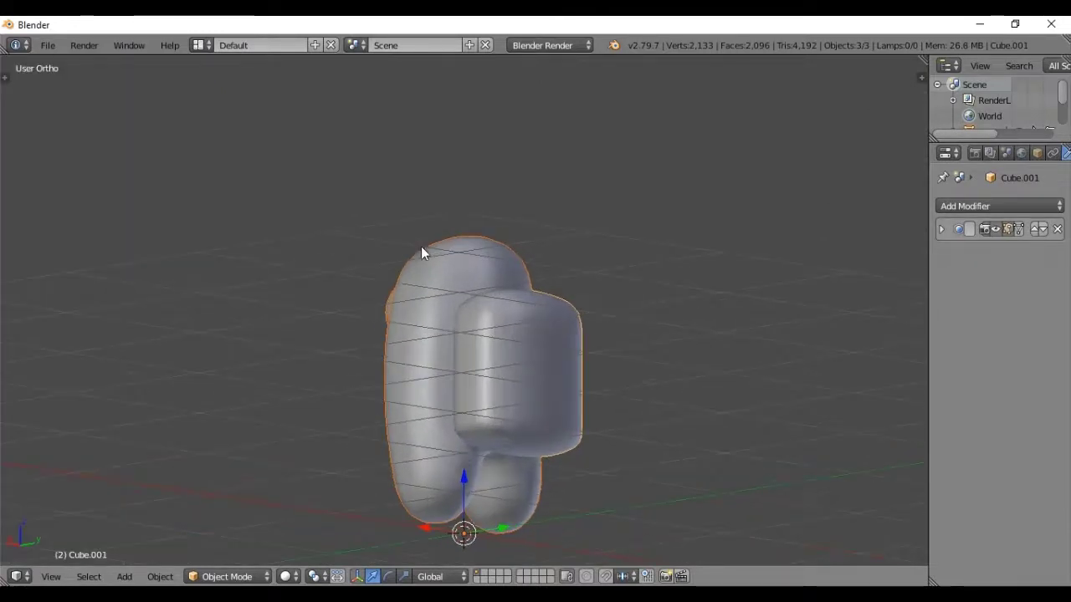
pyautogui.press('KP_1')
pyautogui.scroll(-4, 544, 307)
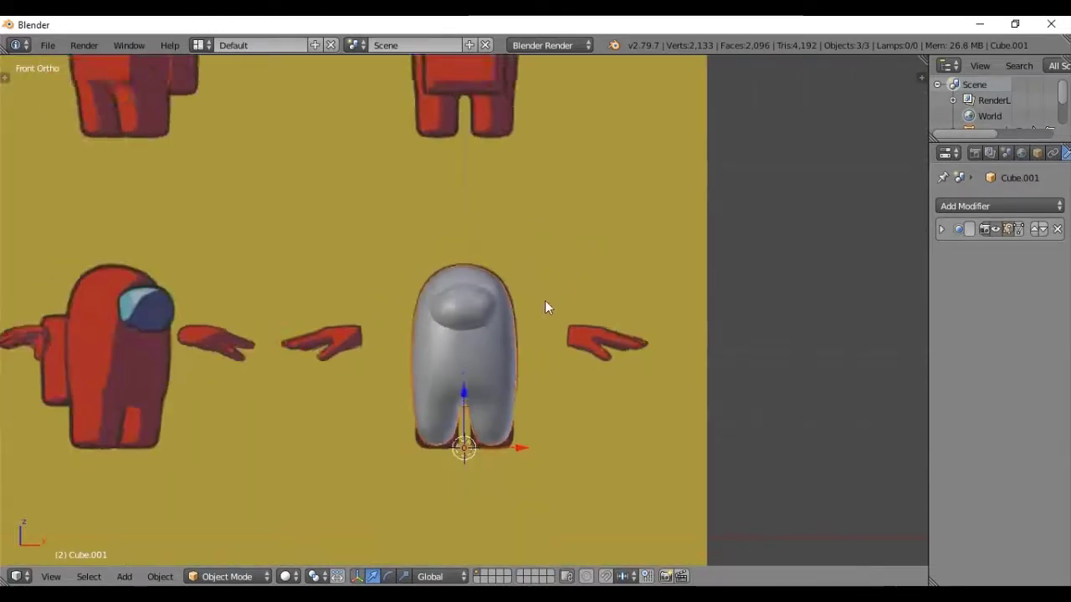
pyautogui.moveTo(542, 303)
pyautogui.mouseDown(button='middle')
pyautogui.moveTo(468, 339)
pyautogui.moveTo(609, 336)
pyautogui.moveTo(605, 321)
pyautogui.moveTo(571, 345)
pyautogui.mouseUp(button='middle')
pyautogui.scroll(1, 571, 346)
pyautogui.scroll(3, 572, 345)
# Add a ground plane beneath the crewmate, scaled up about 3.02 times.
pyautogui.hotkey('shift', 'a')
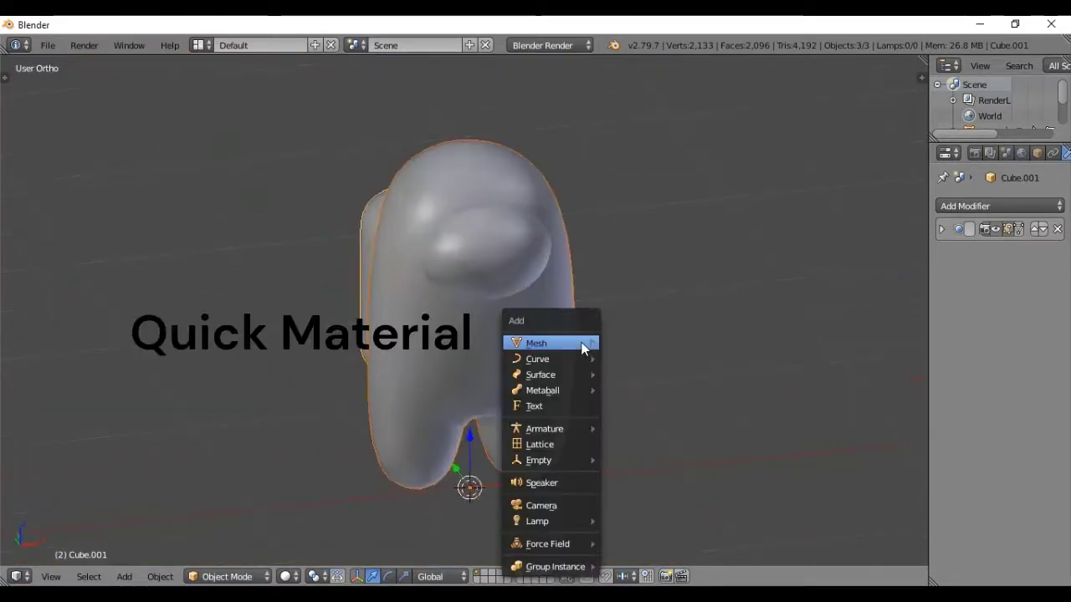
pyautogui.moveTo(544, 343)
pyautogui.click(615, 343)
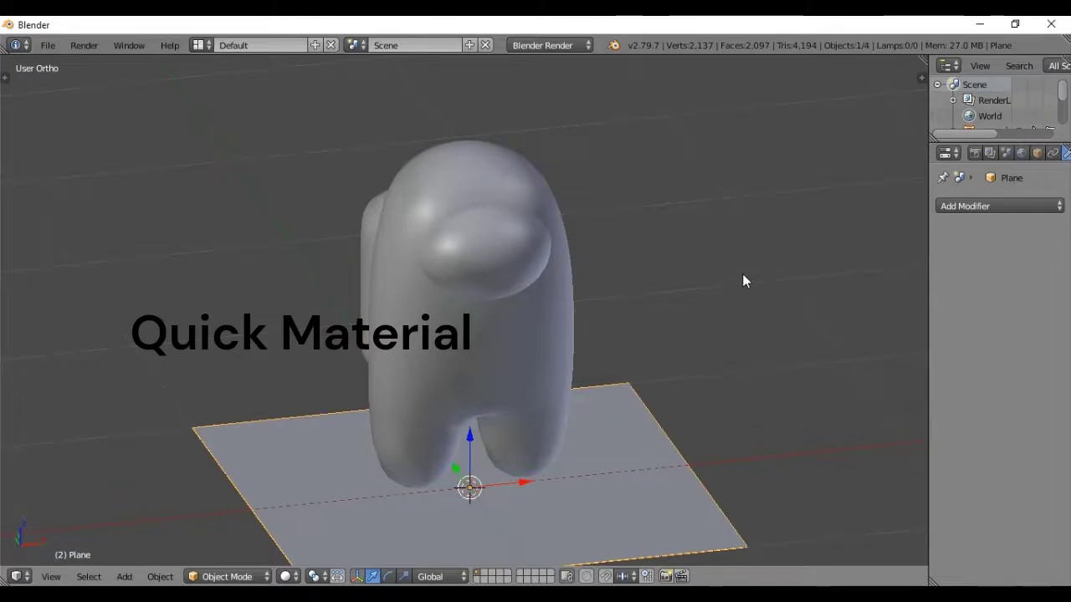
pyautogui.scroll(-5, 742, 281)
pyautogui.press('s')
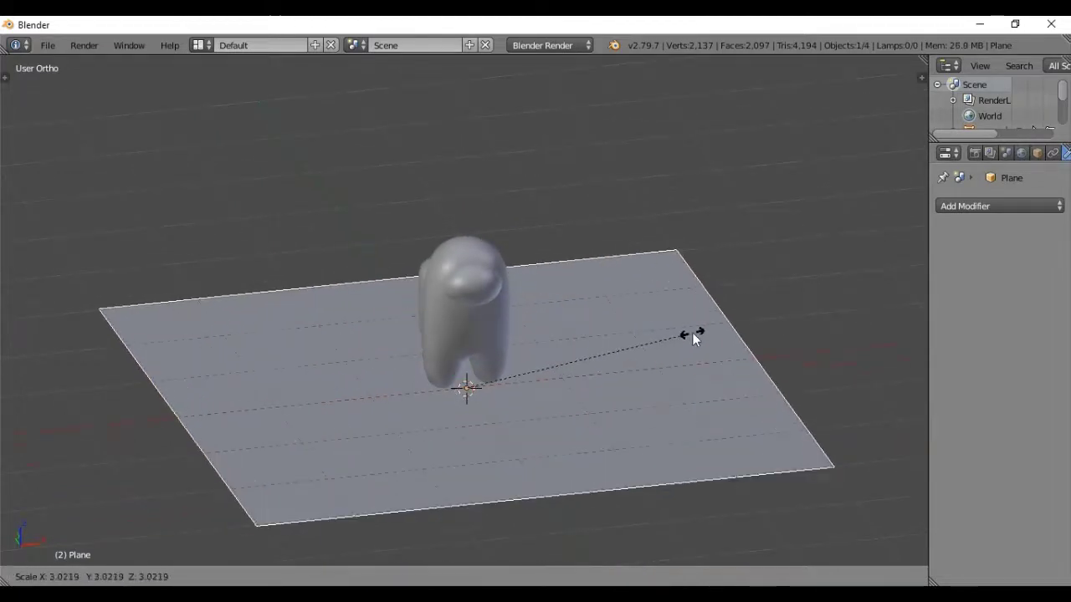
pyautogui.click(692, 332)
# Switch the render engine from Blender Render to Cycles Render.
pyautogui.moveTo(691, 333)
pyautogui.mouseDown(button='middle')
pyautogui.moveTo(563, 325)
pyautogui.moveTo(517, 295)
pyautogui.moveTo(522, 335)
pyautogui.mouseUp(button='middle')
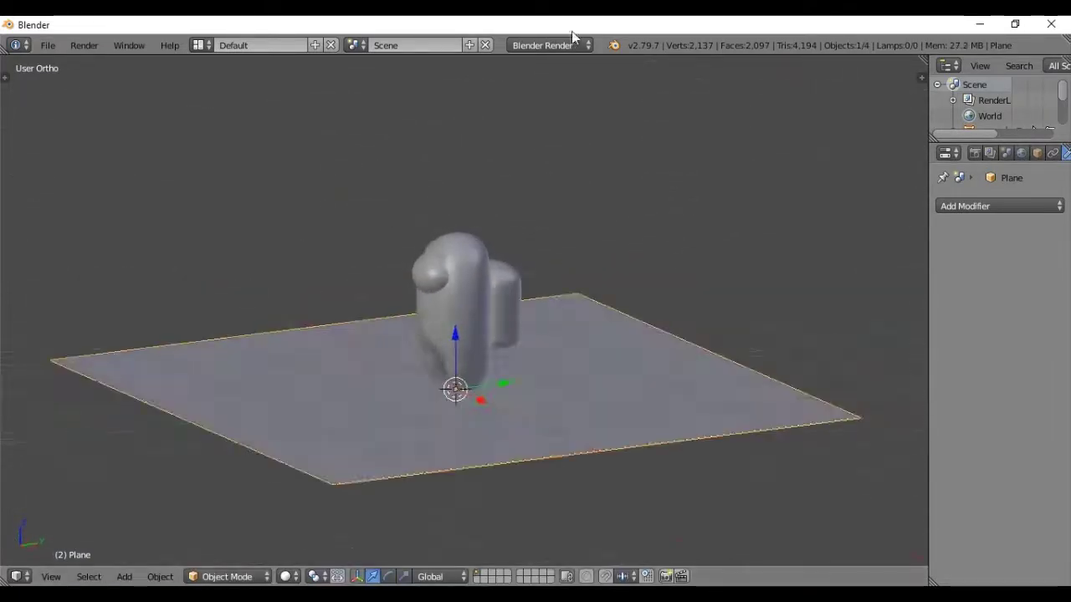
pyautogui.click(574, 43)
pyautogui.click(553, 97)
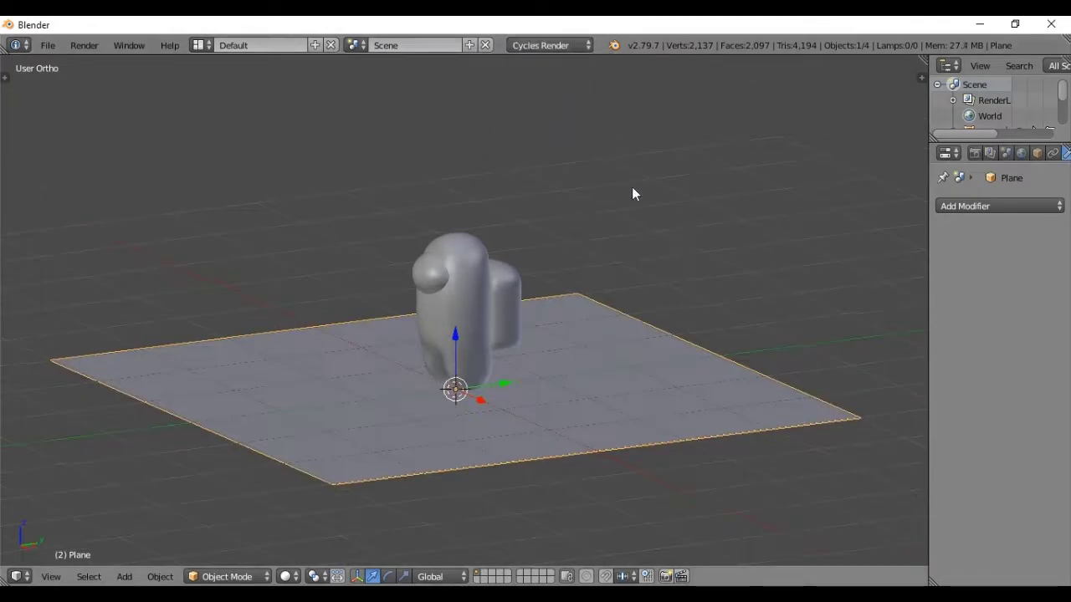
# Extrude the plane's back edge straight up along Z to form a wall.
pyautogui.press('Tab')
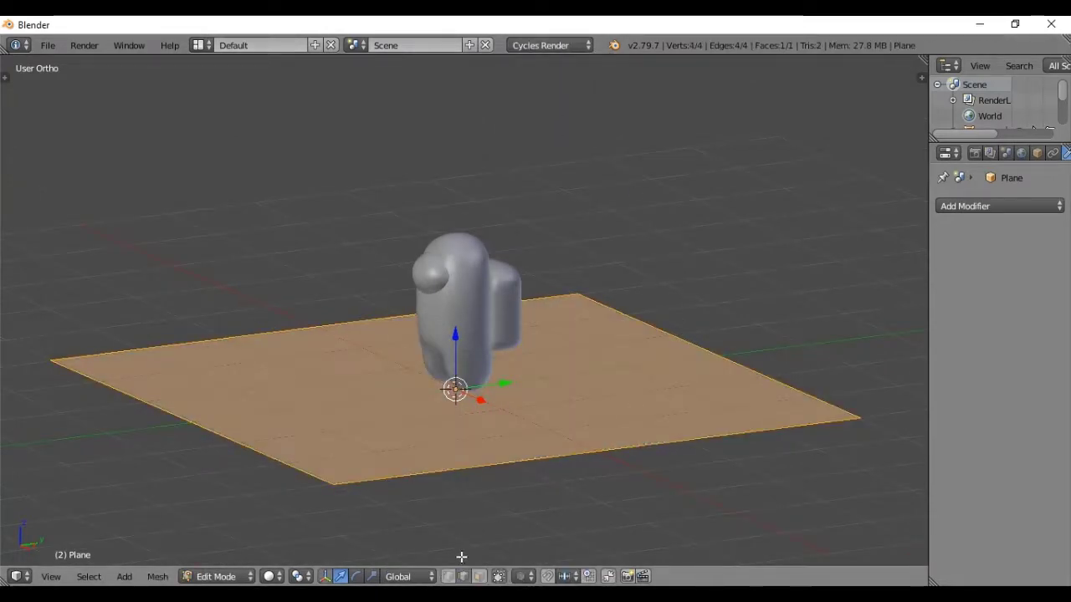
pyautogui.rightClick(670, 326)
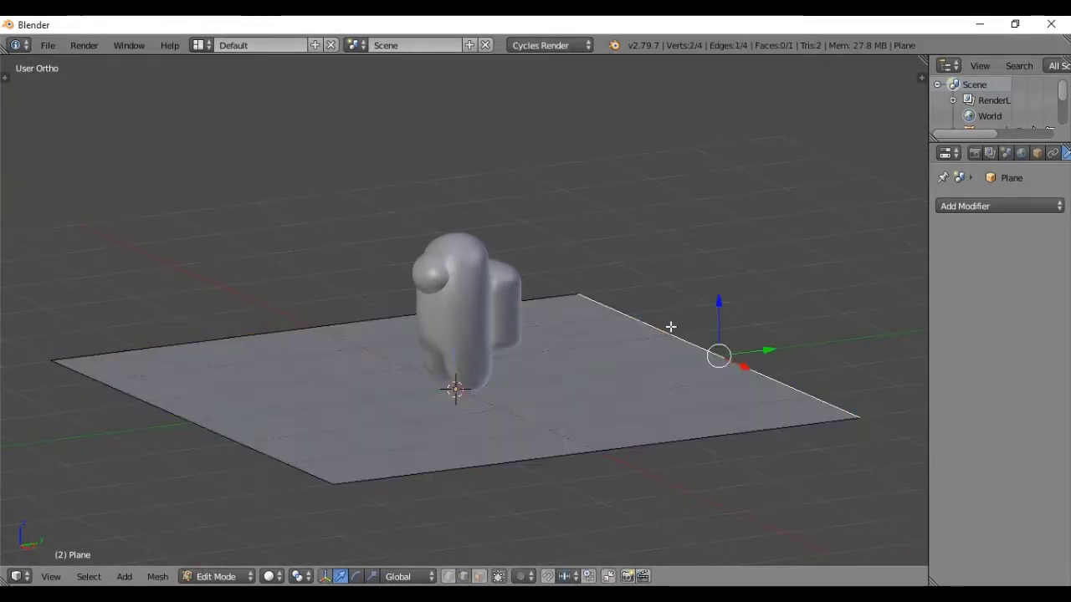
pyautogui.press('e')
pyautogui.press('z')
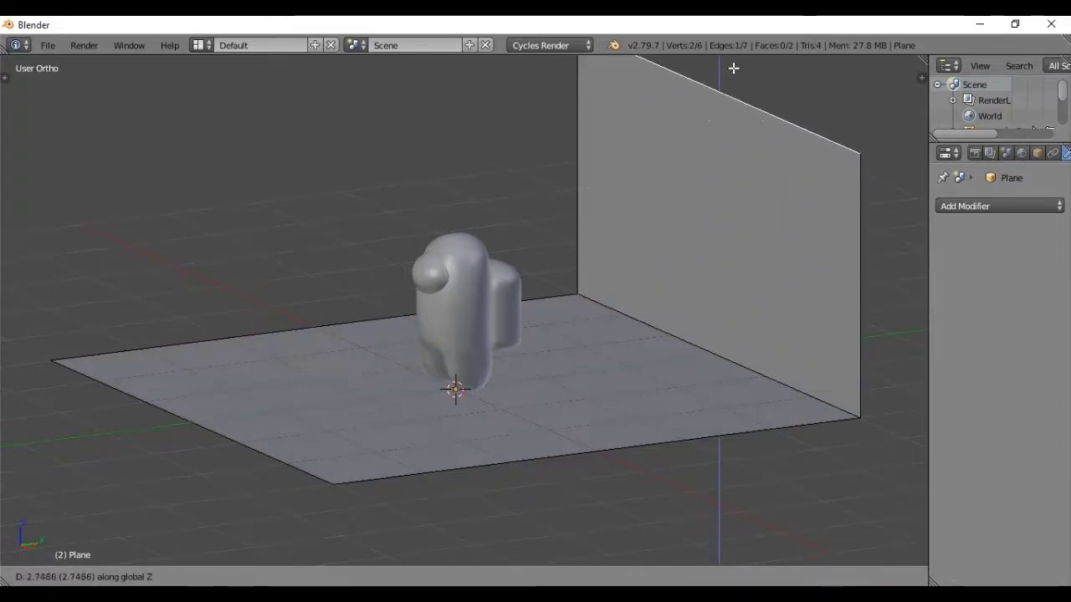
pyautogui.click(736, 476)
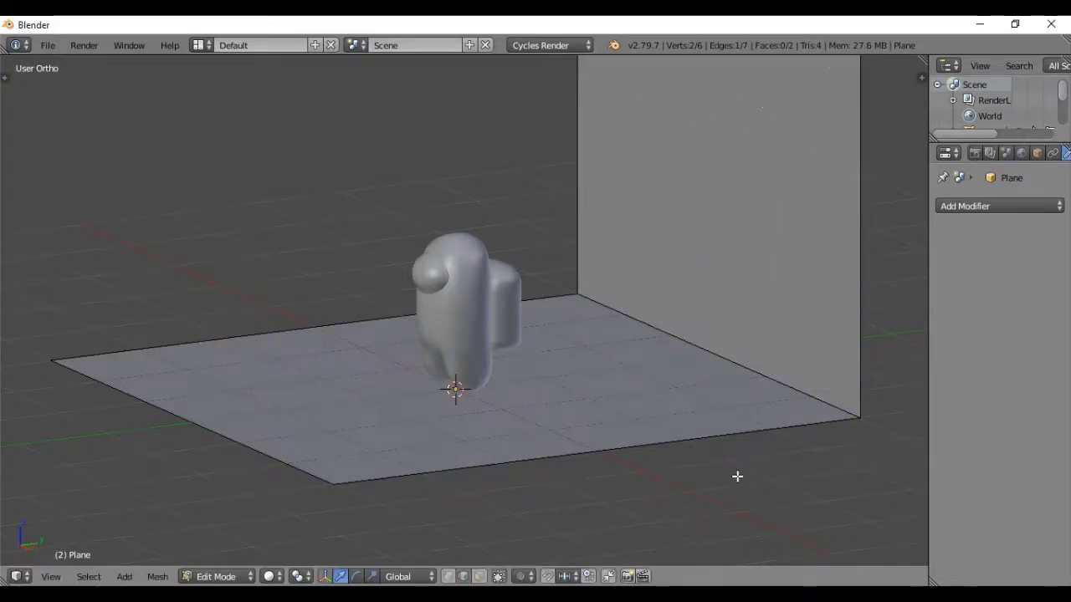
# Bevel the floor-wall corner edge with 6 segments into a smooth curve.
pyautogui.moveTo(628, 343)
pyautogui.mouseDown(button='middle')
pyautogui.moveTo(719, 371)
pyautogui.moveTo(636, 346)
pyautogui.mouseUp(button='middle')
pyautogui.rightClick(636, 346)
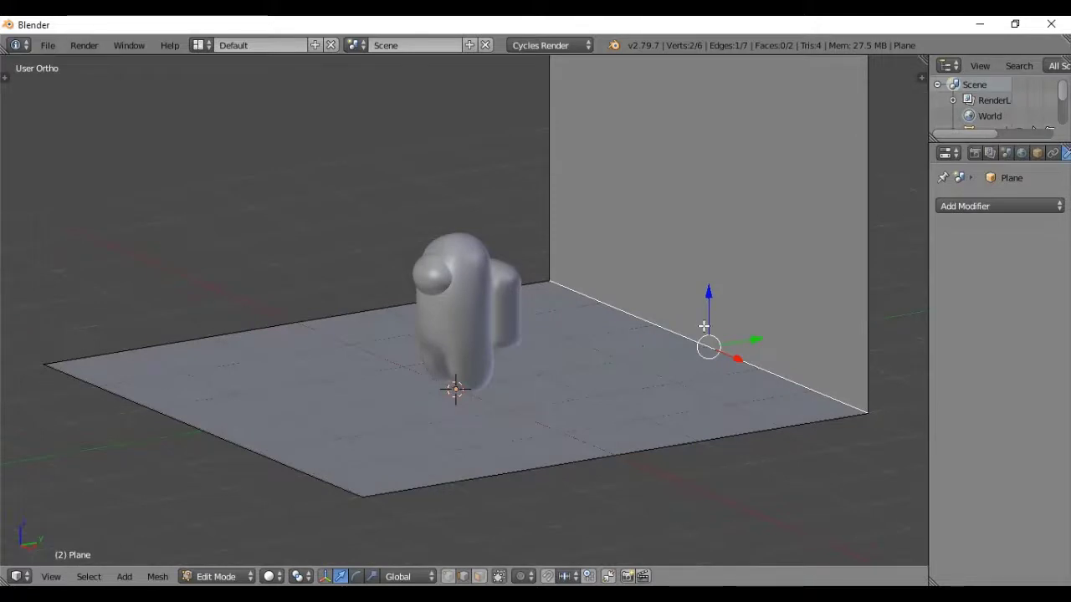
pyautogui.hotkey('ctrl', 'b')
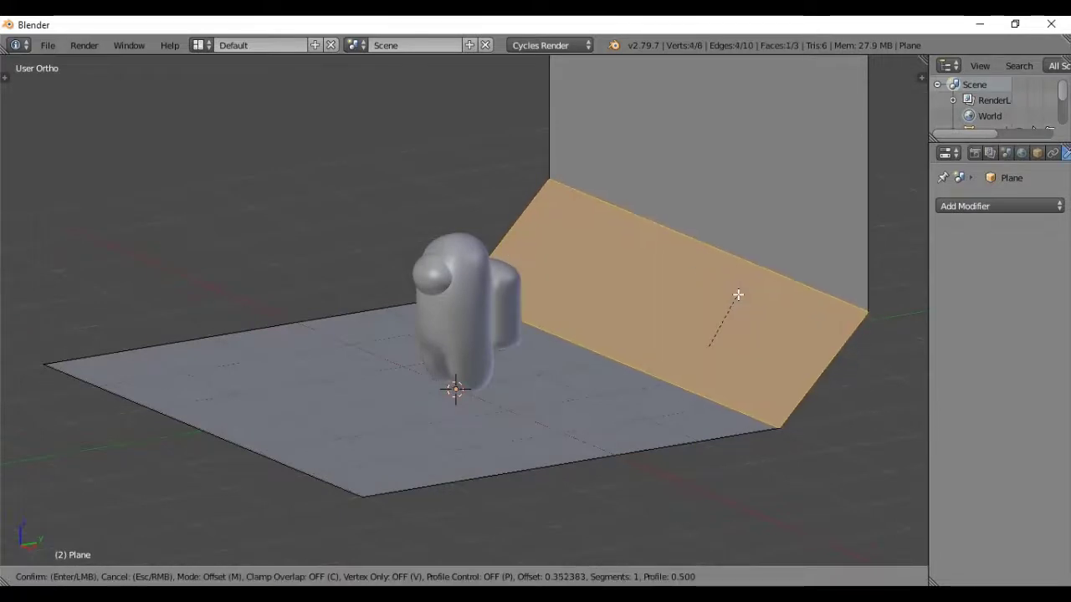
pyautogui.scroll(3, 738, 294)
pyautogui.scroll(2, 738, 295)
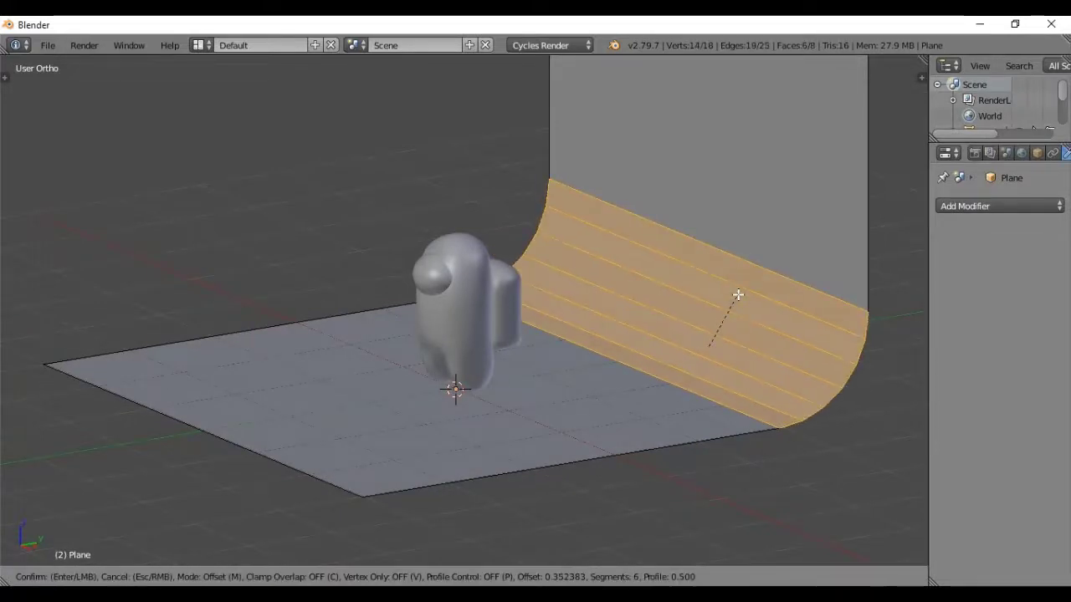
pyautogui.click(745, 284)
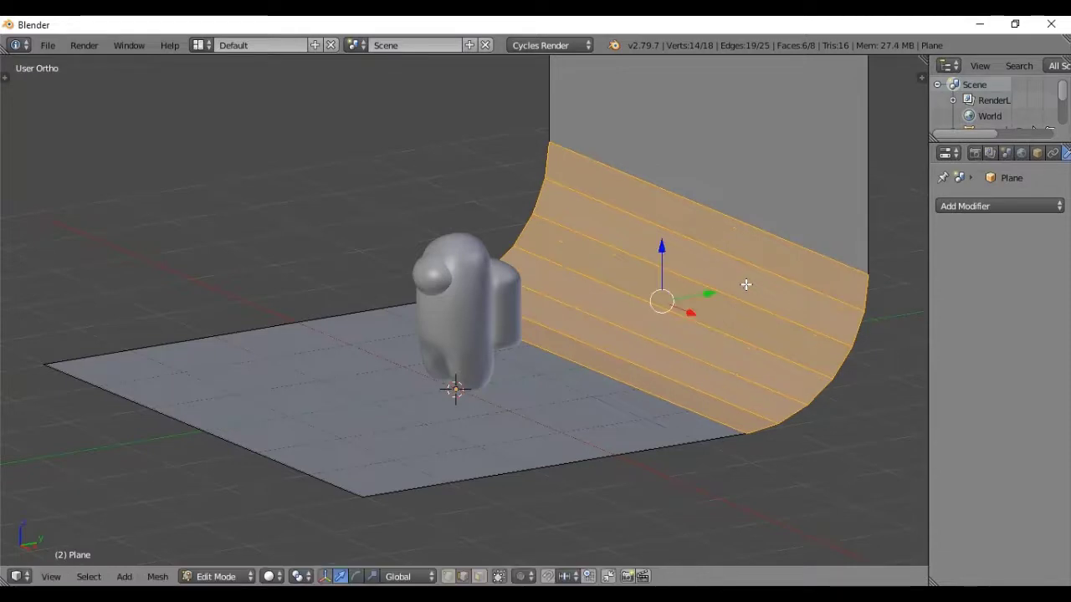
pyautogui.press('Tab')
# Give the backdrop smooth shading from the Tool Shelf.
pyautogui.press('t')
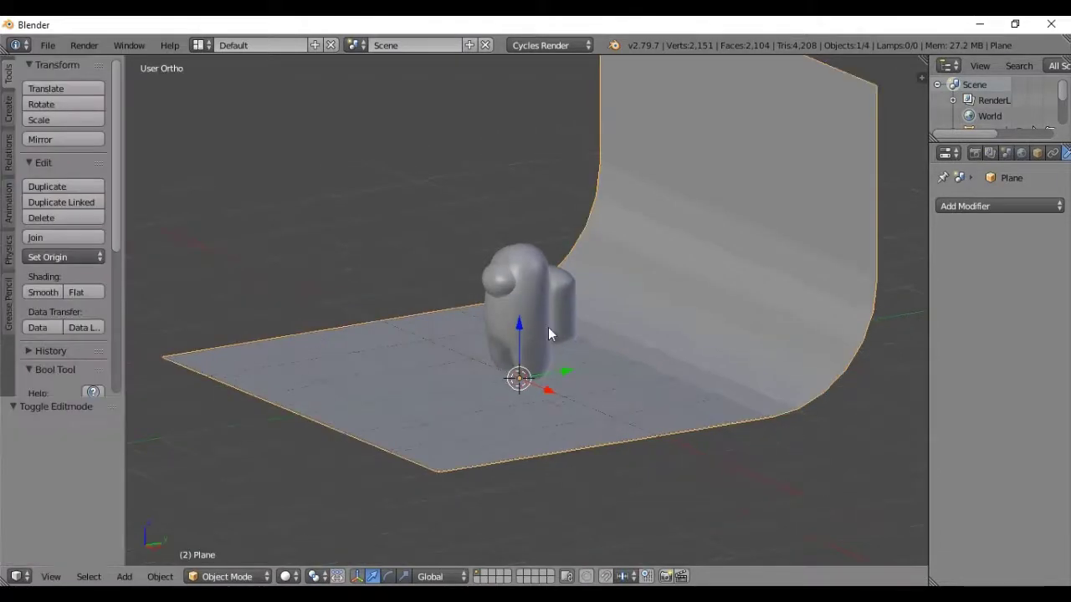
pyautogui.click(47, 292)
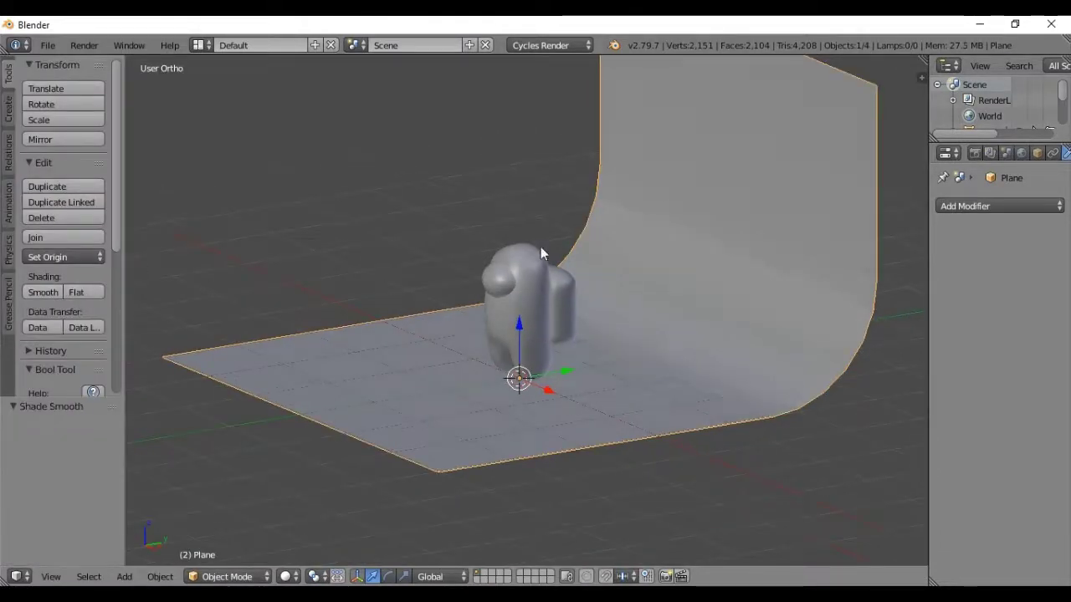
pyautogui.press('t')
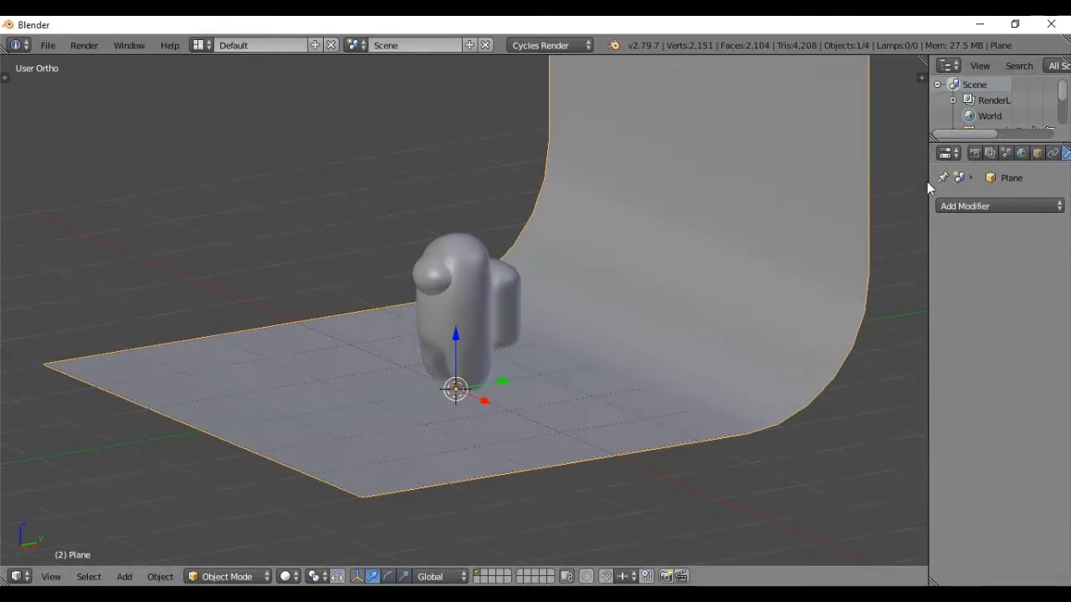
# Create a new material for the backdrop named 'Ground'.
pyautogui.moveTo(927, 180); pyautogui.dragTo(888, 180)
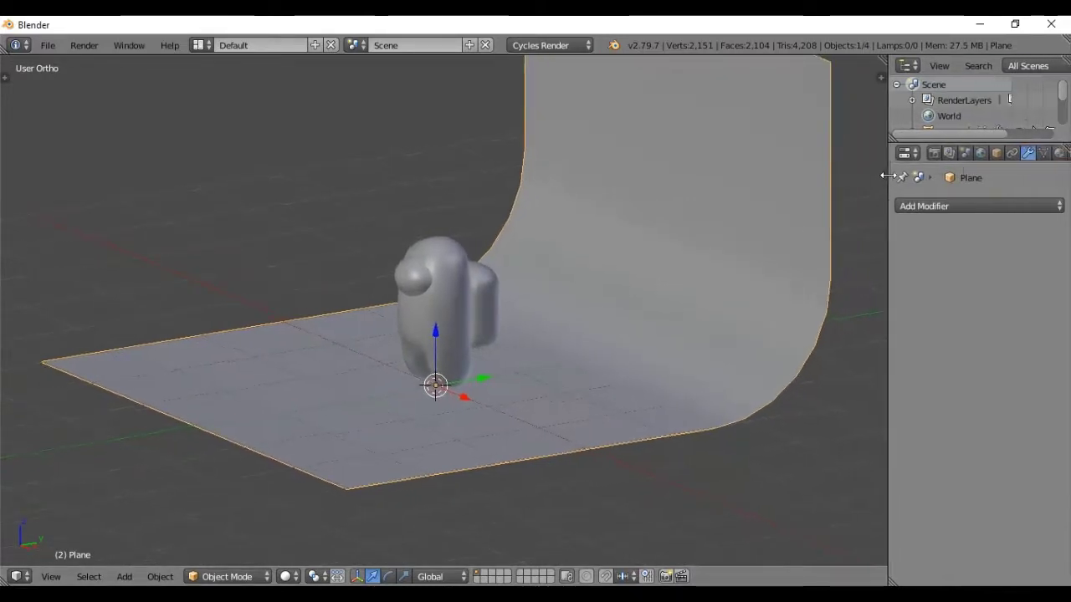
pyautogui.click(1060, 153)
pyautogui.click(941, 255)
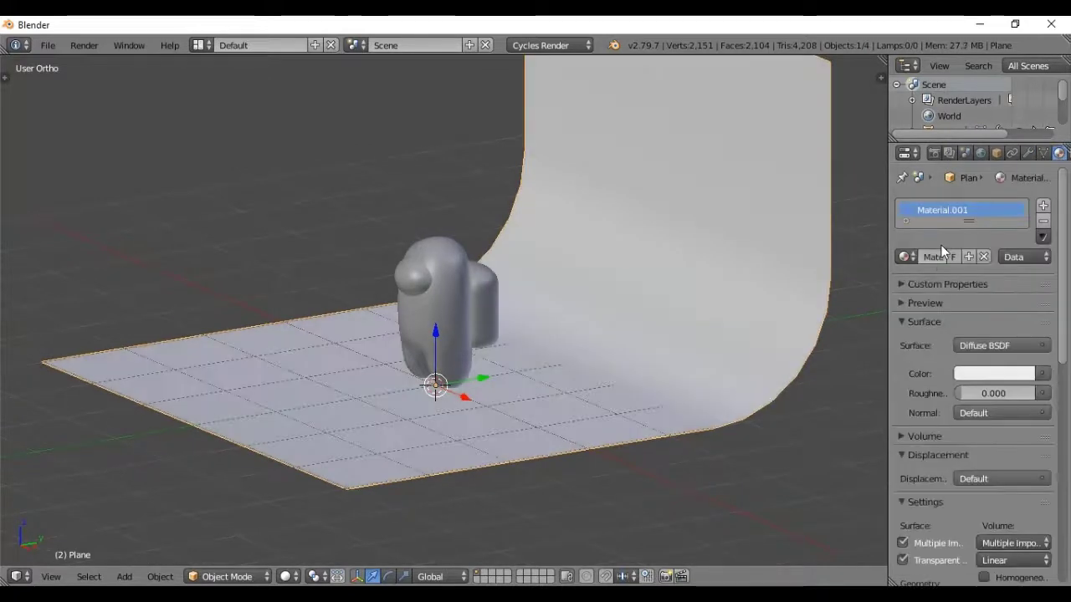
pyautogui.doubleClick(947, 209)
pyautogui.write('G')
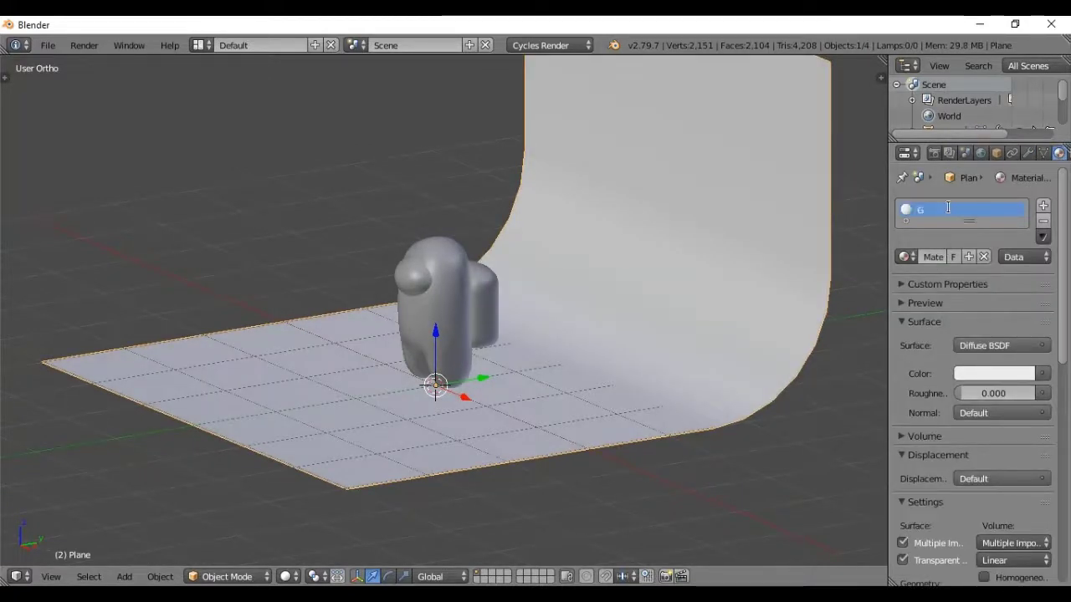
pyautogui.write('round')
pyautogui.press('Return')
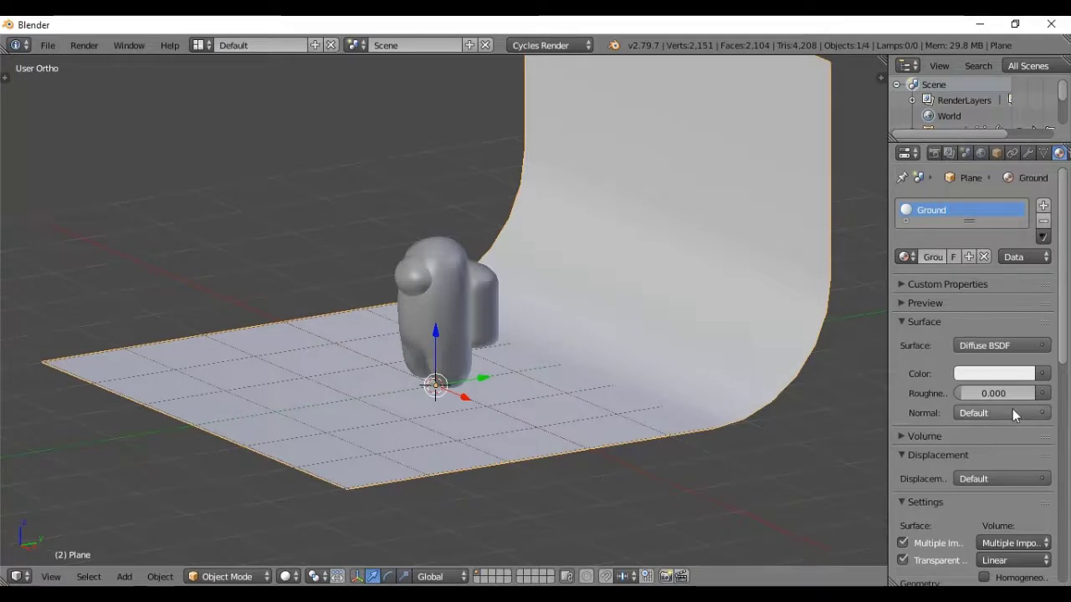
# Darken the Ground colour to dark grey (0.157) and set roughness to 0.368.
pyautogui.moveTo(985, 375); pyautogui.dragTo(1010, 382)
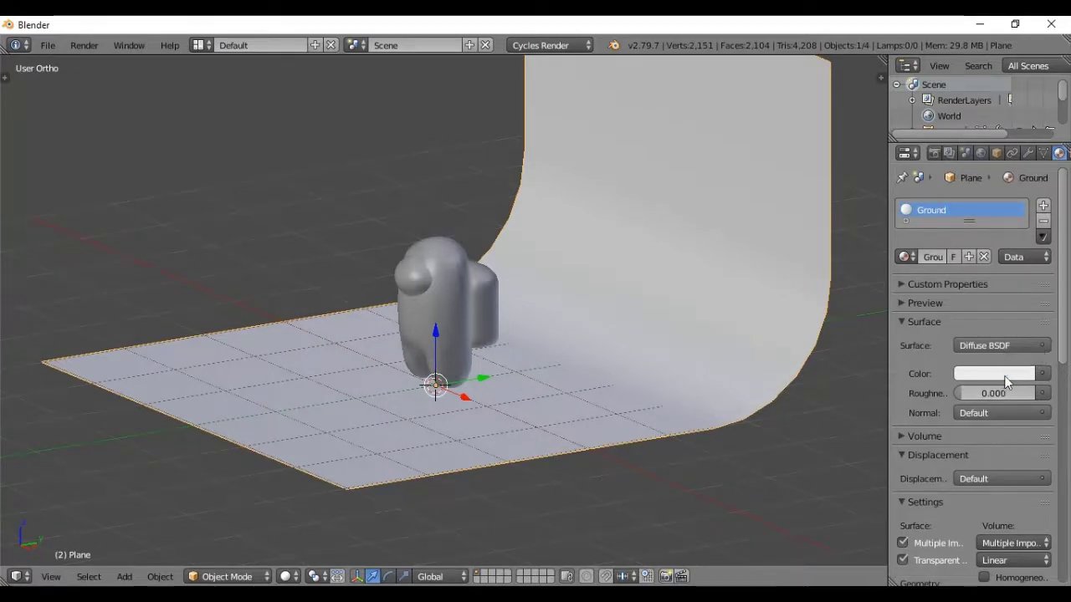
pyautogui.click(1006, 381)
pyautogui.moveTo(1022, 157); pyautogui.dragTo(1022, 221)
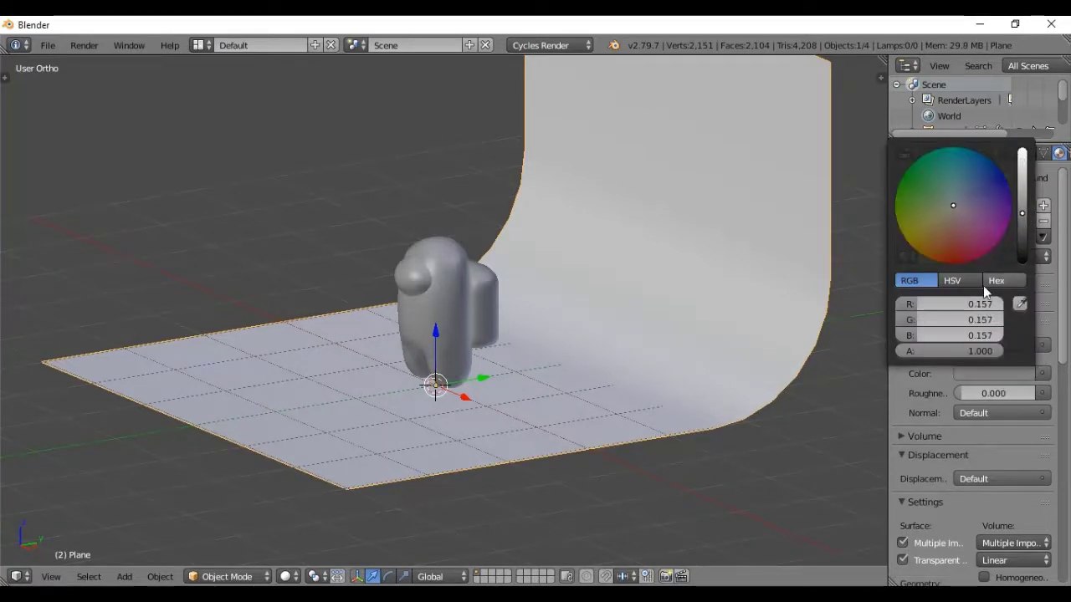
pyautogui.moveTo(996, 393); pyautogui.dragTo(1008, 393)
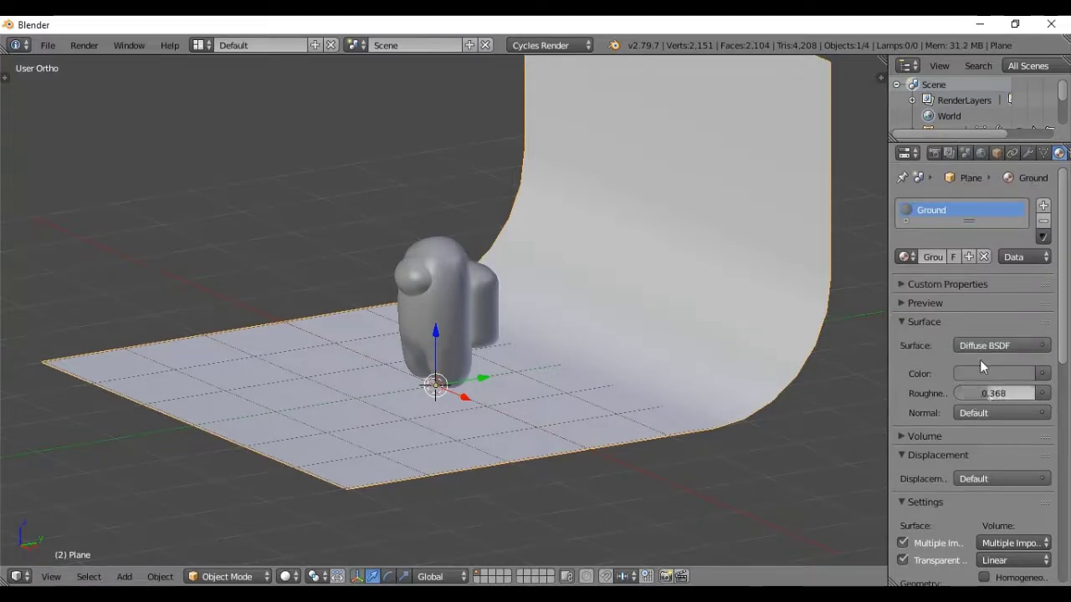
pyautogui.rightClick(444, 282)
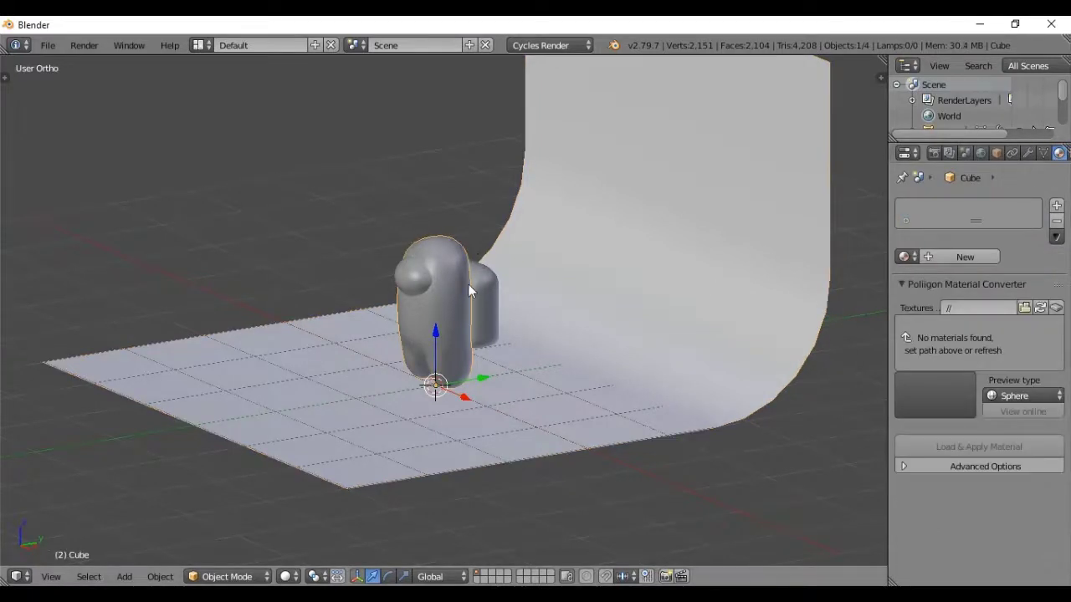
# Create a body material named 'Red' coloured red (0.800, 0.011, 0.026).
pyautogui.click(964, 257)
pyautogui.doubleClick(941, 209)
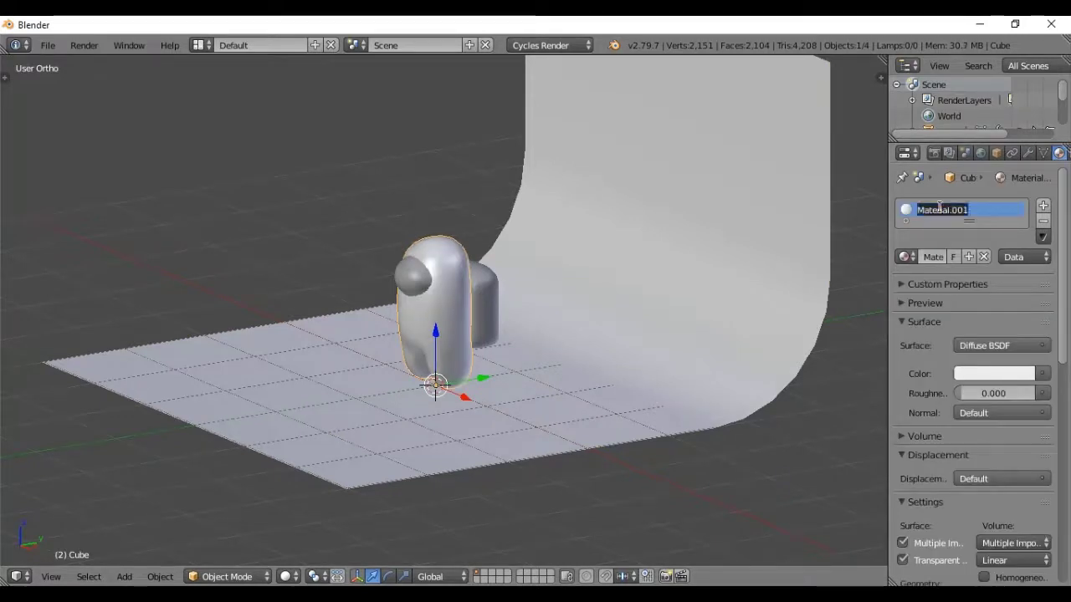
pyautogui.write('Red')
pyautogui.press('Return')
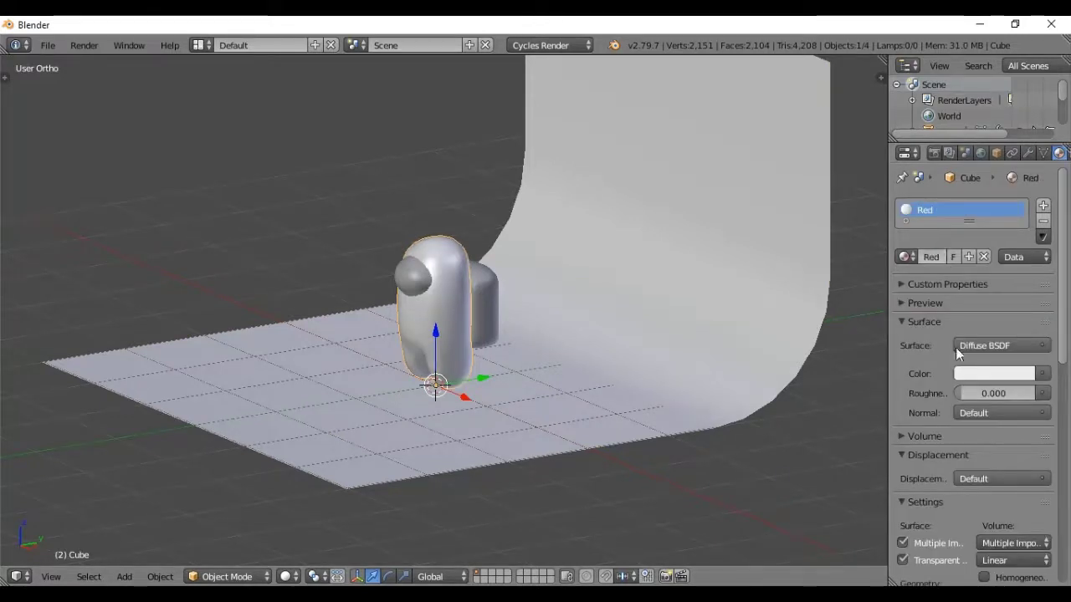
pyautogui.click(976, 374)
pyautogui.click(955, 255)
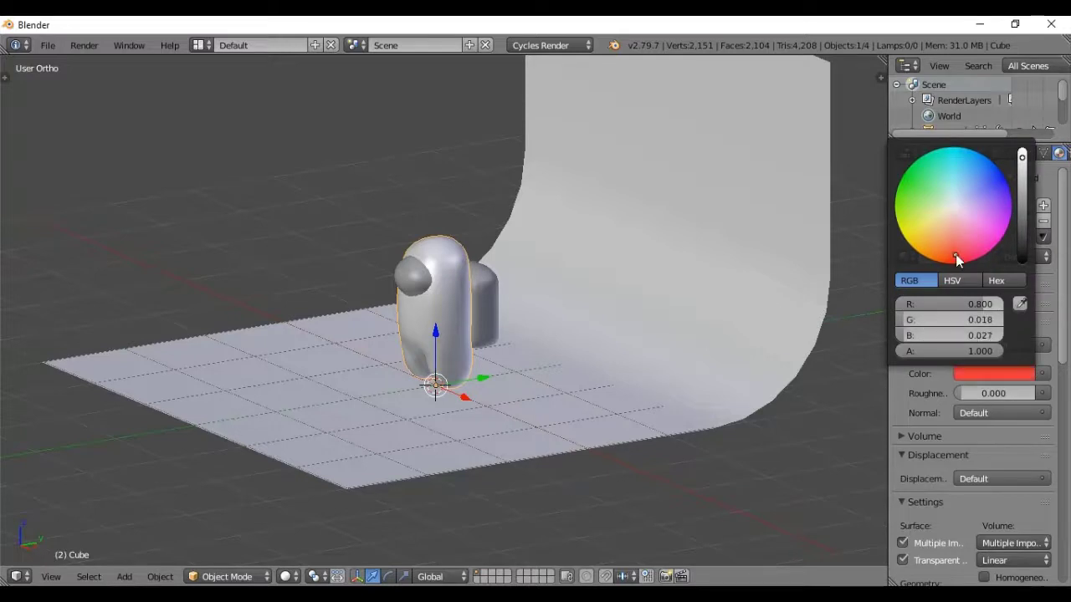
pyautogui.click(958, 257)
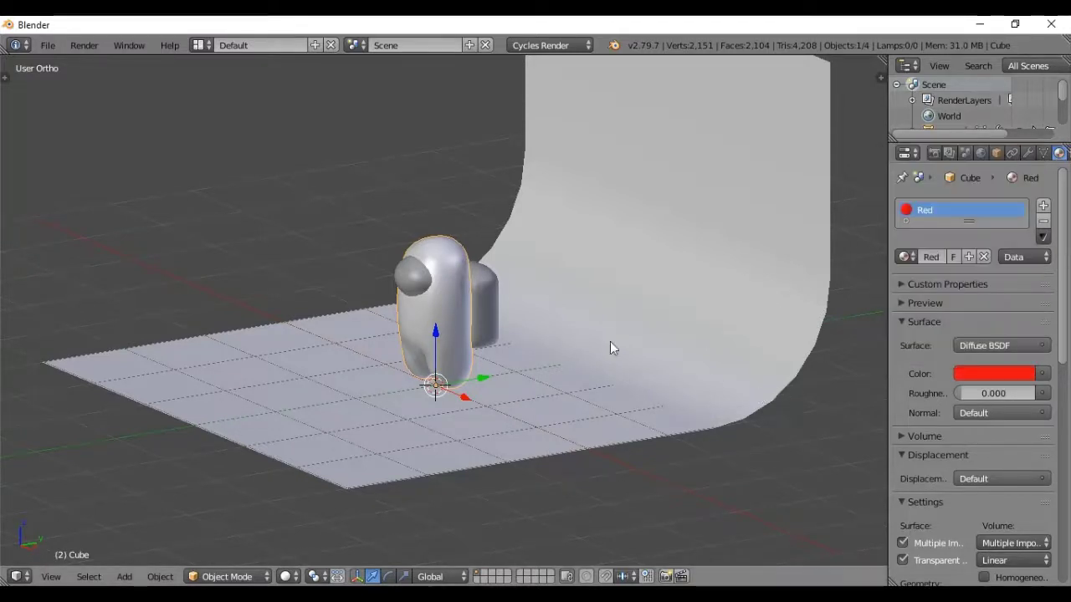
# Assign the existing Red material to the backpack.
pyautogui.rightClick(487, 296)
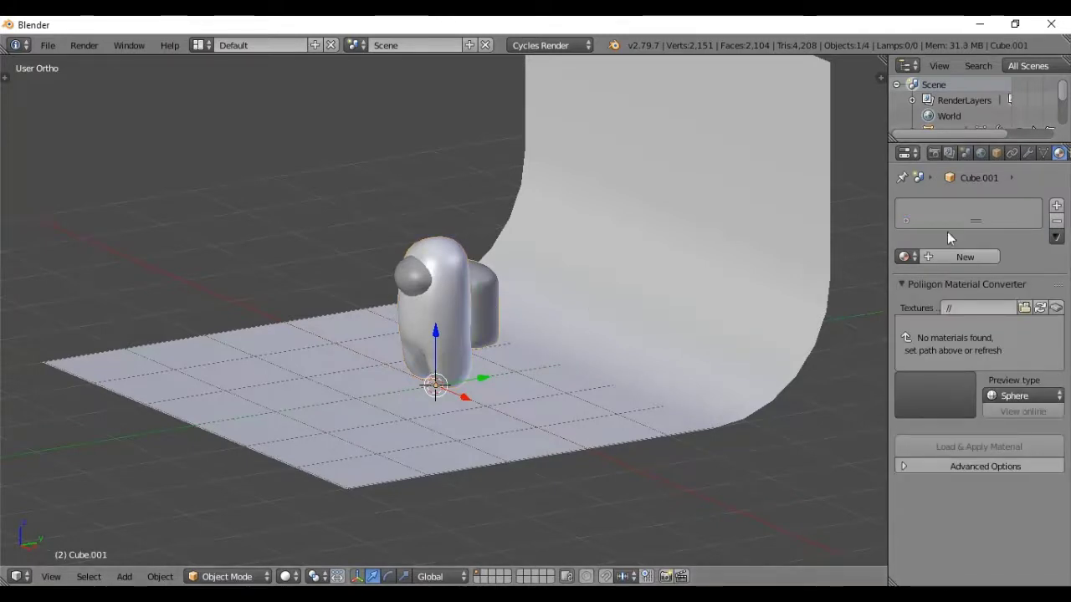
pyautogui.click(905, 257)
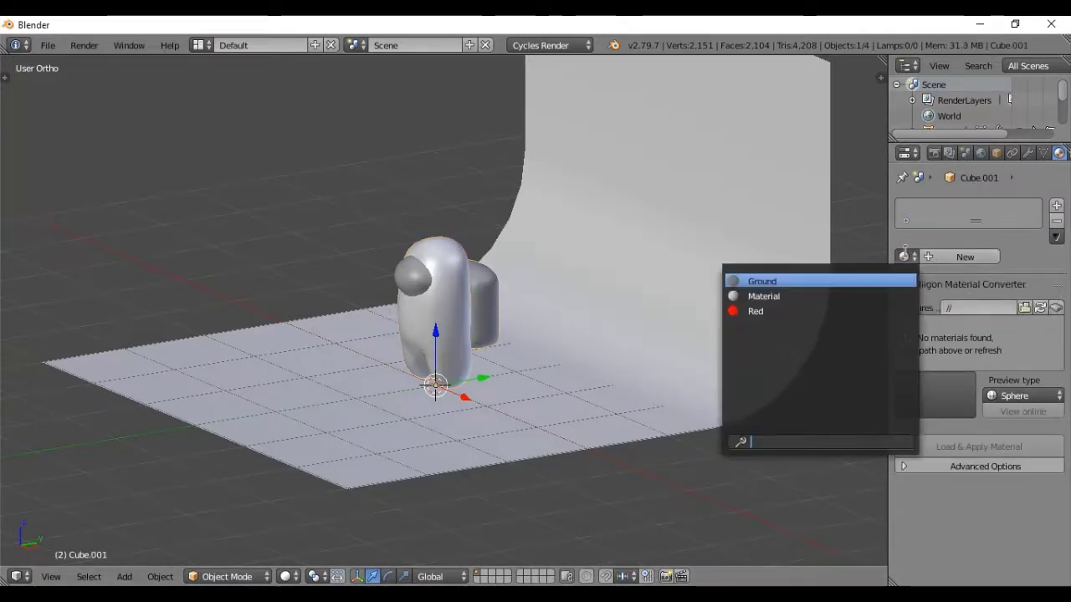
pyautogui.click(831, 310)
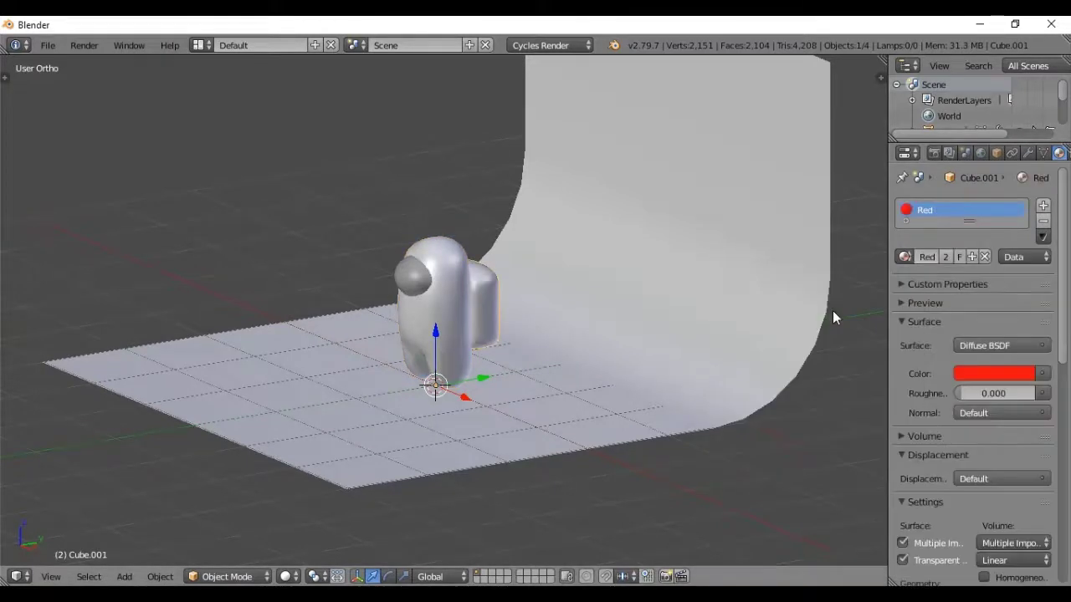
pyautogui.rightClick(422, 284)
# Create a visor material named 'Glass' and tint its colour light blue.
pyautogui.click(946, 257)
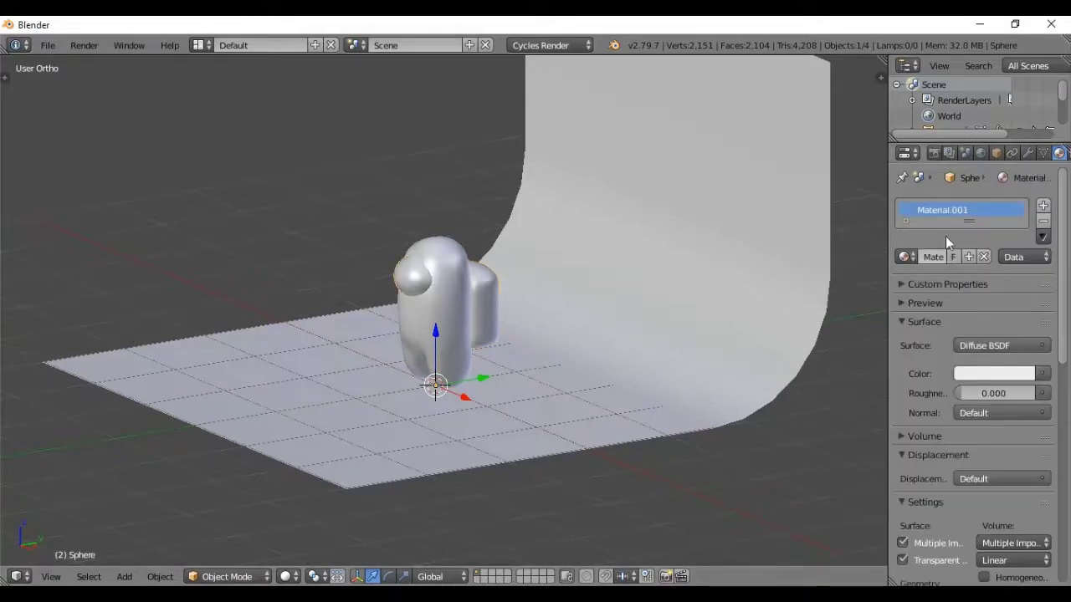
pyautogui.doubleClick(942, 209)
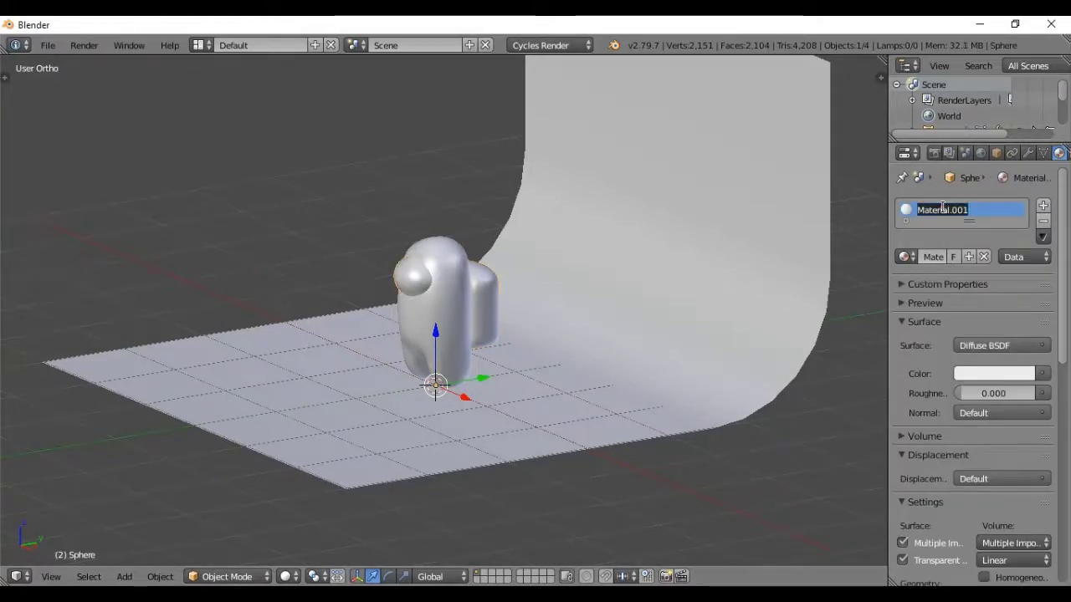
pyautogui.write('Glass')
pyautogui.press('Return')
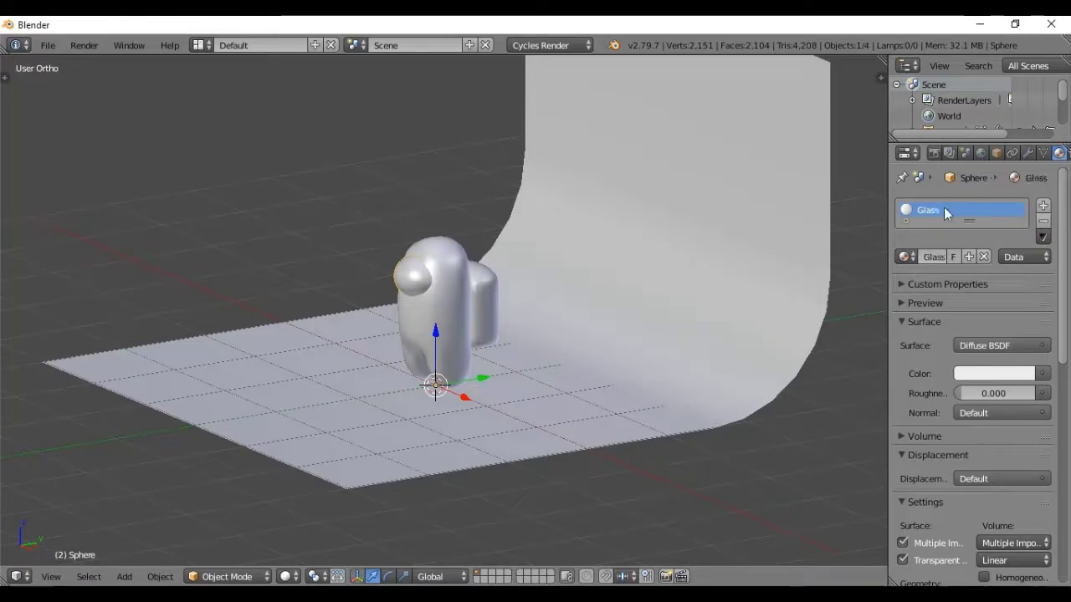
pyautogui.click(993, 372)
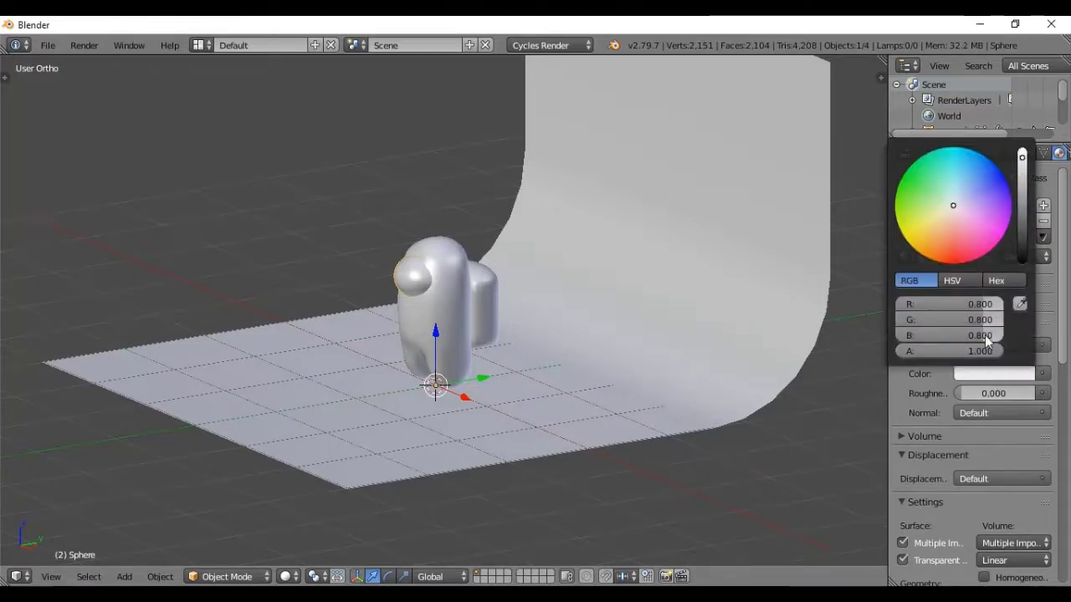
pyautogui.moveTo(966, 205); pyautogui.dragTo(971, 184)
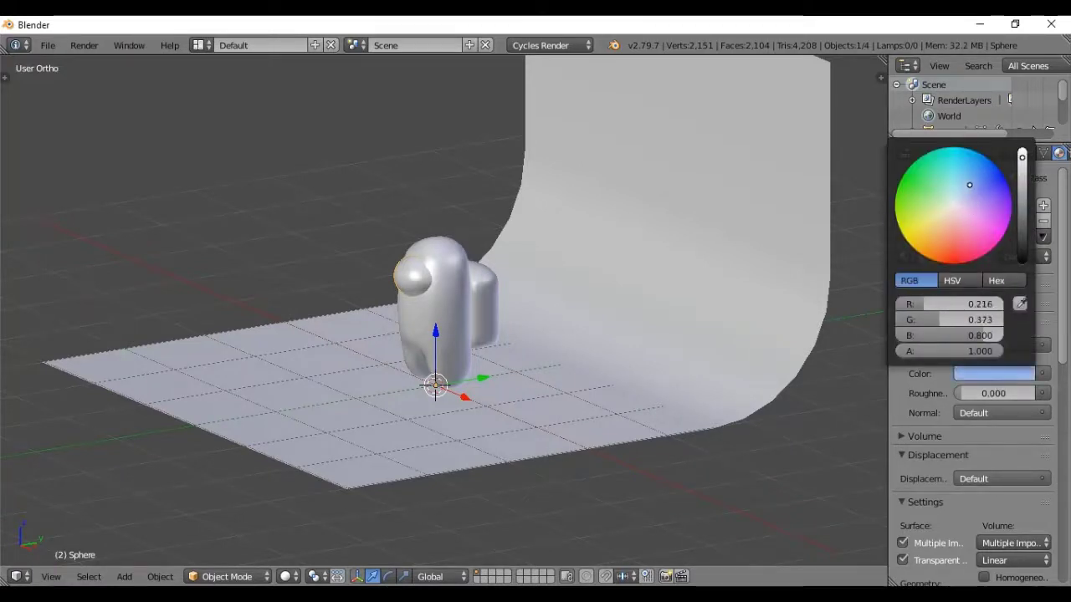
# Change the Glass shader to Glossy BSDF with roughness 0.600.
pyautogui.click(992, 342)
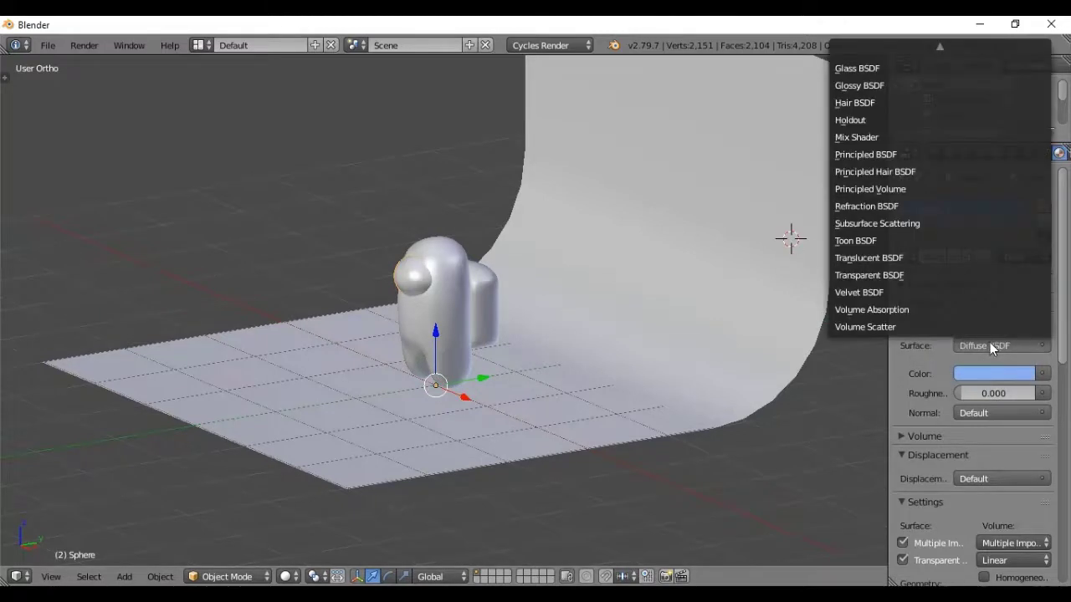
pyautogui.click(899, 85)
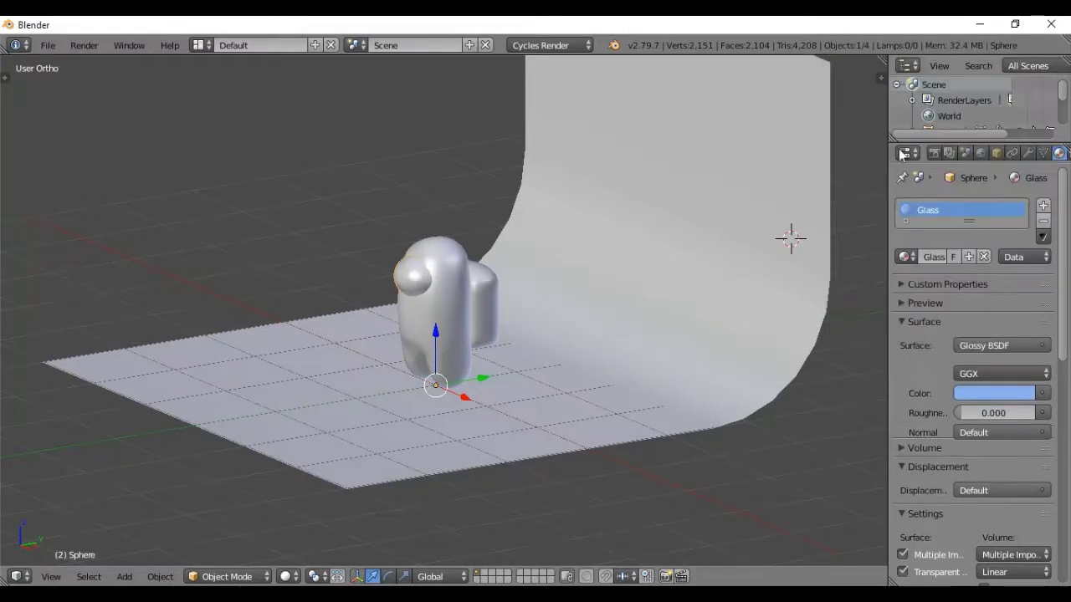
pyautogui.click(904, 304)
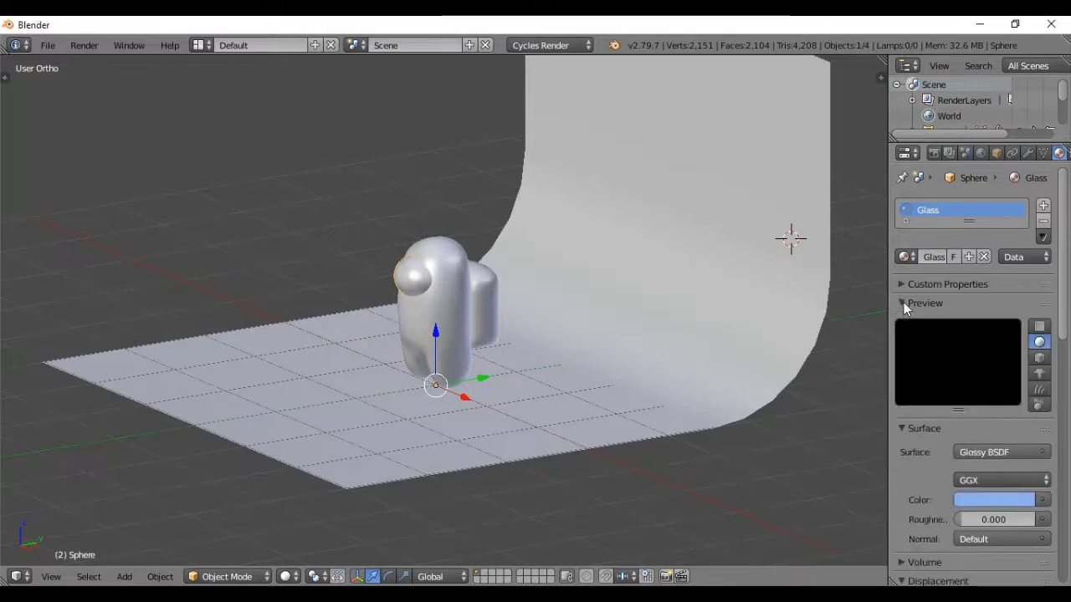
pyautogui.moveTo(975, 519); pyautogui.dragTo(1007, 518)
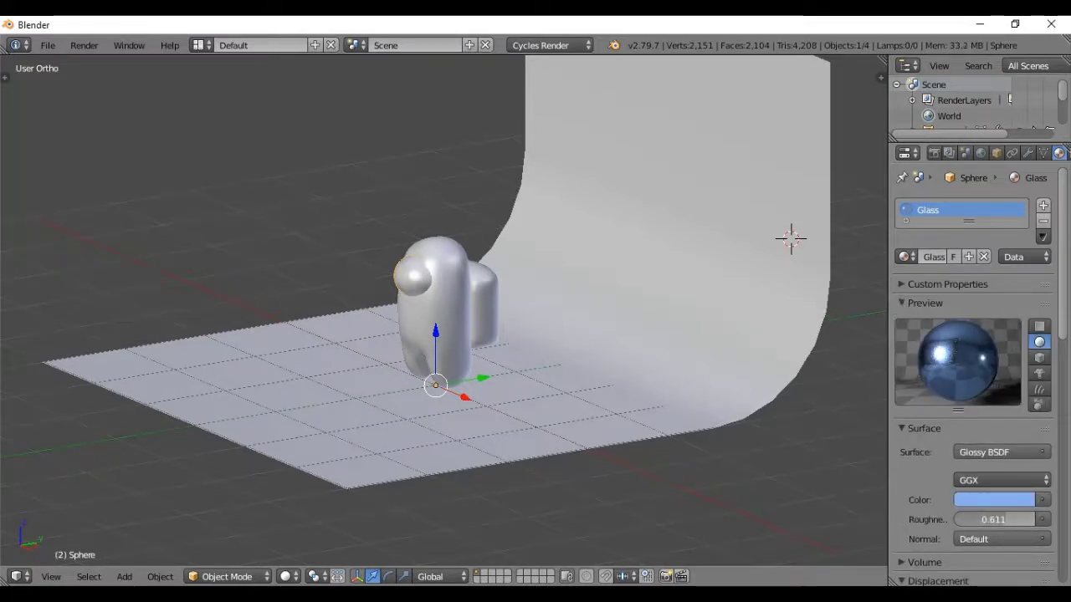
pyautogui.click(1005, 518)
pyautogui.write('0.600')
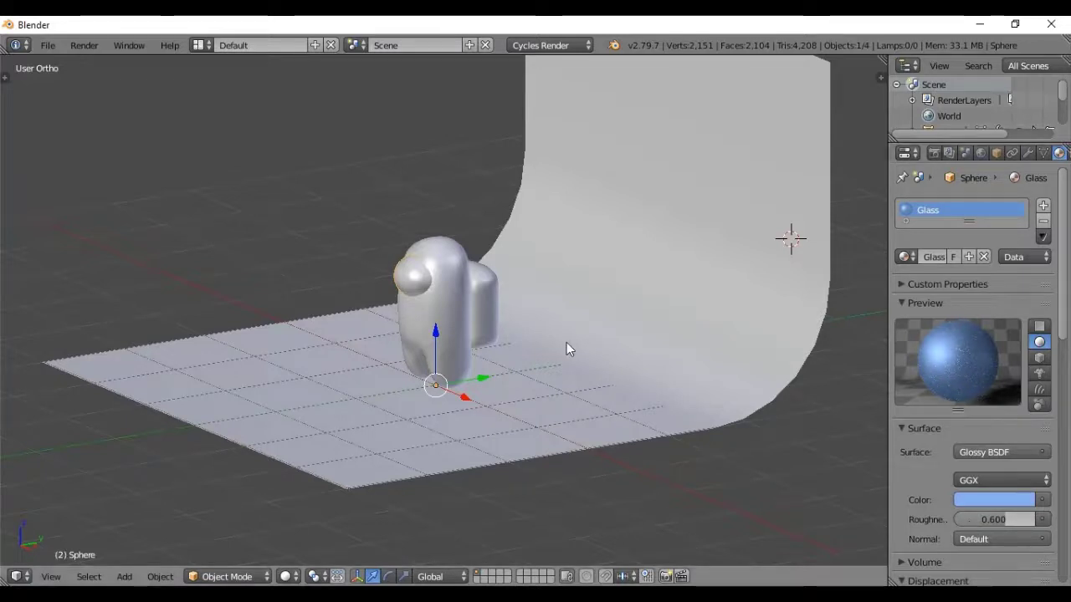
# Preview the rendered scene, then add a Sun lamp.
pyautogui.hotkey('shift', 'z')
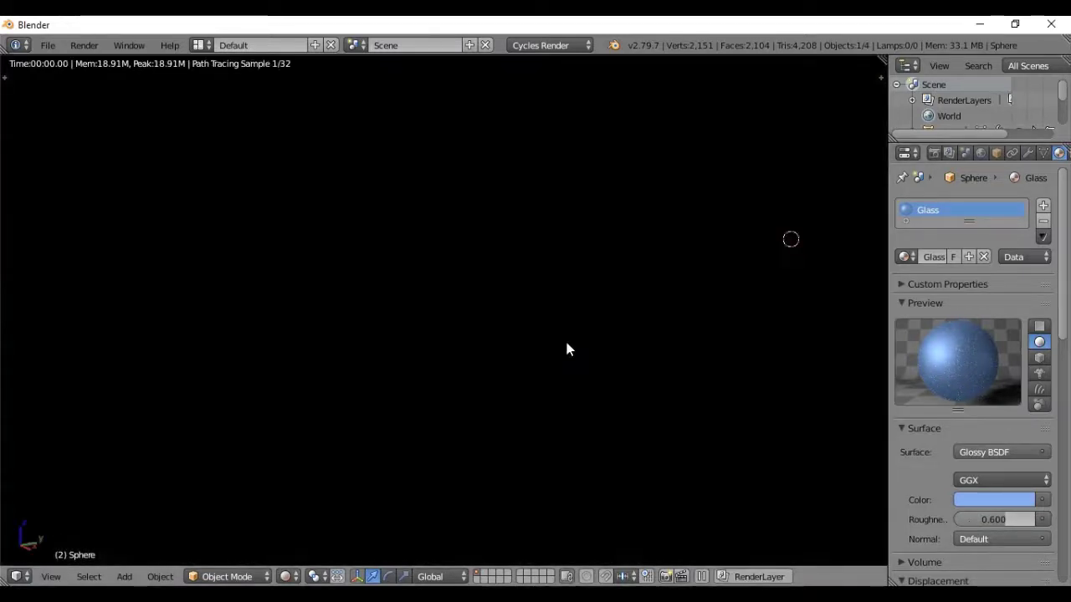
pyautogui.hotkey('shift', 'z')
pyautogui.scroll(-3, 567, 344)
pyautogui.scroll(-1, 566, 344)
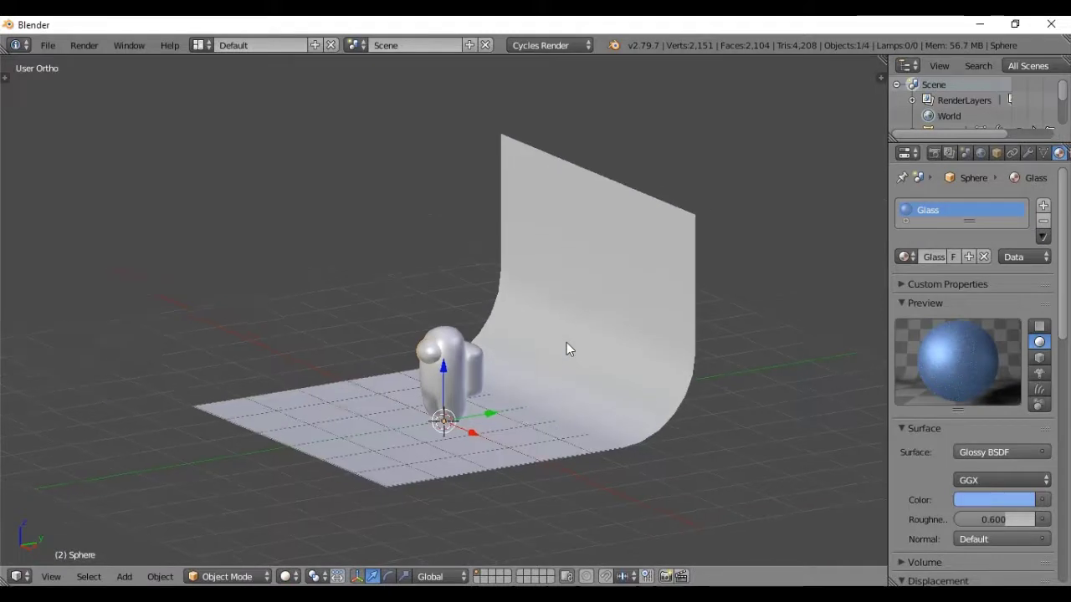
pyautogui.hotkey('shift', 'a')
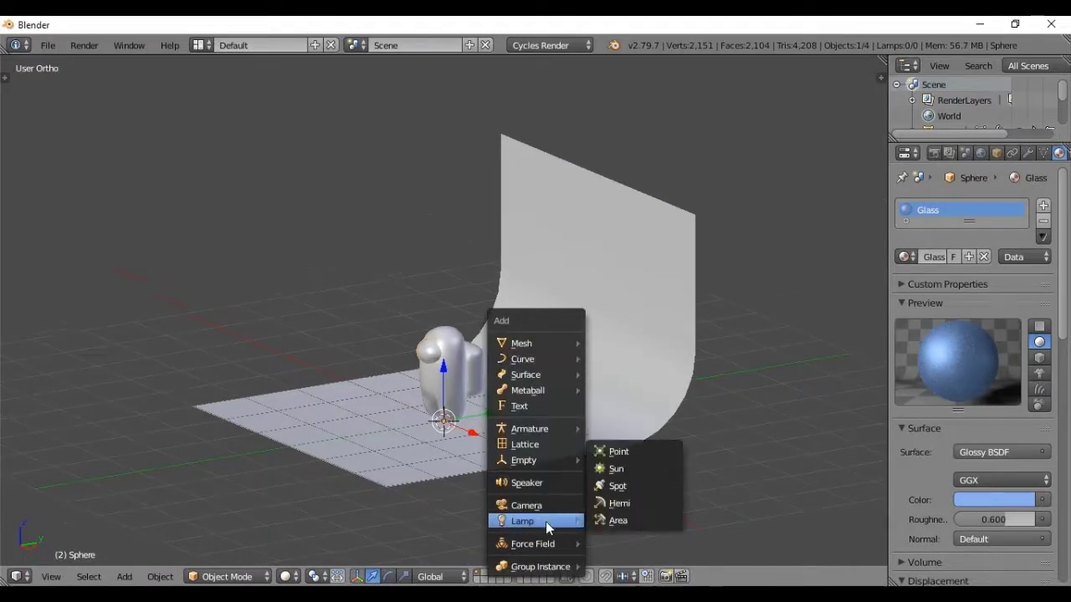
pyautogui.moveTo(522, 521)
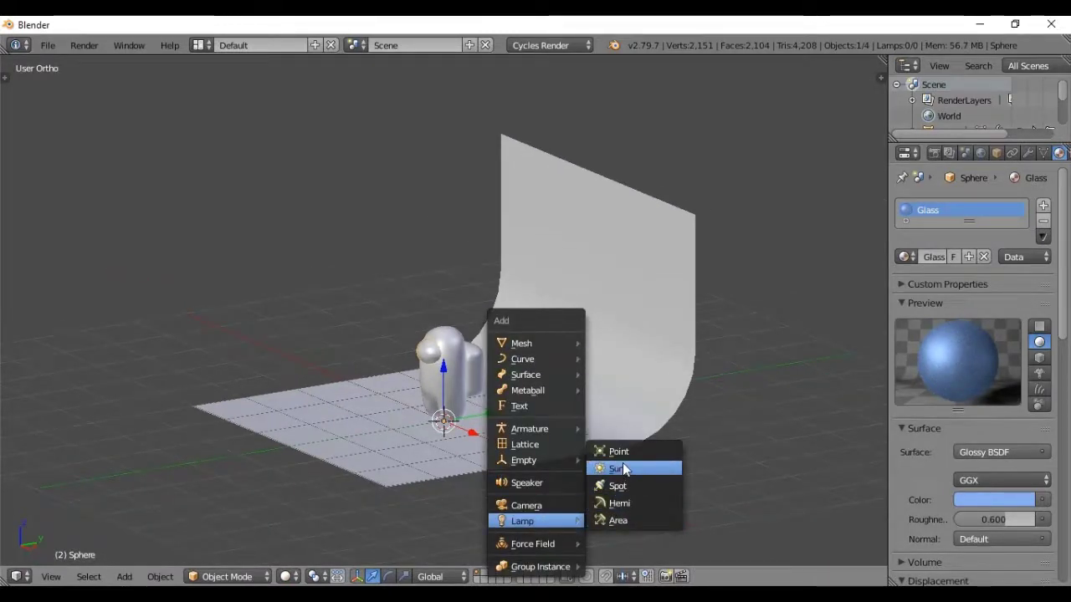
pyautogui.click(622, 467)
# In Right view, move the sun high above the figure and tilt it down.
pyautogui.scroll(-3, 667, 309)
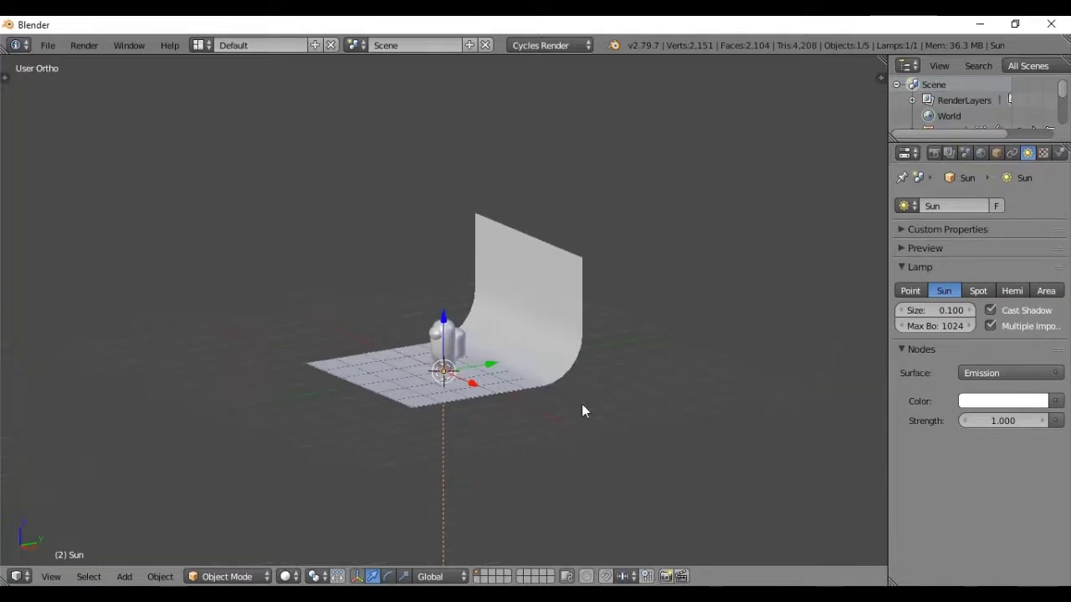
pyautogui.press('KP_3')
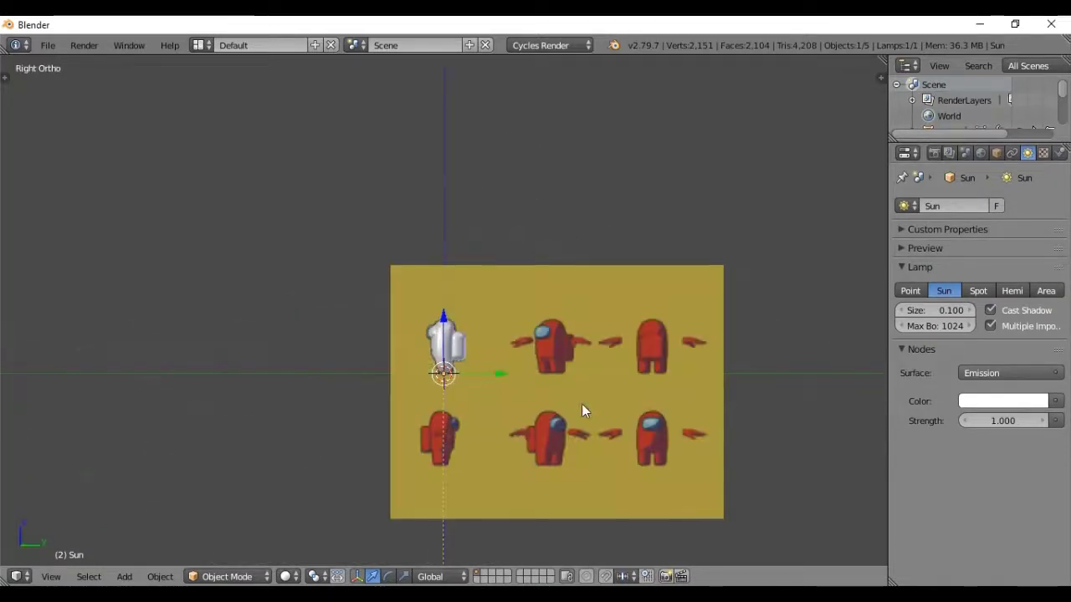
pyautogui.press('g')
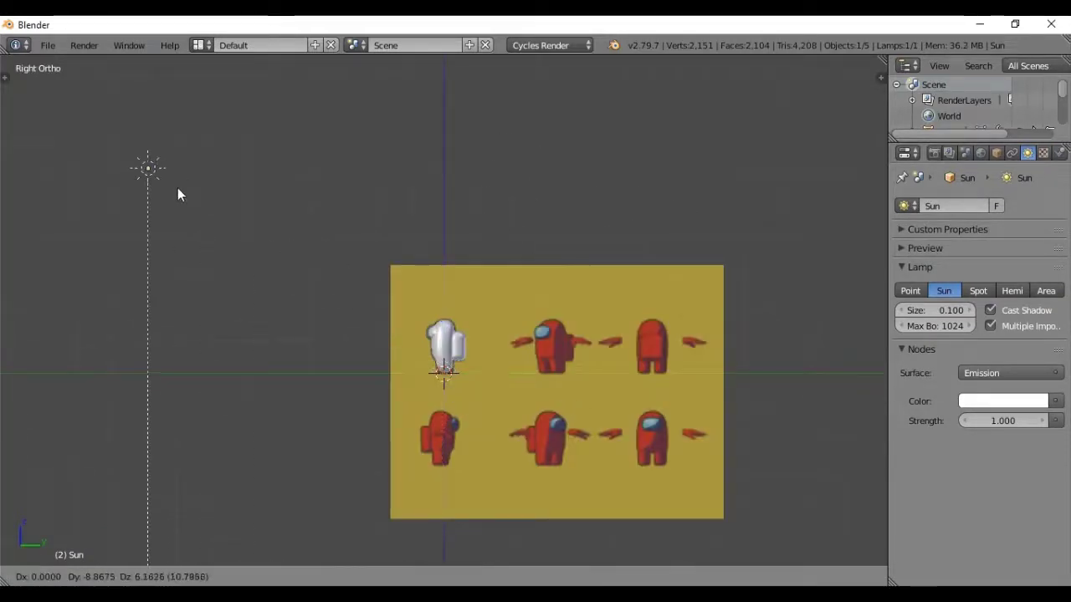
pyautogui.click(170, 175)
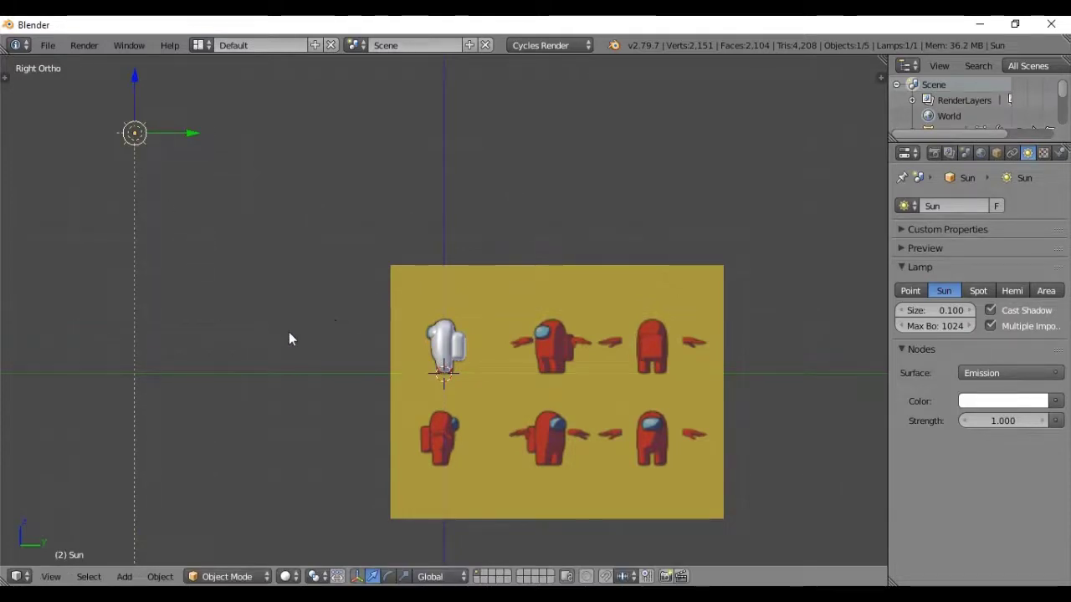
pyautogui.press('r')
pyautogui.click(465, 201)
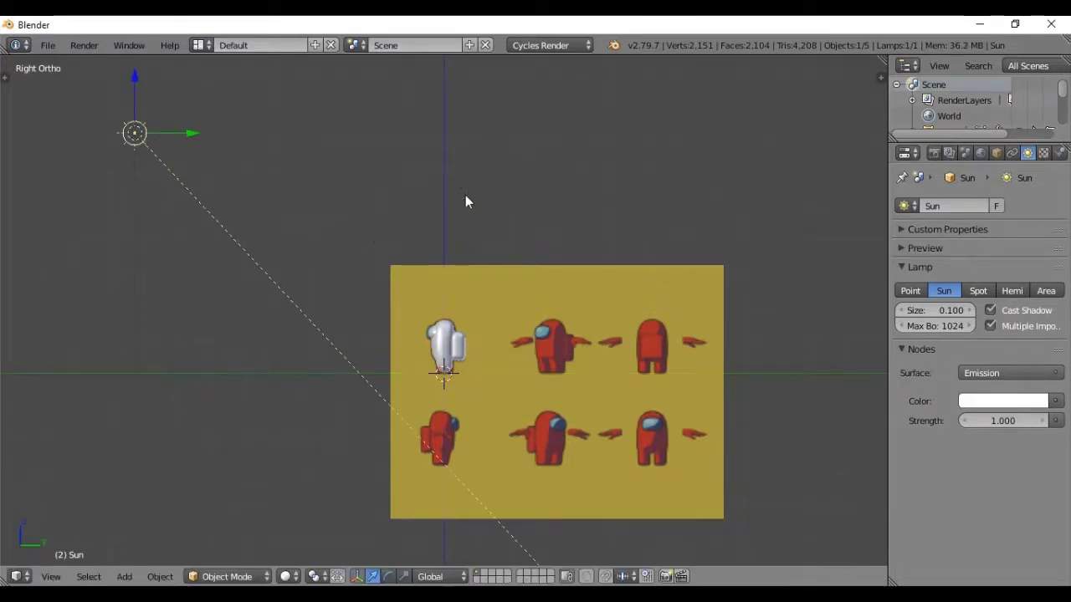
# In Top view, shift the sun sideways and rotate it toward the crewmate.
pyautogui.press('KP_7')
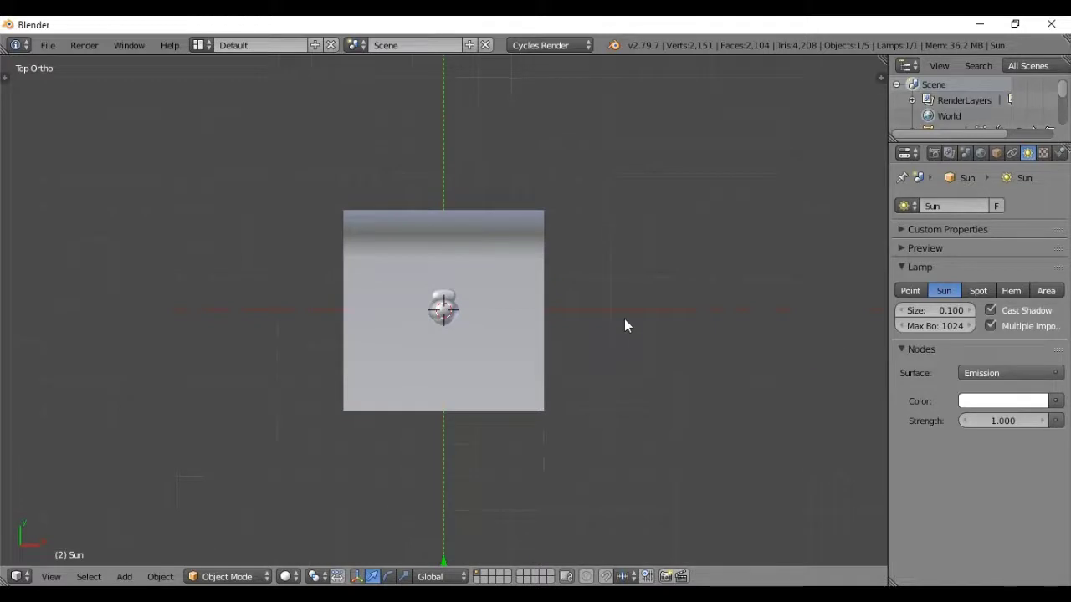
pyautogui.scroll(-3, 625, 320)
pyautogui.press('g')
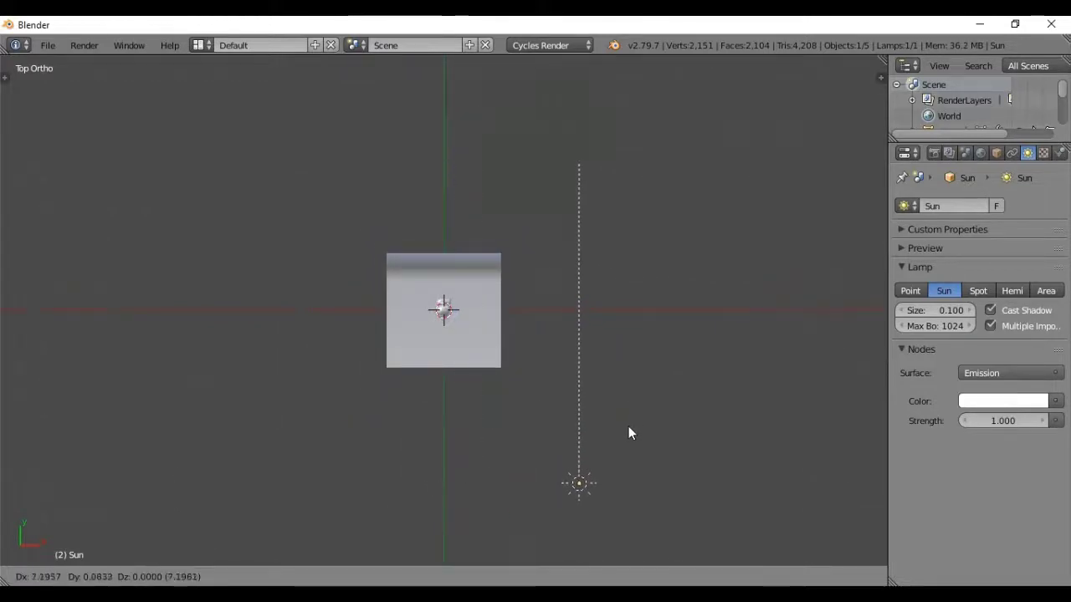
pyautogui.click(628, 425)
pyautogui.press('r')
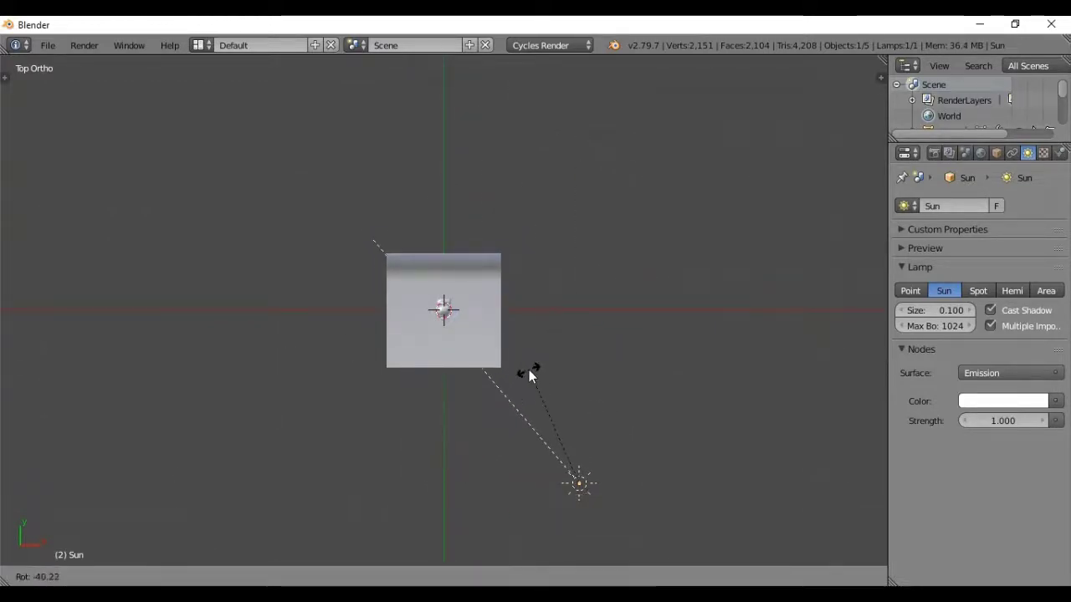
pyautogui.click(528, 372)
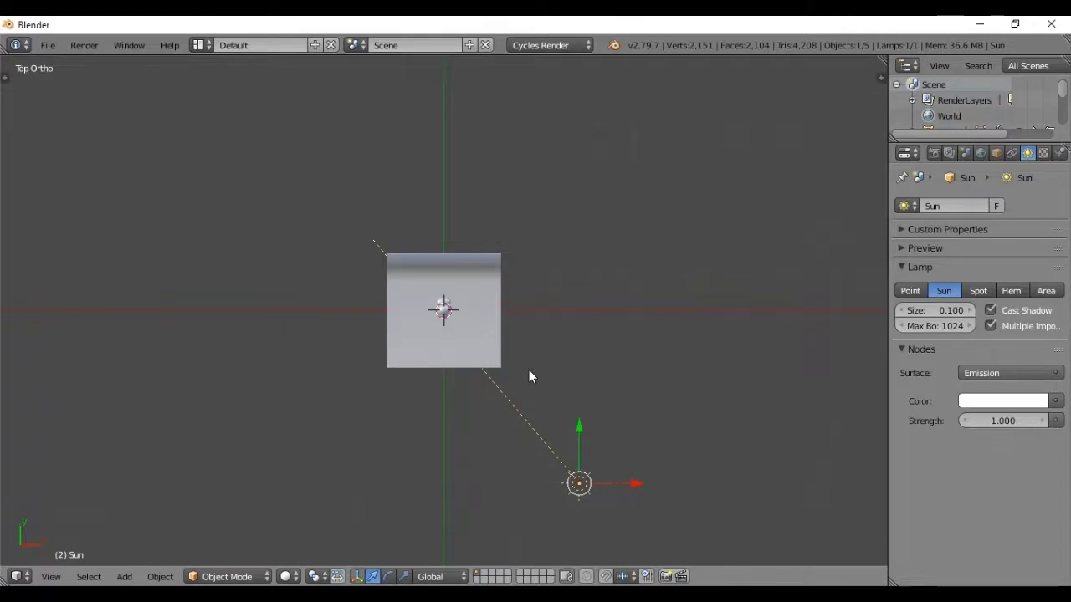
pyautogui.hotkey('shift', 'a')
# Add a camera, then cancel its move and undo the addition.
pyautogui.click(530, 358)
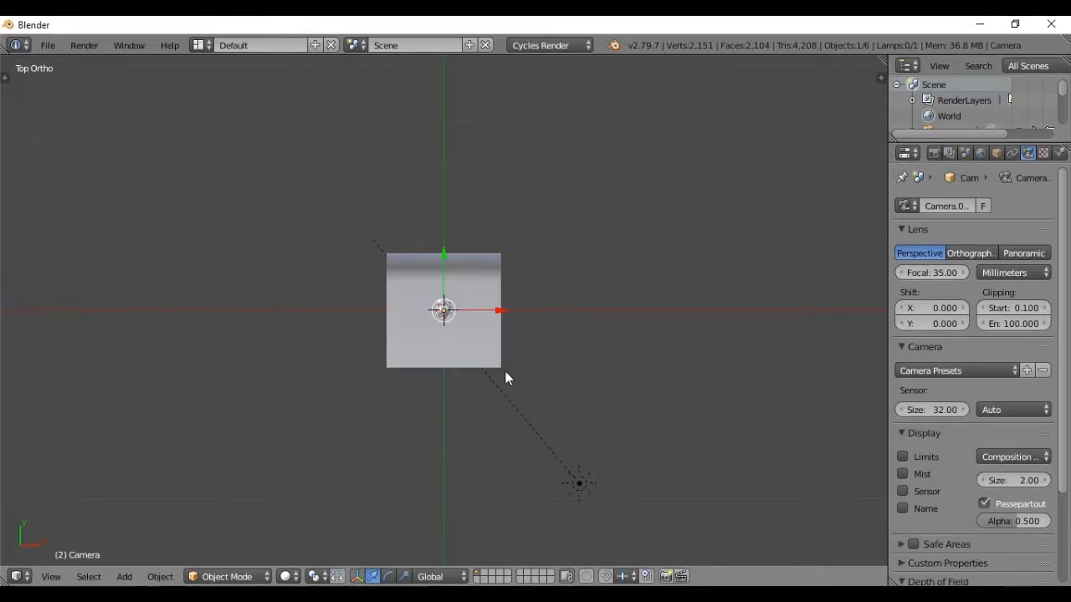
pyautogui.press('g')
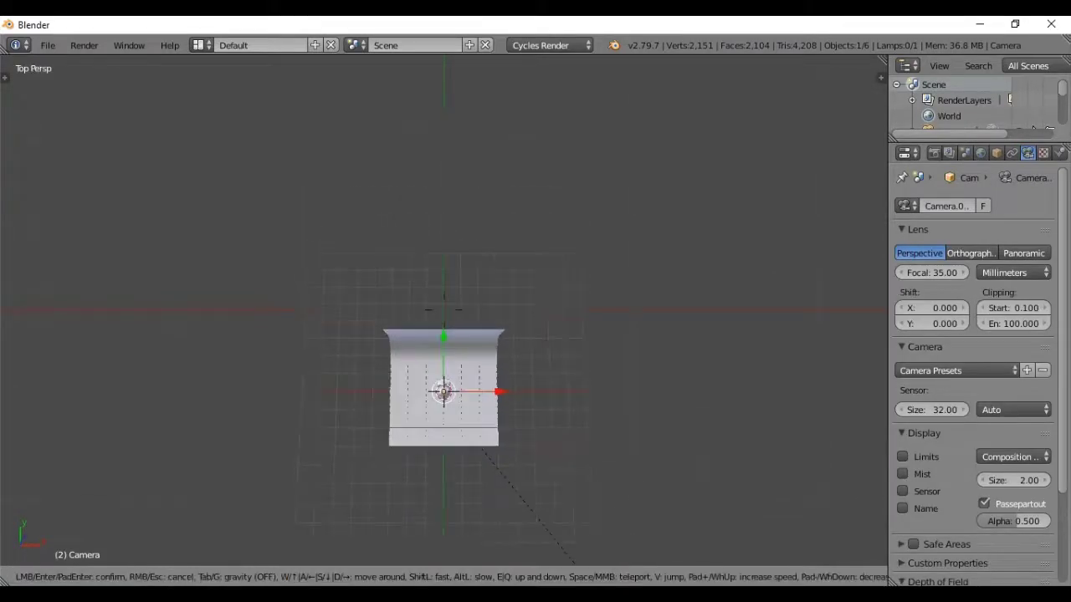
pyautogui.press('Escape')
pyautogui.hotkey('ctrl', 'z')
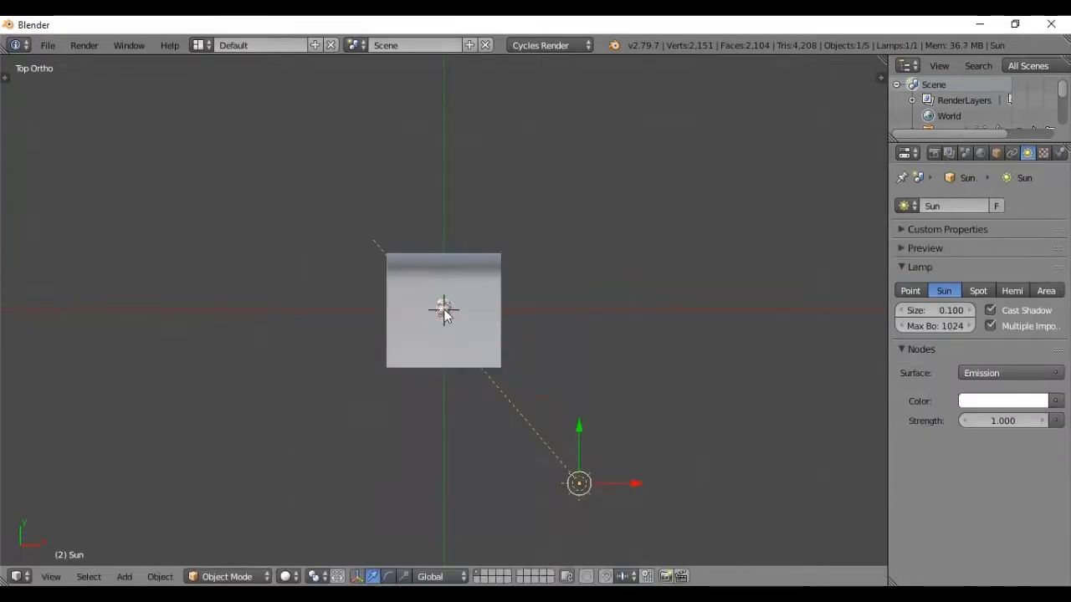
# From an angled overview, add a new camera, look through it and enter walk navigation.
pyautogui.hotkey('shift', 'a')
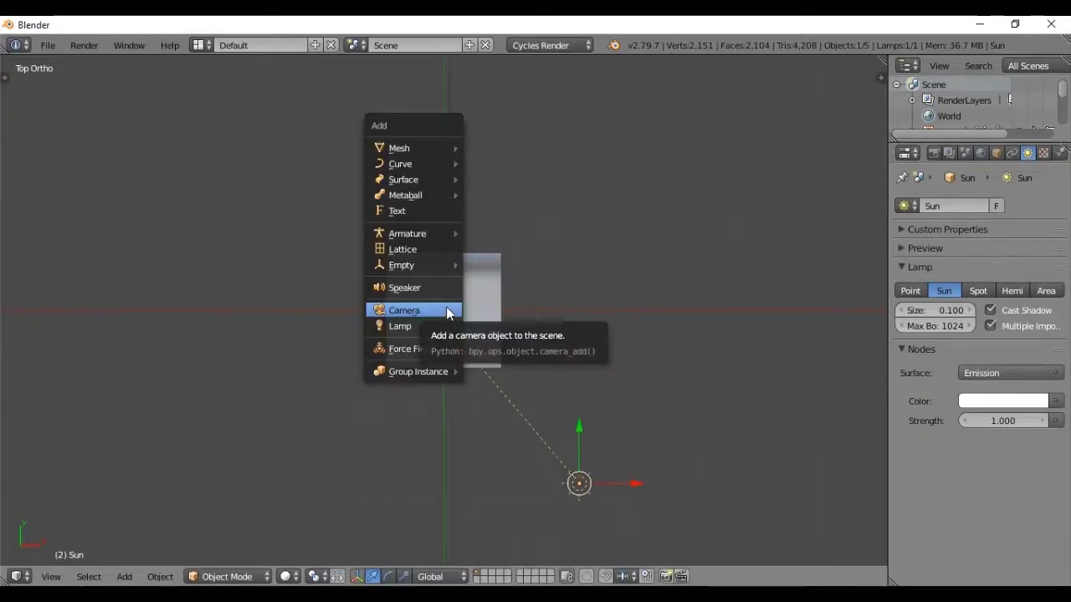
pyautogui.moveTo(534, 382)
pyautogui.mouseDown(button='middle')
pyautogui.moveTo(598, 201)
pyautogui.moveTo(569, 269)
pyautogui.mouseUp(button='middle')
pyautogui.hotkey('shift', 'a')
pyautogui.click(569, 266)
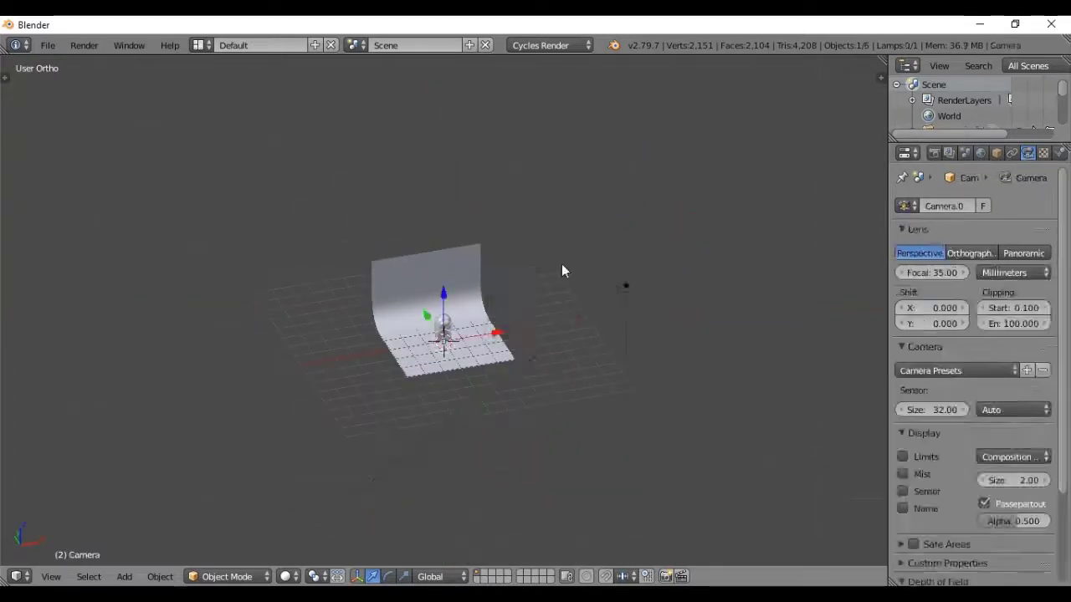
pyautogui.press('KP_0')
pyautogui.hotkey('shift', 'f')
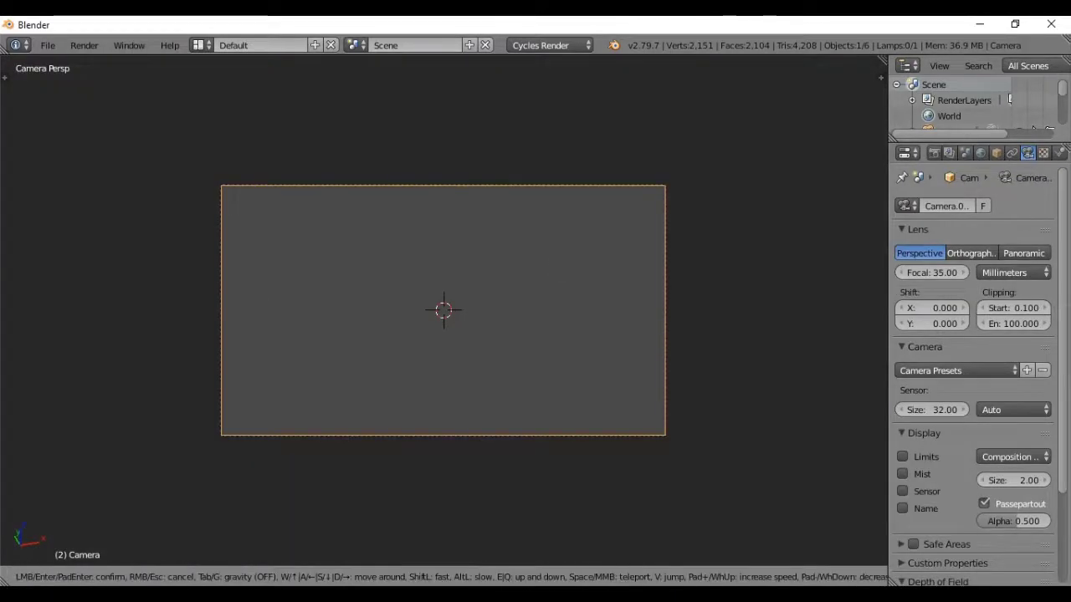
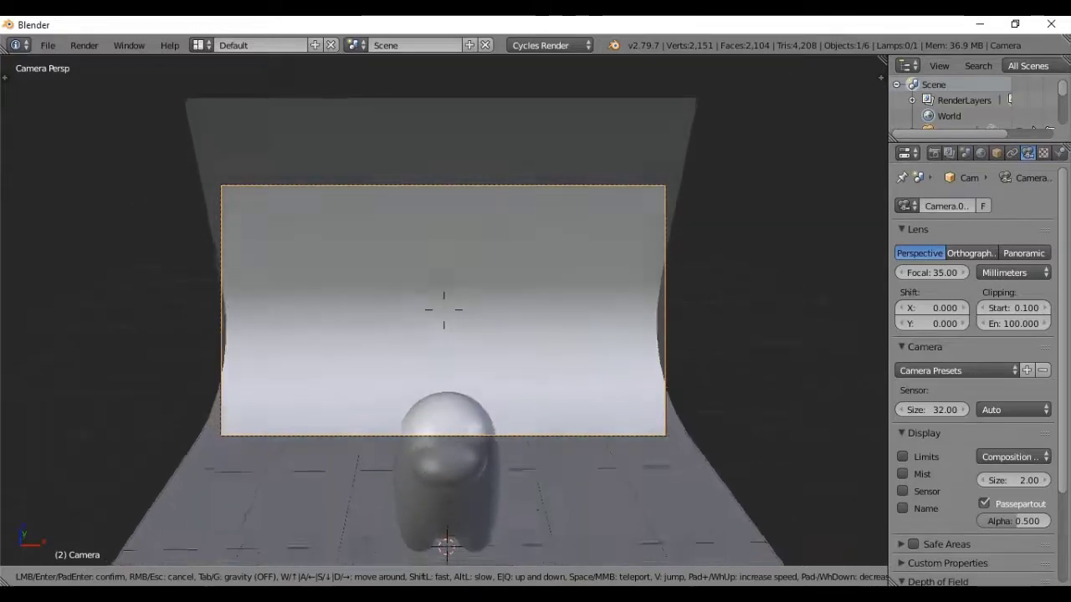
# Walk the camera closer and tilt it down to a three-quarter view of the crewmate.
pyautogui.press('s')
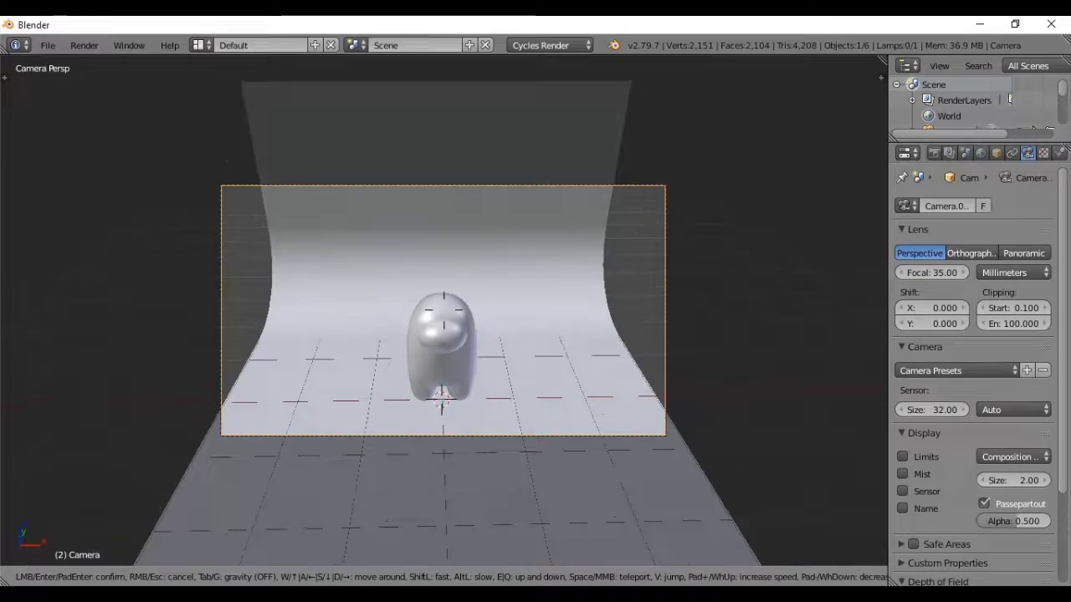
pyautogui.press('w')
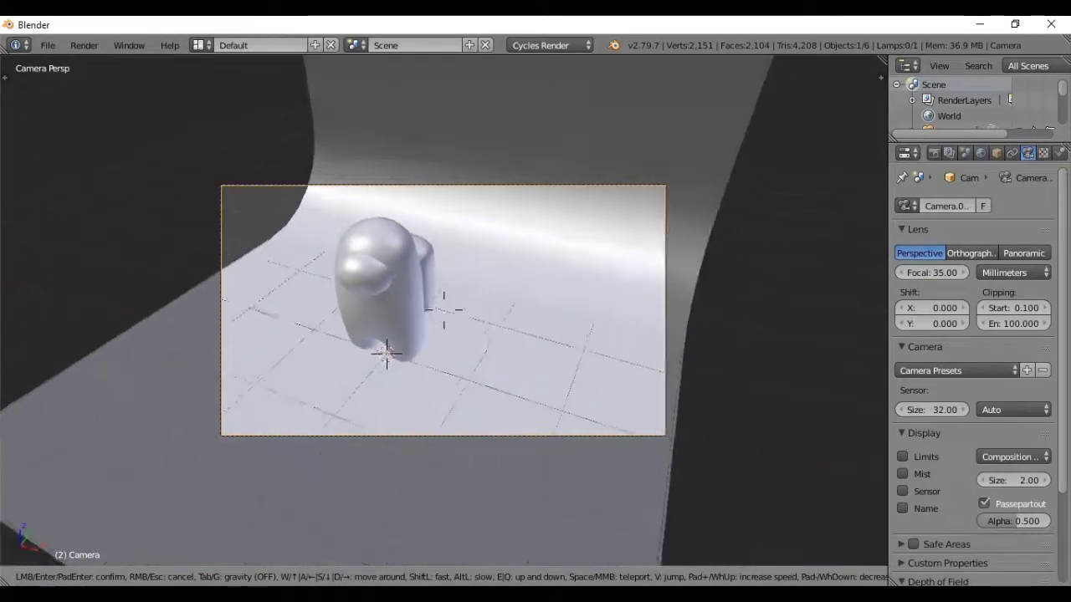
pyautogui.press('w')
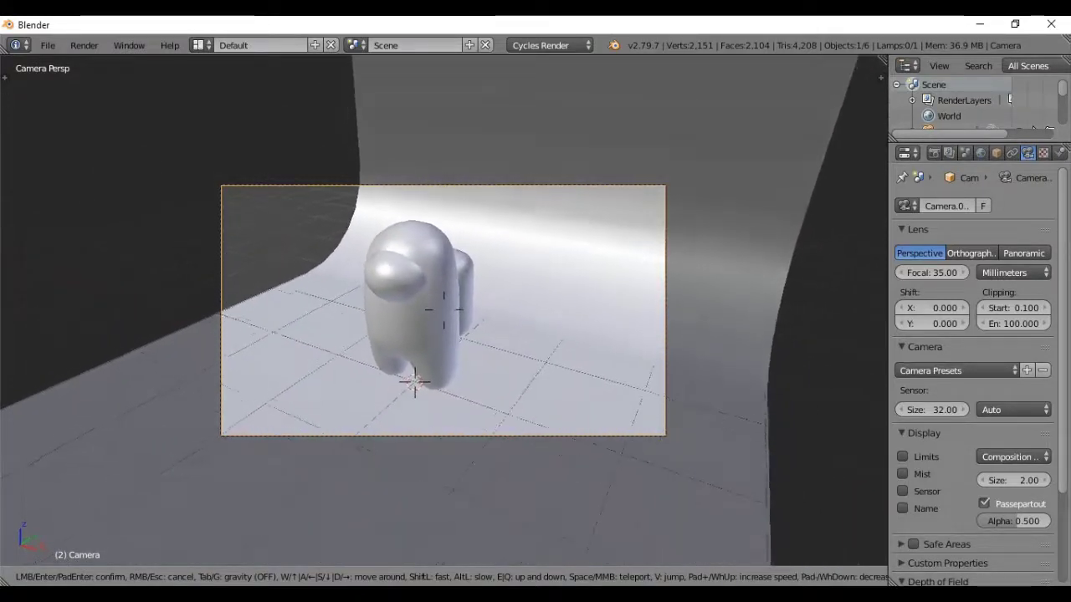
pyautogui.press('Return')
# Stretch the curved backdrop along X, then inspect it from the top view.
pyautogui.rightClick(711, 257)
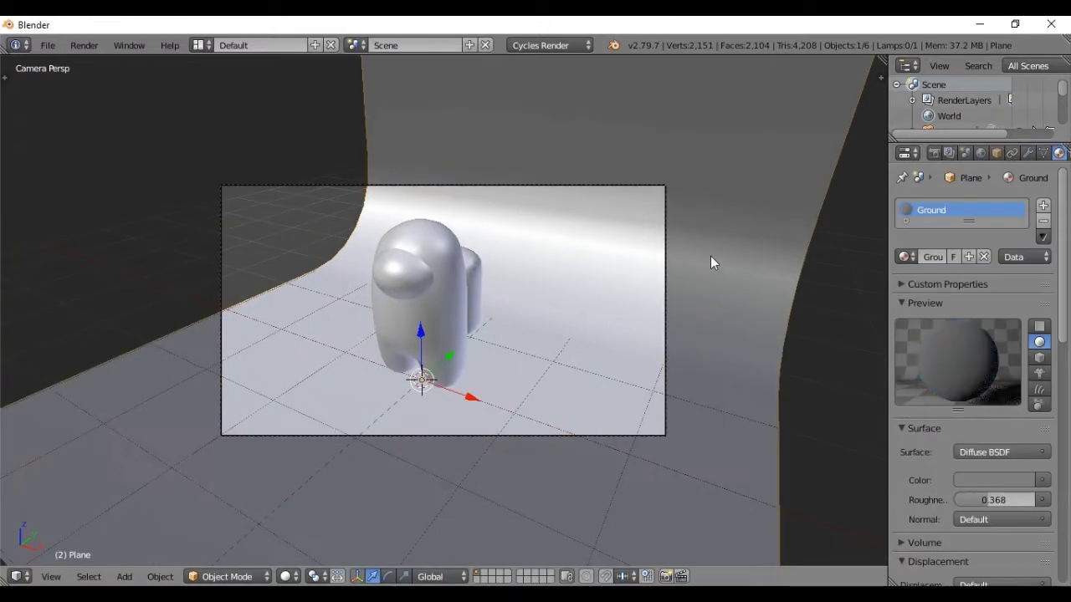
pyautogui.press('s')
pyautogui.press('x')
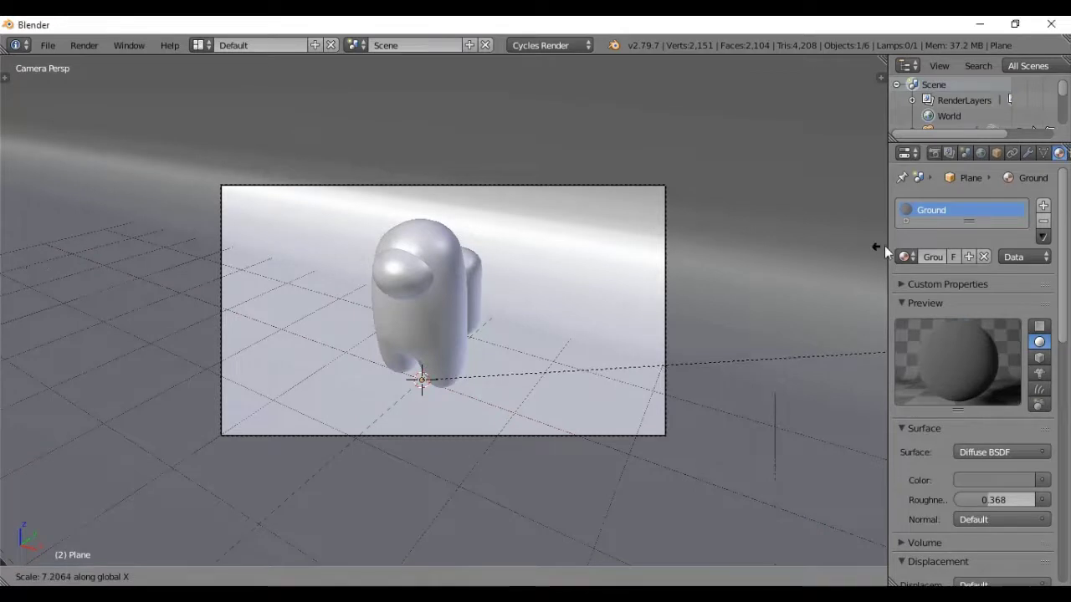
pyautogui.click(252, 182)
pyautogui.press('KP_7')
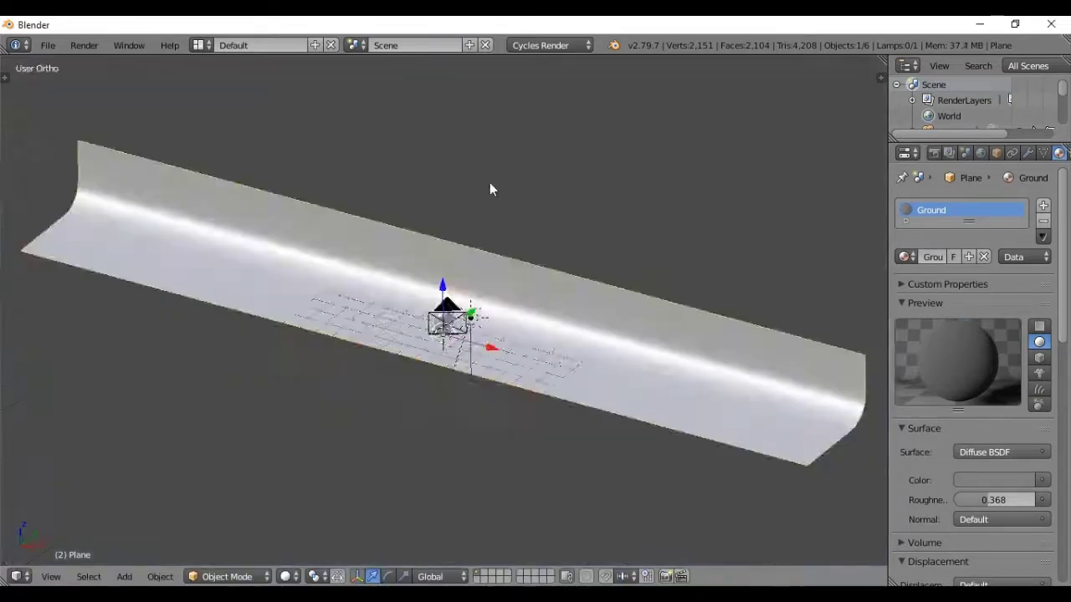
pyautogui.scroll(-1, 559, 218)
pyautogui.scroll(-5, 559, 243)
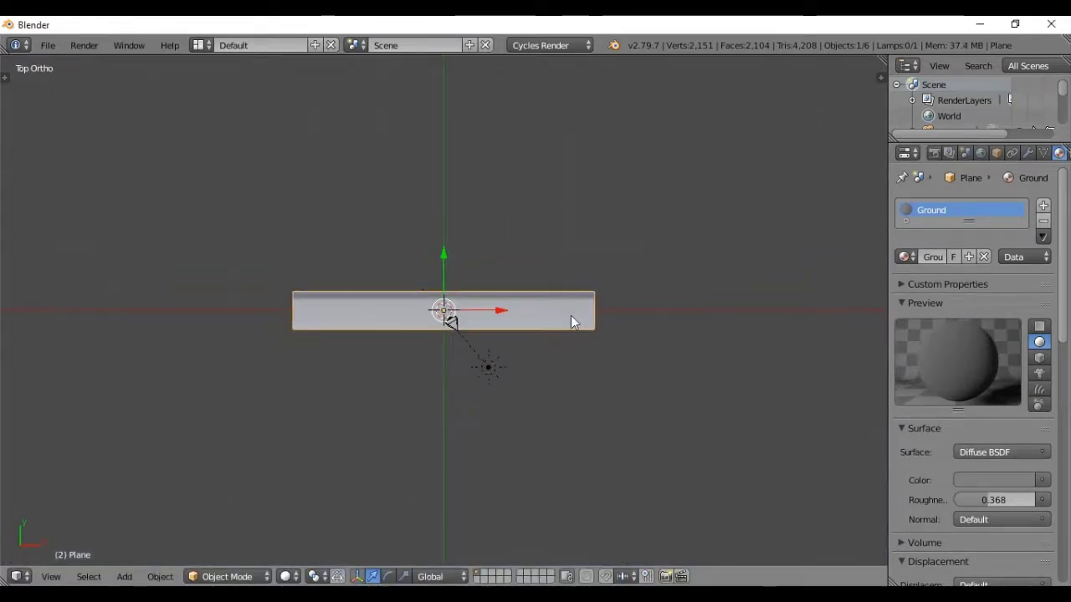
# Narrow the backdrop along X to 0.4523 and check the rendered camera view.
pyautogui.press('s')
pyautogui.press('x')
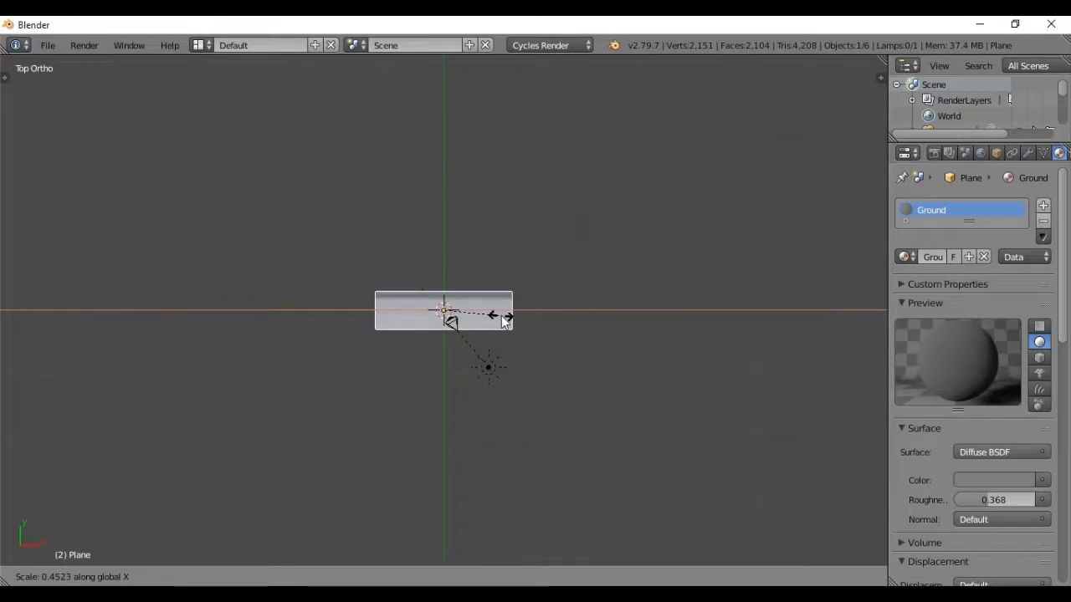
pyautogui.click(501, 315)
pyautogui.press('KP_0')
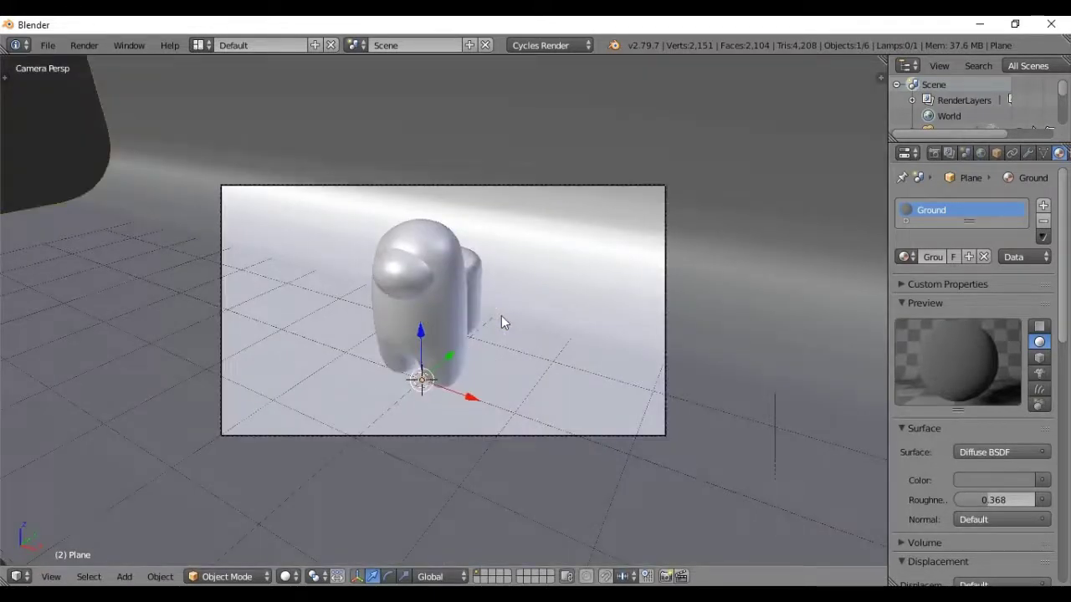
pyautogui.hotkey('shift', 'z')
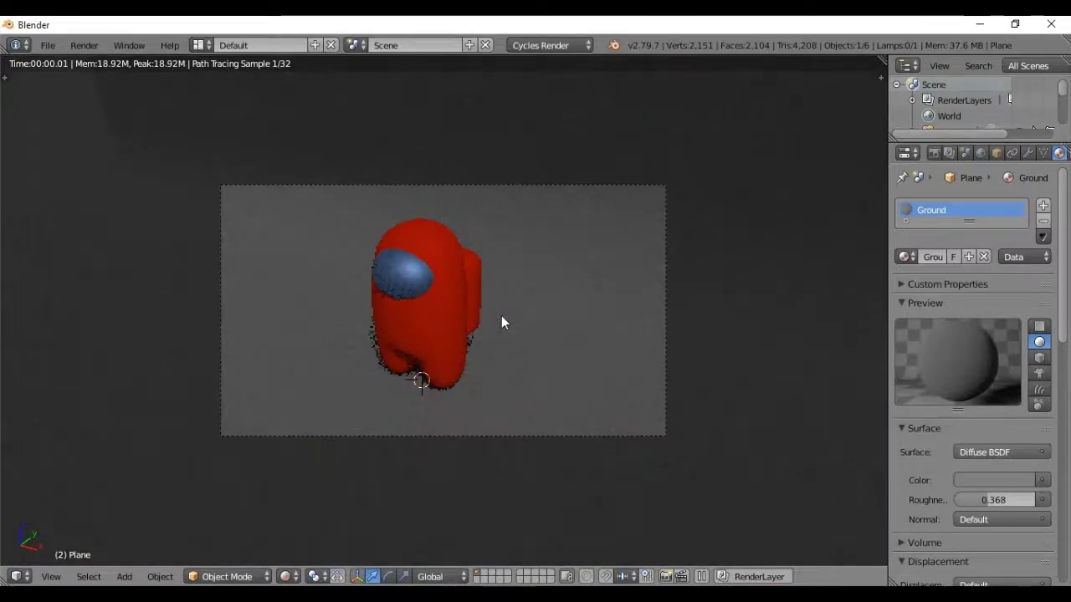
pyautogui.hotkey('shift', 'z')
pyautogui.press('KP_7')
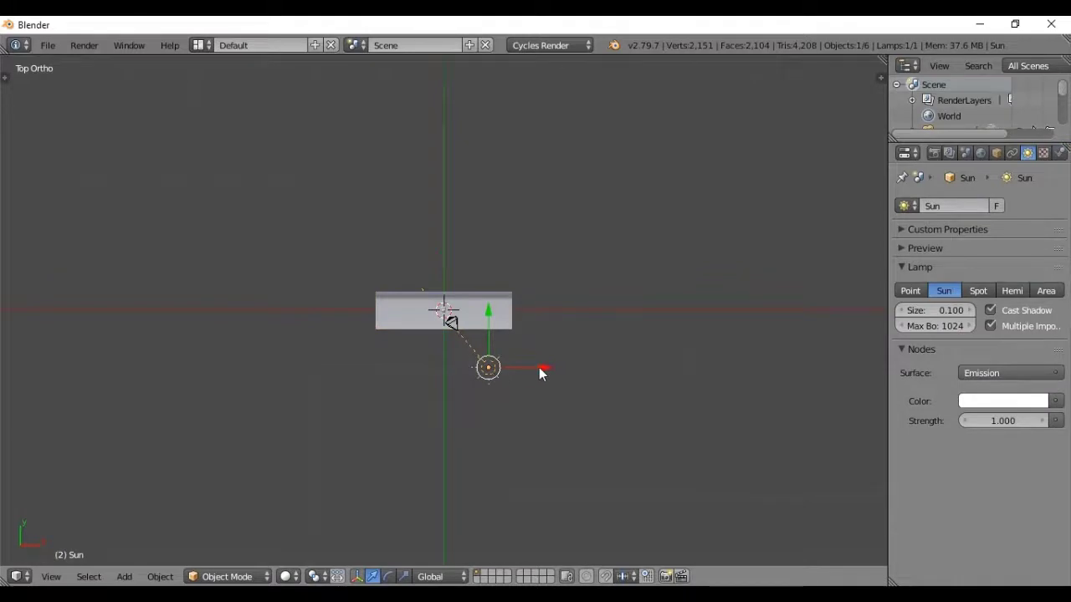
# Move the Sun lamp left and rotate it so the crewmate's shadow falls to its right.
pyautogui.press('g')
pyautogui.click(447, 377)
pyautogui.press('r')
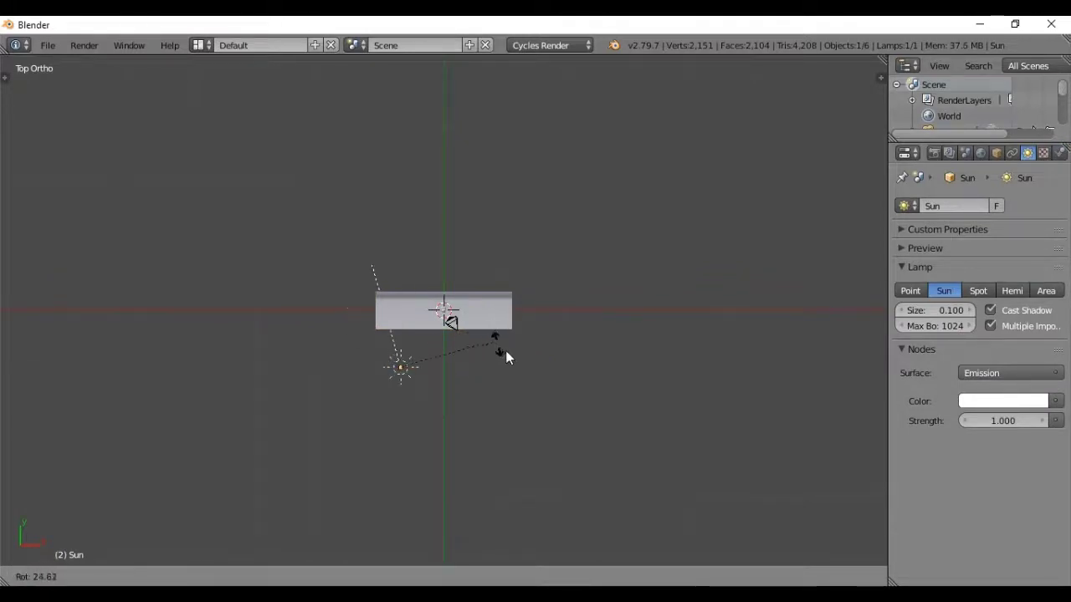
pyautogui.click(458, 407)
pyautogui.moveTo(459, 409)
pyautogui.mouseDown(button='middle')
pyautogui.moveTo(524, 264)
pyautogui.moveTo(509, 314)
pyautogui.mouseUp(button='middle')
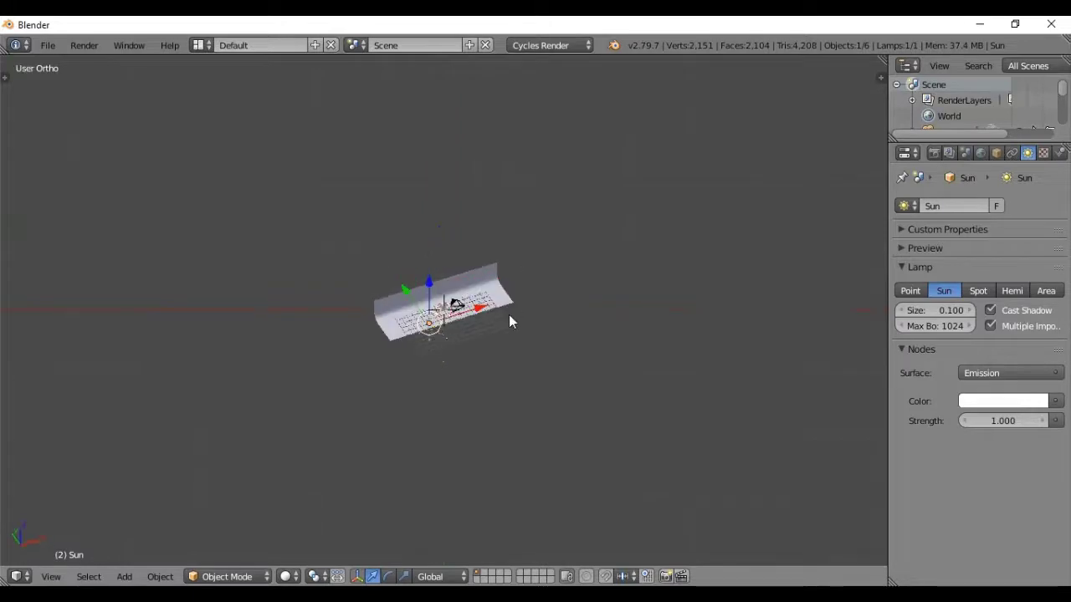
pyautogui.press('KP_0')
pyautogui.hotkey('shift', 'z')
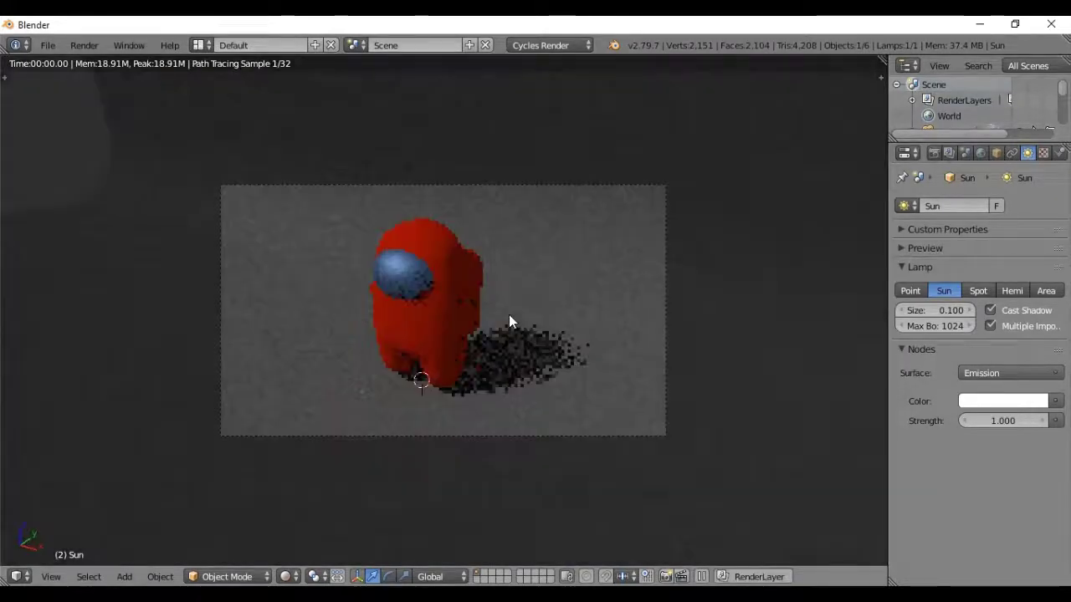